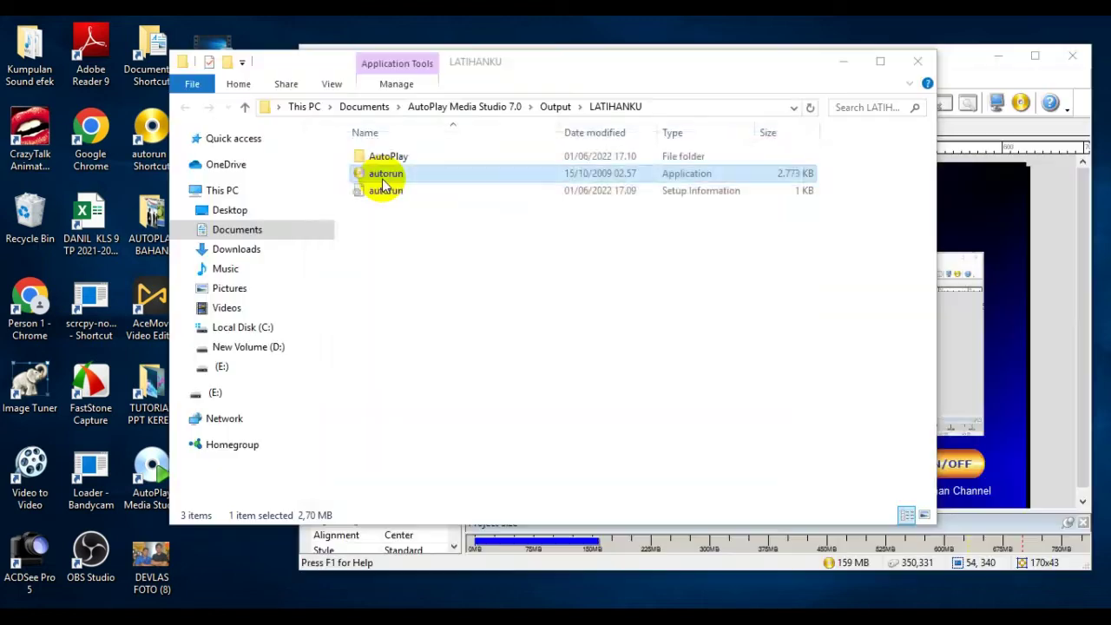
Run the published LATIHANKU autorun application, test its MUSIK ON/OFF and VIDEO PRAMUKA buttons, and close the video player
double_click(383, 175)
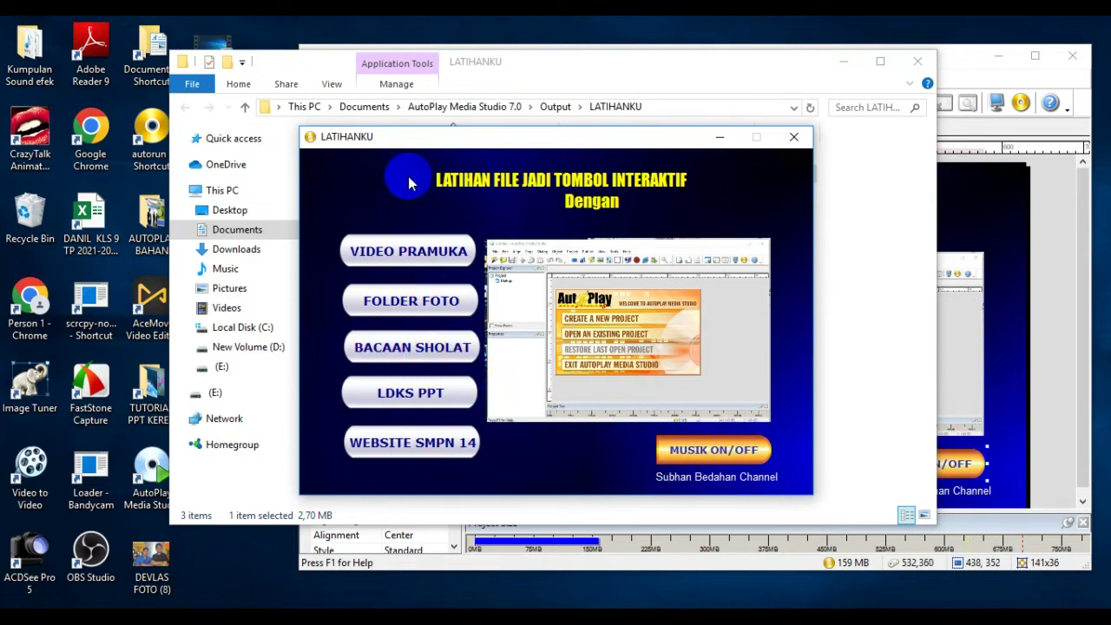
left_click(725, 452)
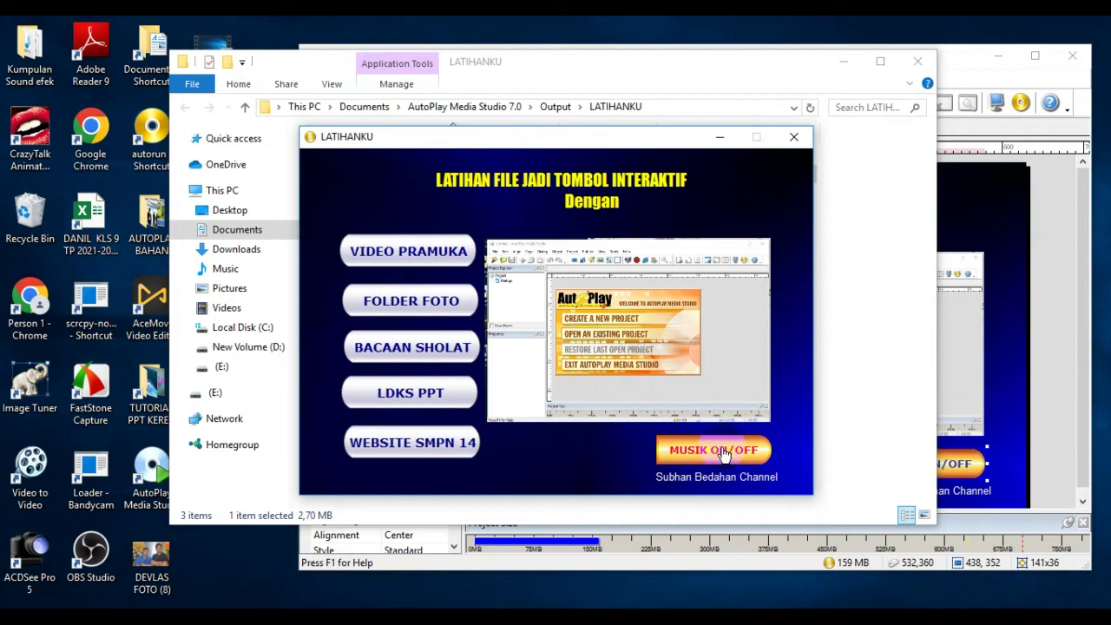
left_click(423, 253)
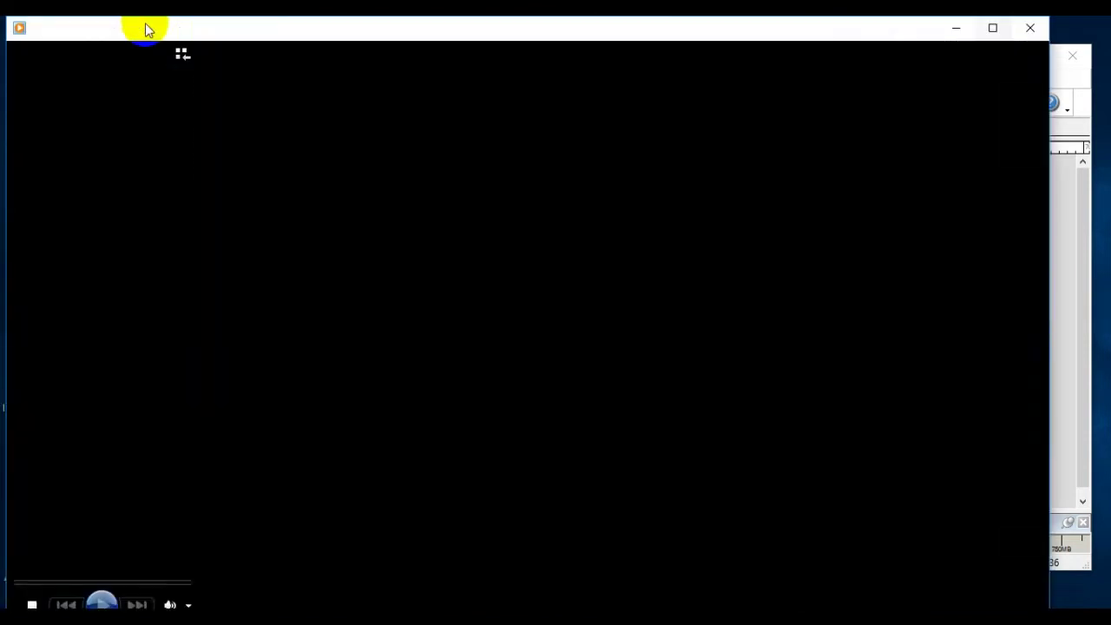
key("alt+F4")
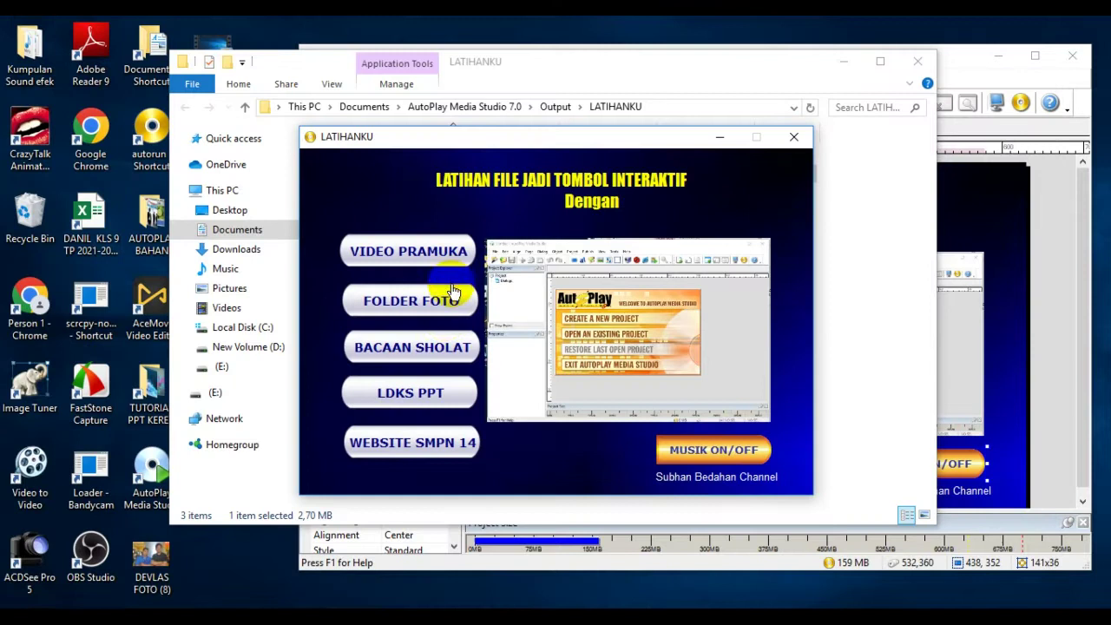
Test the FOLDER FOTO button and view the Backup_of_HEADER YOUTUBE picture and the photos after it
left_click(441, 309)
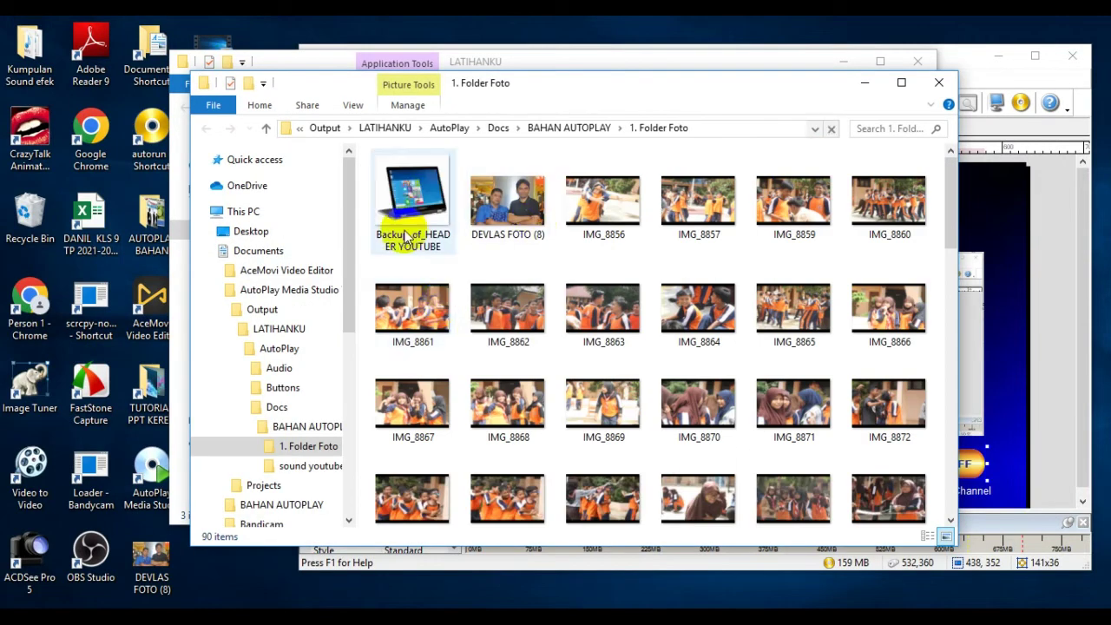
left_click(427, 216)
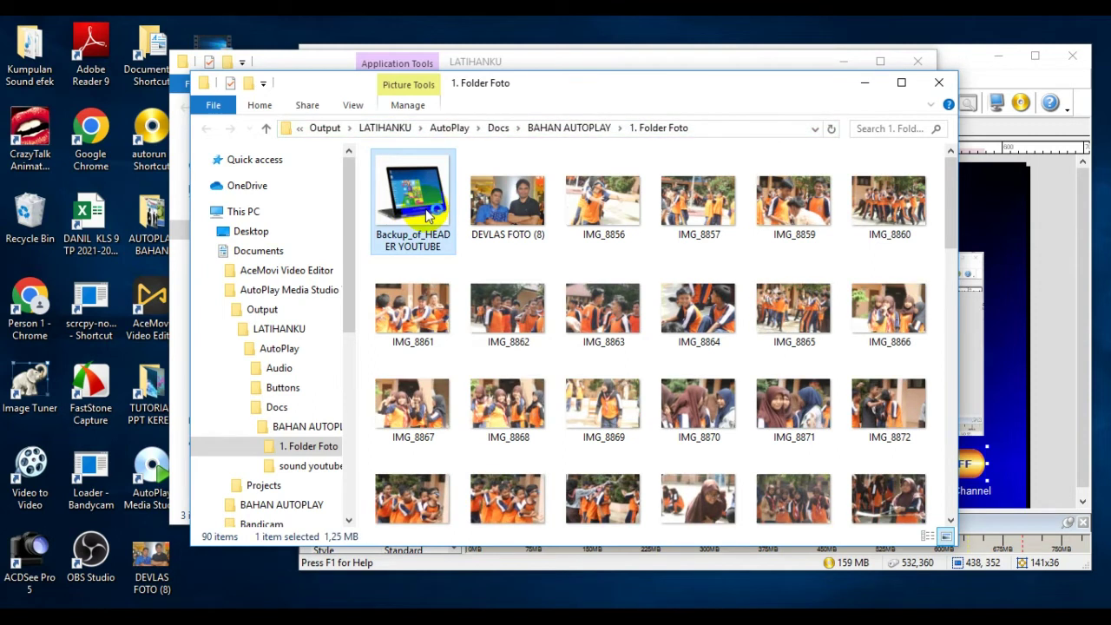
double_click(436, 218)
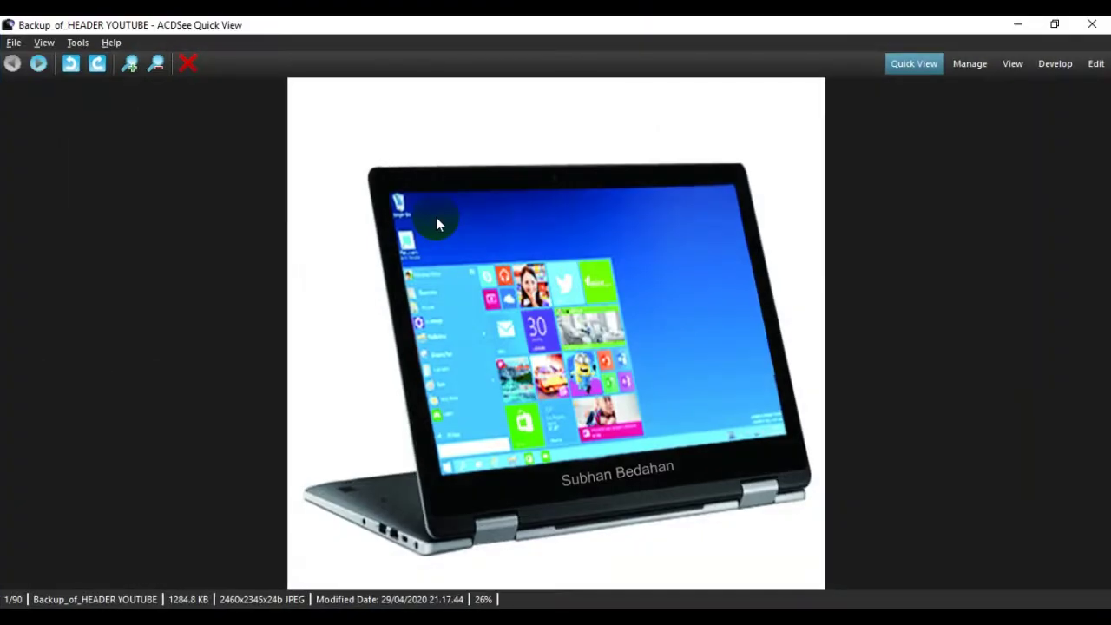
scroll(594, 248, "down", 1)
scroll(598, 250, "down", 1)
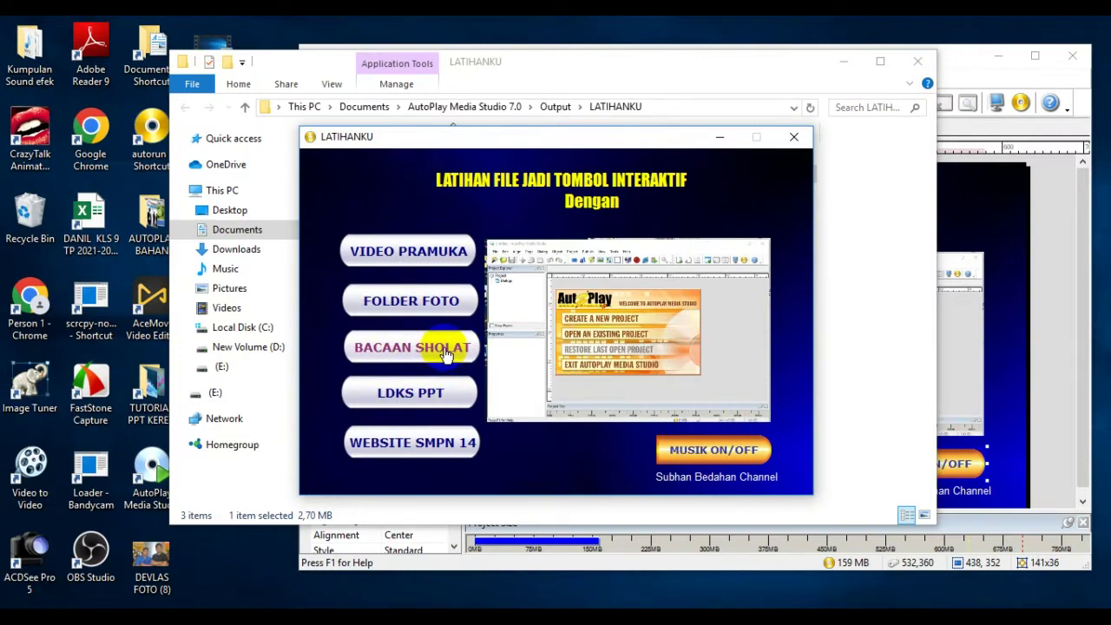
Test the BACAAN SHOLAT button and page through the PDF it opens
left_click(445, 353)
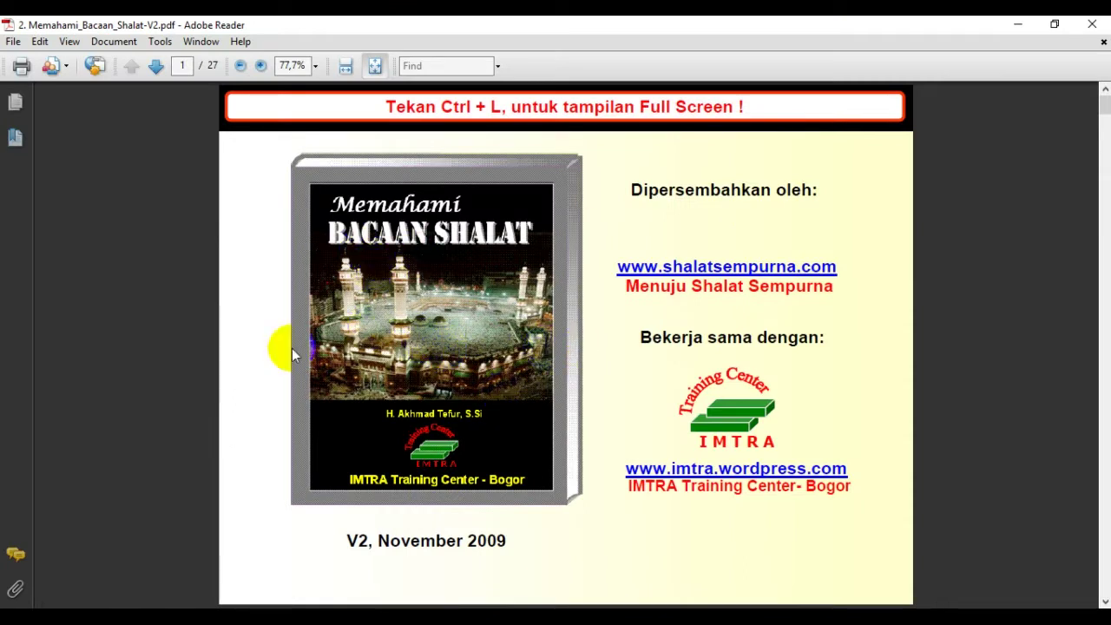
scroll(500, 269, "down", 5)
scroll(504, 285, "down", 5)
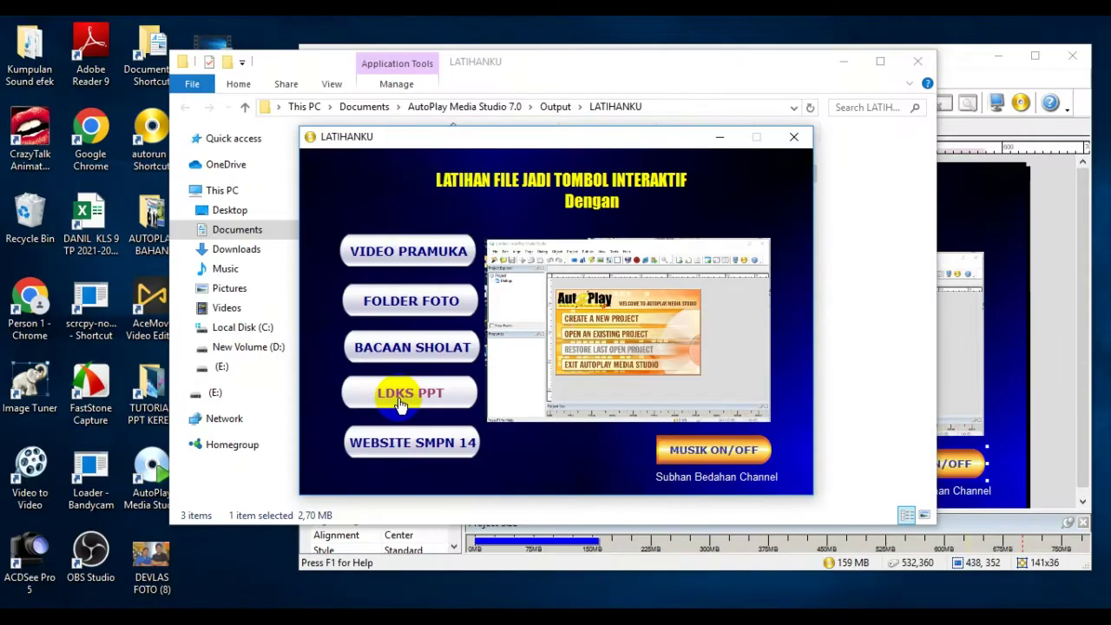
Test the LDKS PPT button, run the presentation's slide show through several slides, and close PowerPoint and the Microsoft Edge window
left_click(402, 401)
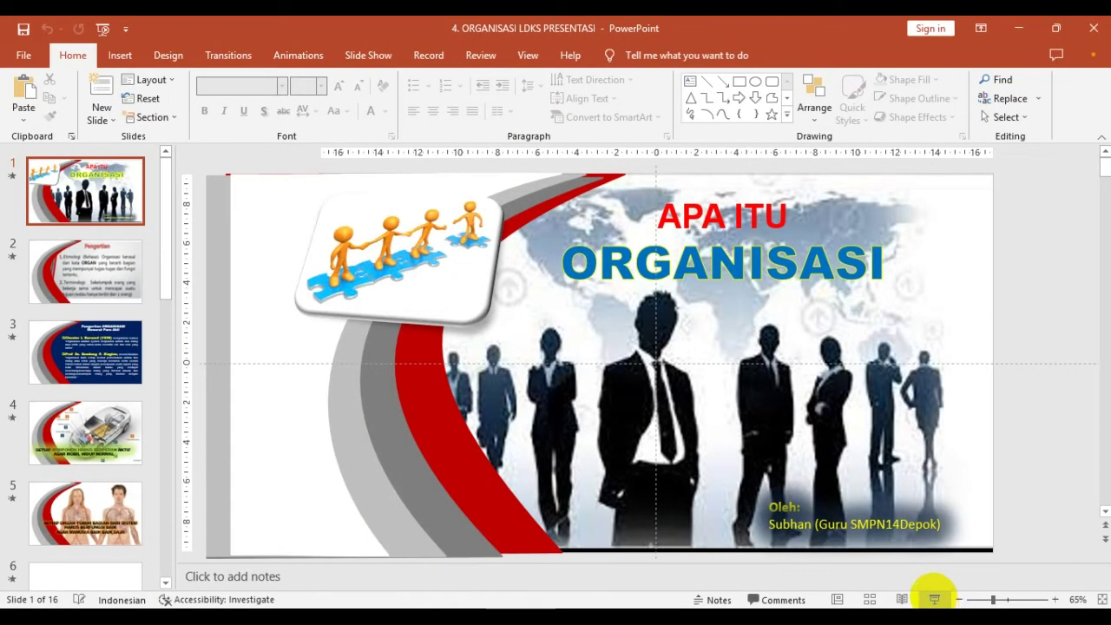
left_click(934, 599)
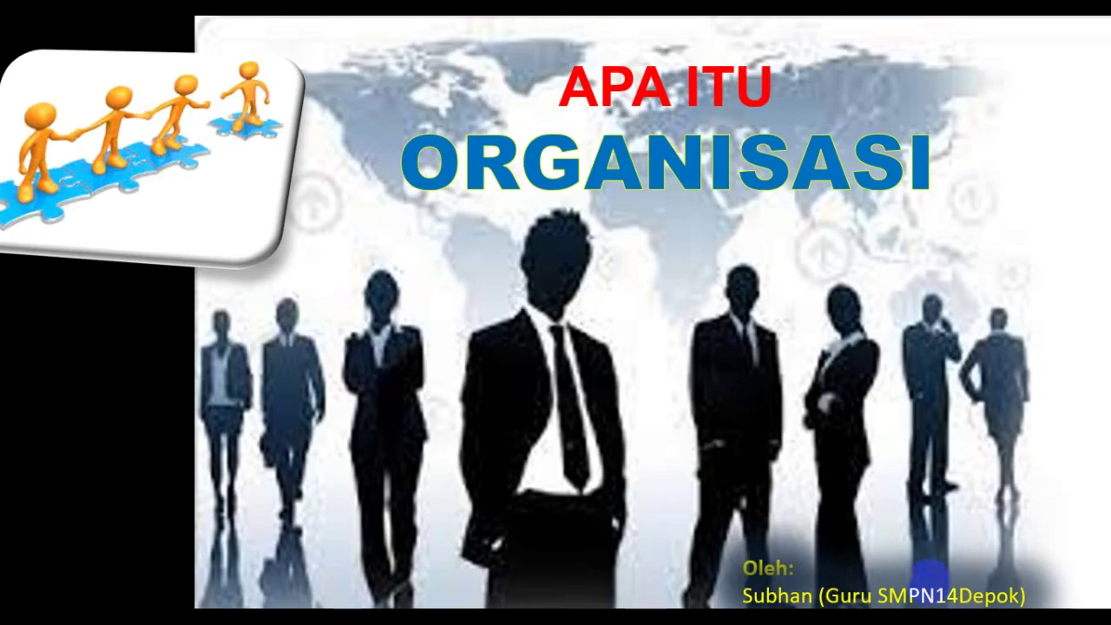
left_click(684, 308)
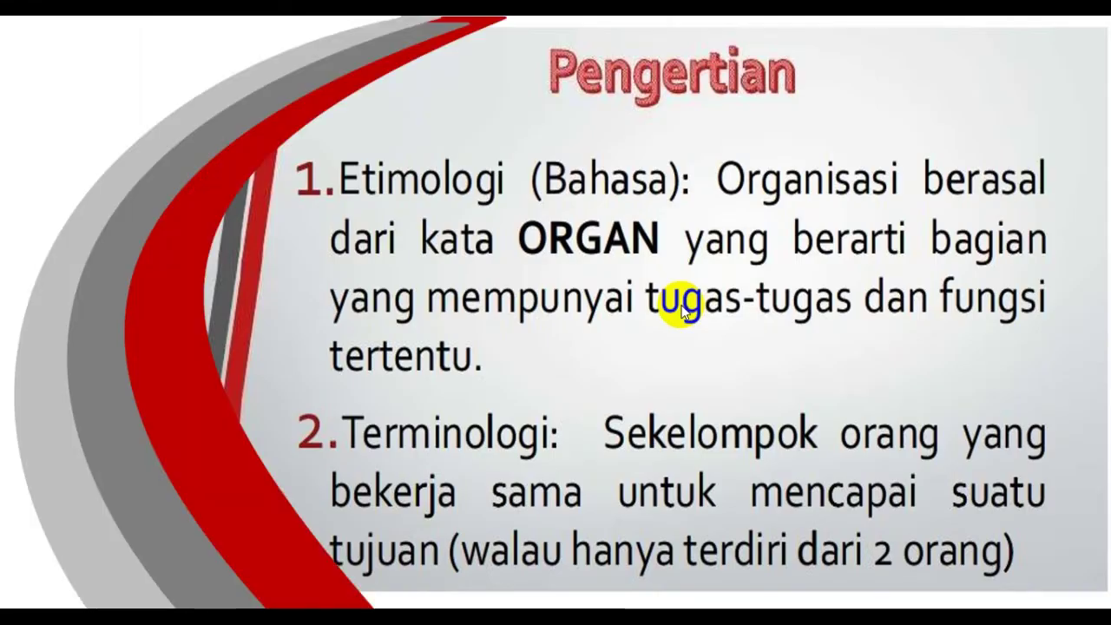
left_click(682, 310)
left_click(680, 308)
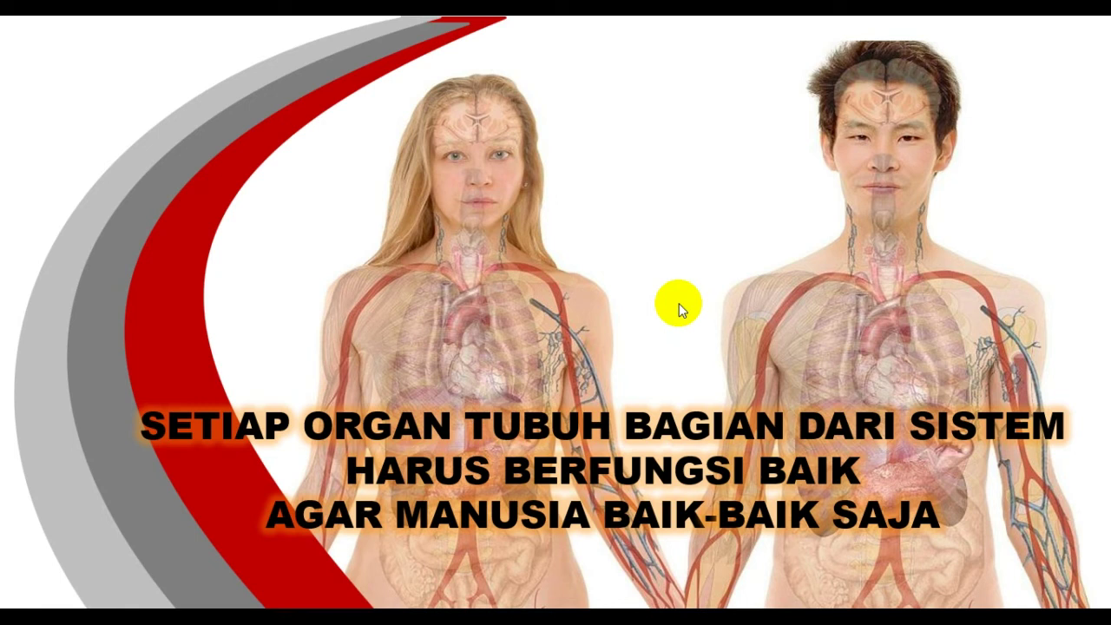
left_click(754, 309)
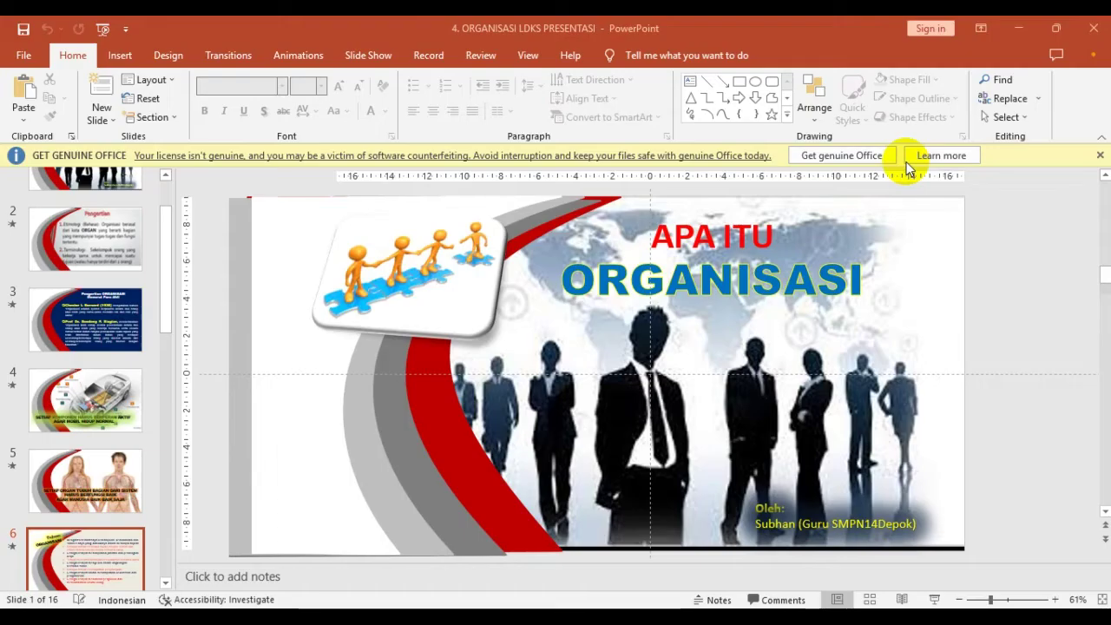
key("Escape")
left_click(1093, 28)
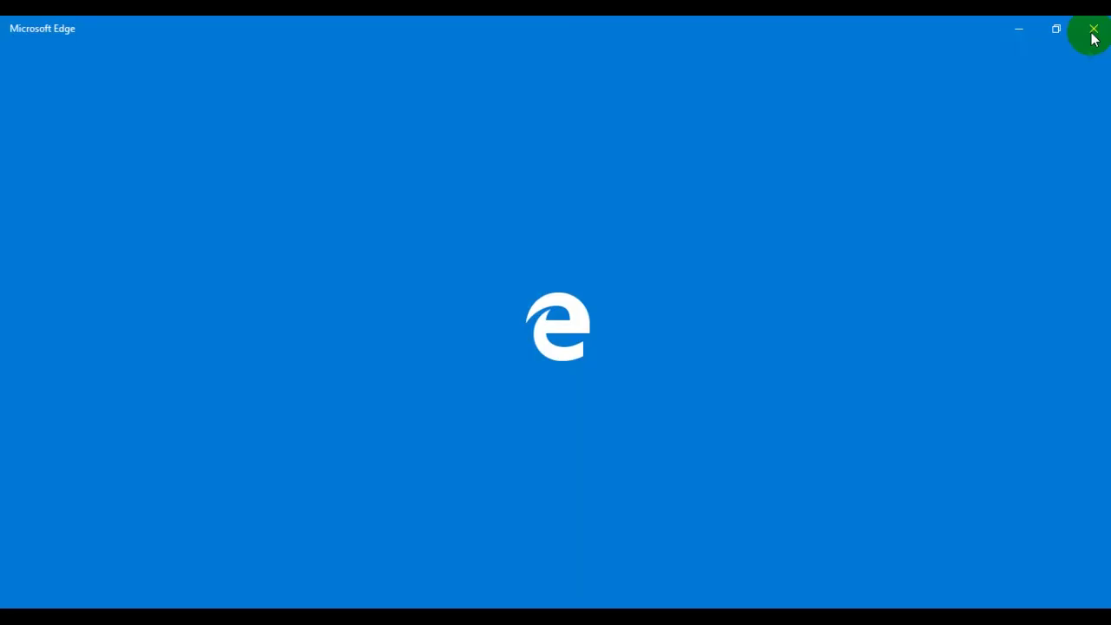
left_click(1096, 32)
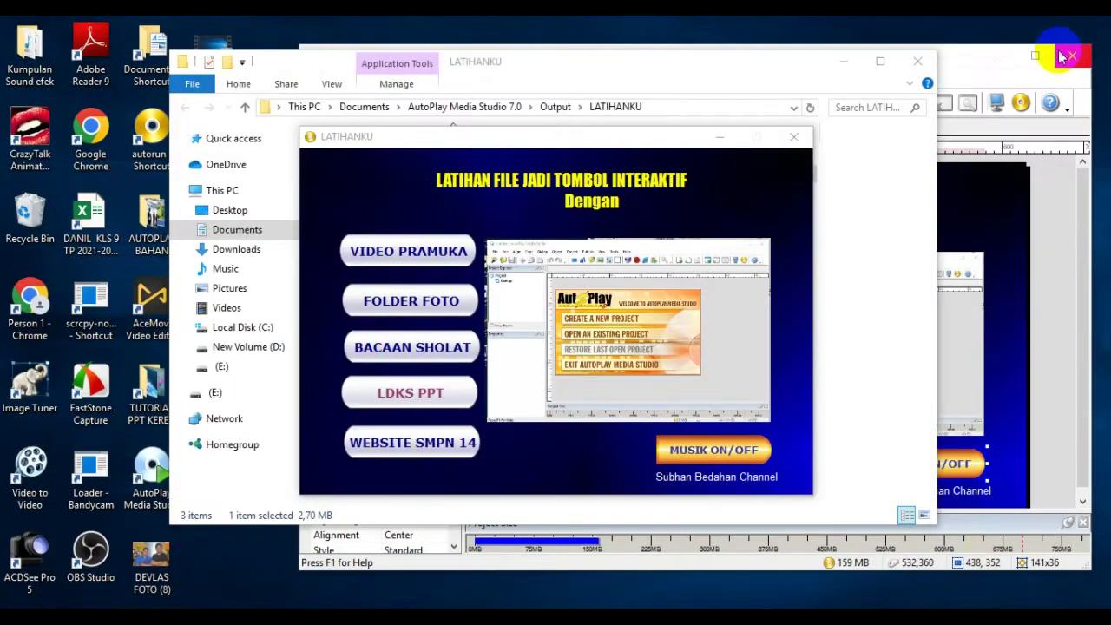
Test the WEBSITE SMPN 14 button and close the LATIHANKU output folder window
left_click(357, 403)
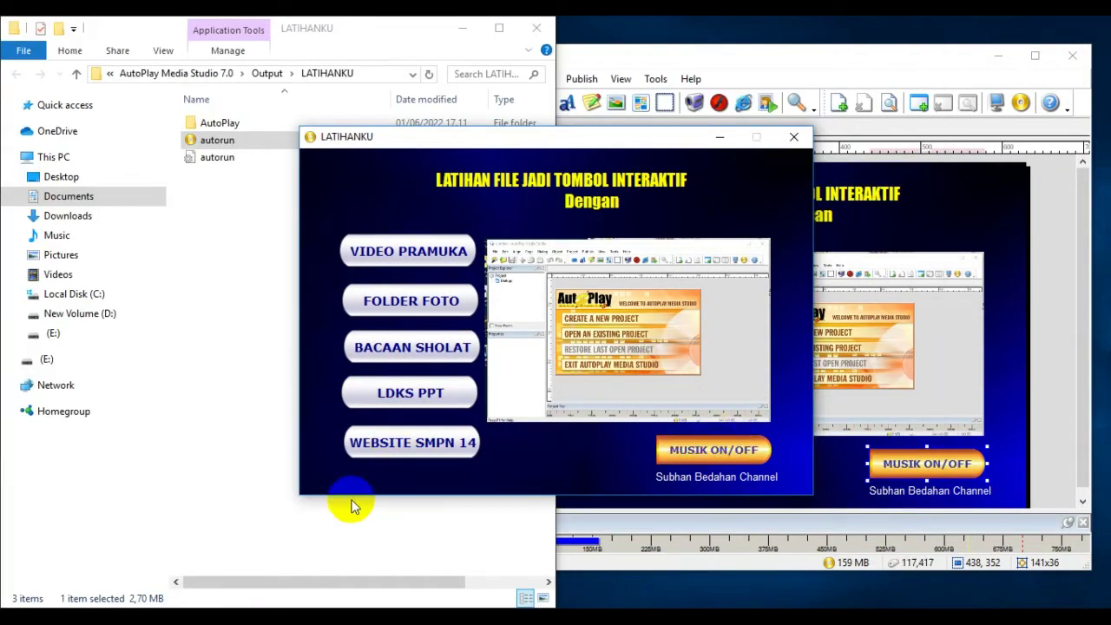
left_click(390, 451)
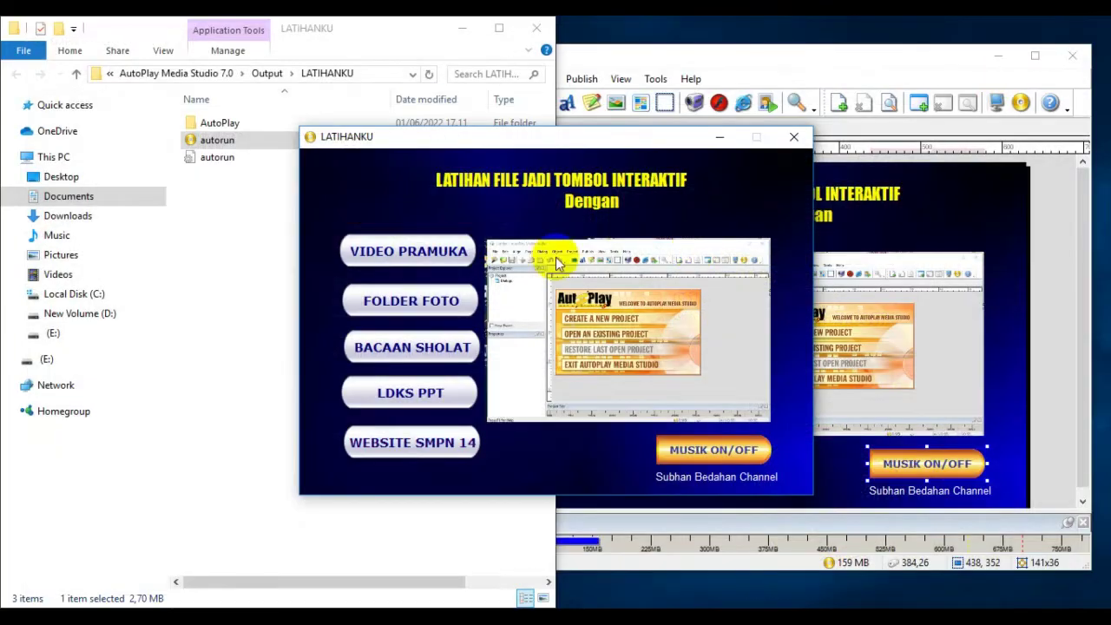
left_click(537, 28)
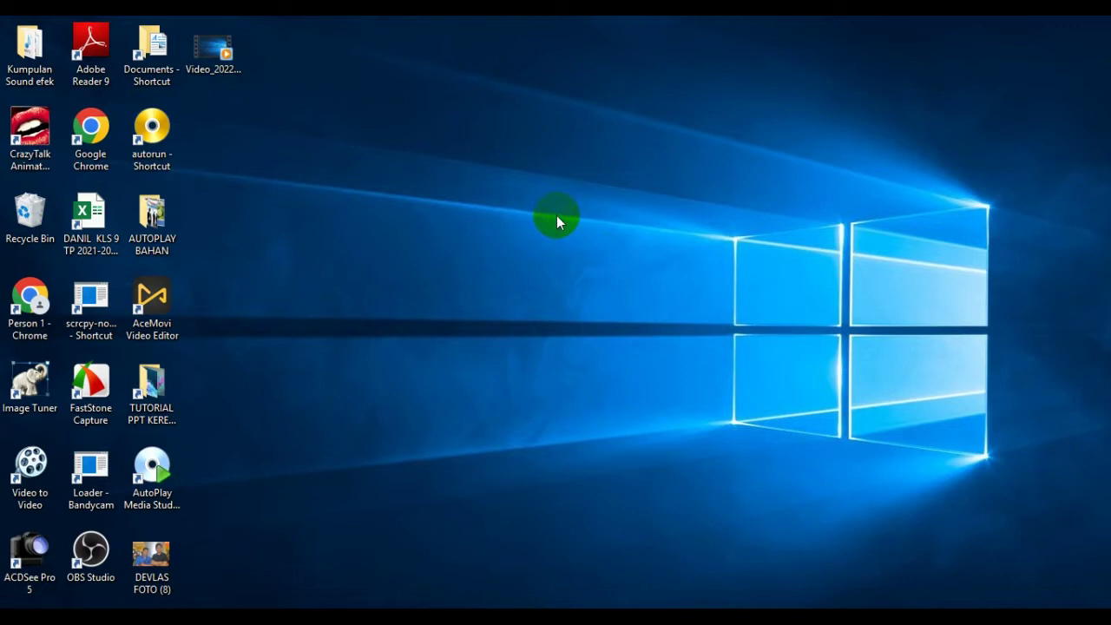
Launch AutoPlay Media Studio, create a blank project named LATIHANKU, and move its window clear of the desktop icons
left_click(145, 473)
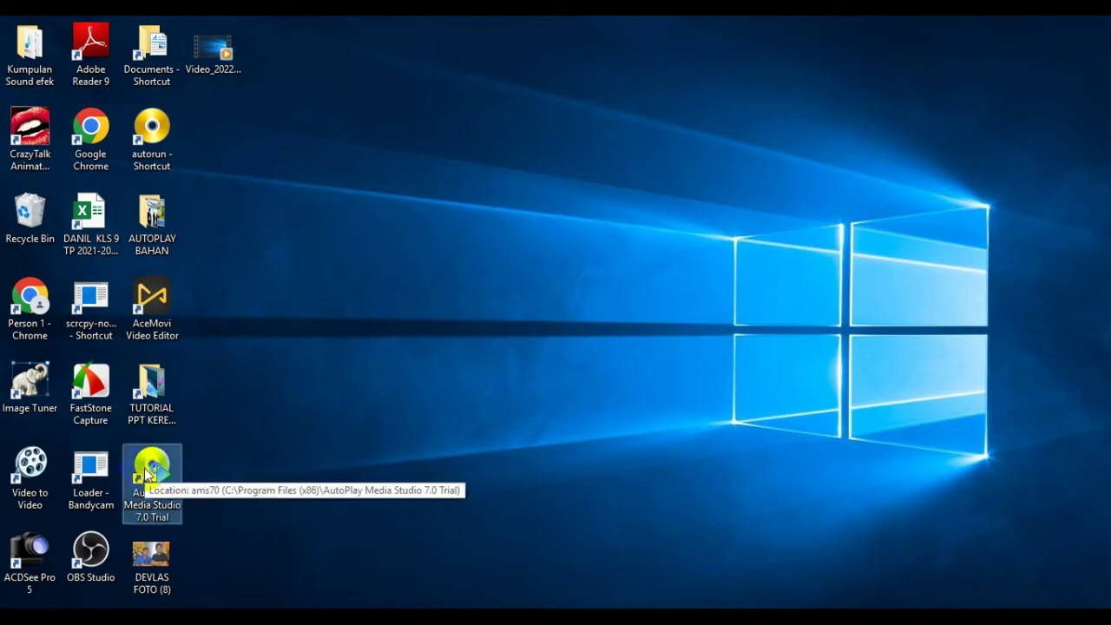
double_click(146, 473)
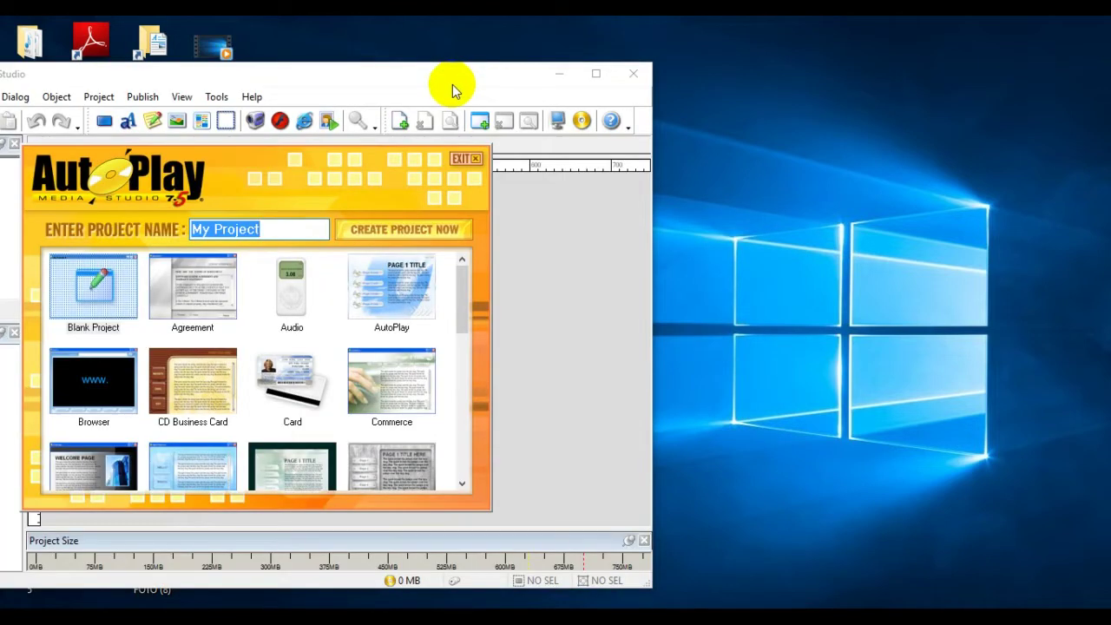
type("LATIHA")
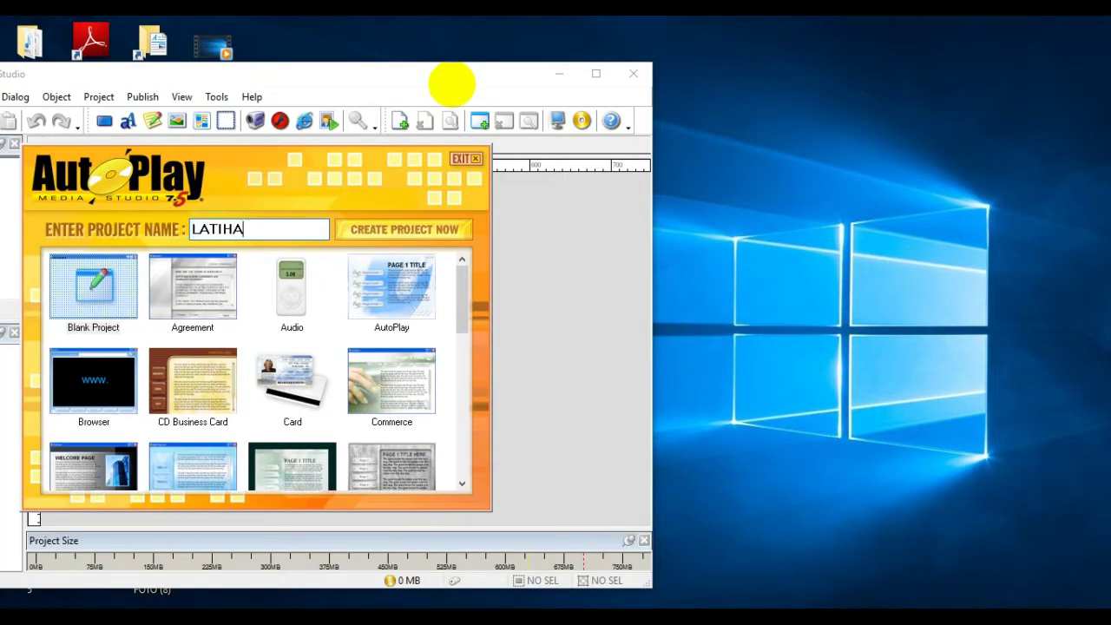
type("NKU")
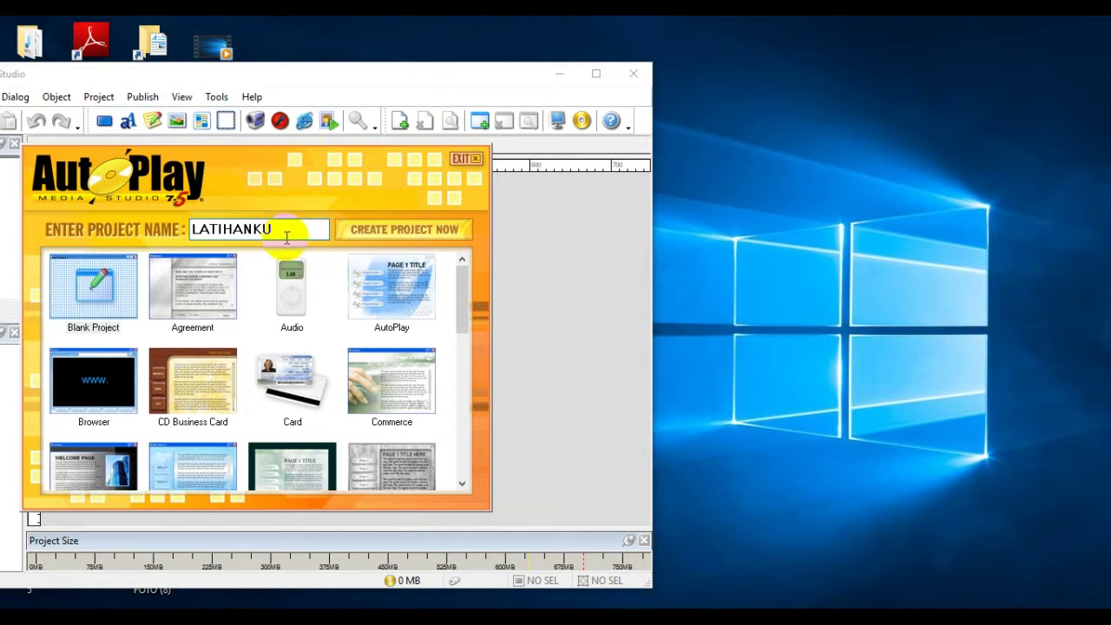
double_click(83, 298)
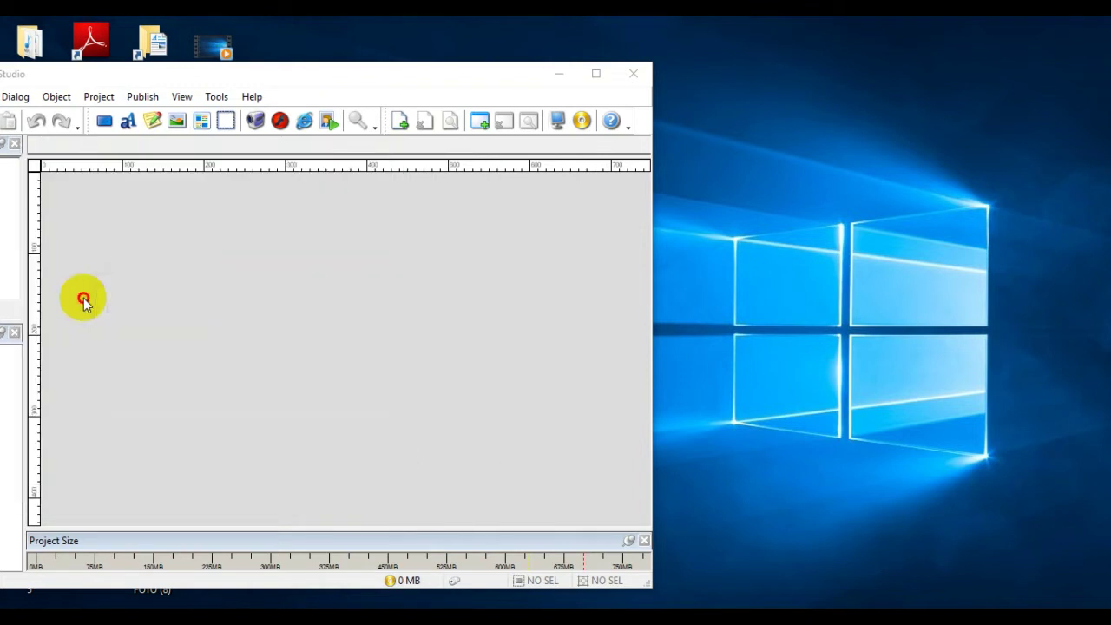
left_click_drag(352, 74, 641, 54)
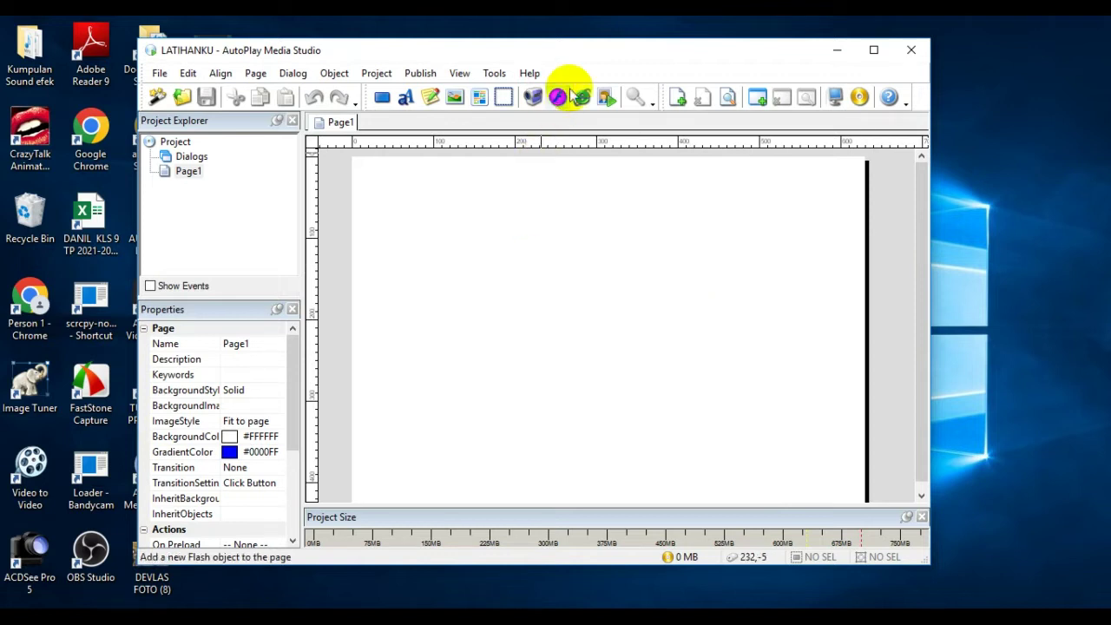
left_click_drag(573, 55, 739, 66)
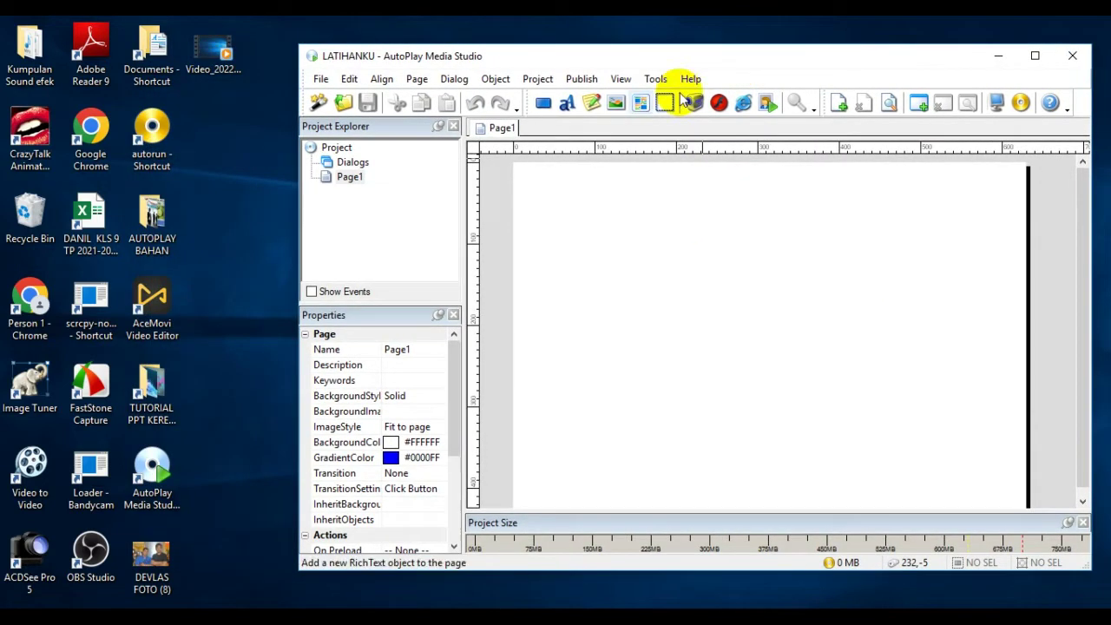
Switch to File Explorer, check the contents of the BAHAN AUTOPLAY folder in Documents, and copy that folder
key("super+e")
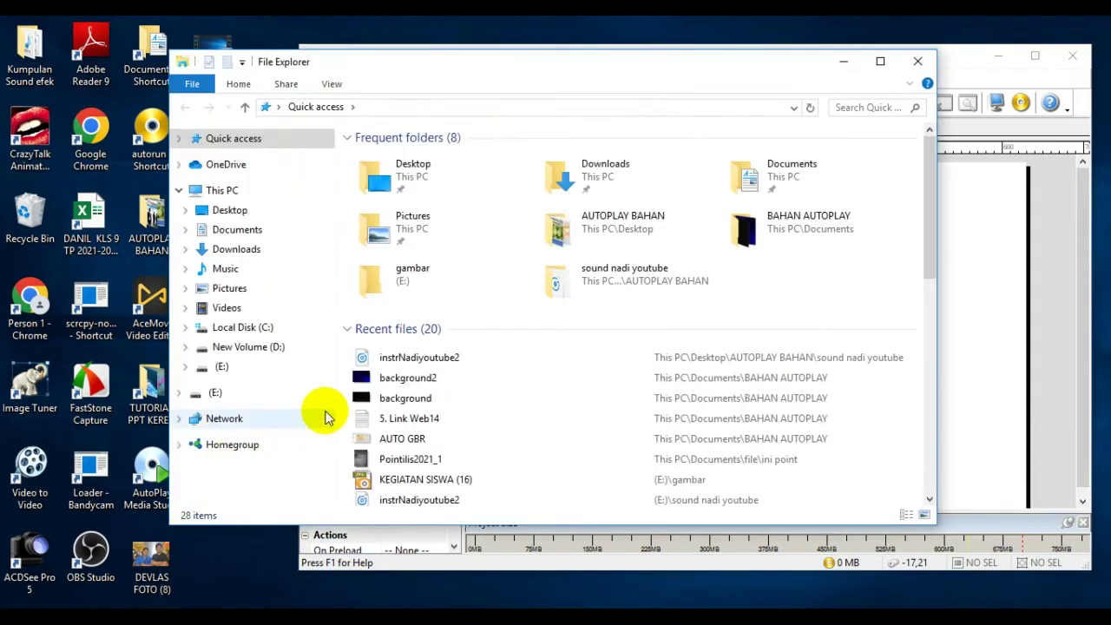
left_click(231, 211)
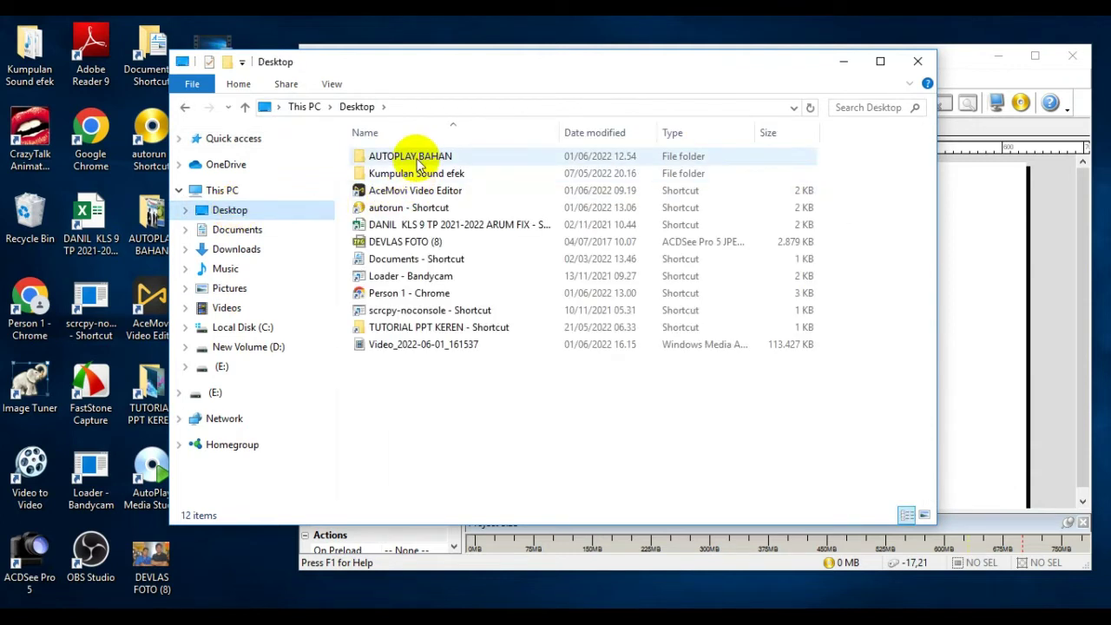
left_click(250, 231)
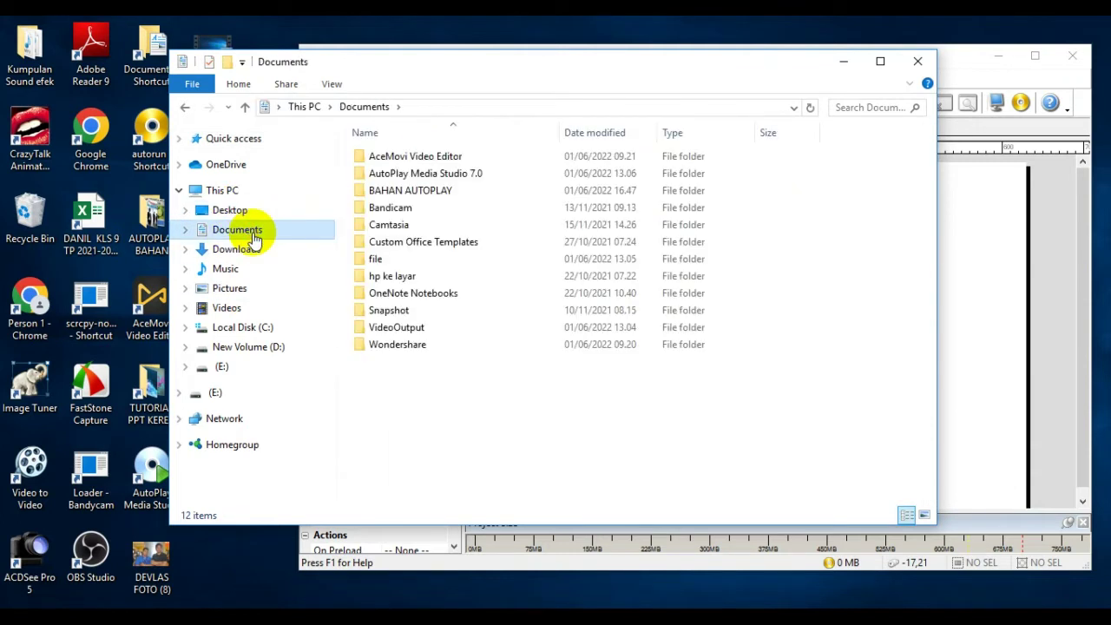
double_click(395, 190)
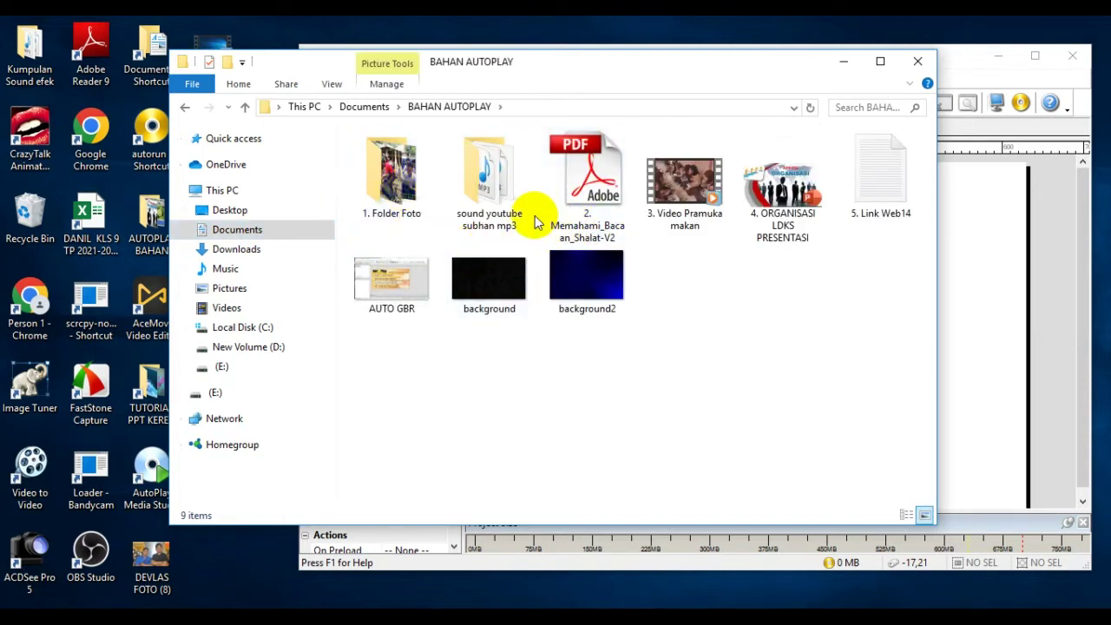
left_click(186, 108)
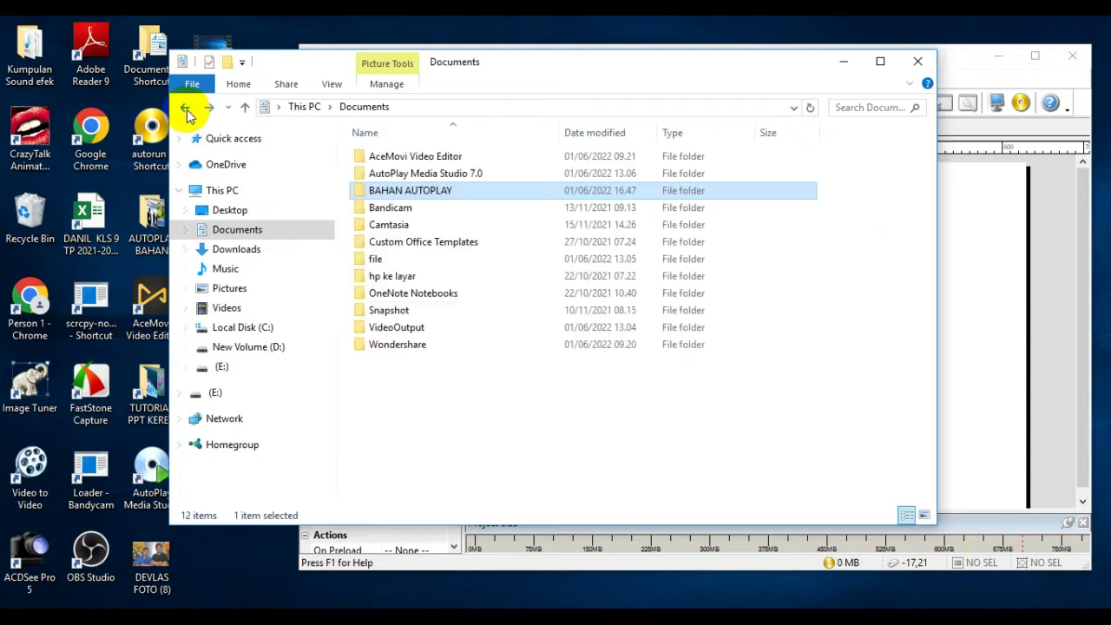
right_click(391, 193)
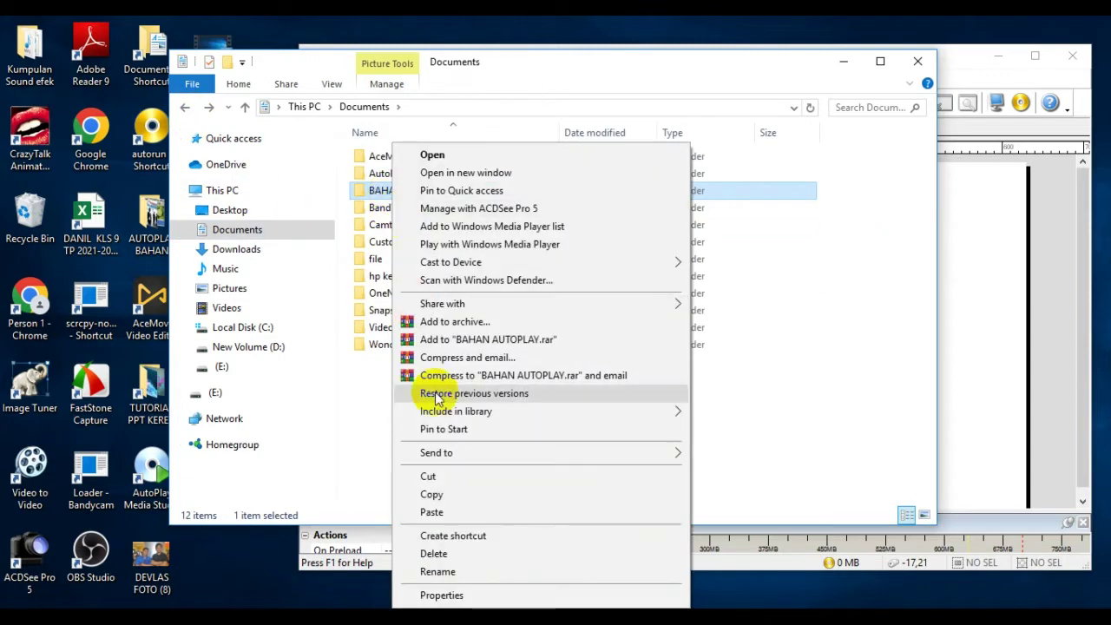
left_click(434, 497)
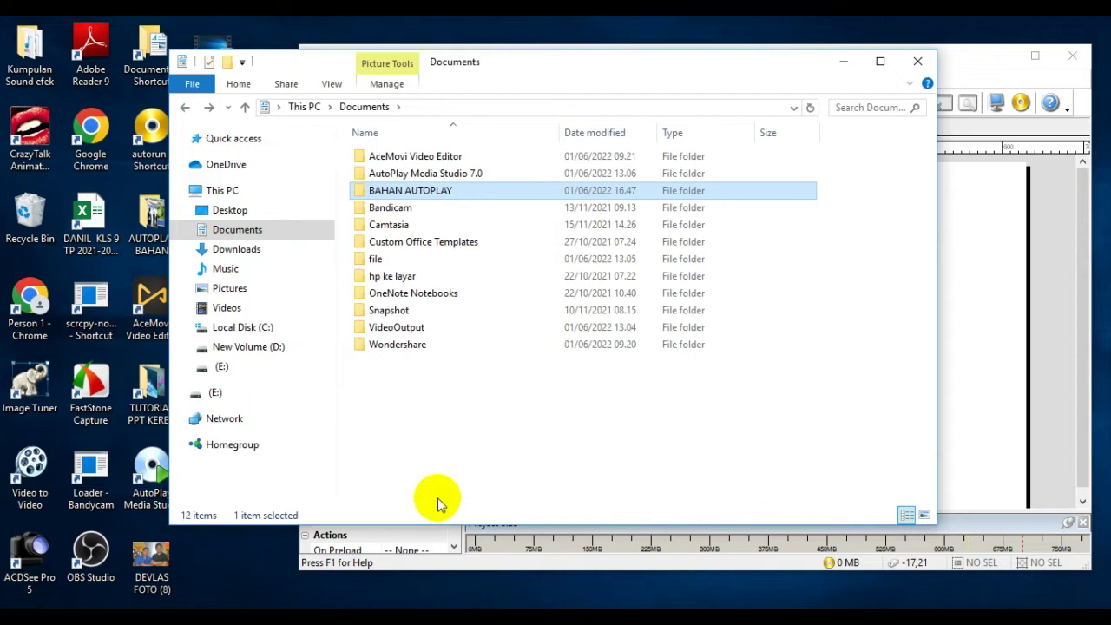
Paste the copied BAHAN AUTOPLAY folder into Documents\AutoPlay Media Studio 7.0\Projects\LATIHANKU\CD_Root\AutoPlay\Docs
double_click(411, 176)
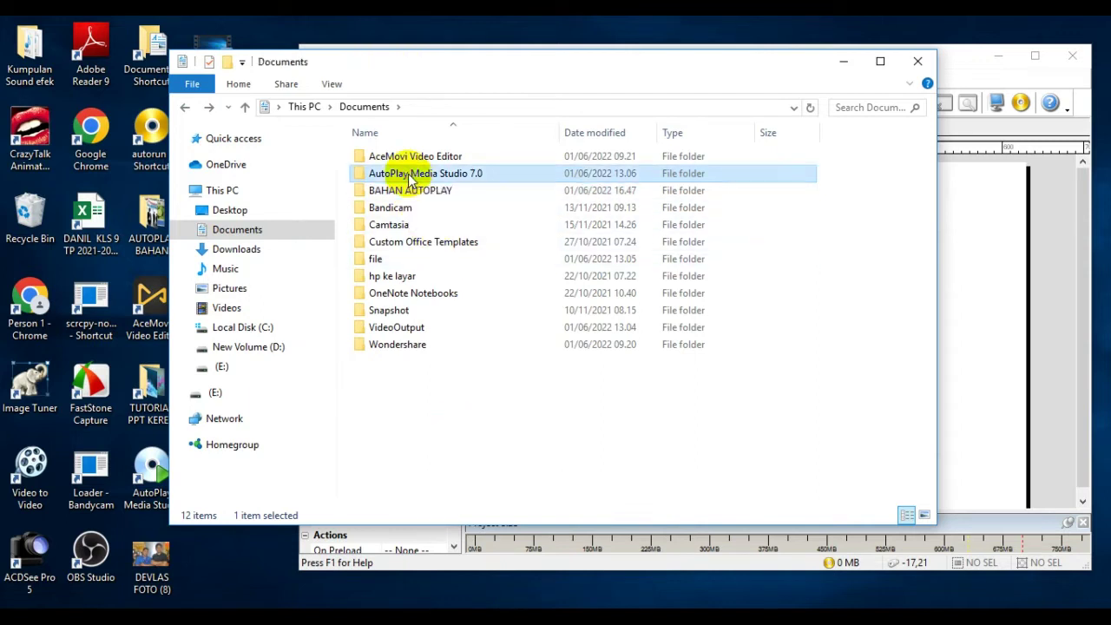
double_click(393, 159)
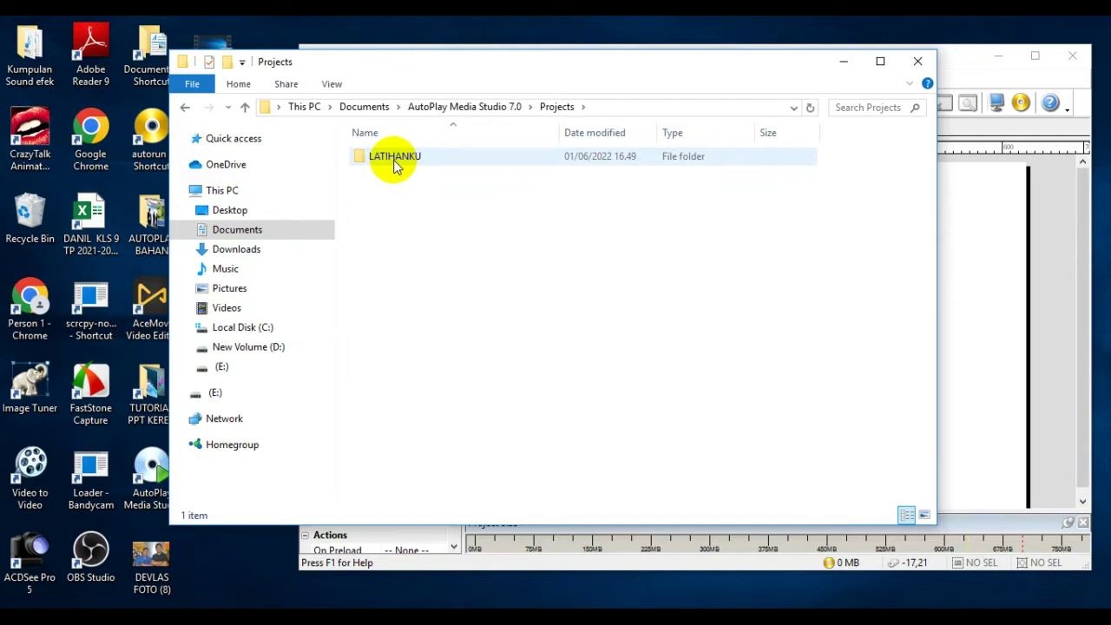
double_click(394, 160)
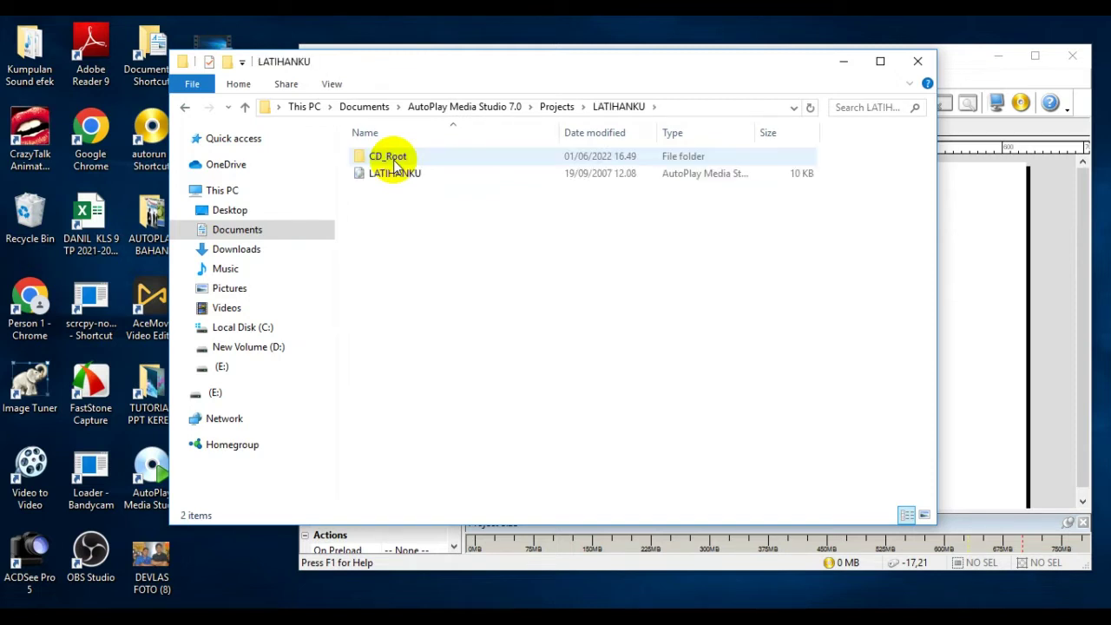
left_click(392, 162)
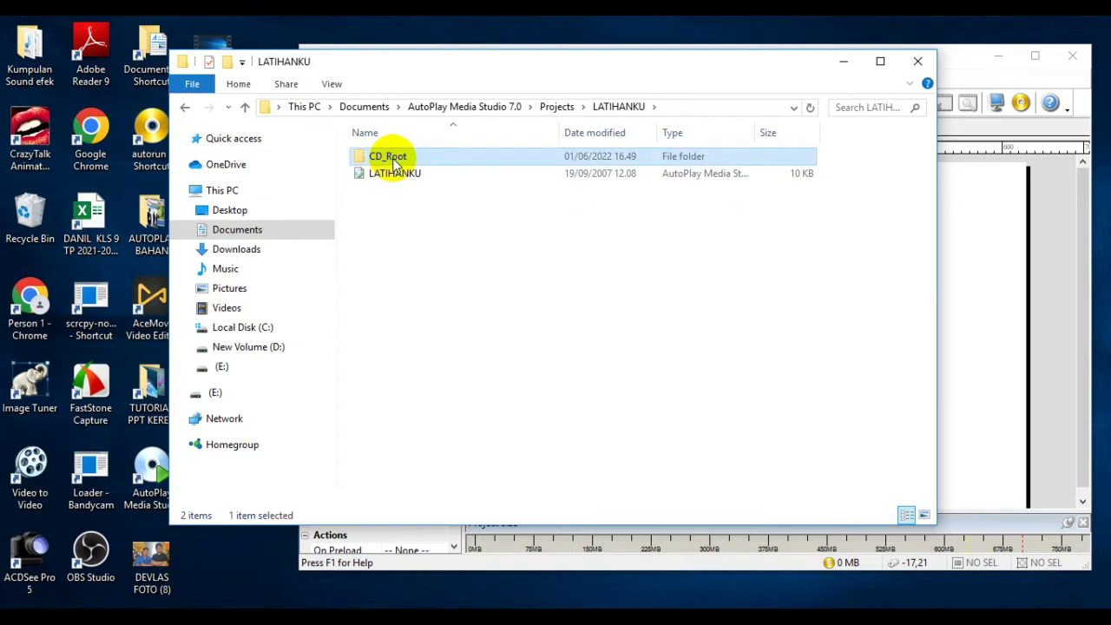
double_click(392, 162)
double_click(393, 161)
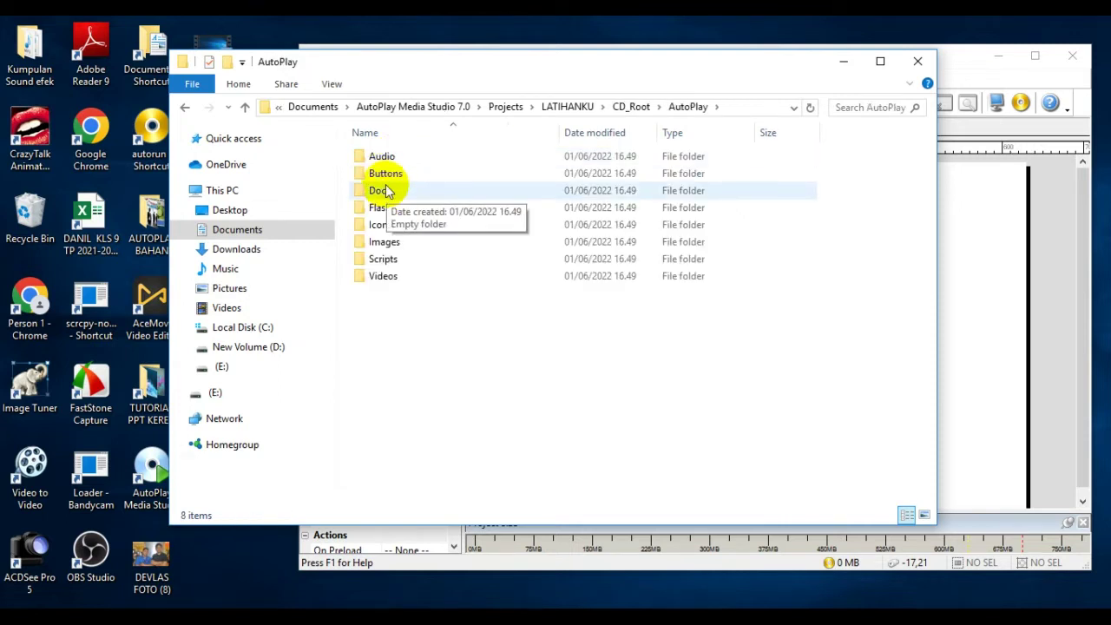
double_click(385, 190)
right_click(413, 250)
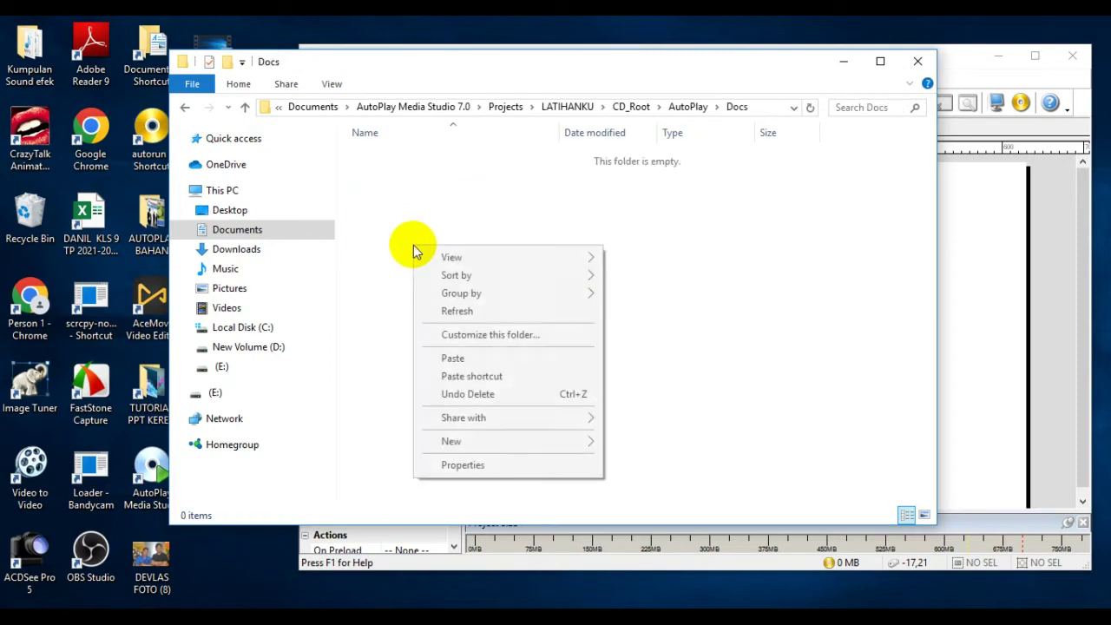
left_click(452, 358)
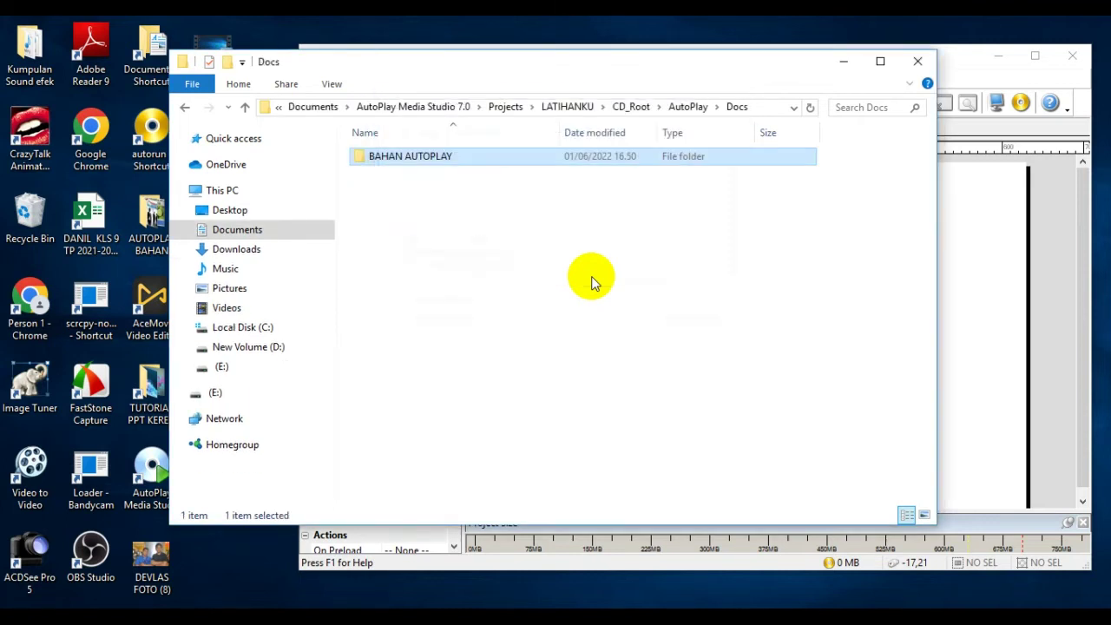
Retrace the path from Documents to the LATIHANKU project's Docs folder, check its BAHAN AUTOPLAY contents, and close File Explorer
left_click(185, 109)
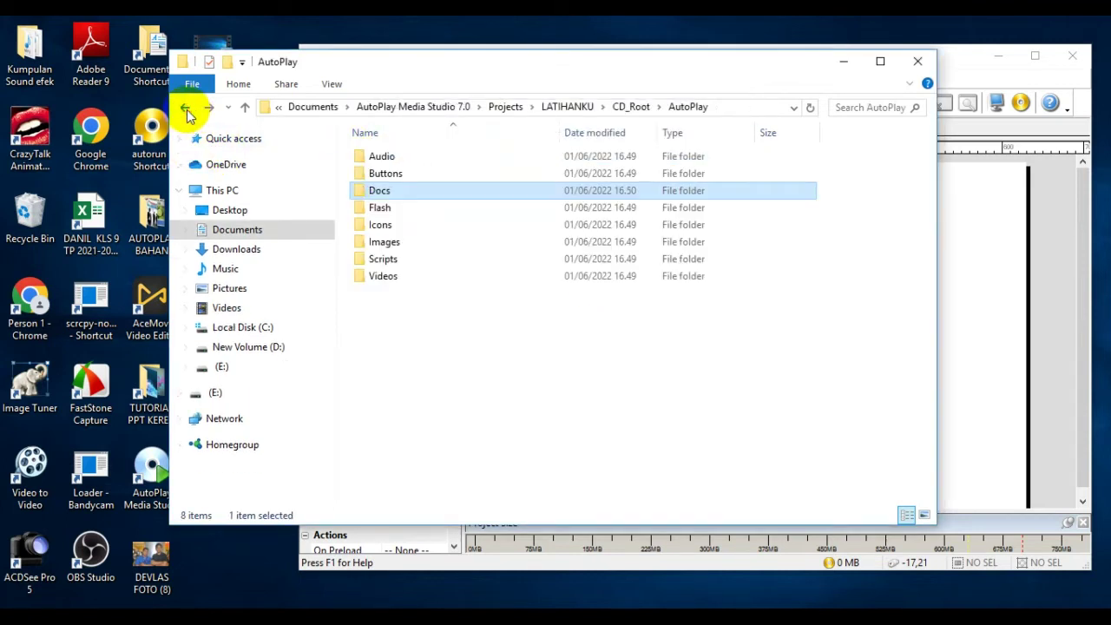
left_click(185, 109)
left_click(185, 109)
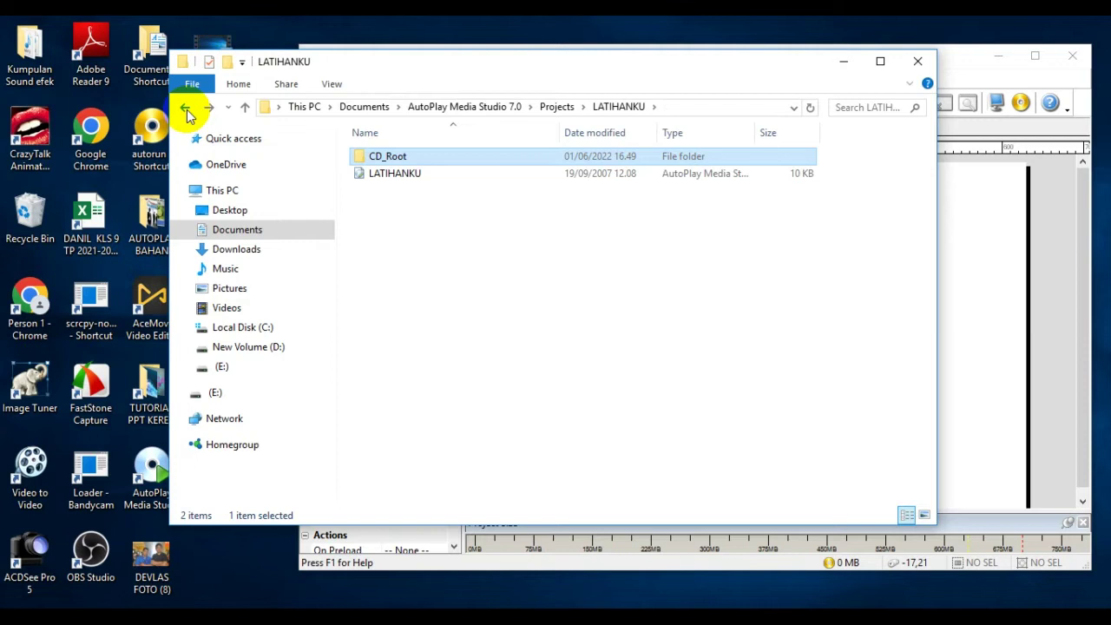
left_click(185, 108)
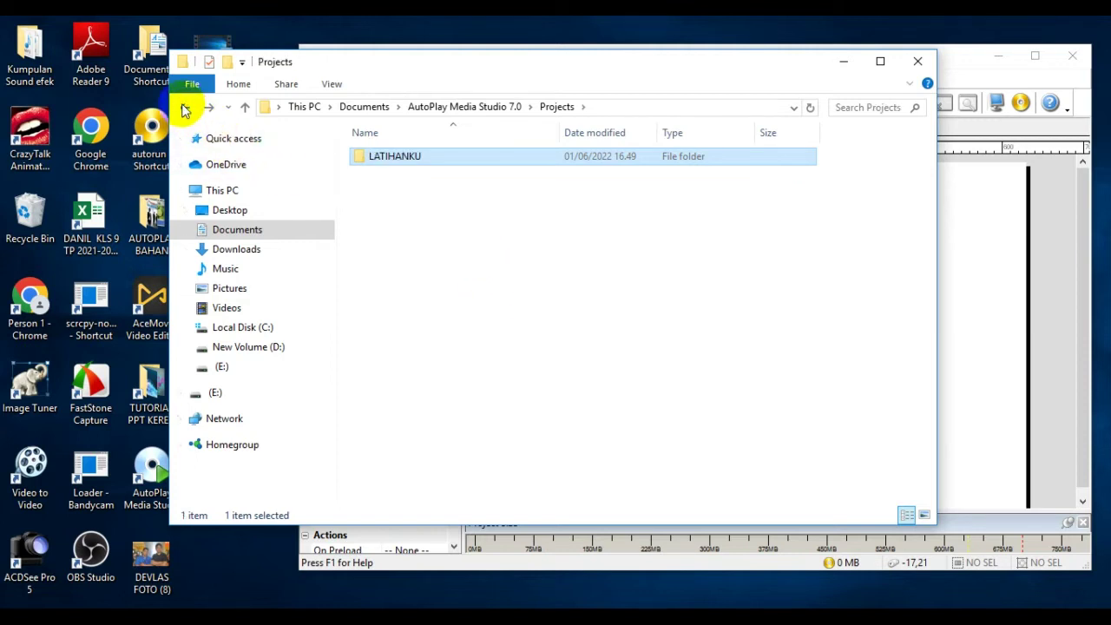
left_click(185, 109)
left_click(185, 108)
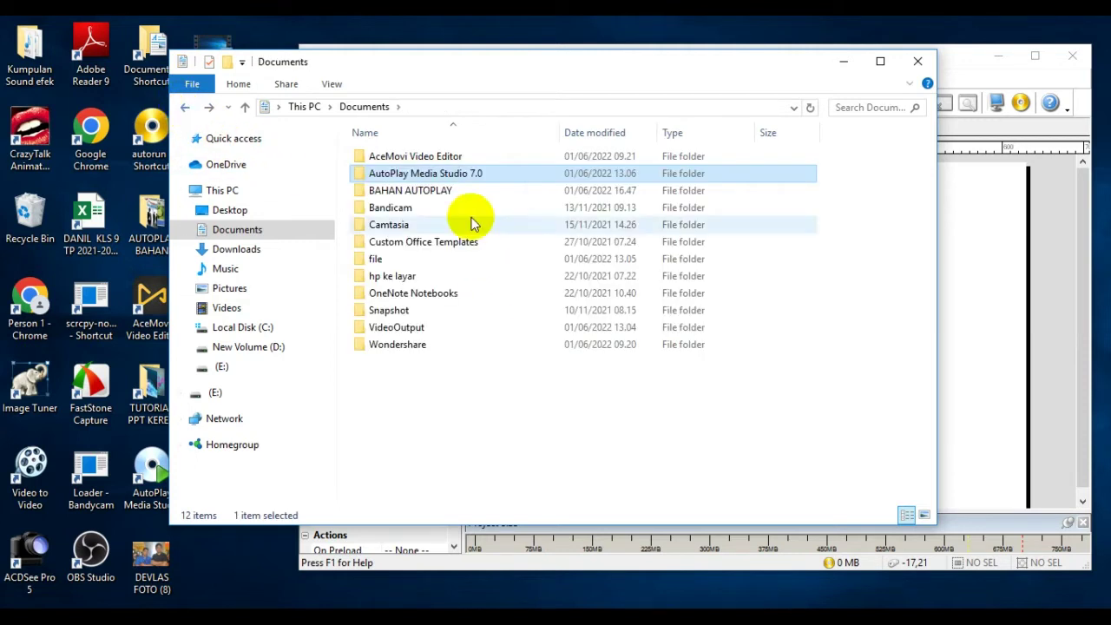
double_click(460, 182)
double_click(397, 164)
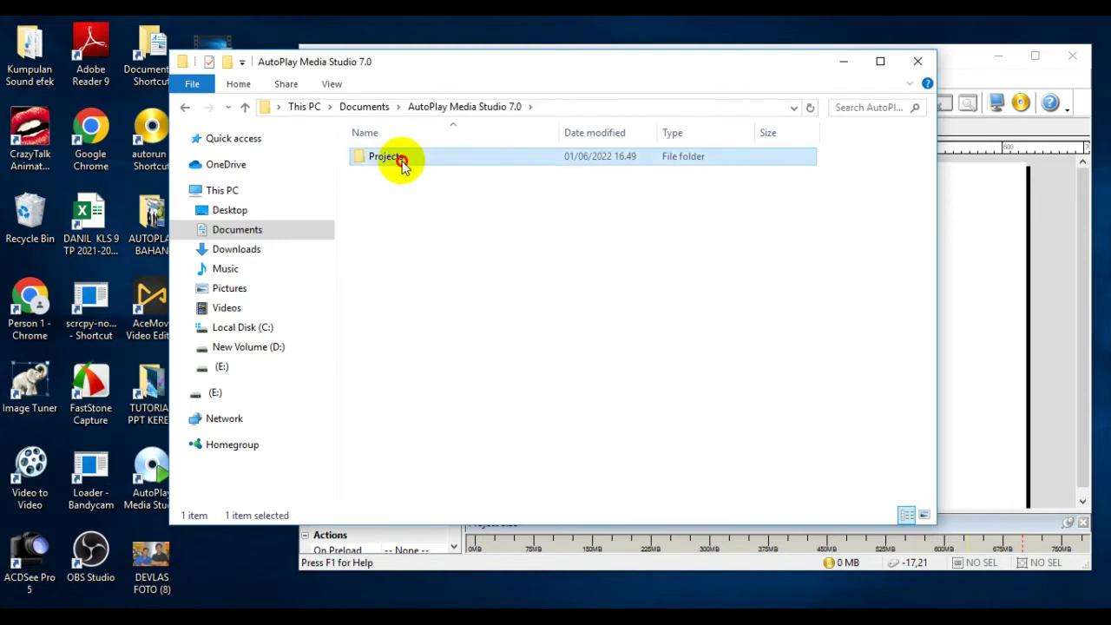
double_click(403, 162)
left_click(403, 159)
double_click(402, 160)
double_click(402, 159)
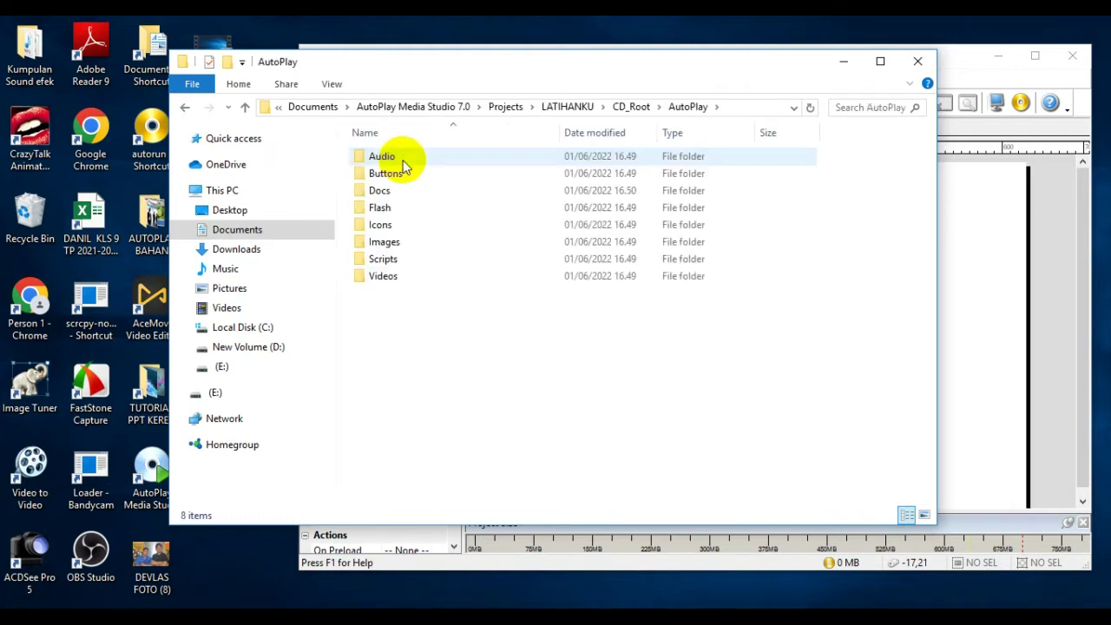
double_click(385, 192)
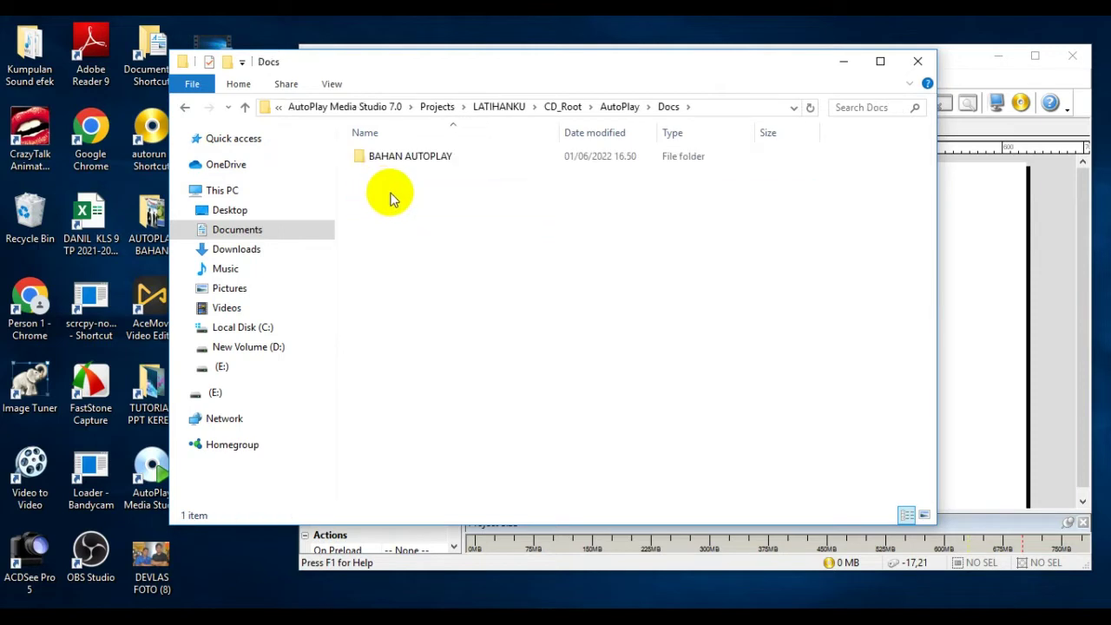
left_click(411, 160)
double_click(412, 161)
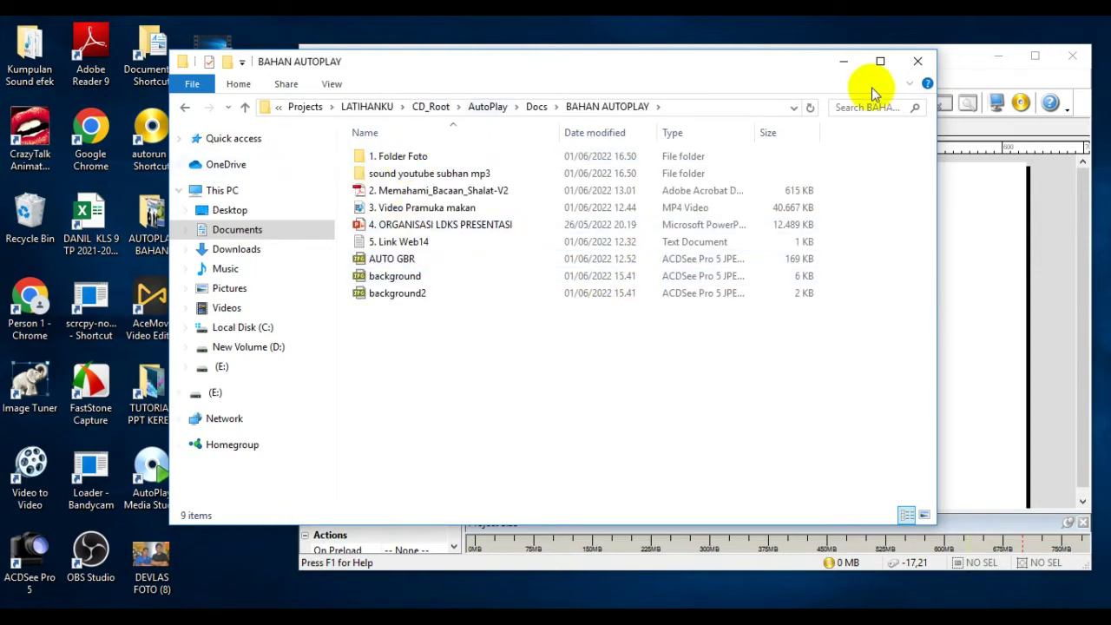
left_click(929, 64)
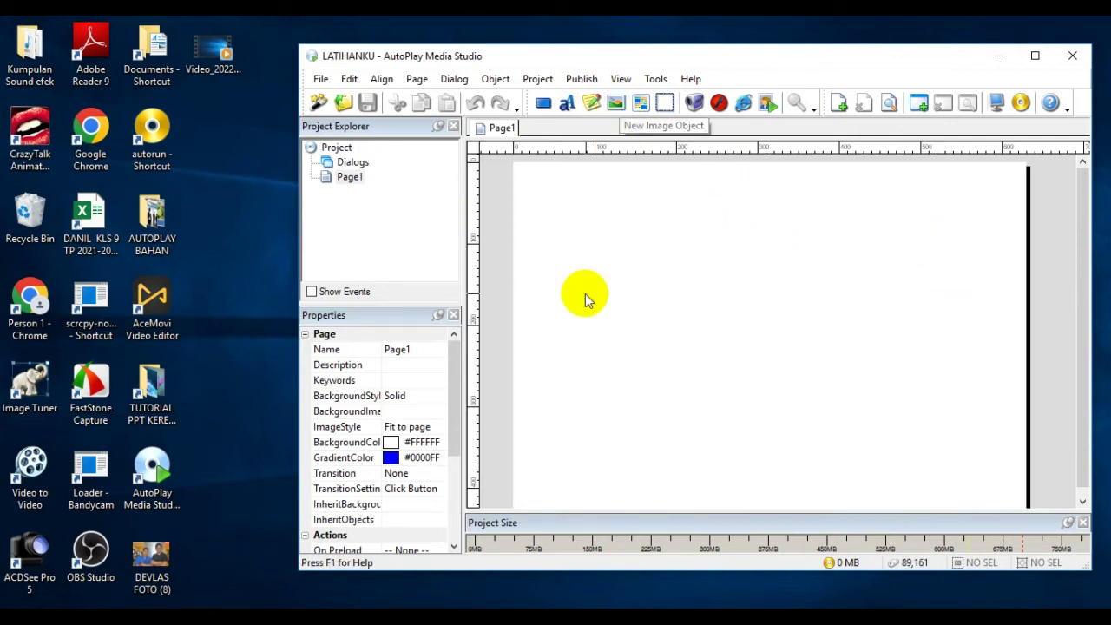
Insert the background2 image on Page1 from the BAHAN AUTOPLAY folder inside the LATIHANKU project's CD_Root\AutoPlay\Docs folder
left_click(617, 103)
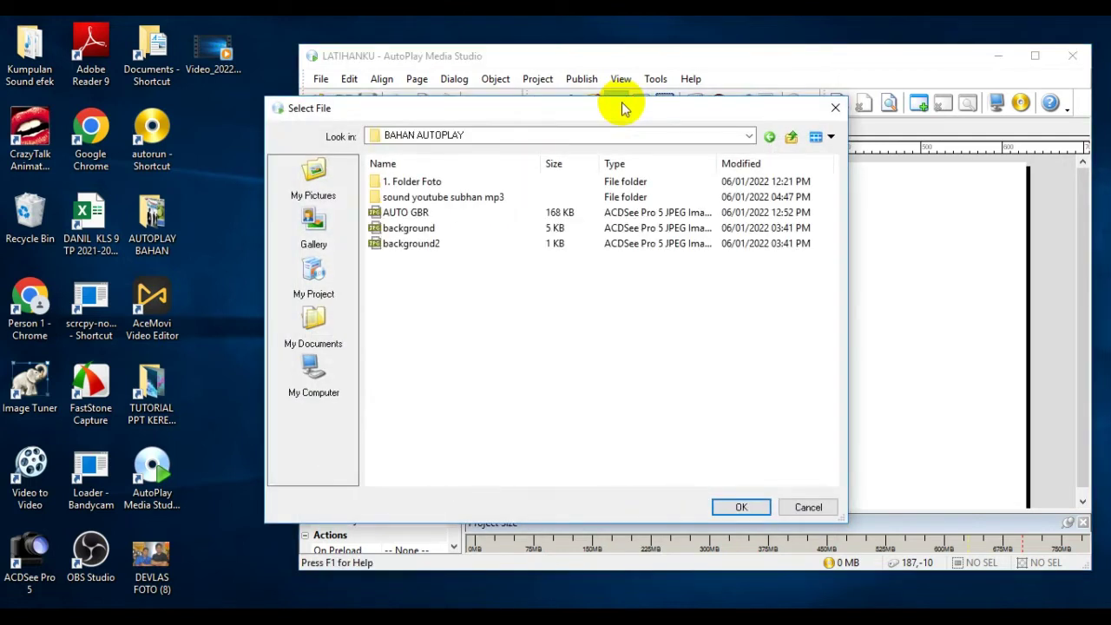
left_click(836, 107)
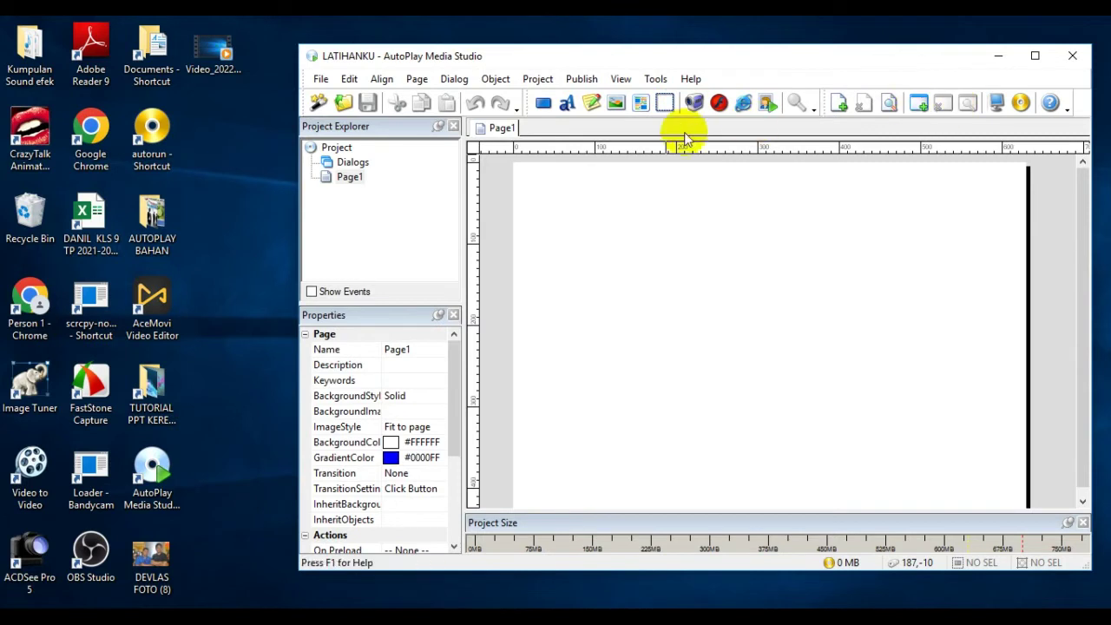
left_click(617, 105)
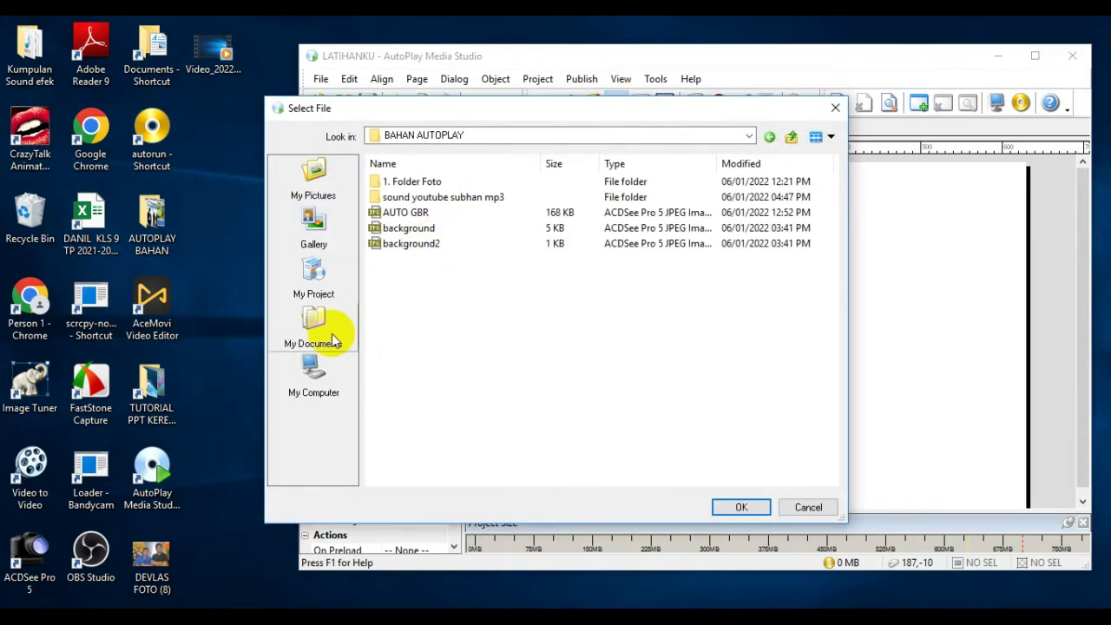
left_click(318, 333)
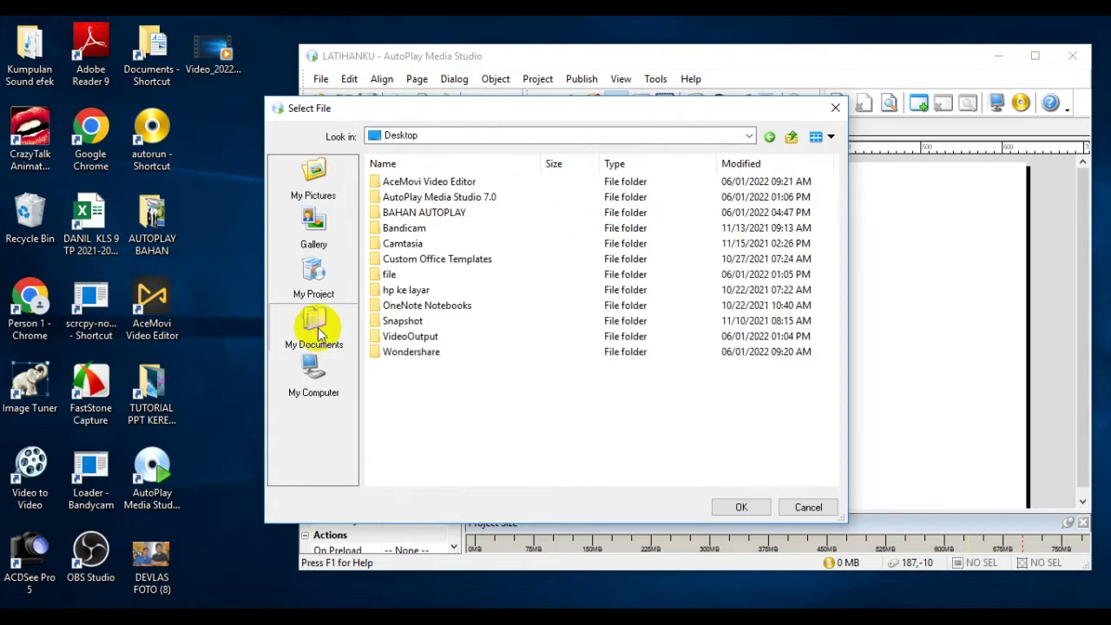
double_click(441, 197)
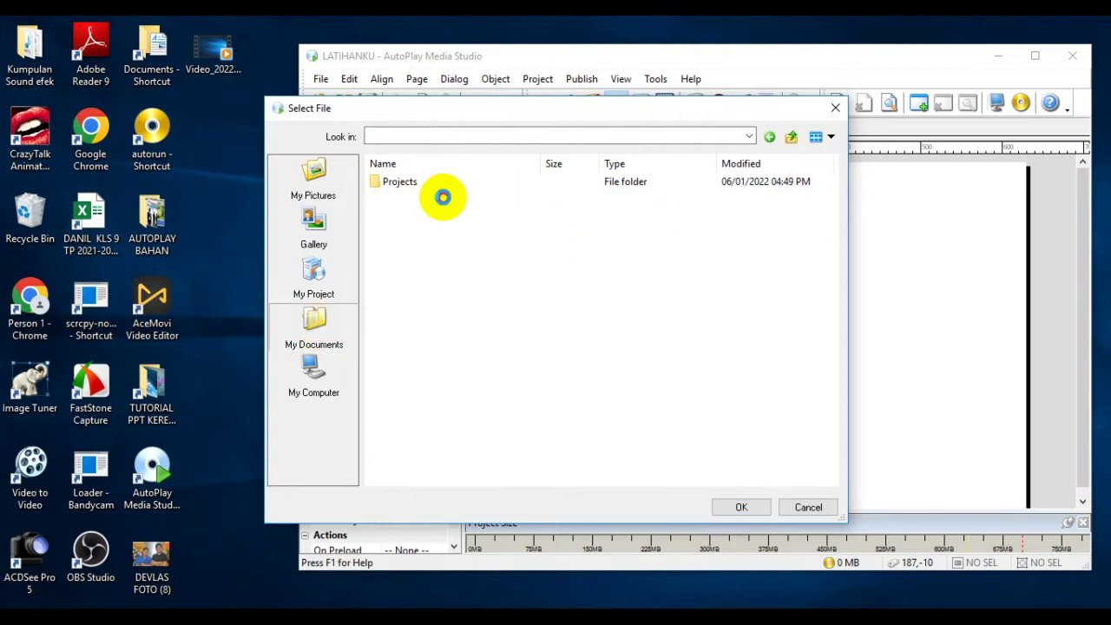
left_click(392, 185)
double_click(393, 184)
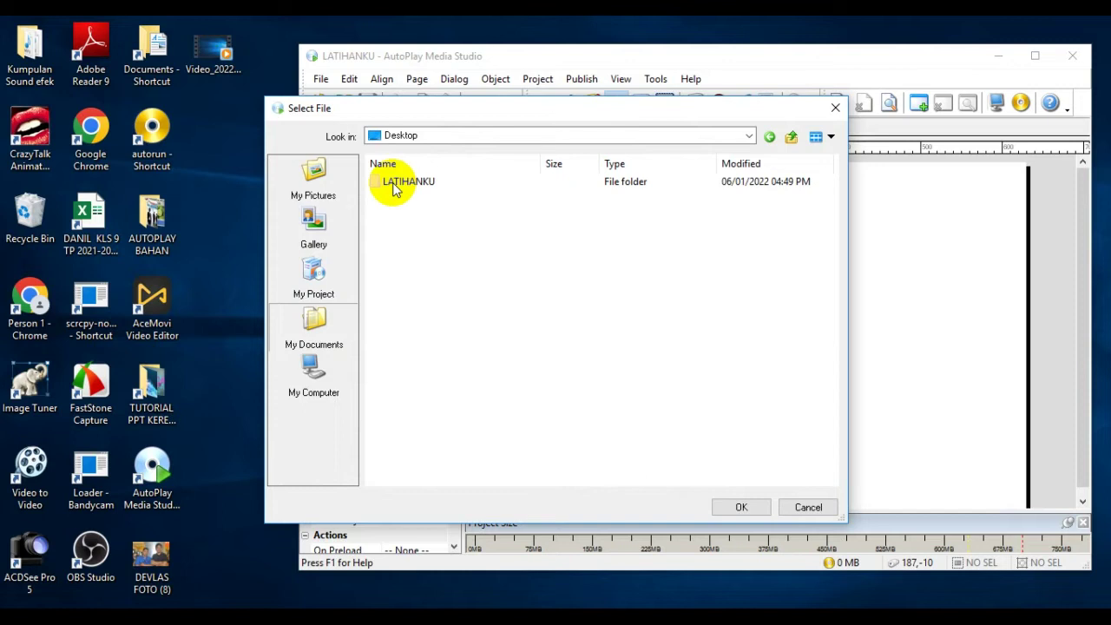
double_click(393, 184)
left_click(396, 184)
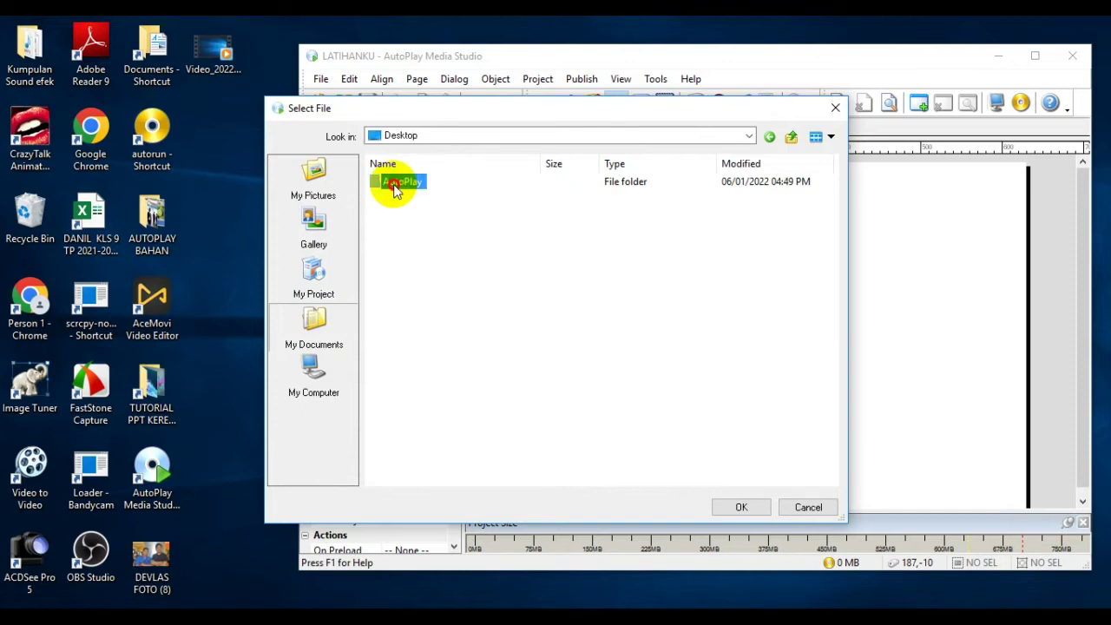
double_click(398, 185)
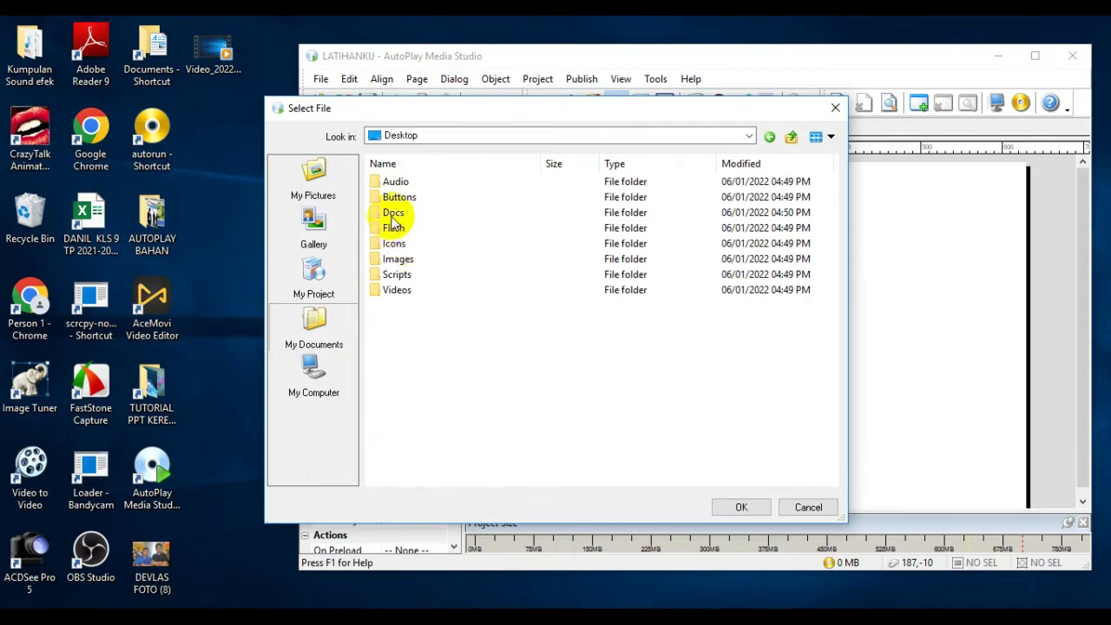
double_click(393, 214)
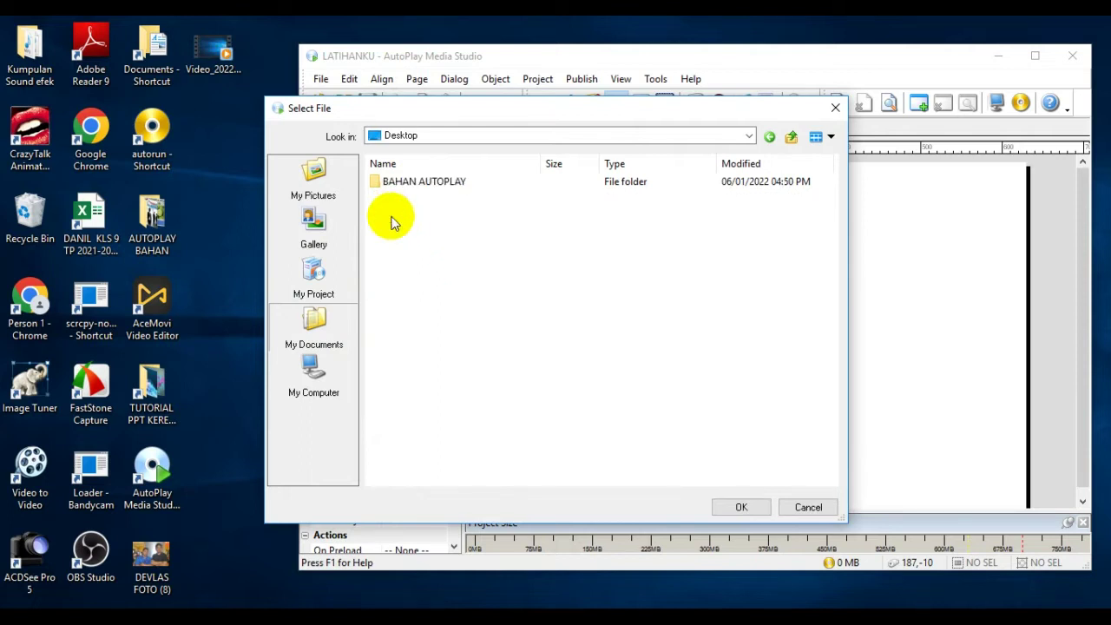
double_click(427, 184)
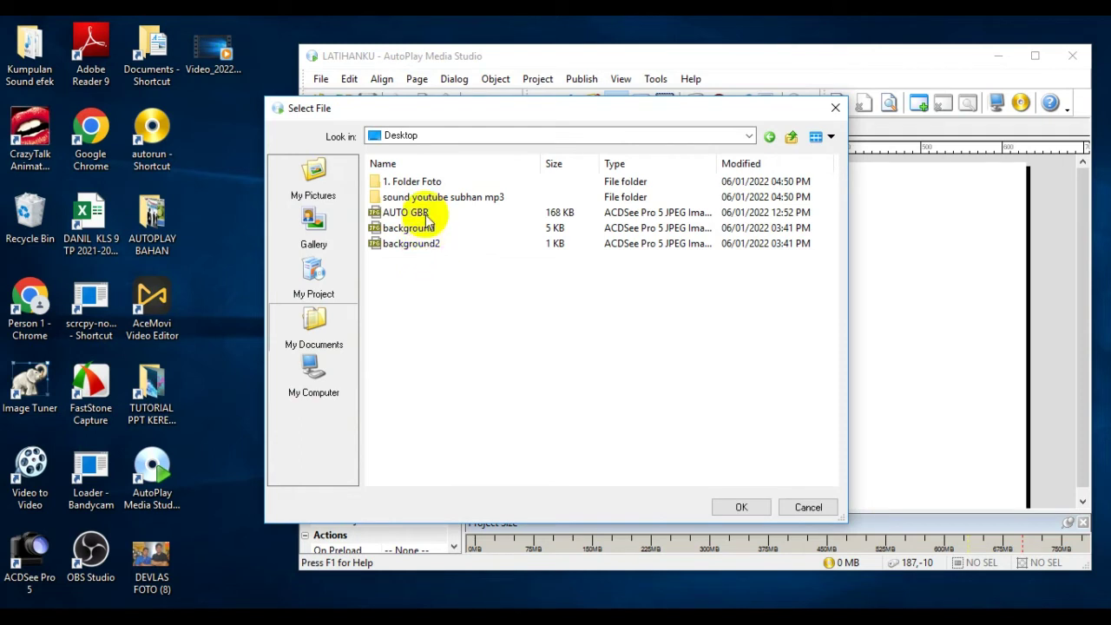
left_click(428, 244)
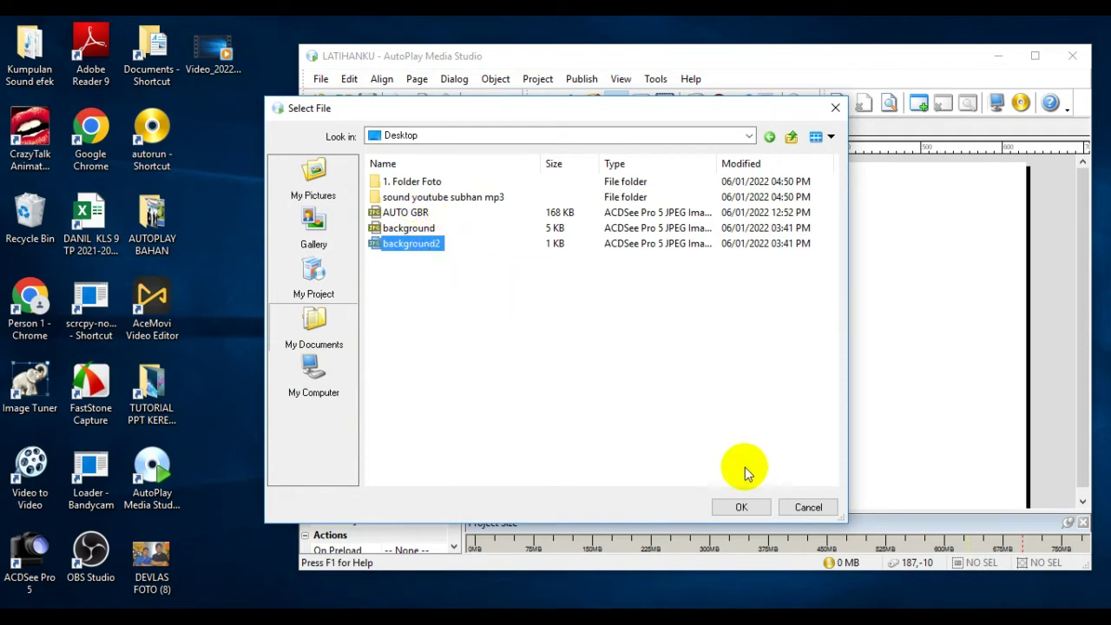
left_click(741, 506)
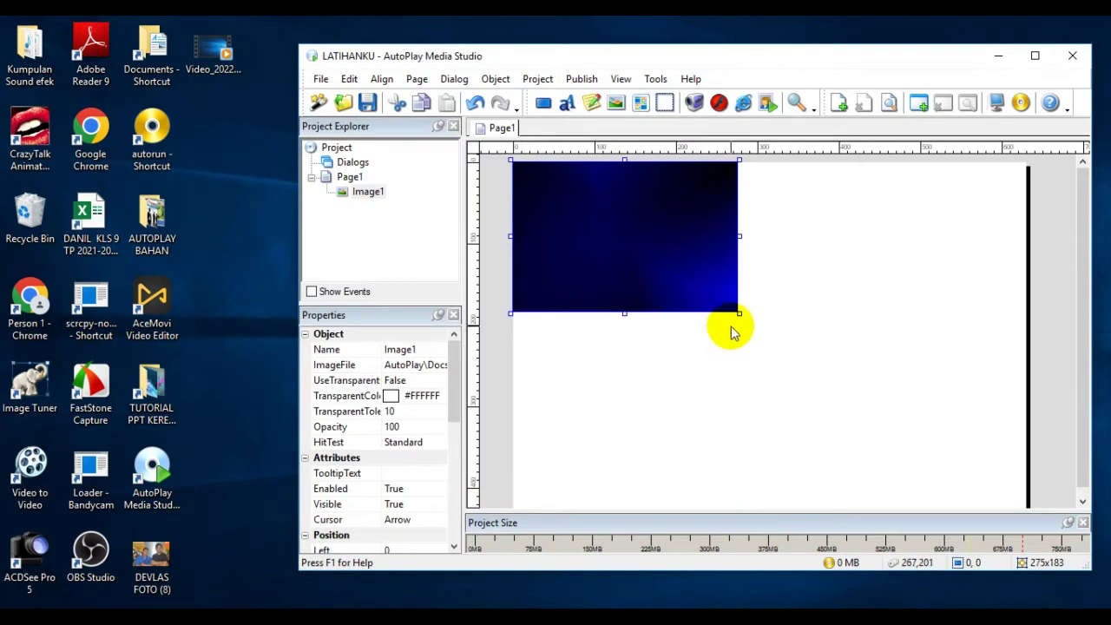
Enlarge the background image to about 630x425 so it covers the whole page
left_click_drag(739, 313, 1027, 509)
left_click_drag(1085, 455, 1084, 486)
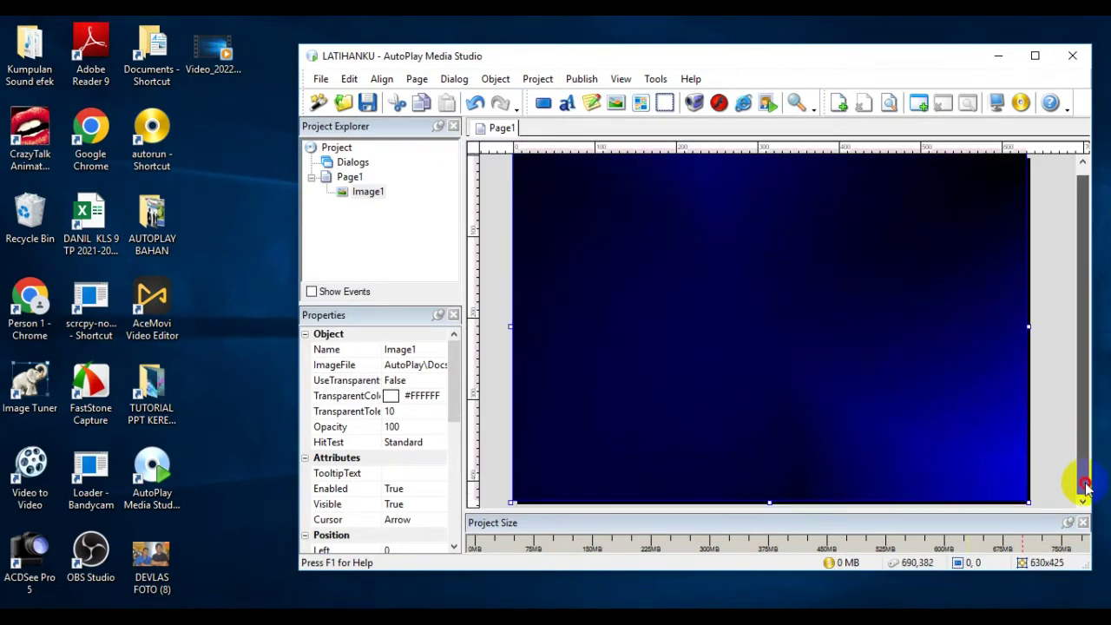
left_click_drag(771, 503, 769, 480)
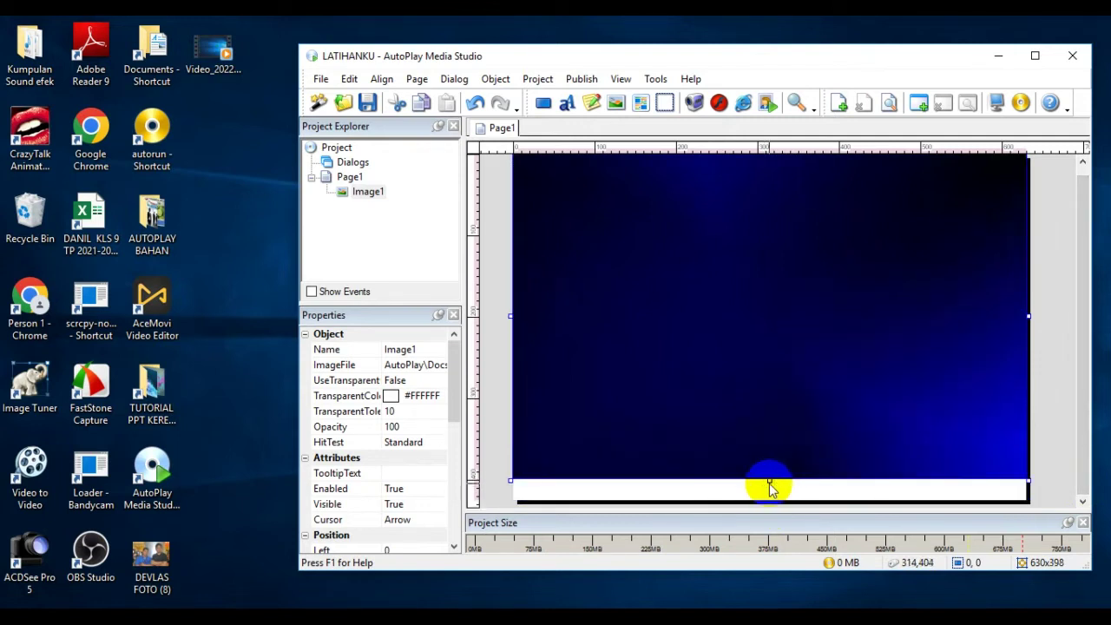
left_click_drag(773, 483, 769, 504)
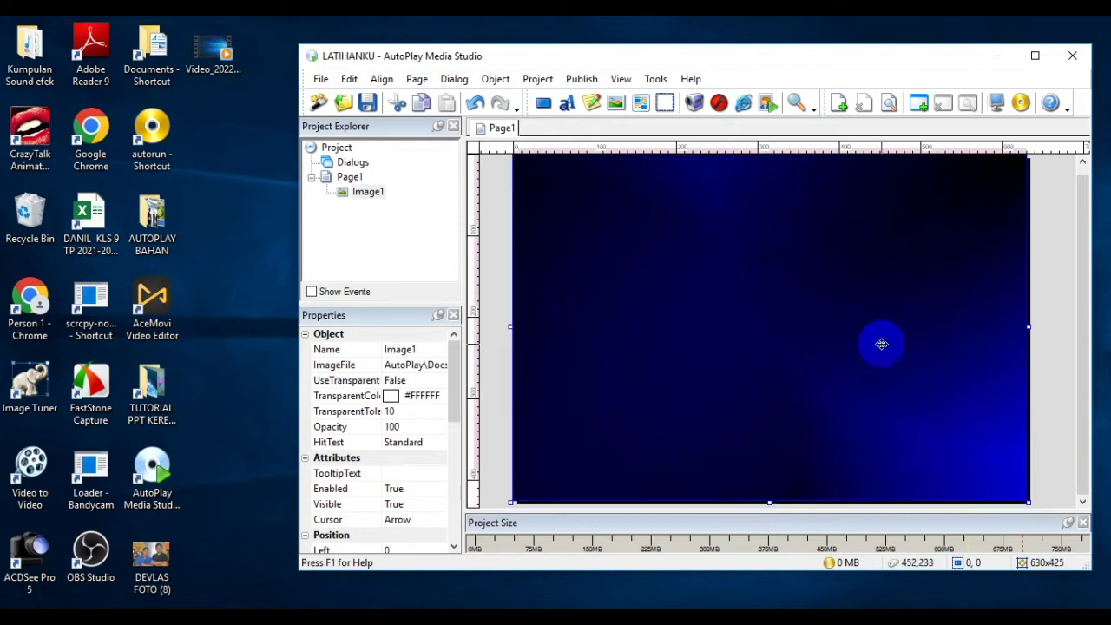
left_click_drag(1081, 193, 1082, 169)
mouse_move(771, 160)
left_mouse_down()
mouse_move(771, 196)
mouse_move(762, 156)
mouse_move(769, 160)
left_mouse_up()
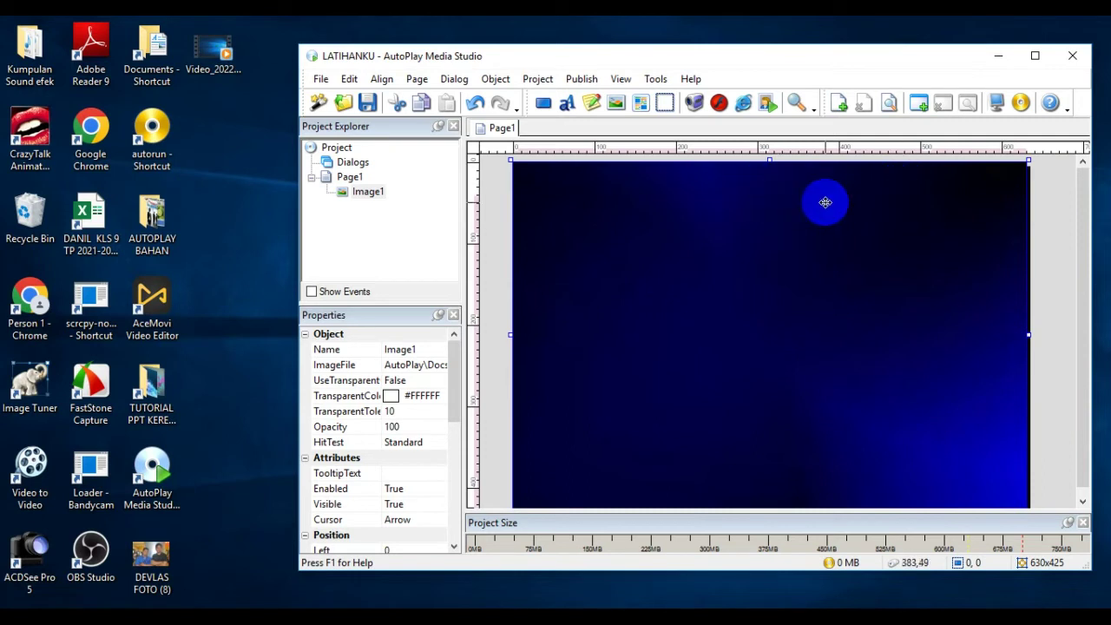
Add a label object to Page1 and replace its text with LATIHAN FILE JADI TOMBOL INTERAKTIF
left_click(567, 105)
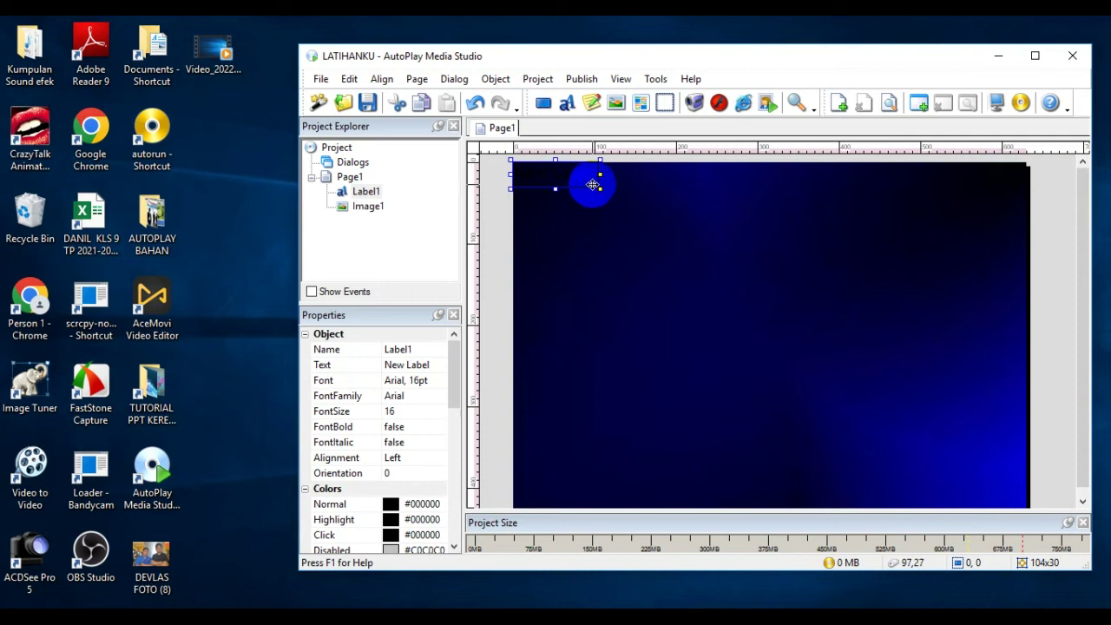
double_click(571, 174)
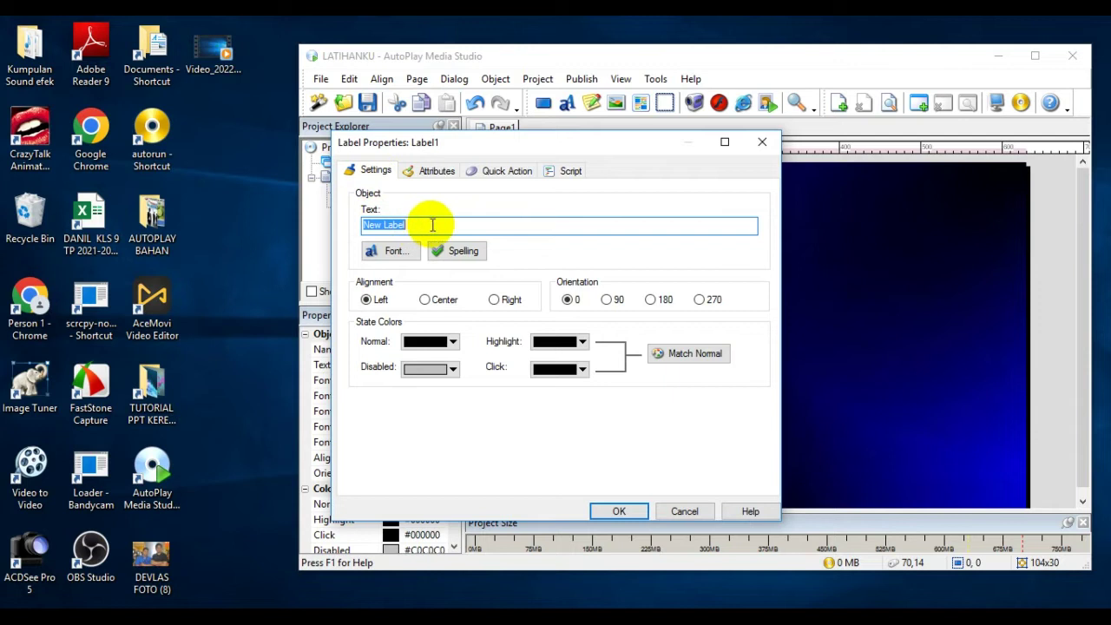
key("BackSpace")
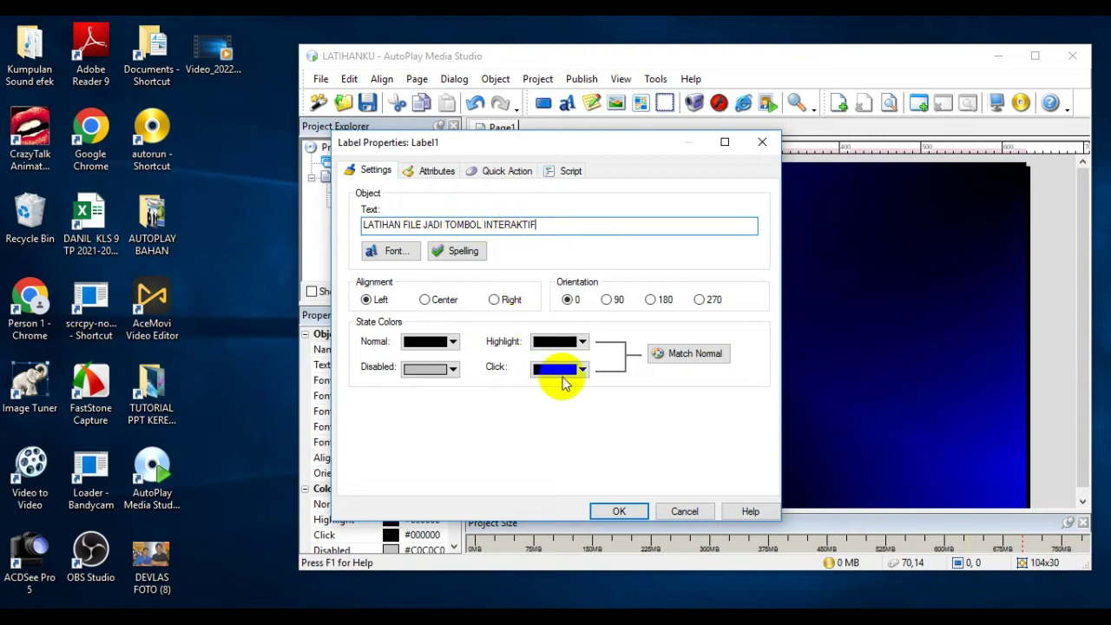
Set the title label's state colors to yellow for normal, orange for highlight and white for click, and move it to about 84, 23
left_click(452, 341)
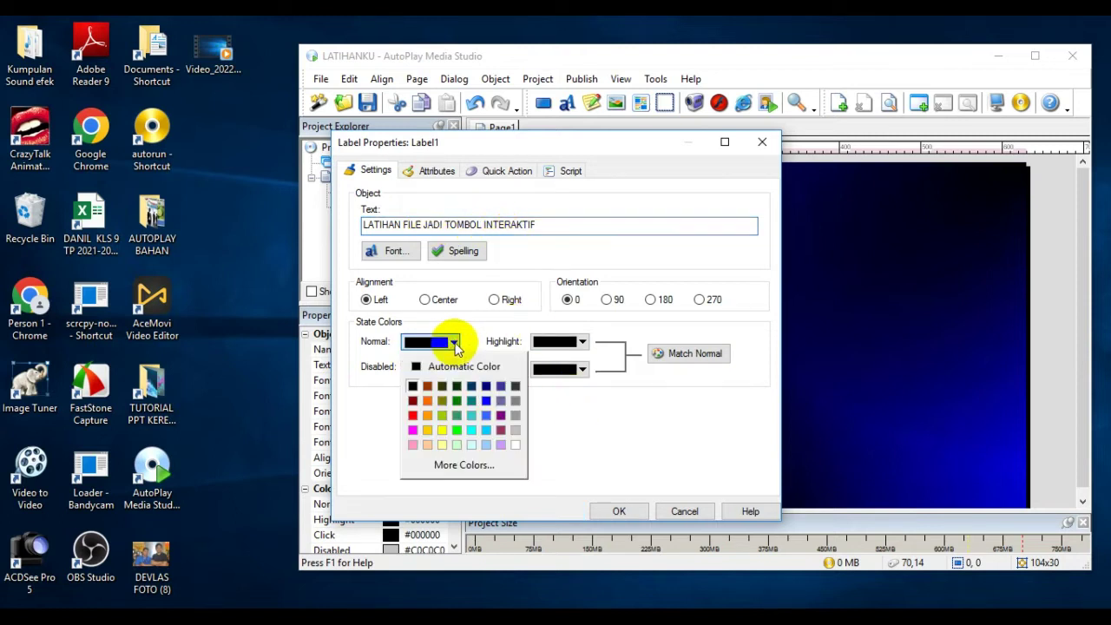
left_click(442, 430)
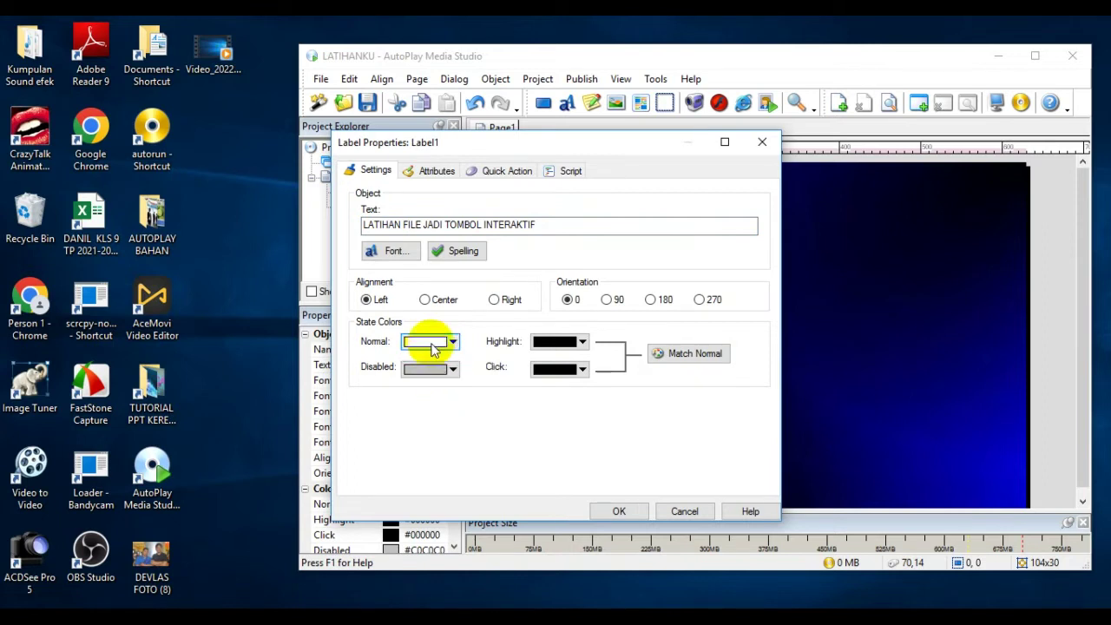
left_click(576, 342)
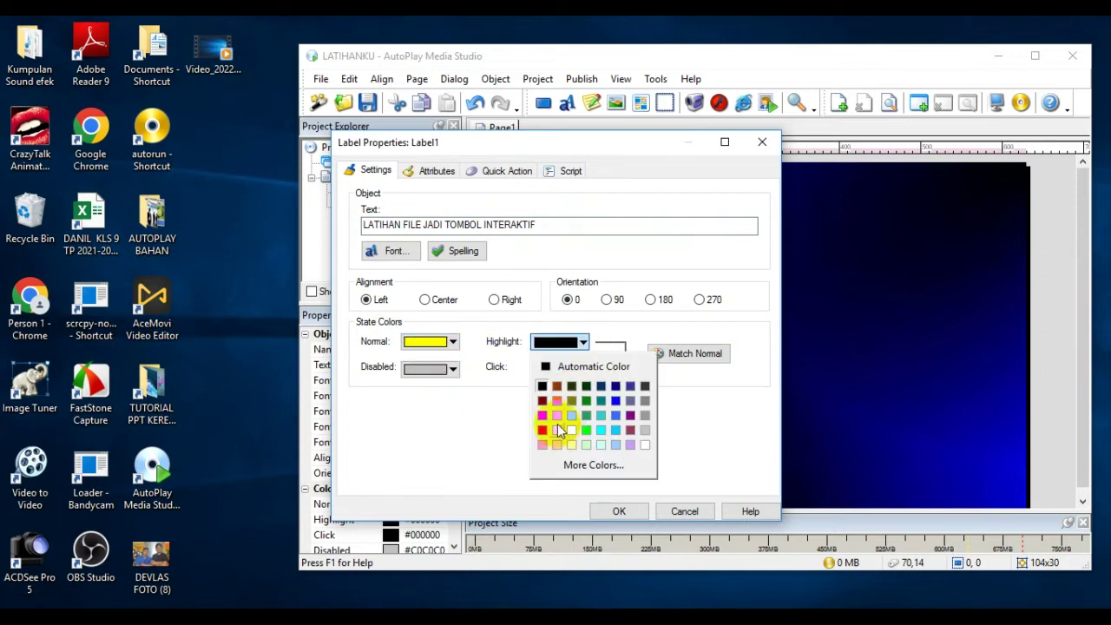
left_click(557, 423)
left_click(582, 369)
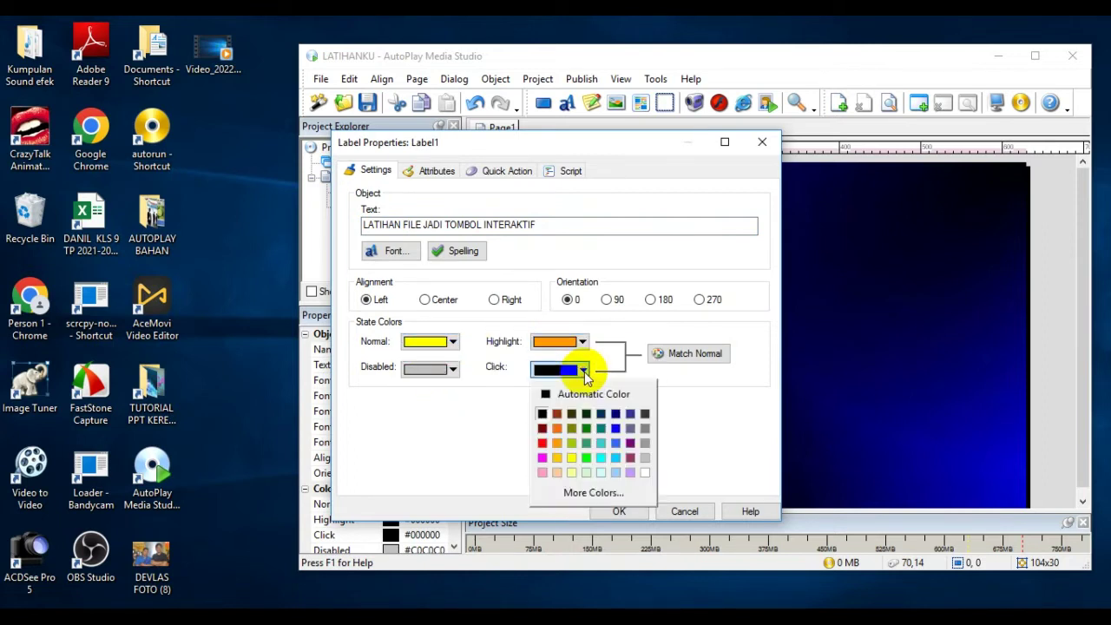
left_click(646, 474)
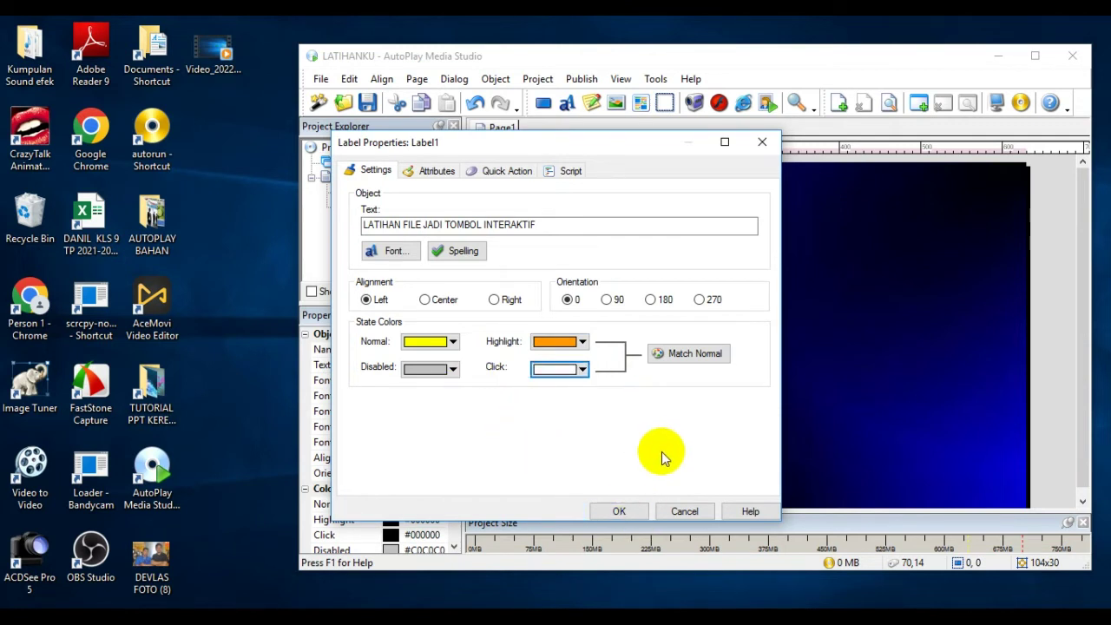
left_click(629, 513)
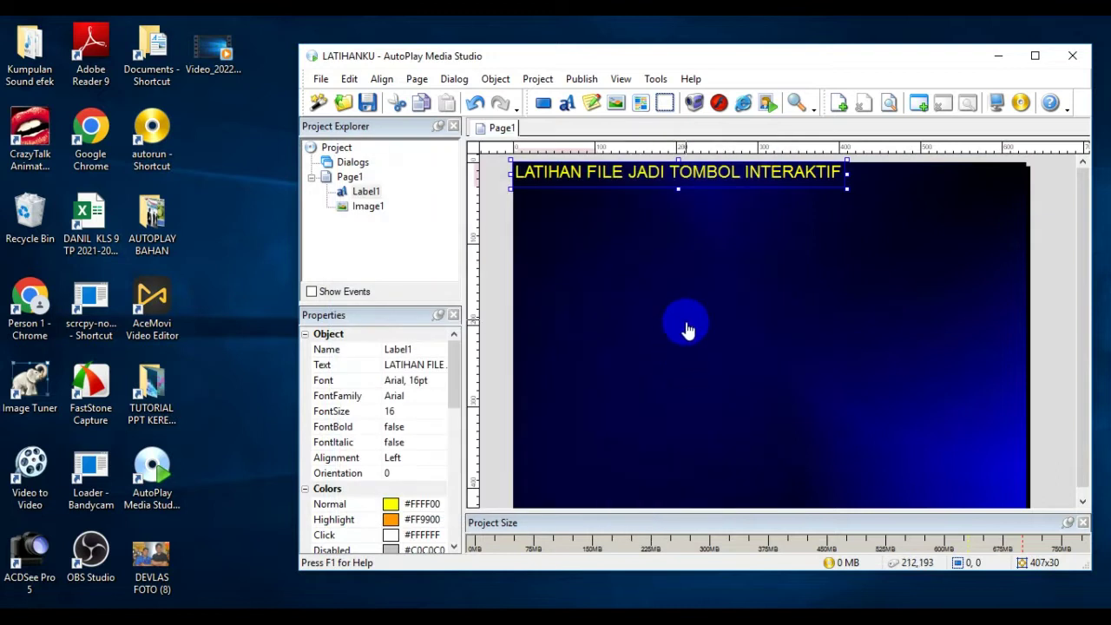
left_click_drag(734, 178, 806, 198)
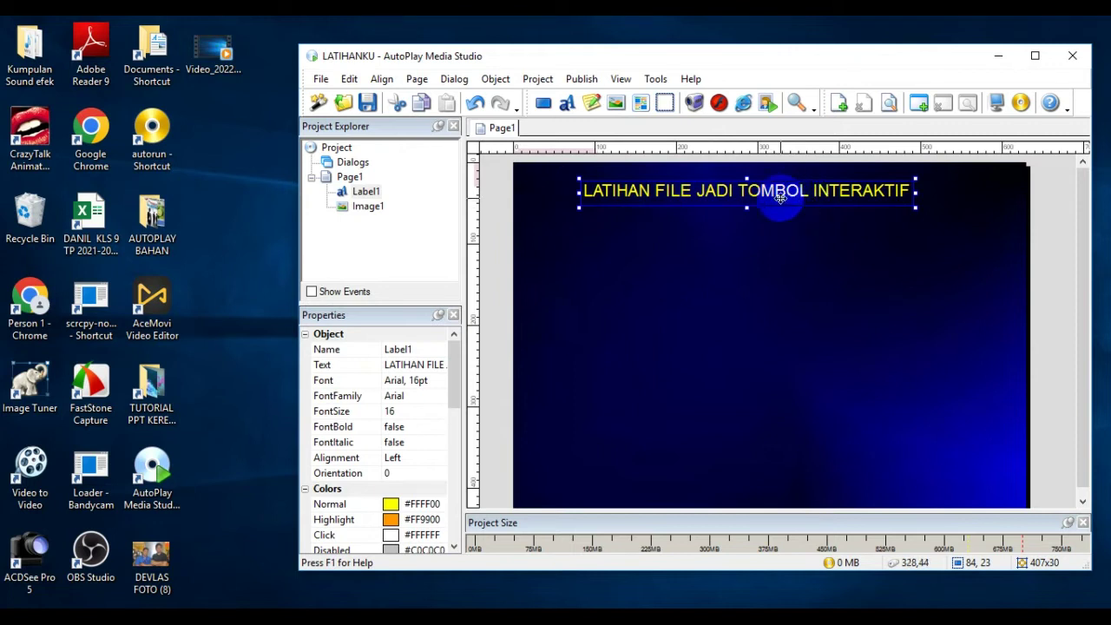
Change the title label's font to Impact
double_click(780, 193)
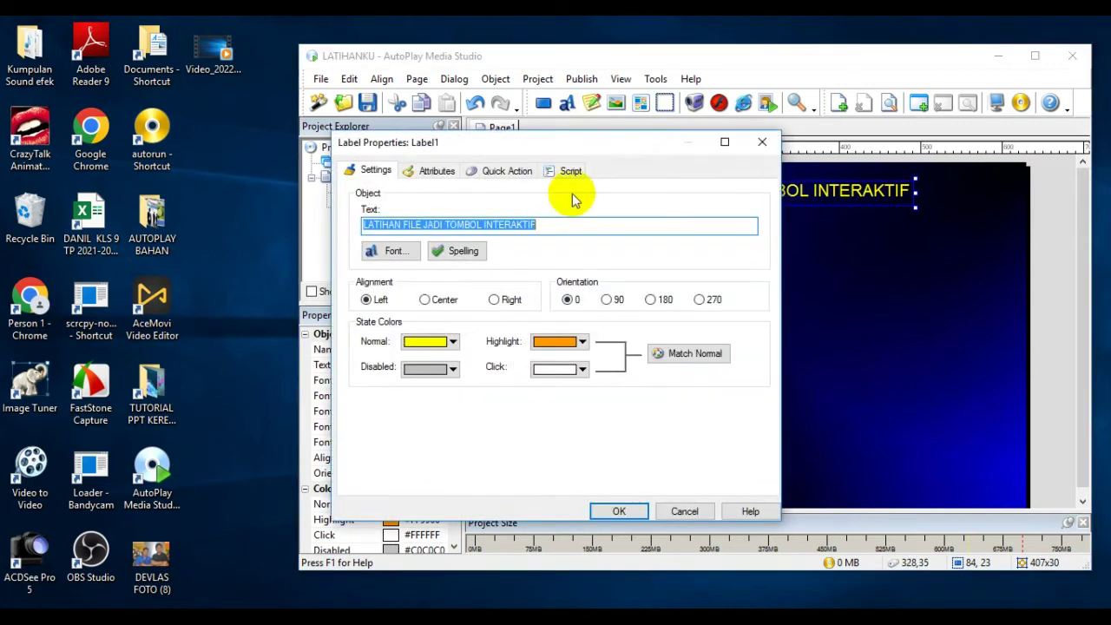
left_click(391, 251)
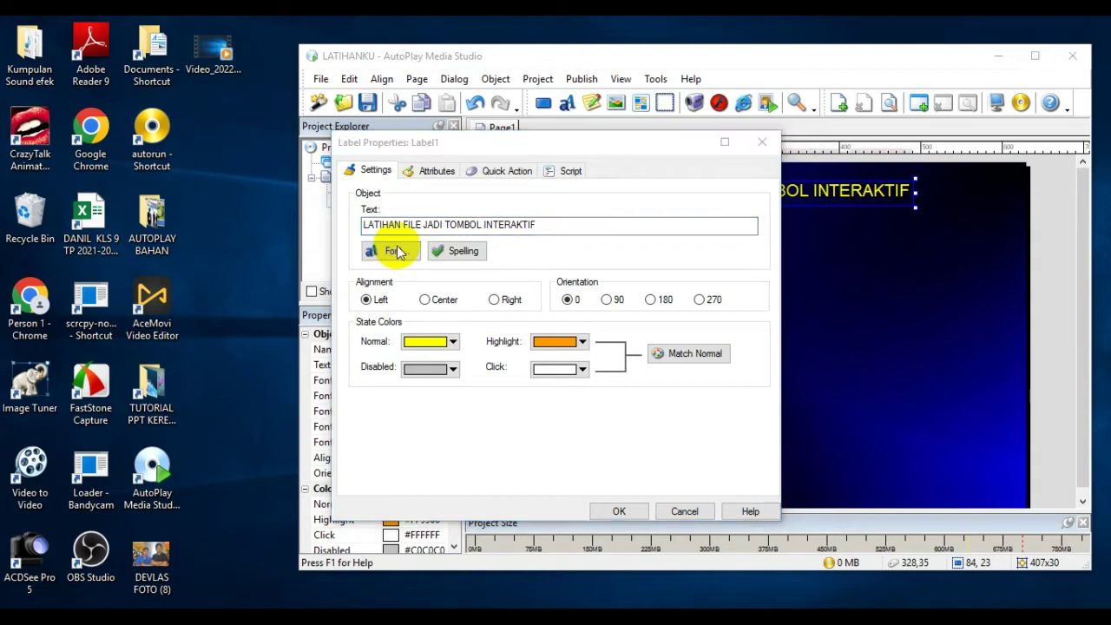
left_click_drag(491, 290, 459, 305)
scroll(408, 330, "up", 10)
scroll(408, 328, "up", 1)
left_click(406, 305)
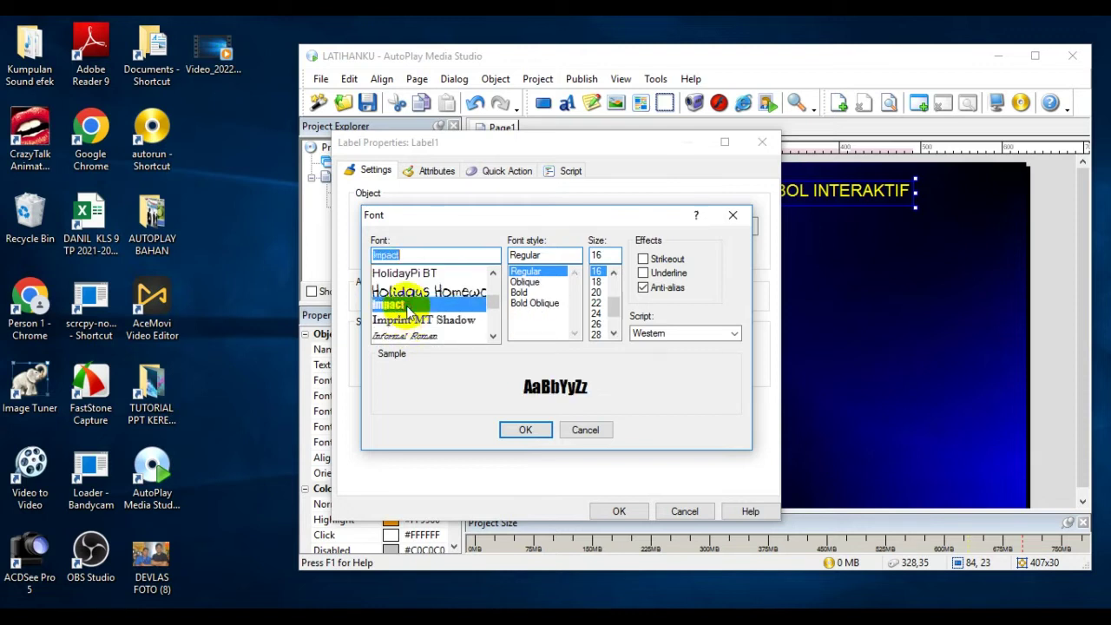
left_click(534, 430)
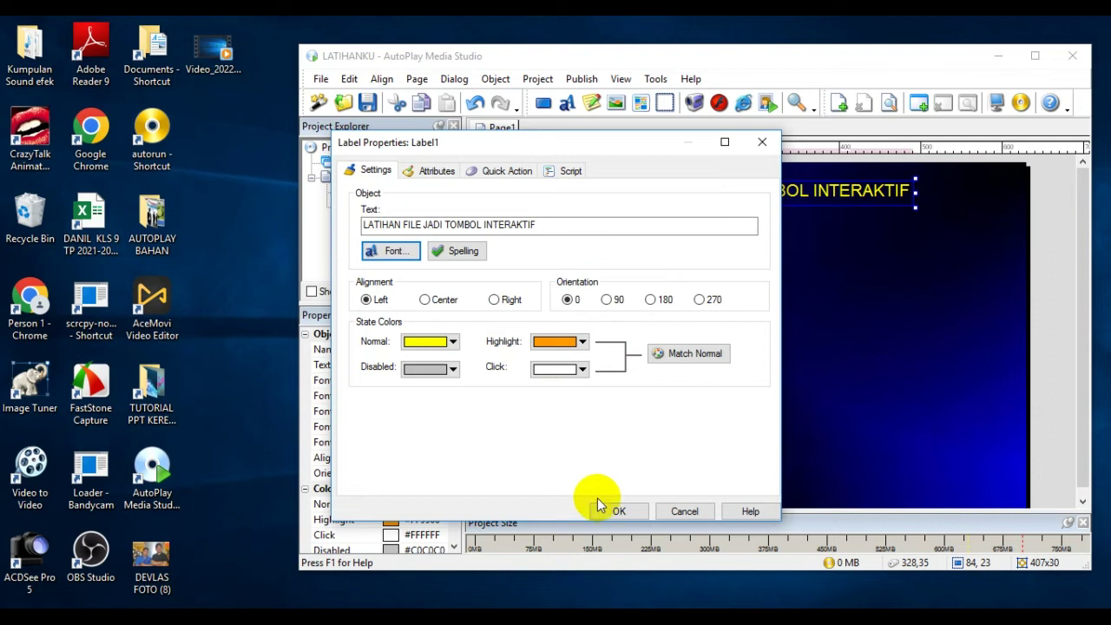
left_click(618, 511)
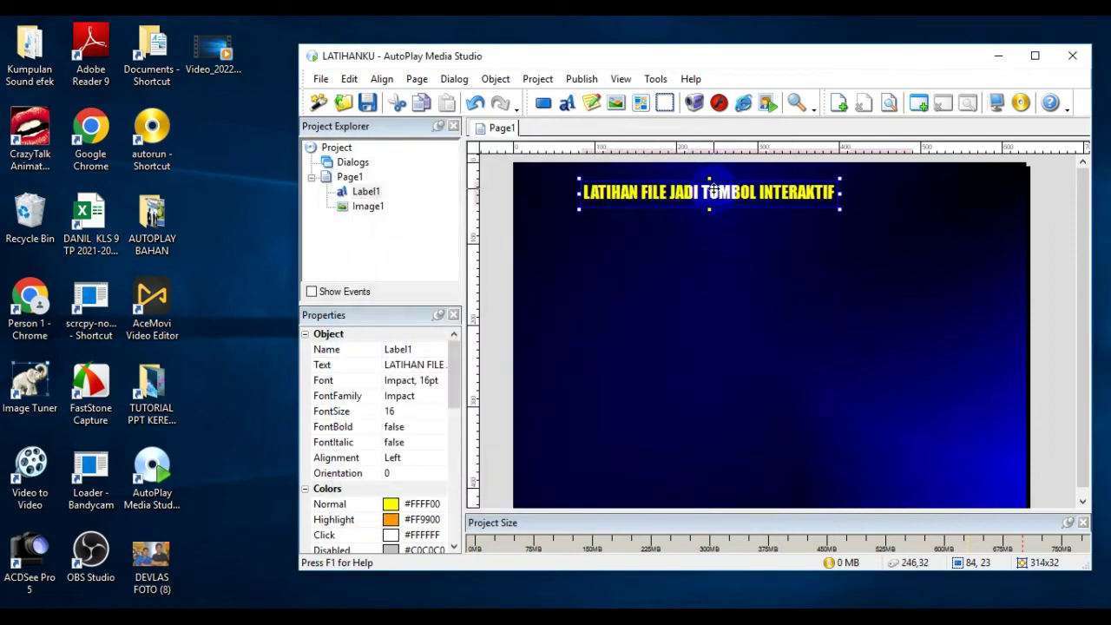
Center the title label near the page's upper edge, at about 165, 25, and select the background image
left_click_drag(713, 189, 792, 190)
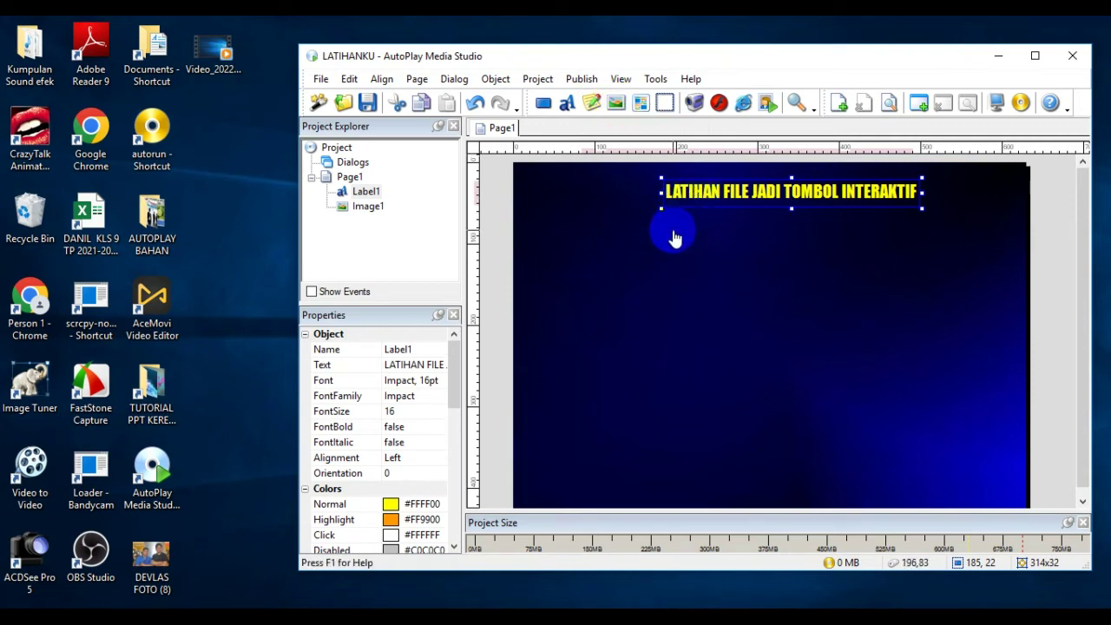
left_click_drag(719, 196, 701, 198)
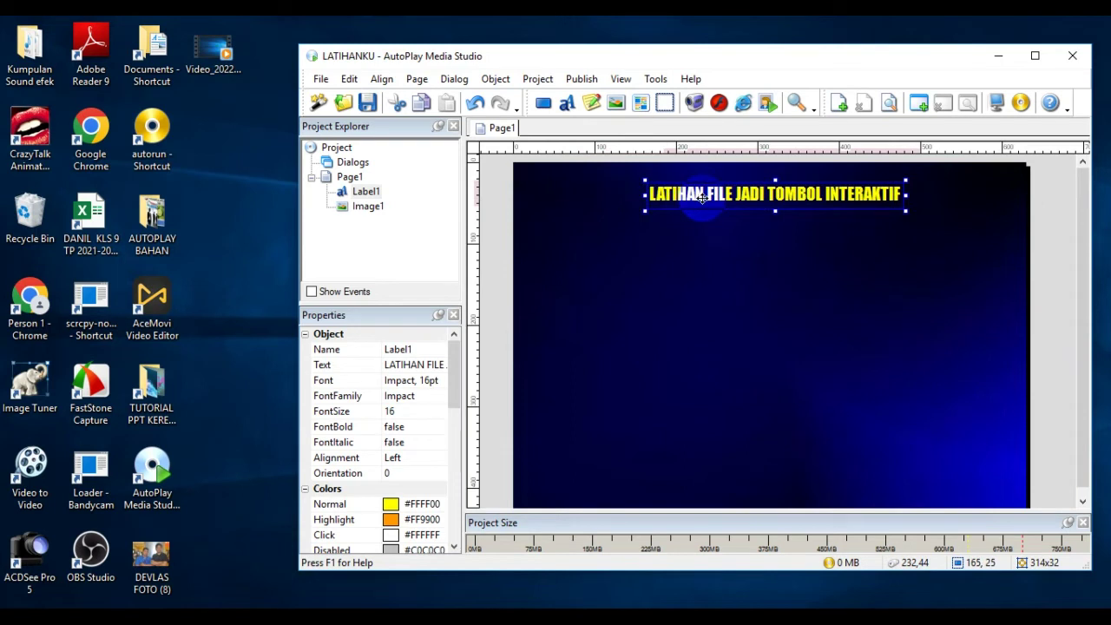
left_click(676, 248)
left_click_drag(582, 250, 624, 282)
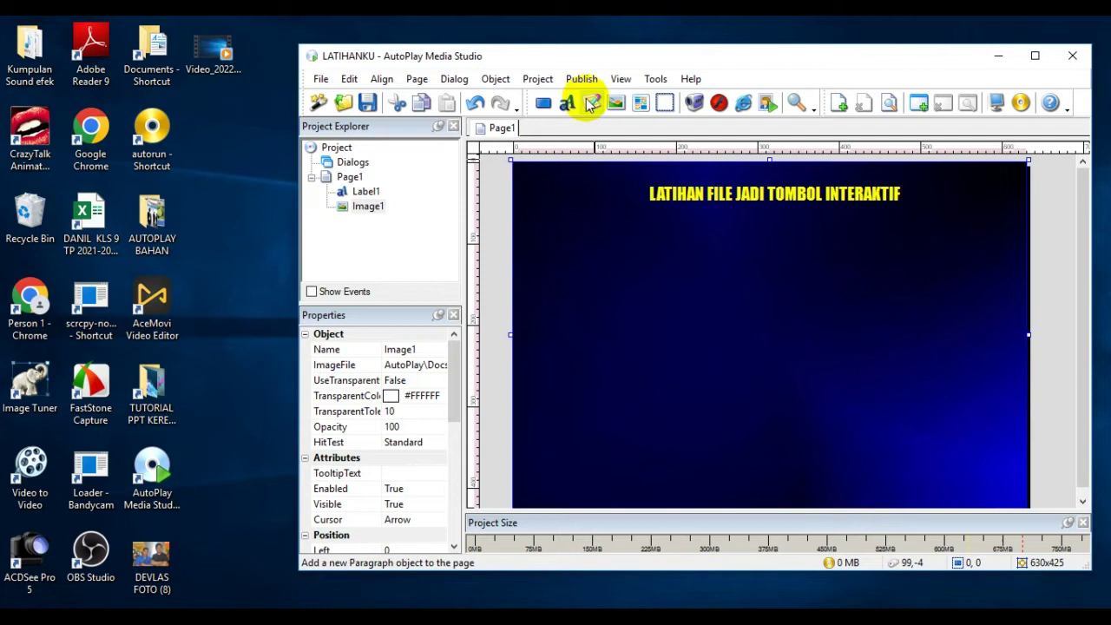
Start adding a button object to Page1 and try the Buttons gallery's file views, settling on Thumbnails
left_click(542, 104)
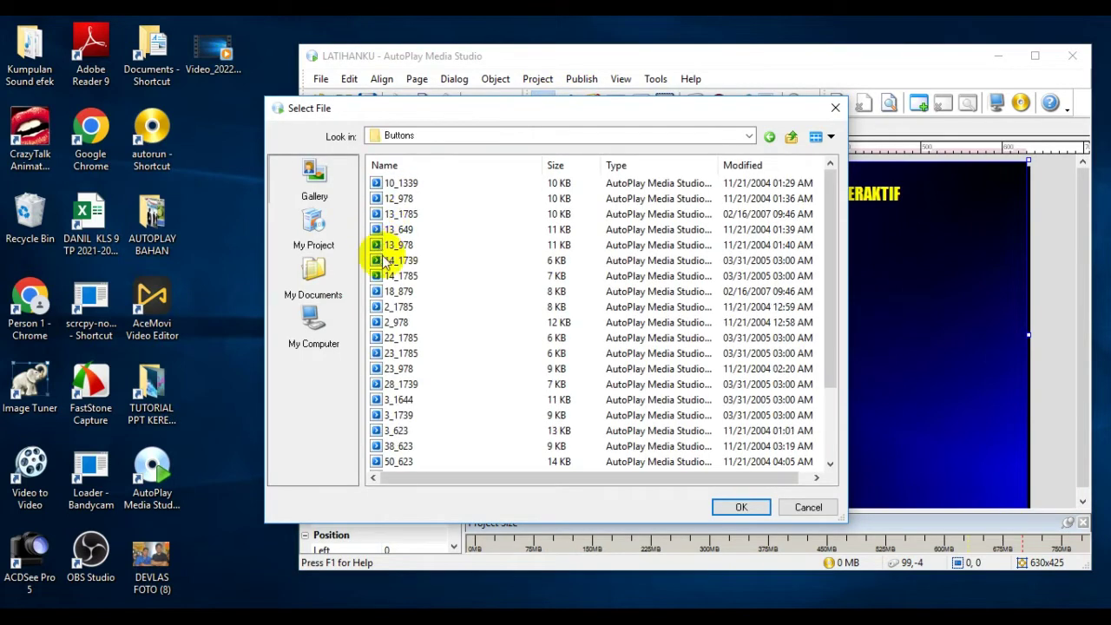
left_click(832, 137)
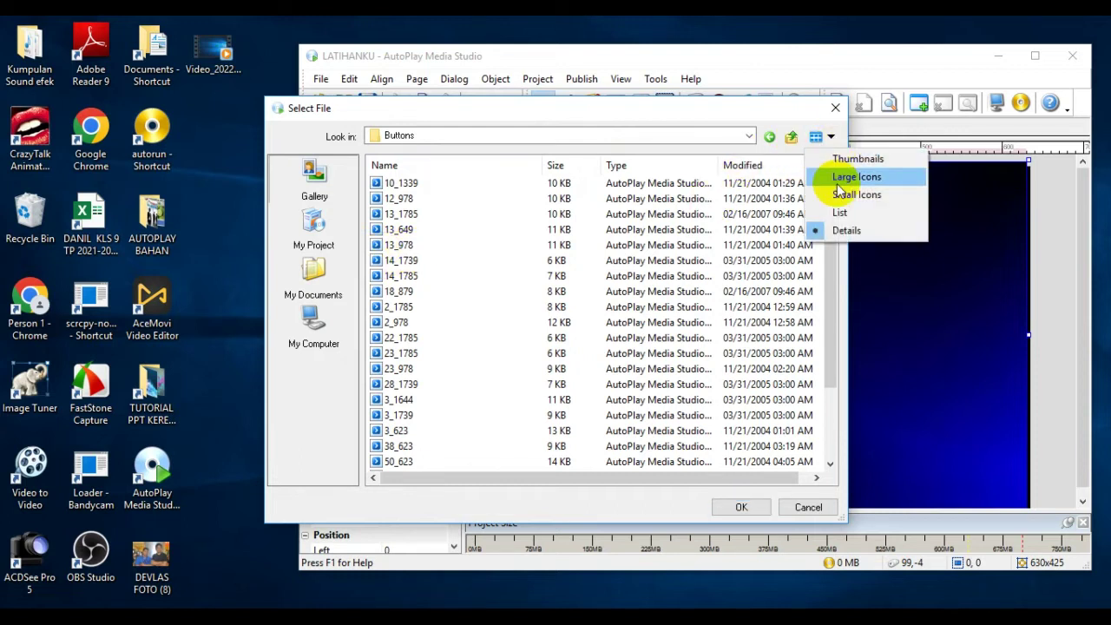
left_click(837, 182)
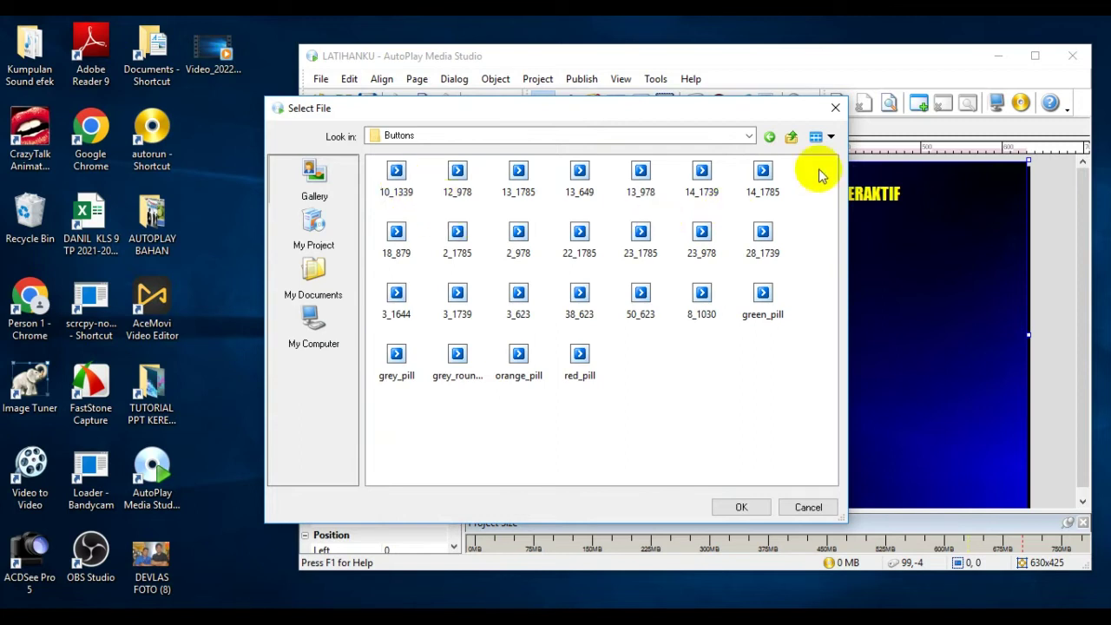
left_click(831, 138)
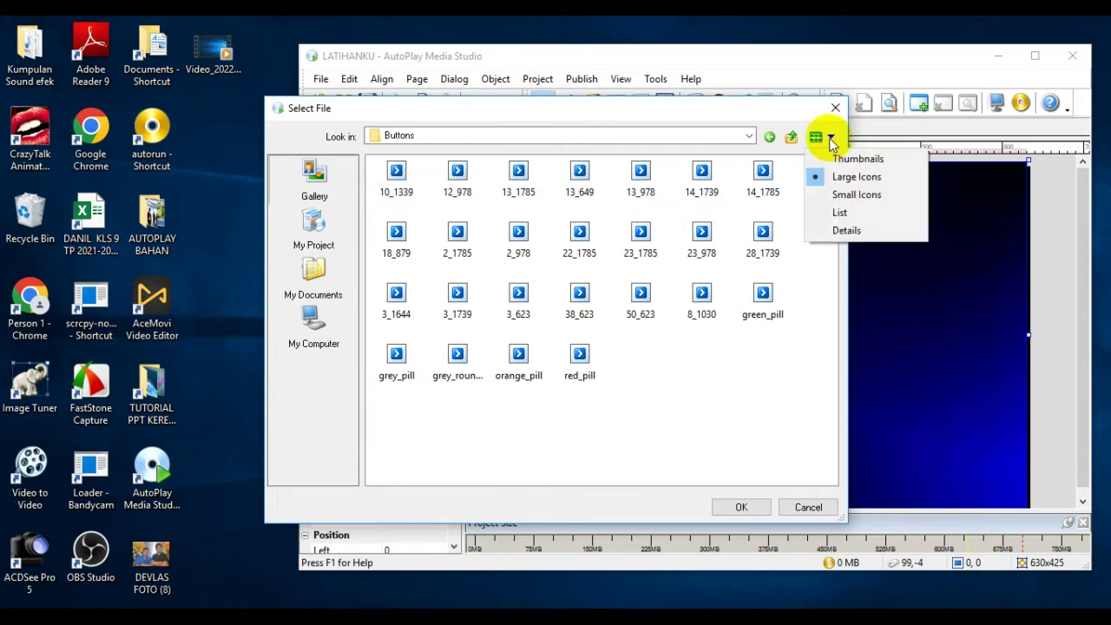
left_click(834, 230)
left_click(832, 137)
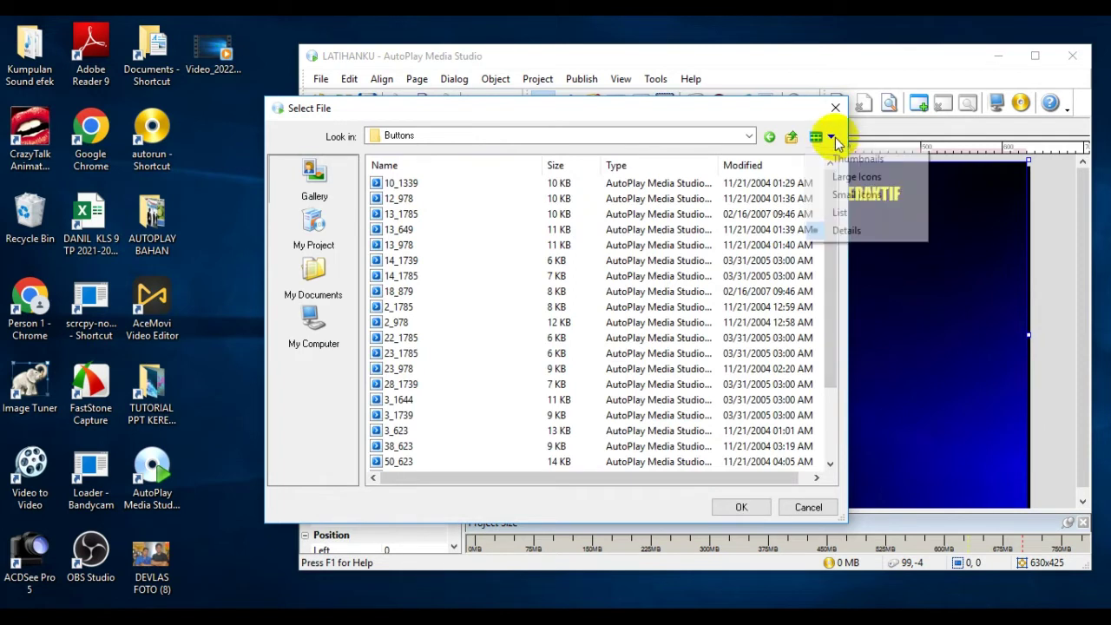
left_click(838, 213)
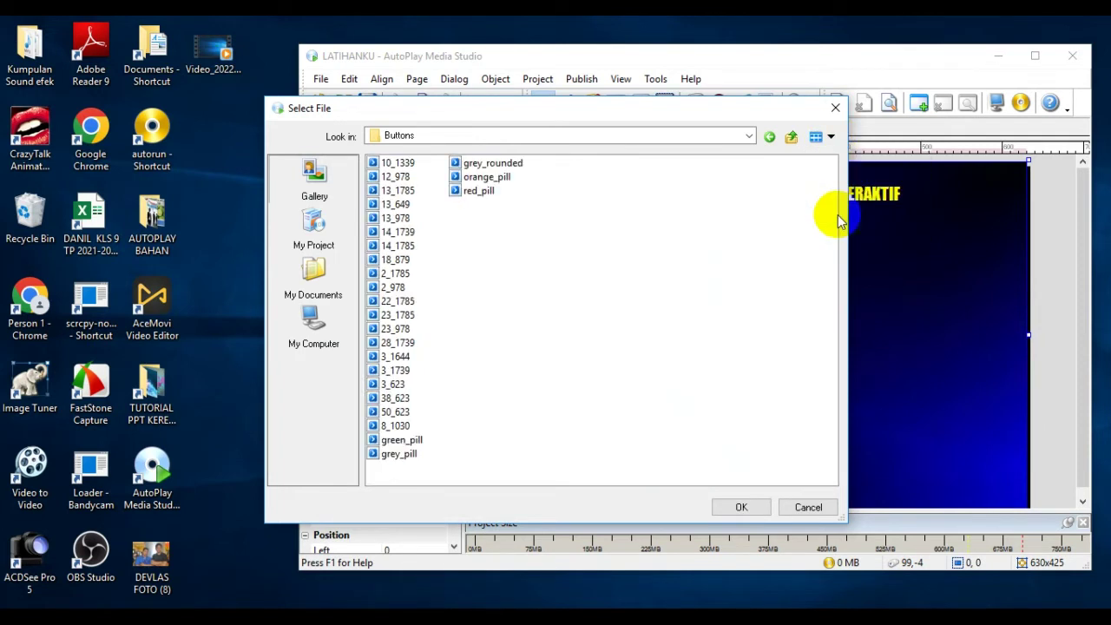
left_click(831, 136)
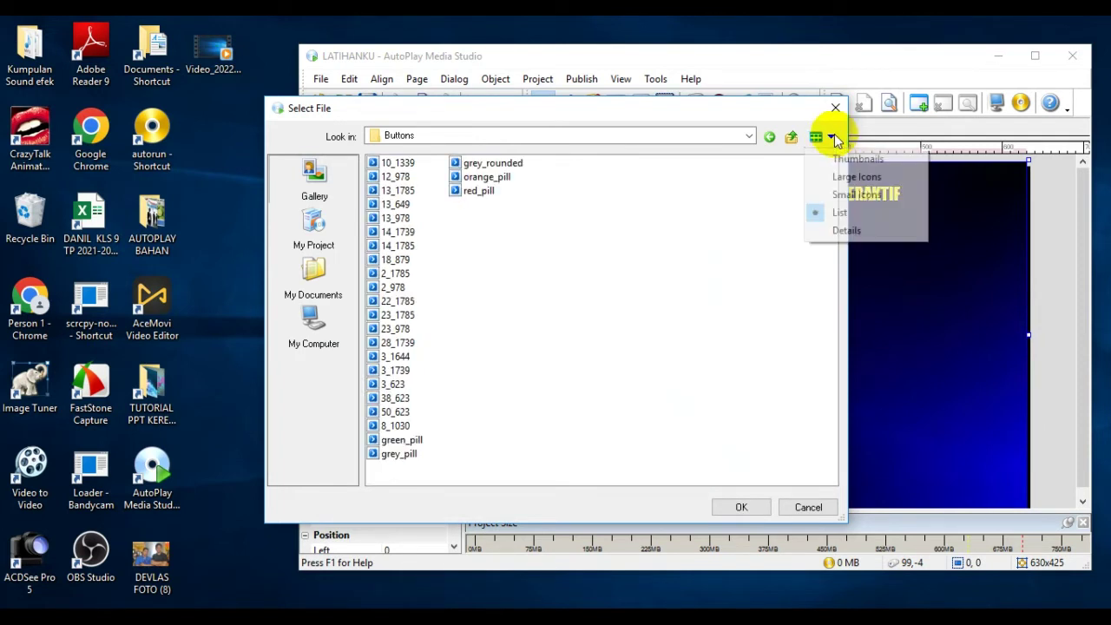
left_click(835, 194)
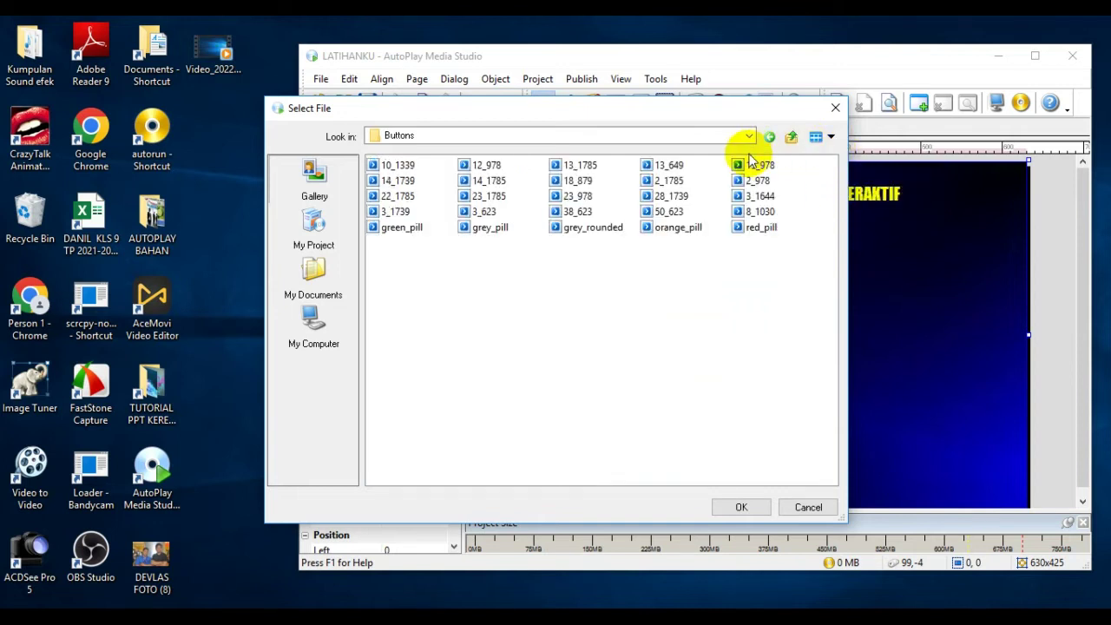
left_click(821, 143)
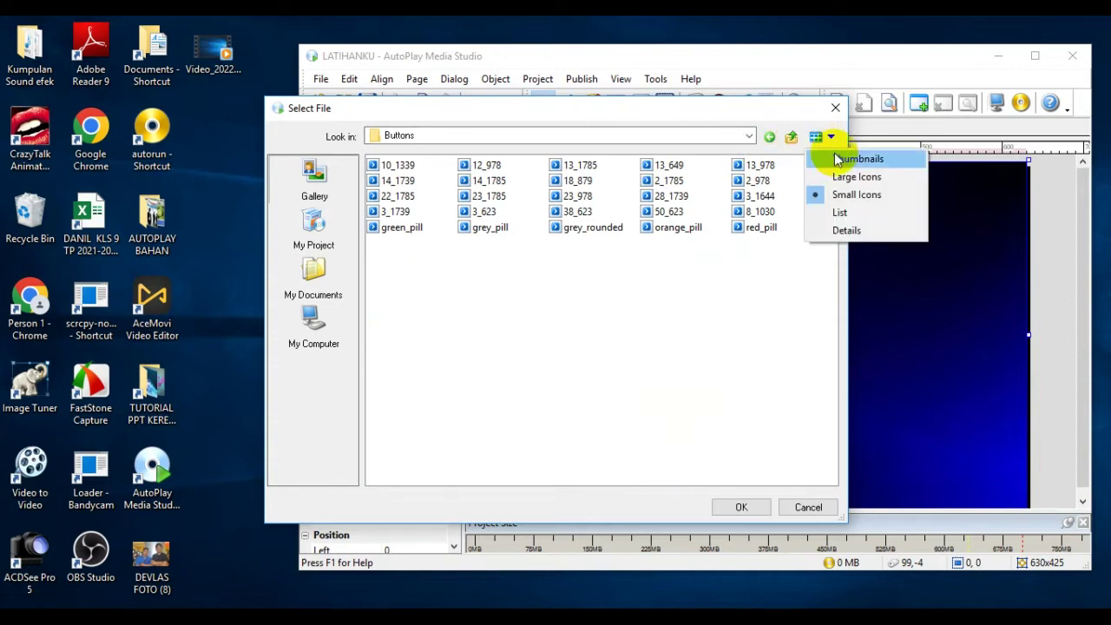
left_click(836, 158)
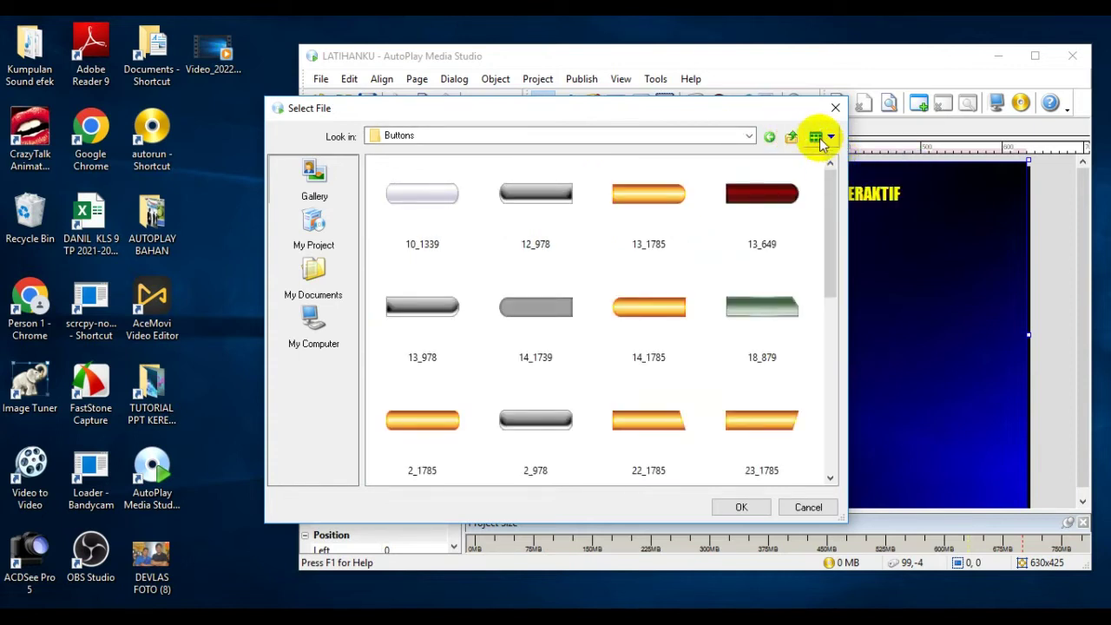
Add the 10_1339 gallery button to Page1, place it below the title at about 49, 105 and shrink it to about 170x43
left_click(819, 138)
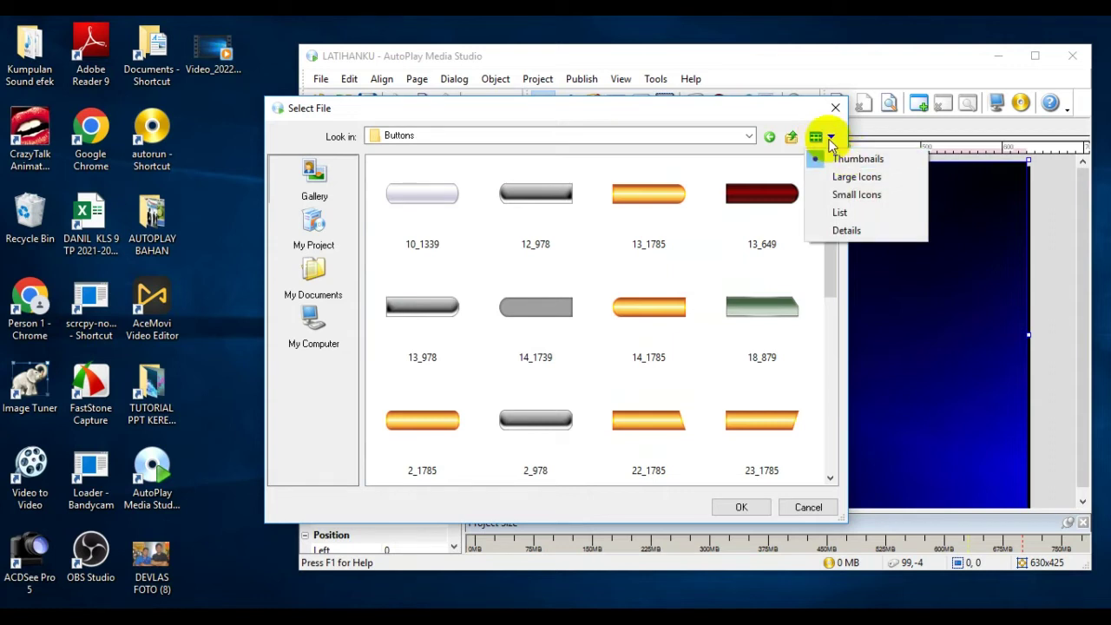
left_click_drag(593, 113, 348, 170)
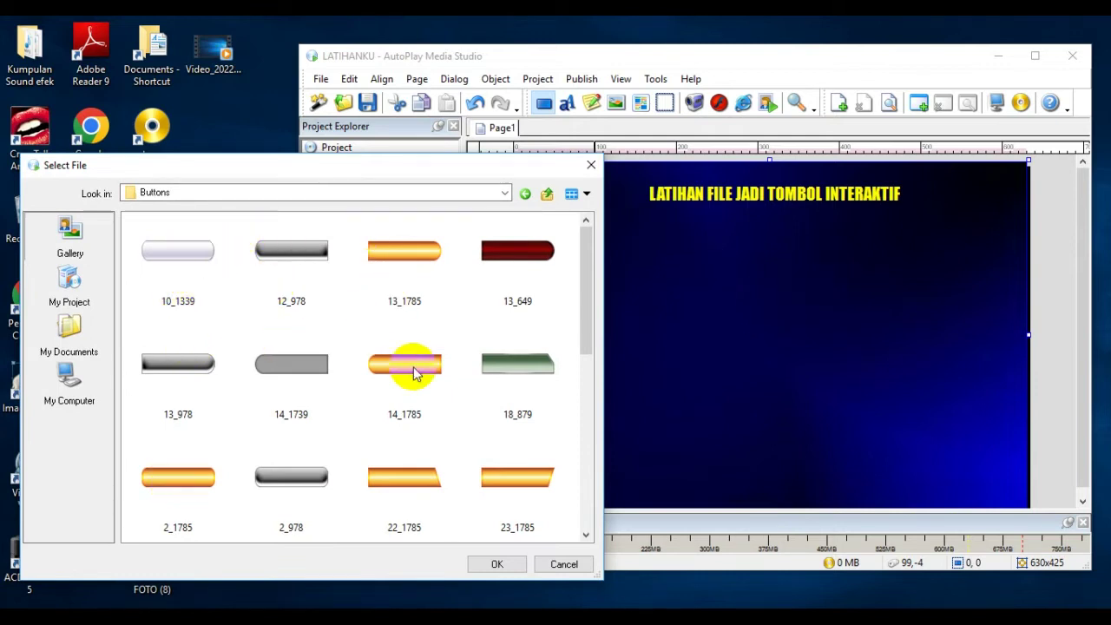
left_click(192, 251)
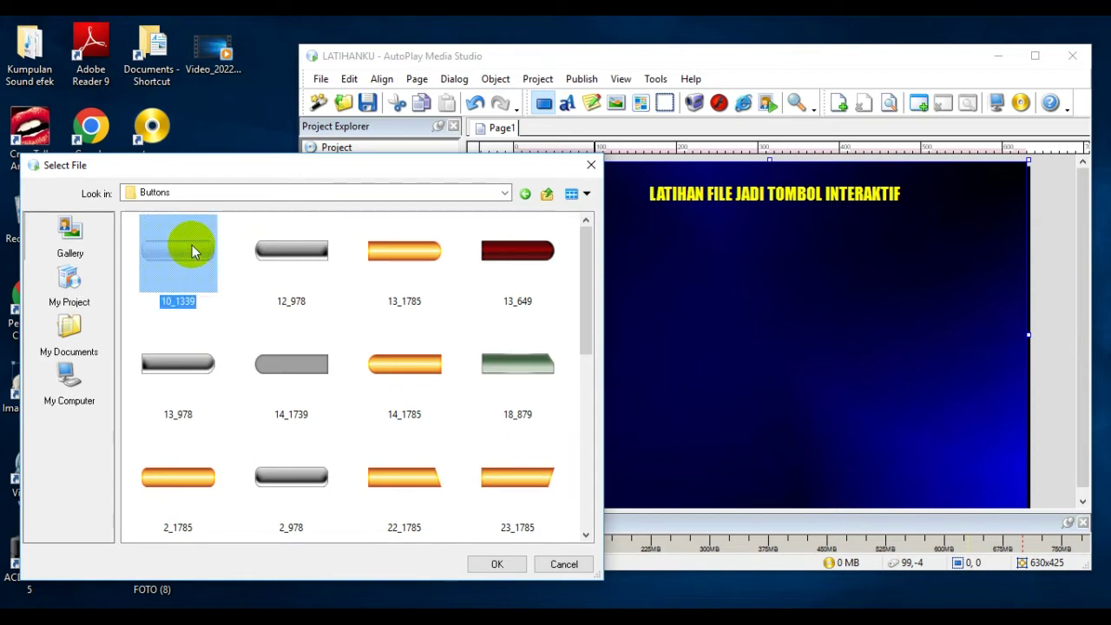
left_click(496, 563)
key("ctrl+b")
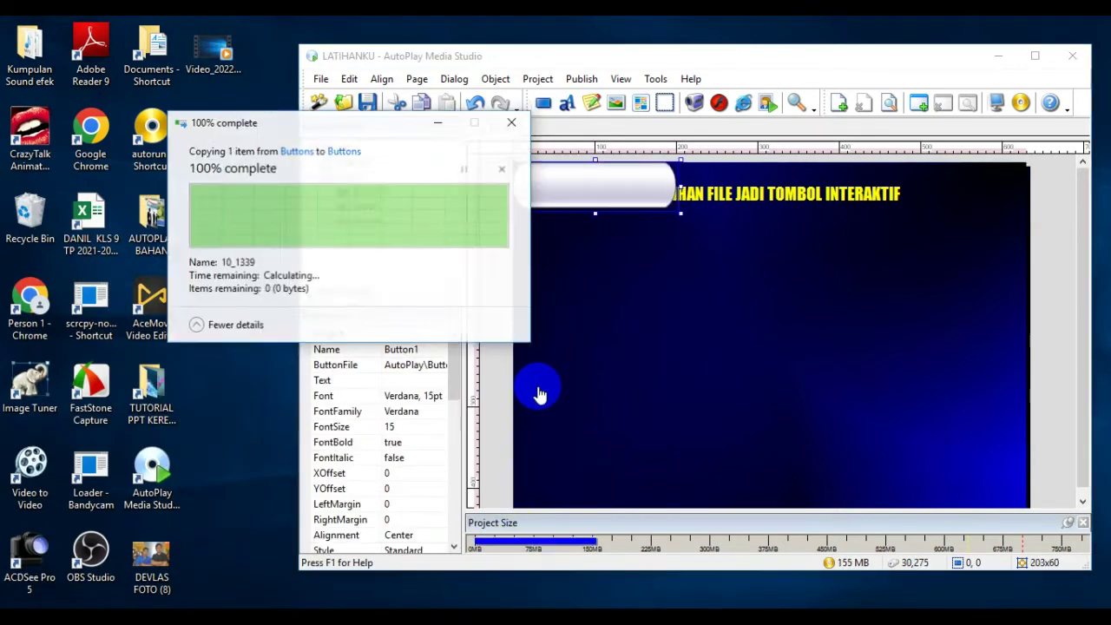
left_click_drag(581, 183, 624, 255)
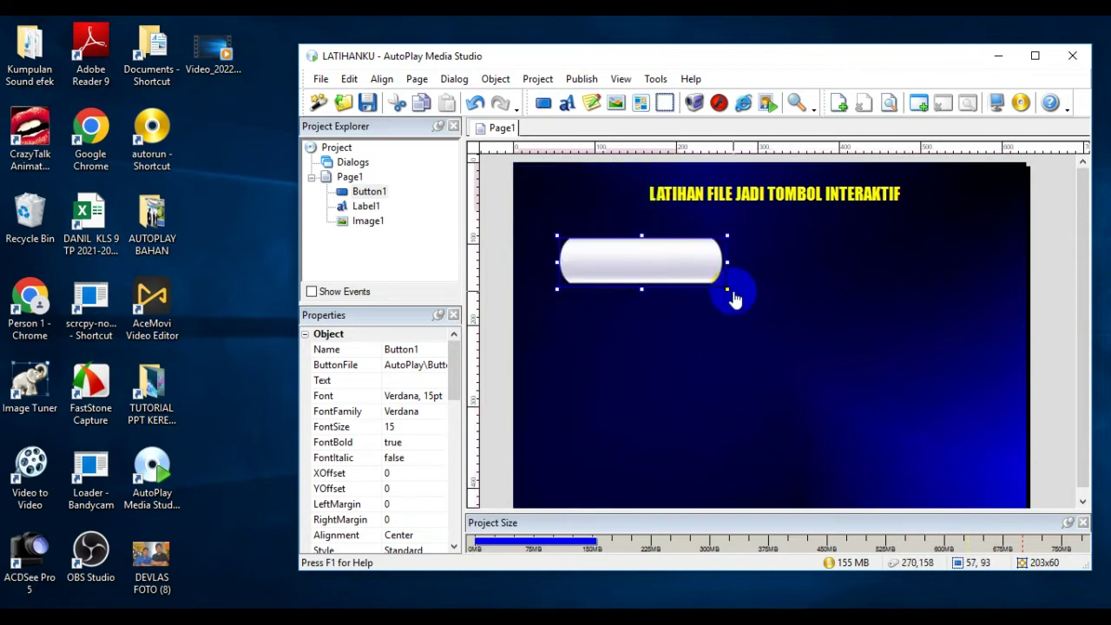
left_click_drag(728, 291, 636, 267)
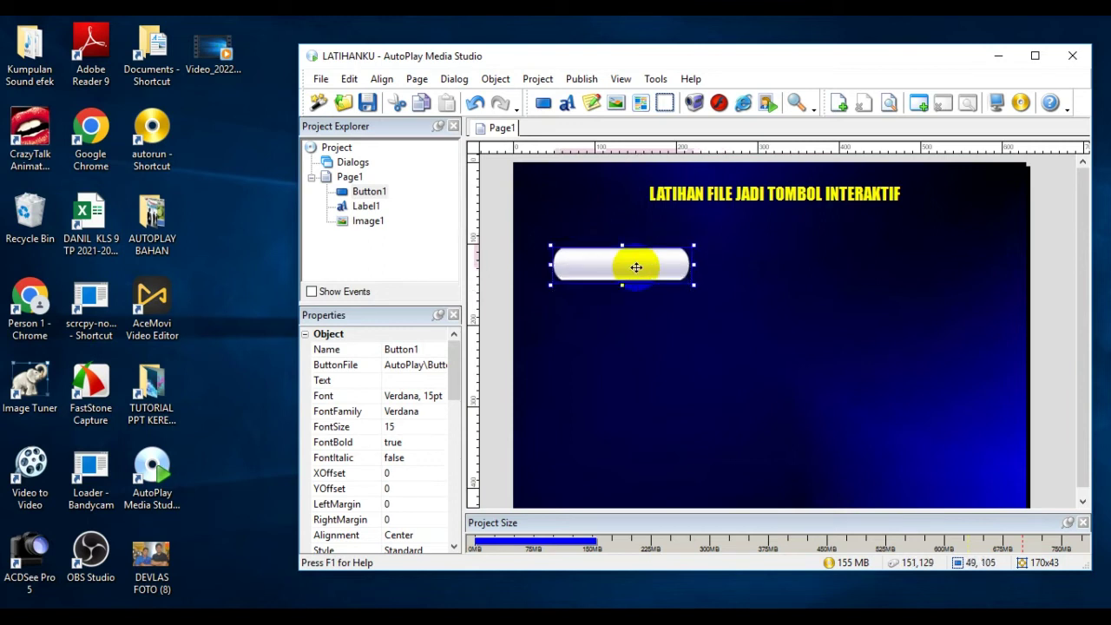
double_click(637, 267)
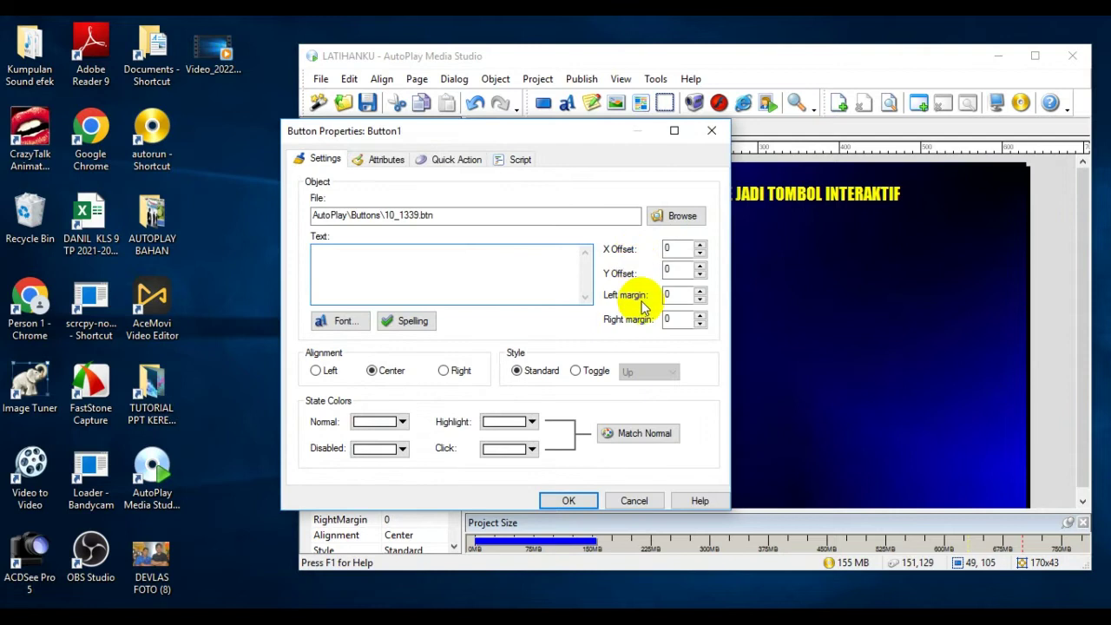
left_click(300, 158)
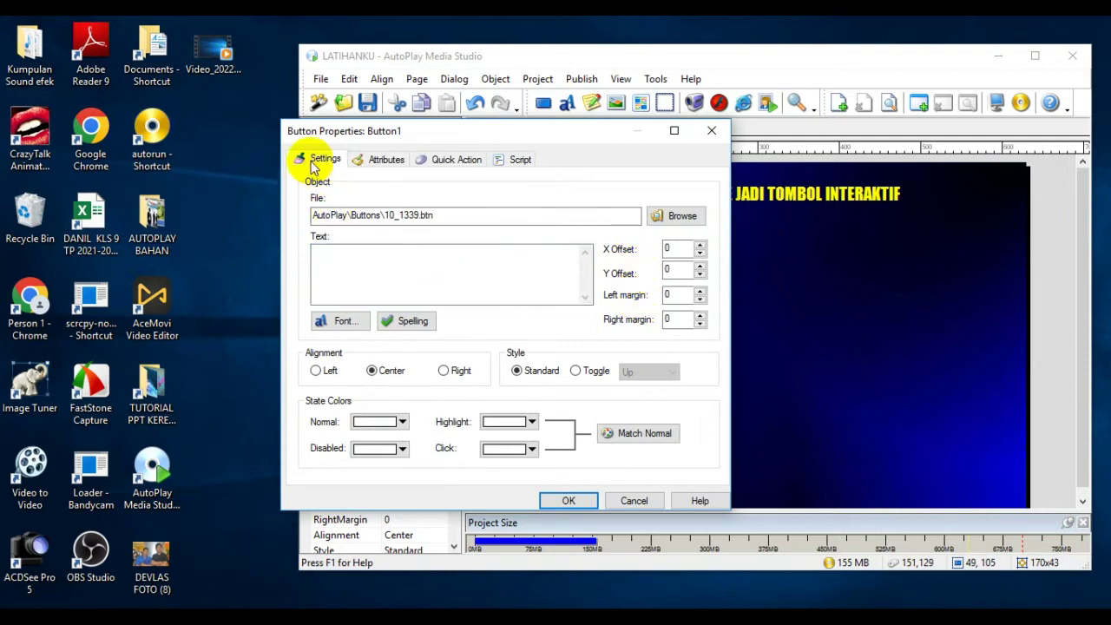
left_click(376, 250)
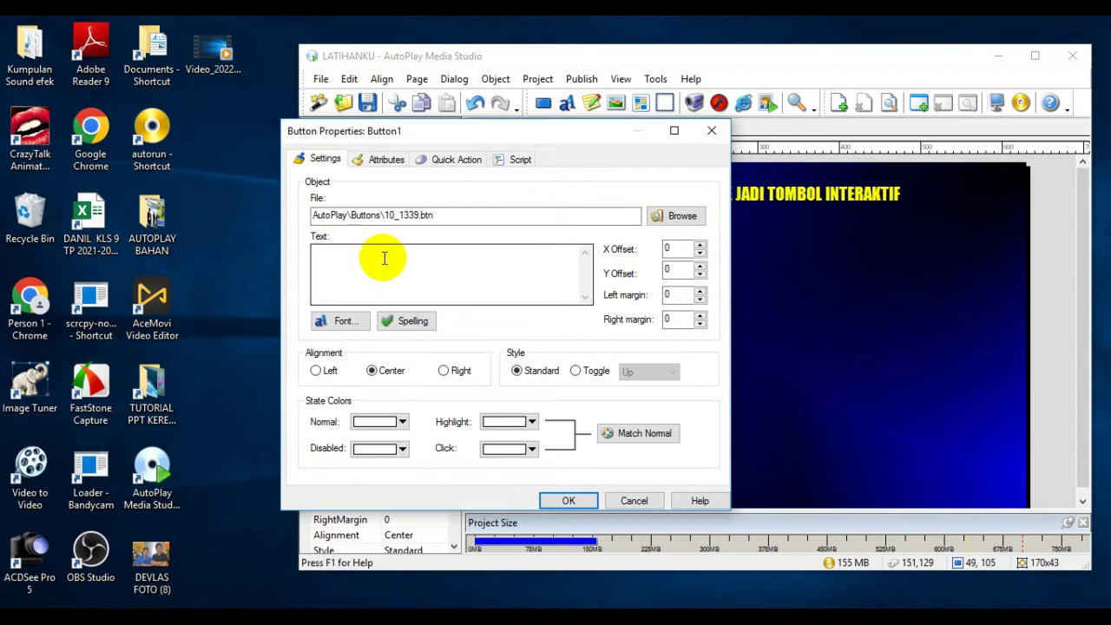
left_click(383, 258)
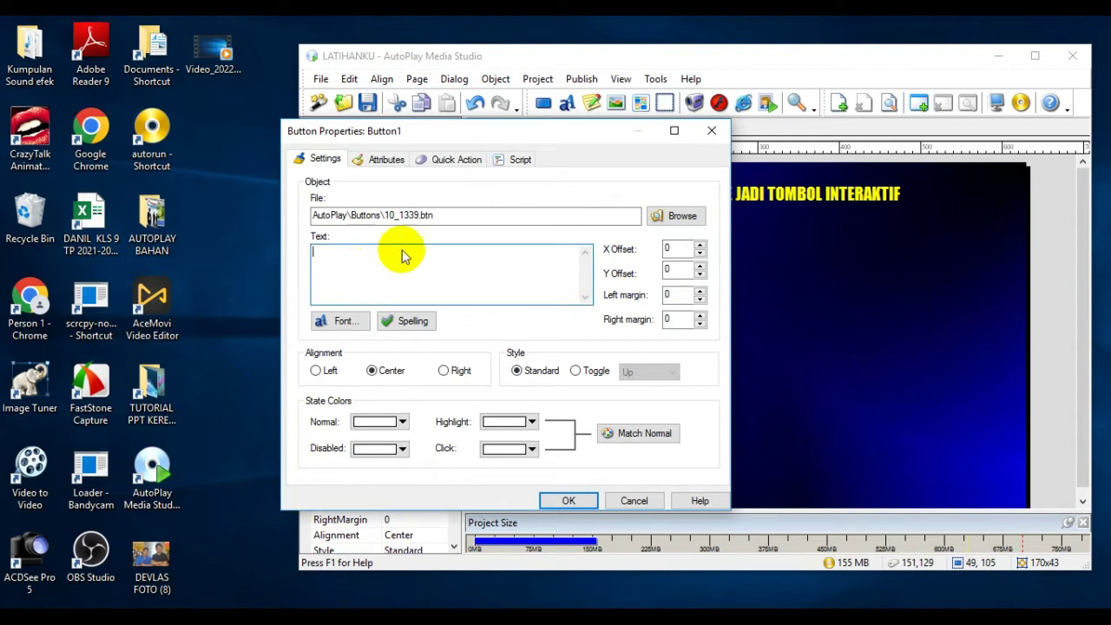
left_click(388, 160)
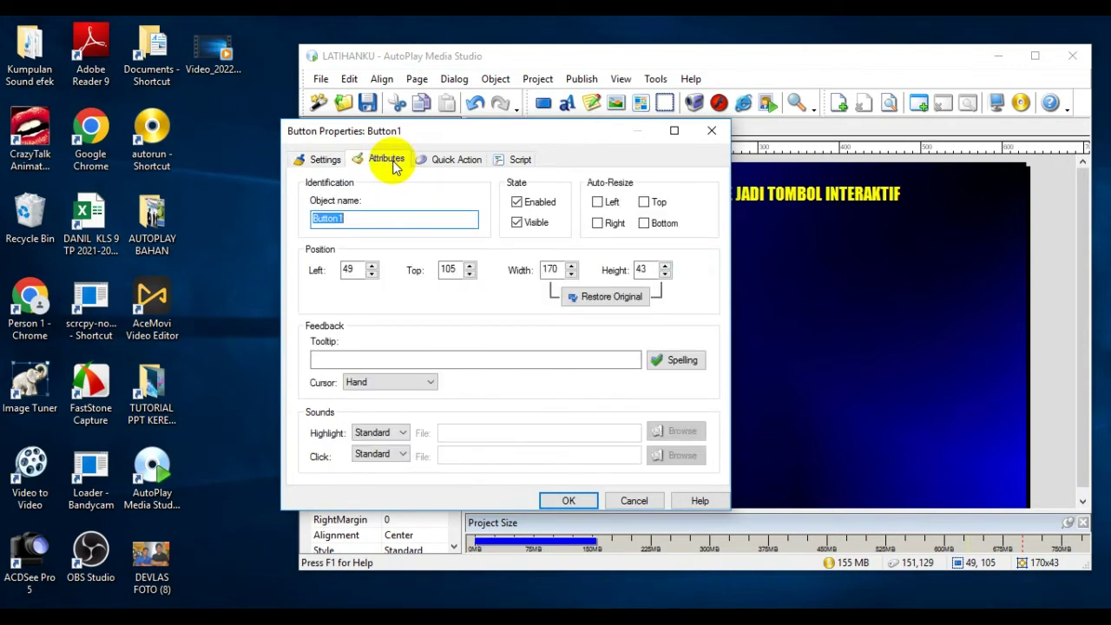
left_click(327, 159)
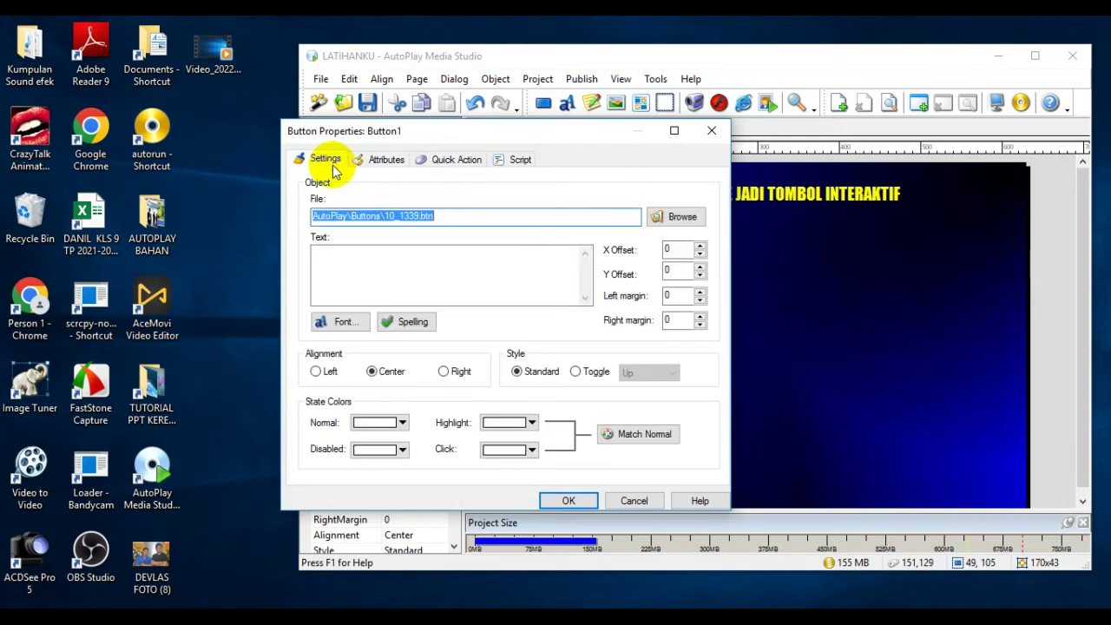
left_click(393, 272)
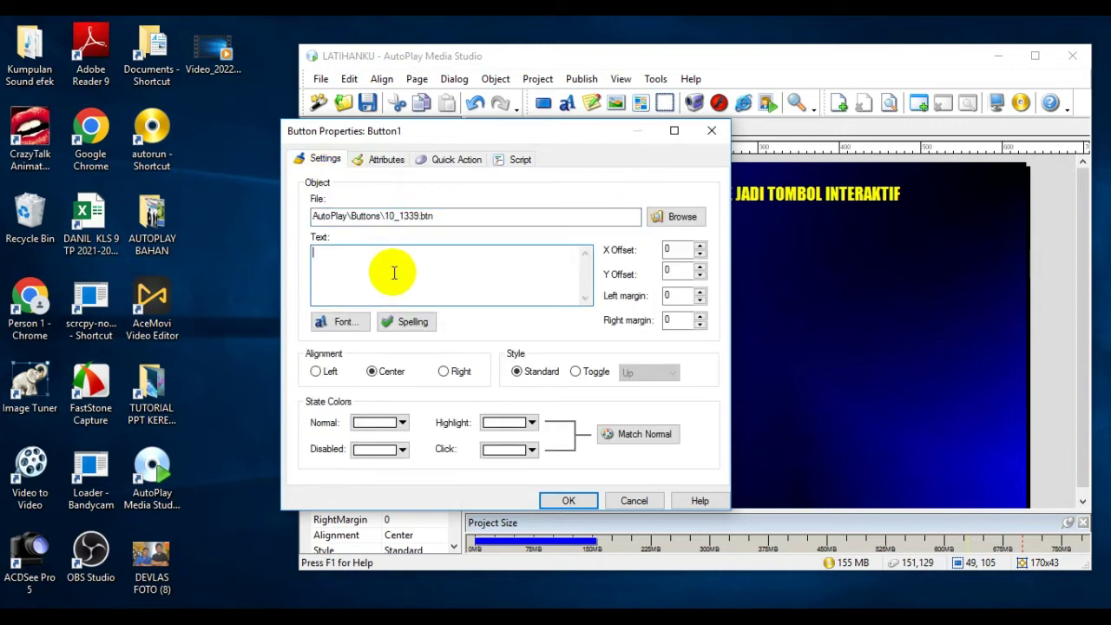
left_click(389, 164)
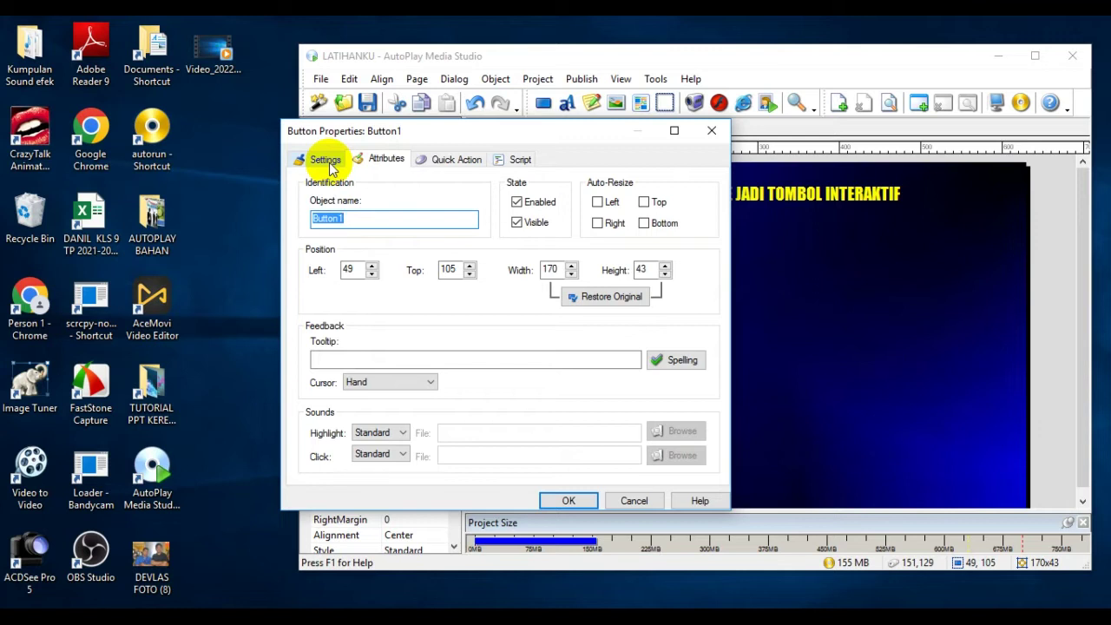
type("VIDEO PRAMUKA")
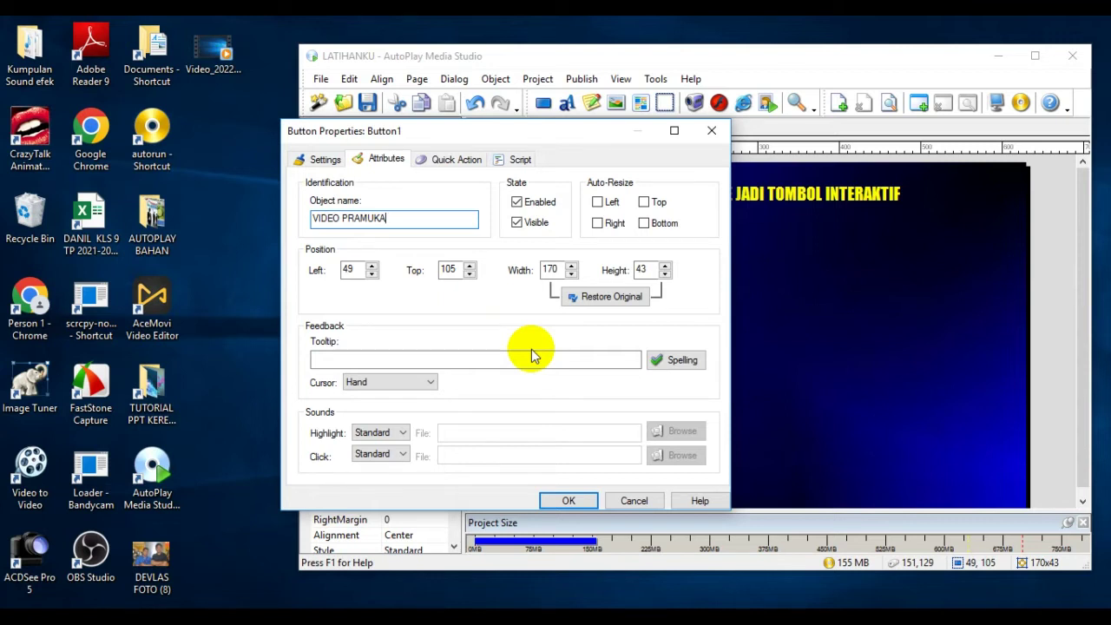
left_click(634, 500)
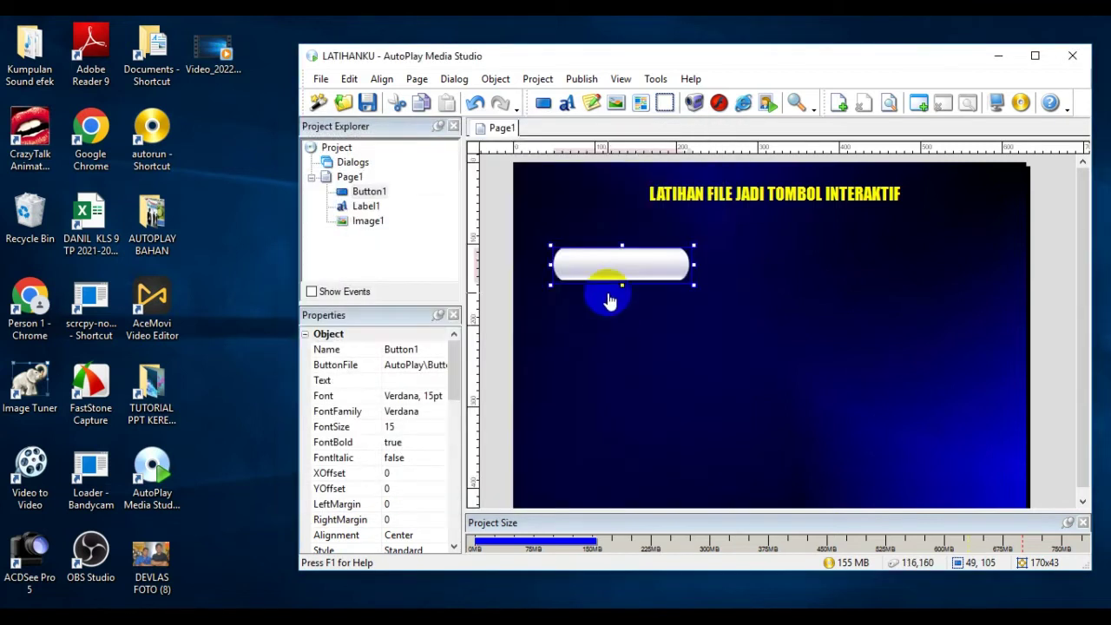
Label the button VIDEO PRAMUKA and set its state colors to dark blue normal, green disabled, plum highlight and orange click
double_click(598, 261)
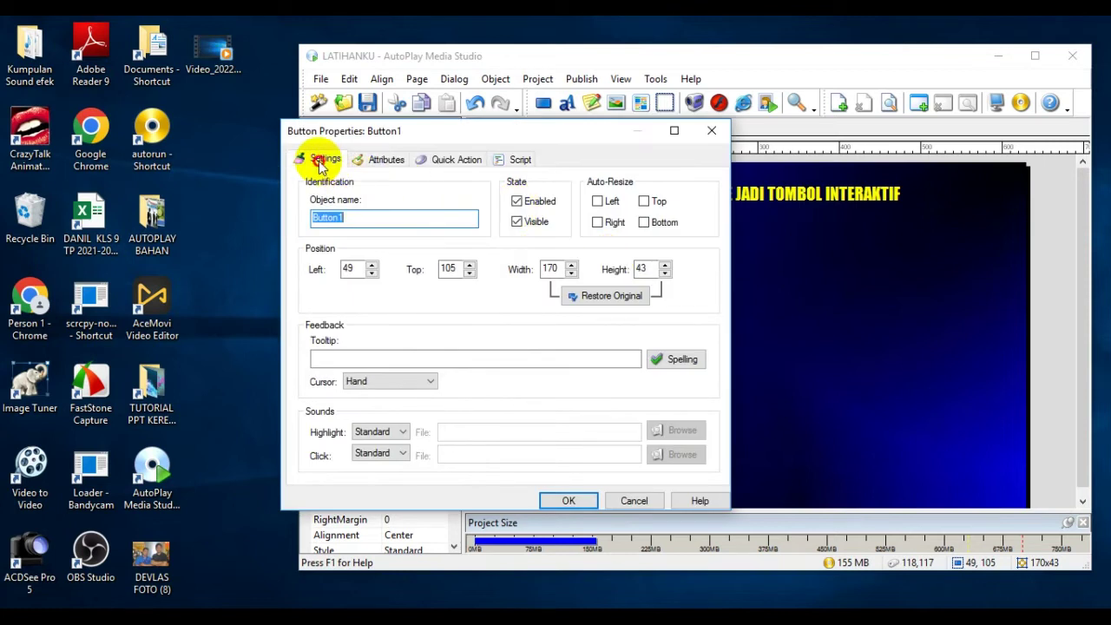
left_click(323, 160)
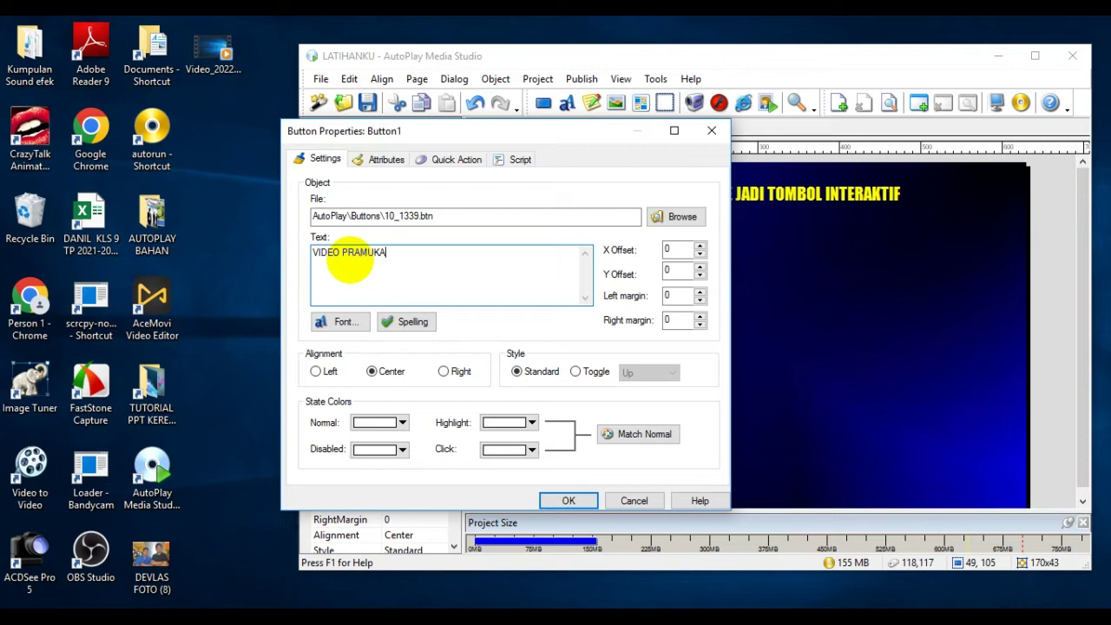
left_click(402, 423)
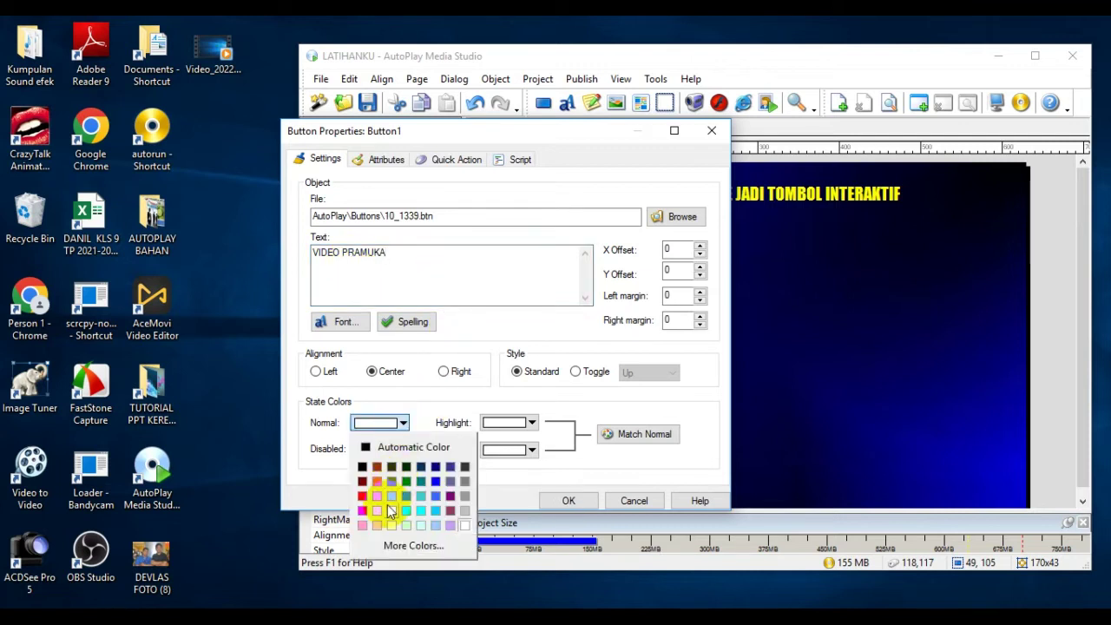
left_click(437, 481)
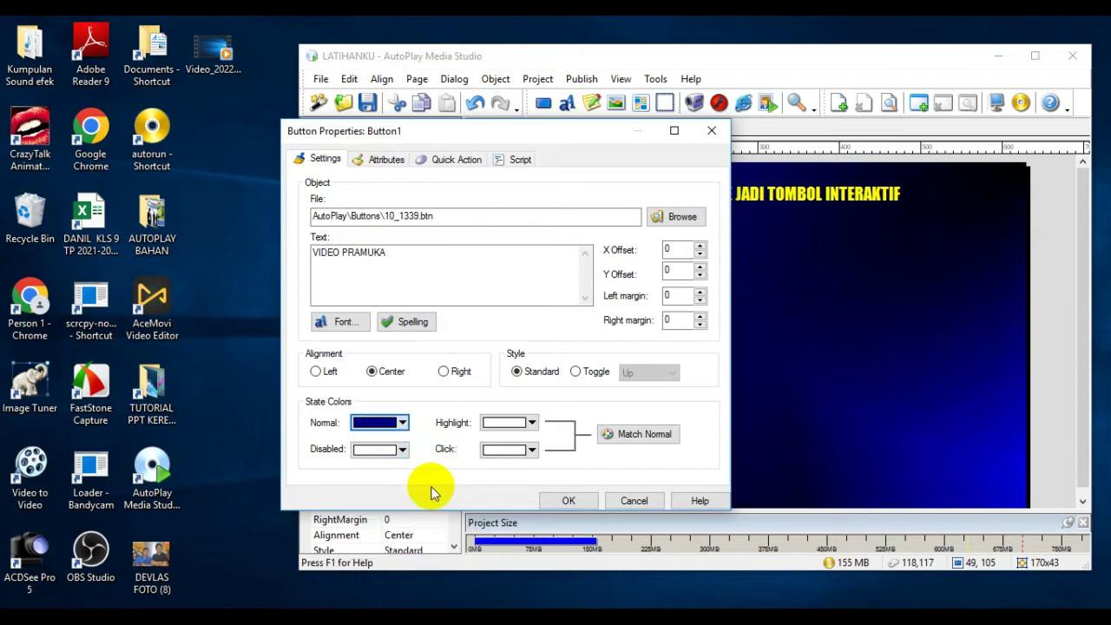
left_click(396, 450)
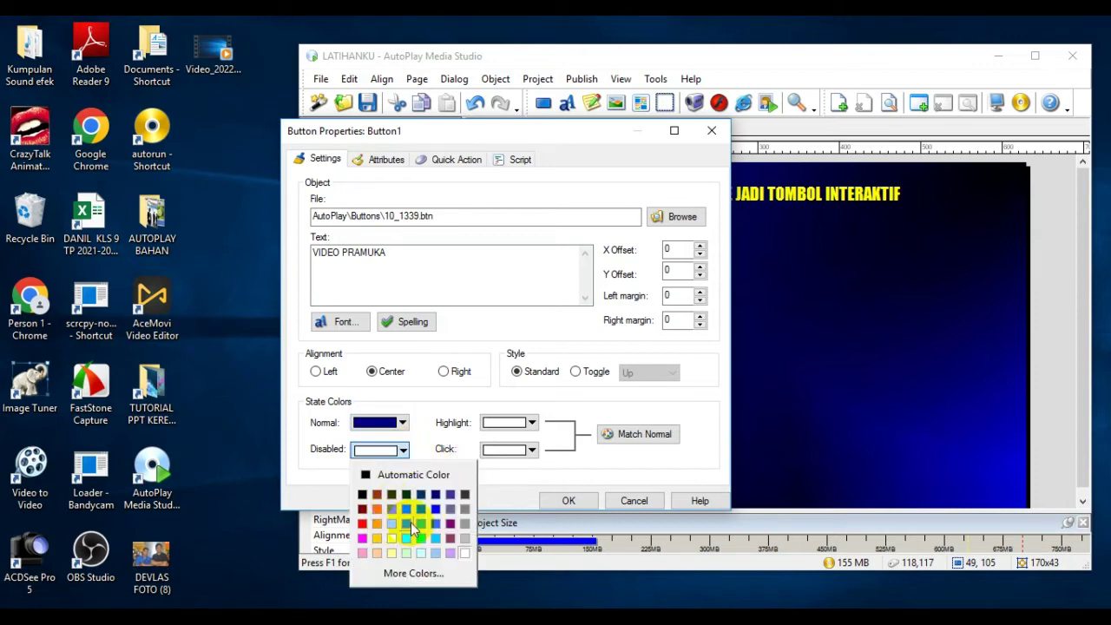
left_click(407, 523)
left_click(531, 423)
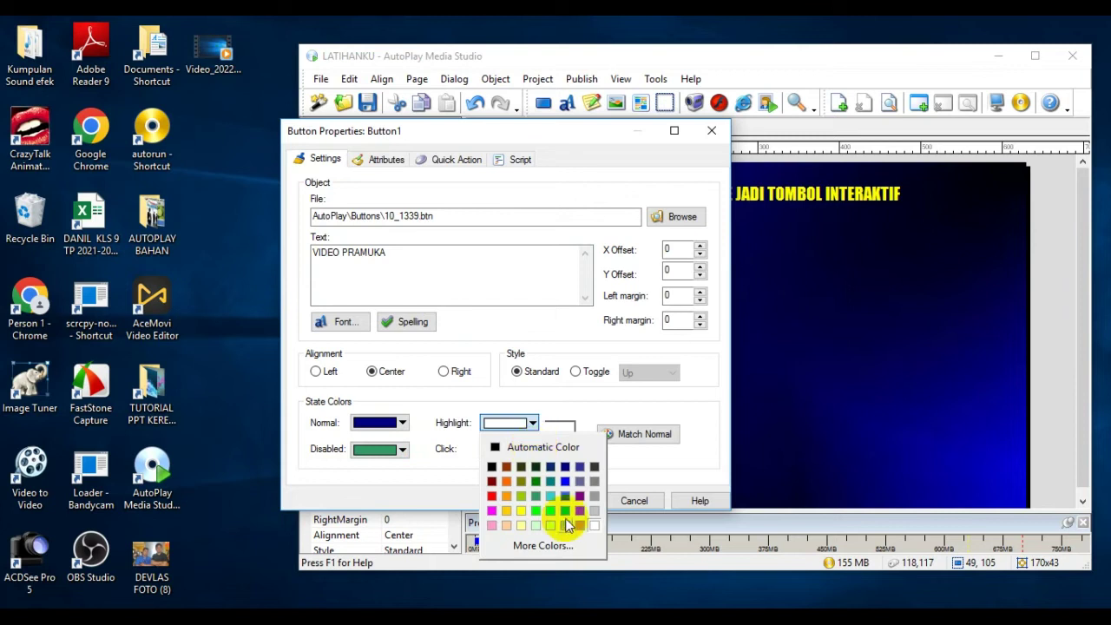
left_click(582, 510)
left_click(532, 450)
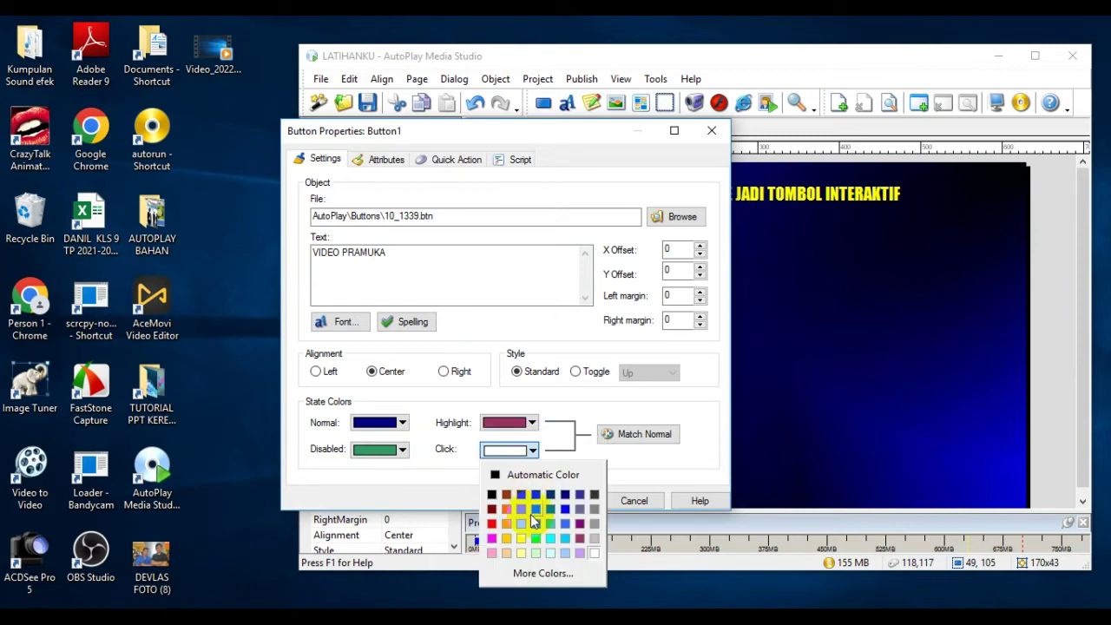
left_click(506, 524)
left_click(561, 501)
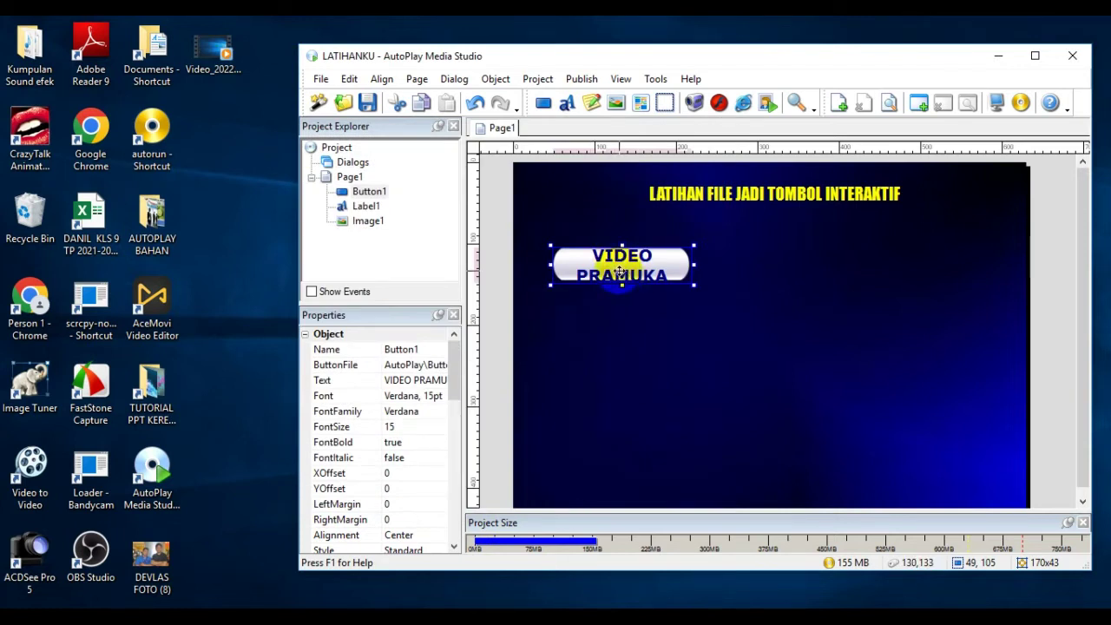
Reduce the VIDEO PRAMUKA button's font size to 11
double_click(620, 272)
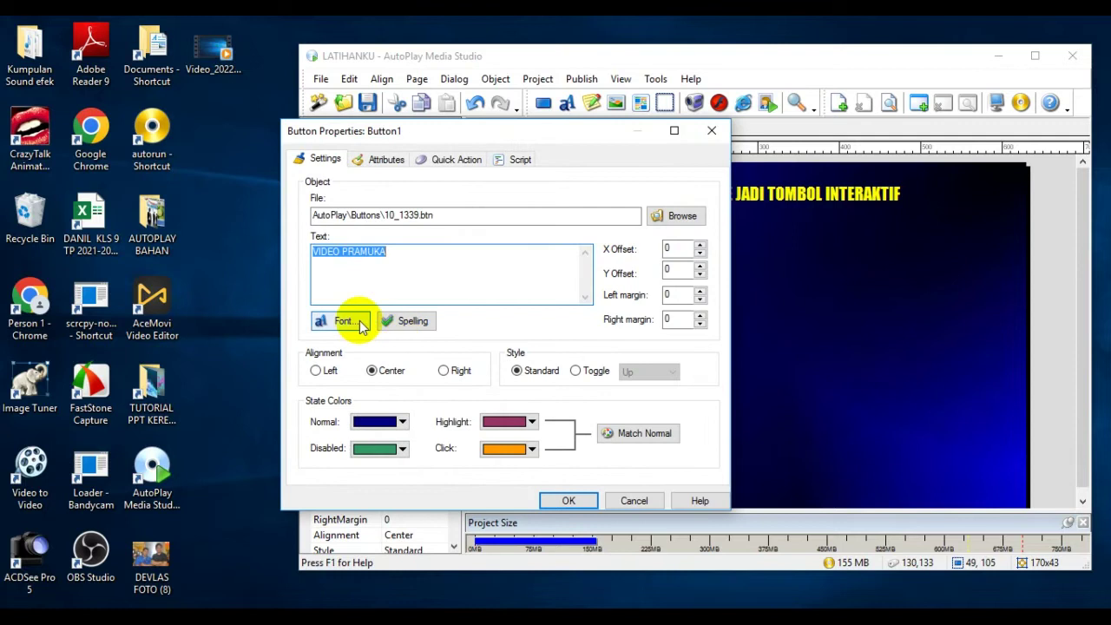
left_click(345, 321)
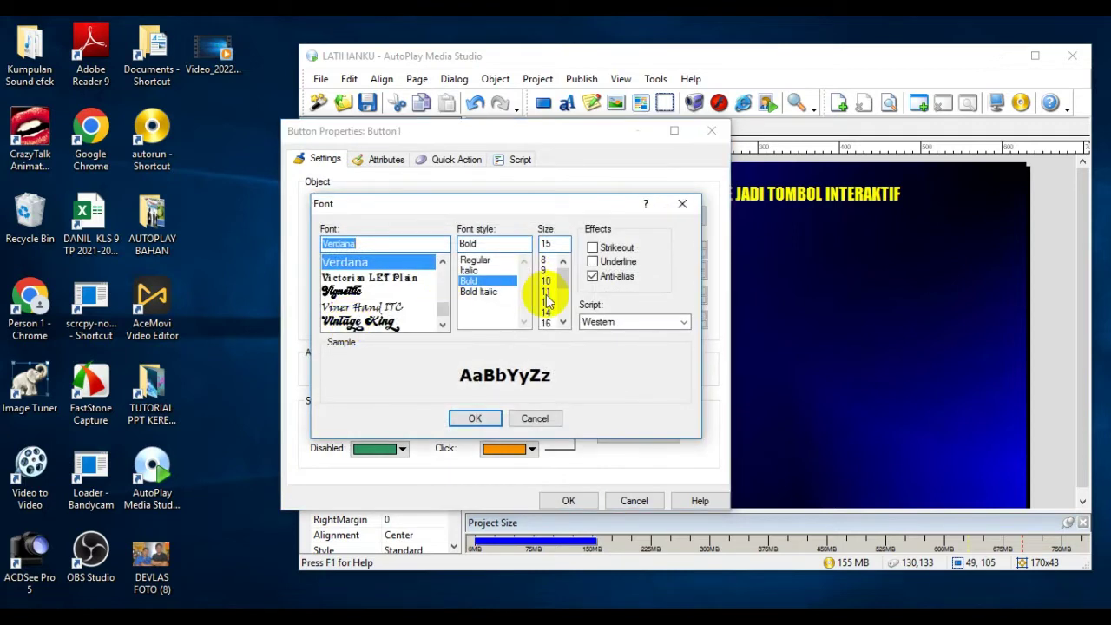
left_click(546, 293)
left_click(475, 418)
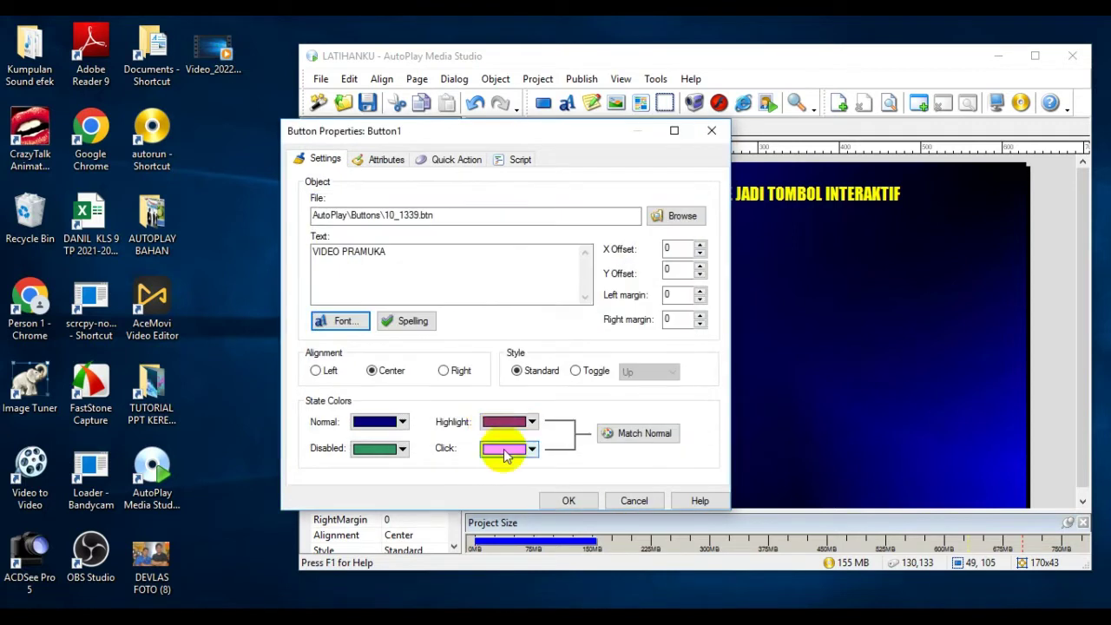
left_click(569, 501)
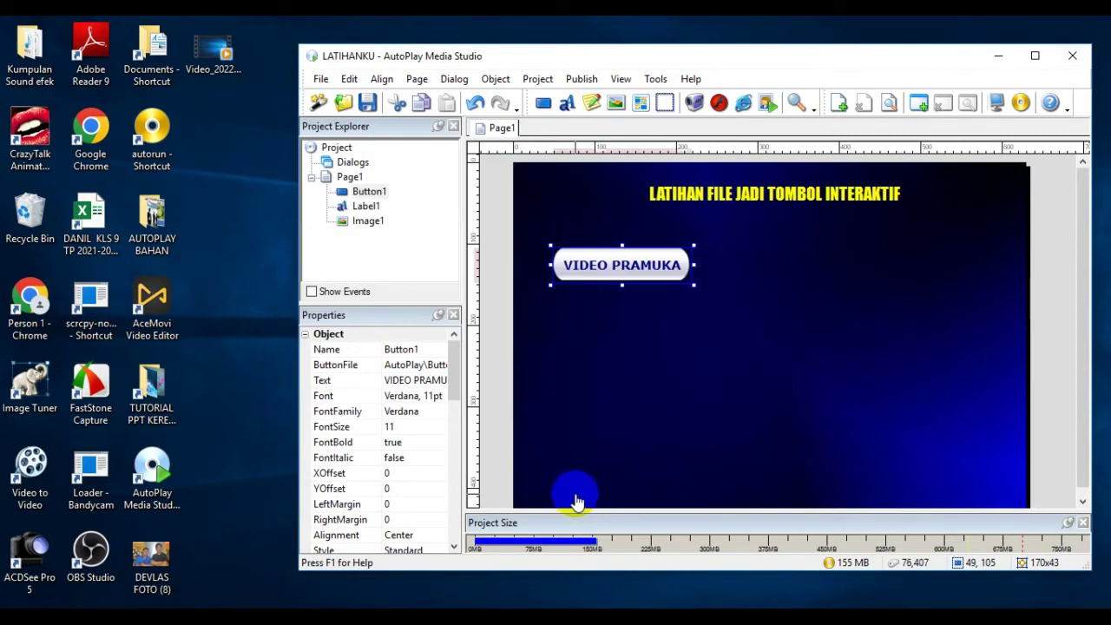
Copy and paste the VIDEO PRAMUKA button and place the copy directly below it, at about 55, 165
left_click(651, 267)
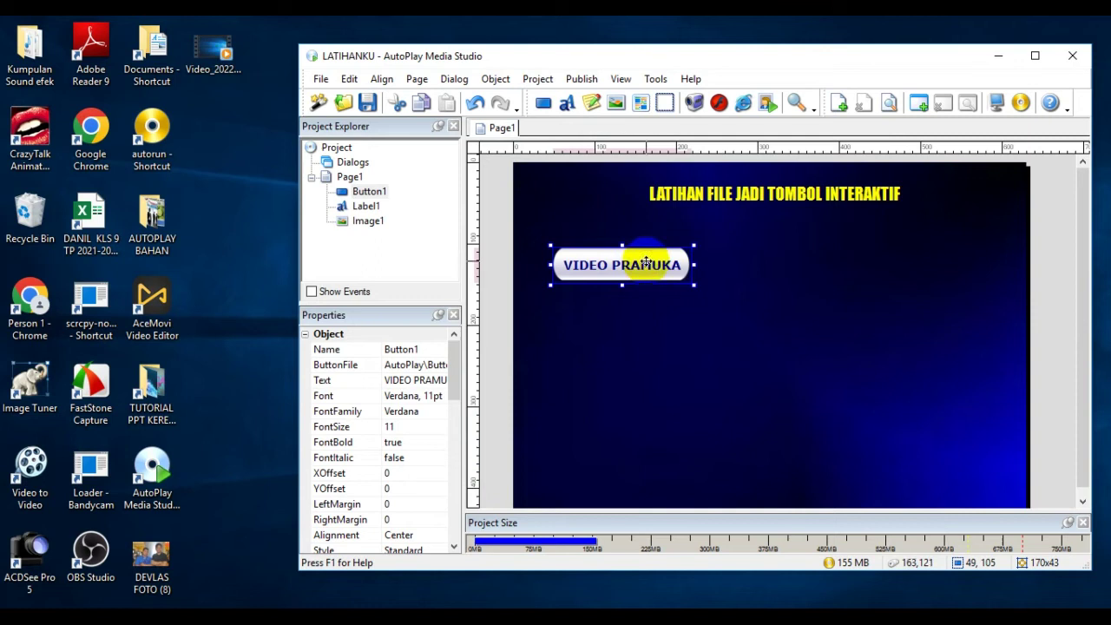
left_click(627, 278)
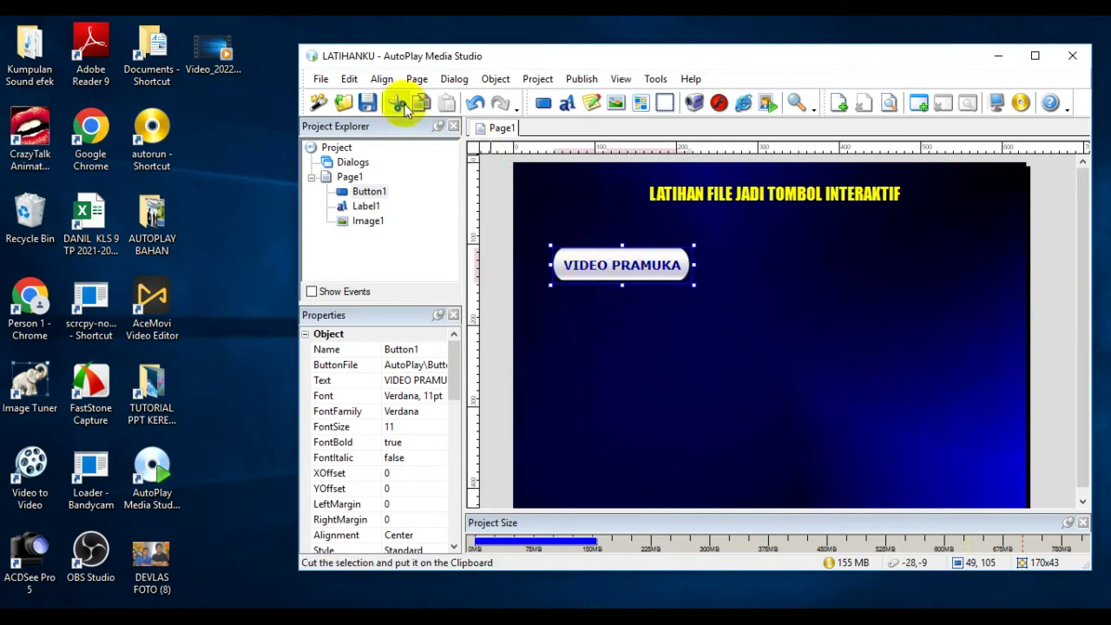
left_click(349, 79)
left_click(365, 157)
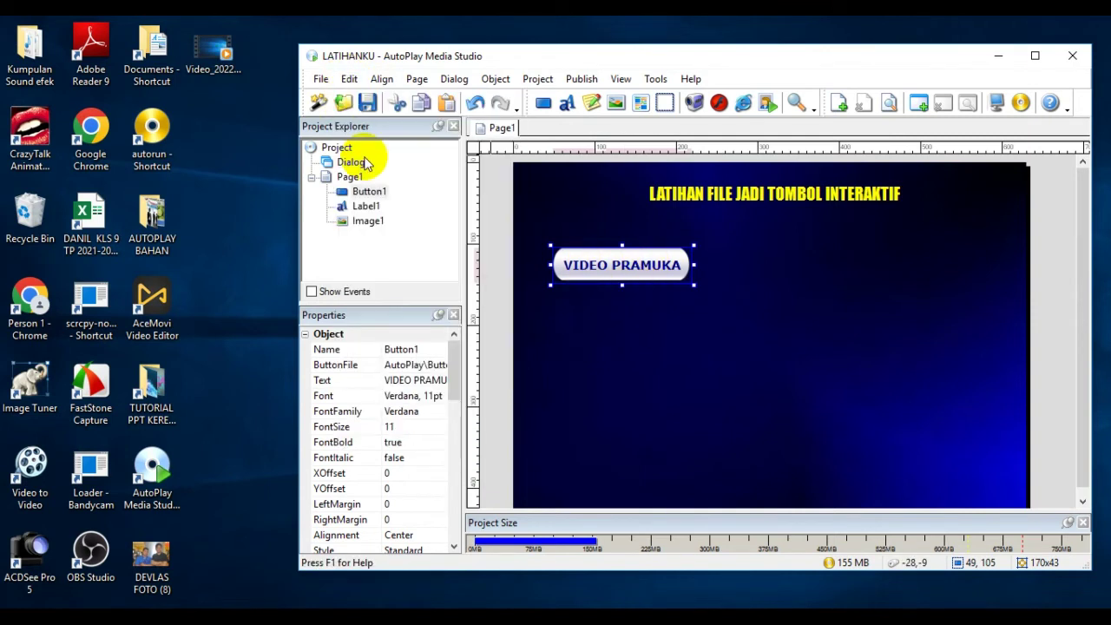
left_click(349, 79)
left_click(367, 173)
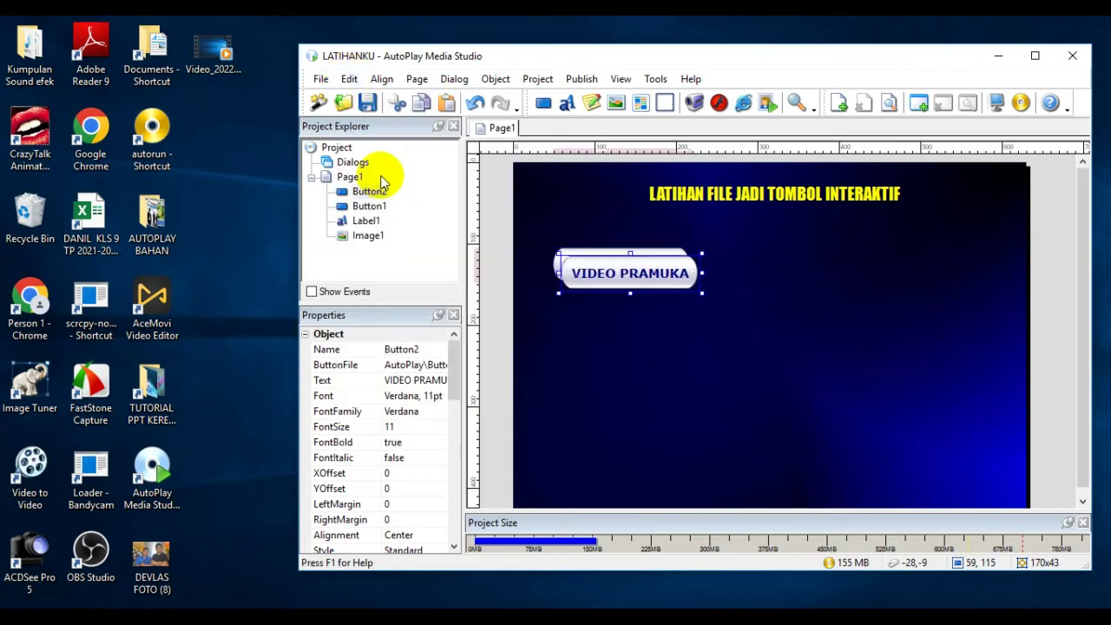
left_click_drag(632, 266, 634, 313)
Change the second button's text to FOLDER FOTO and align it under the first button at about 52, 166
double_click(639, 317)
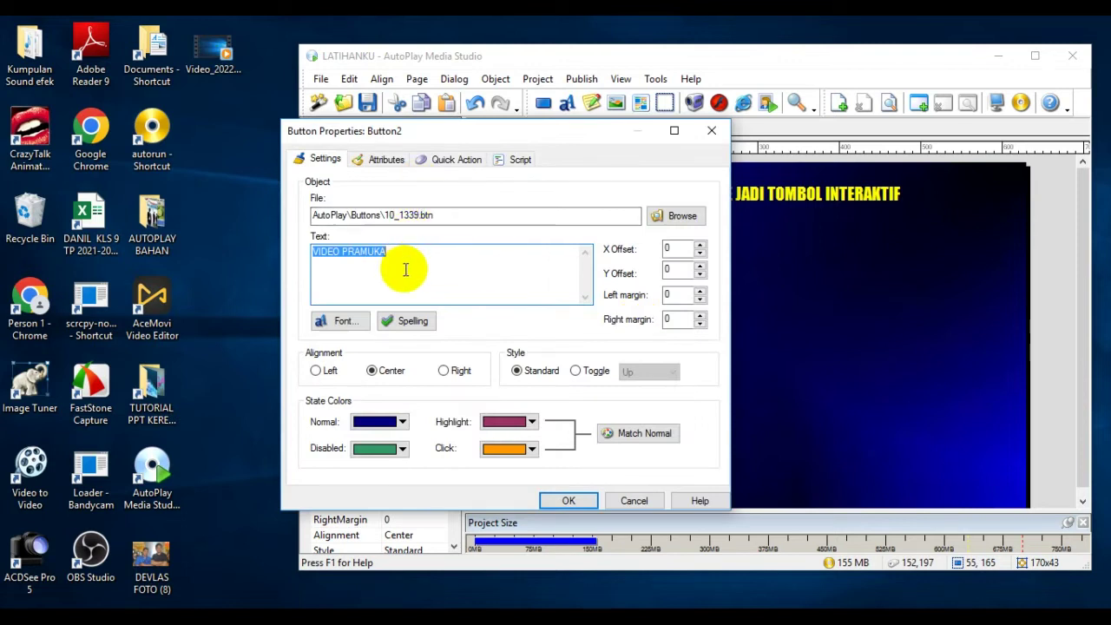
type("FOLDER FOTO")
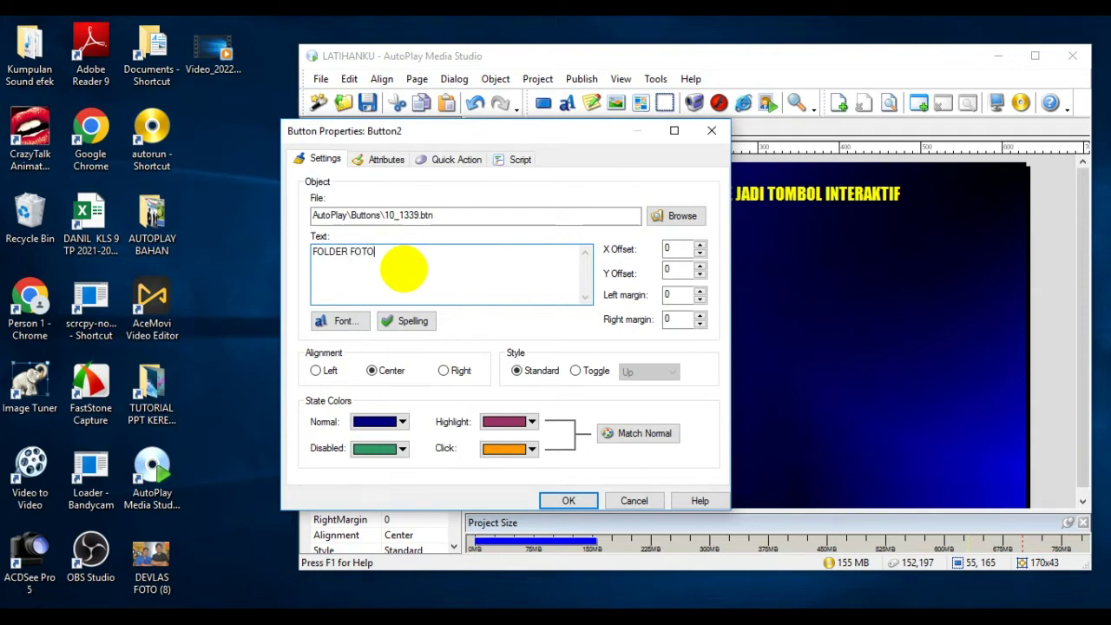
left_click(566, 499)
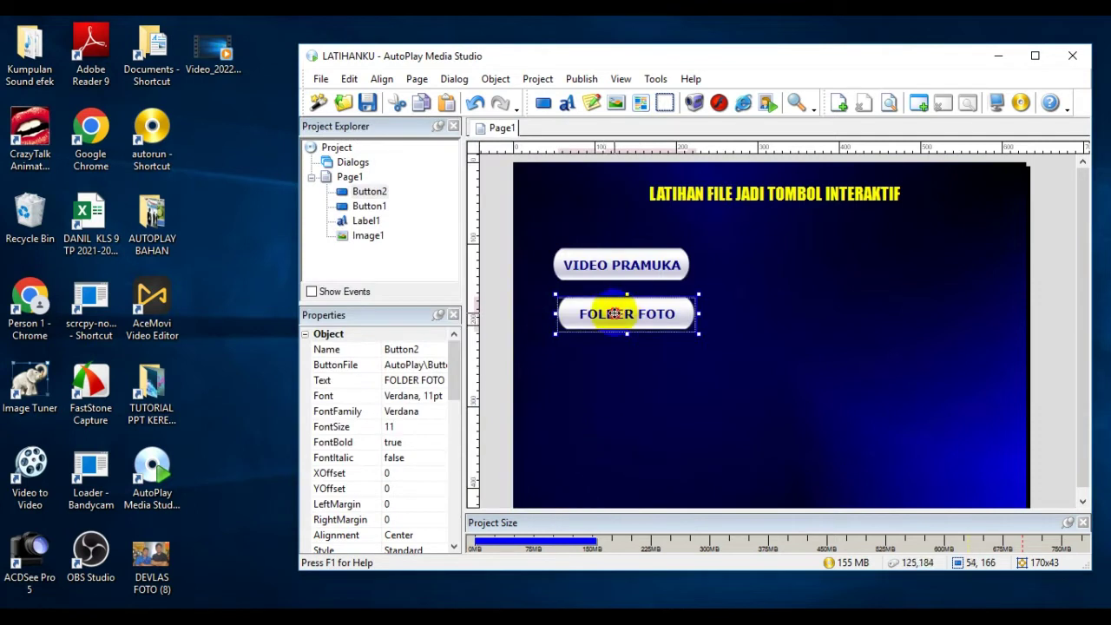
left_click_drag(623, 308, 613, 314)
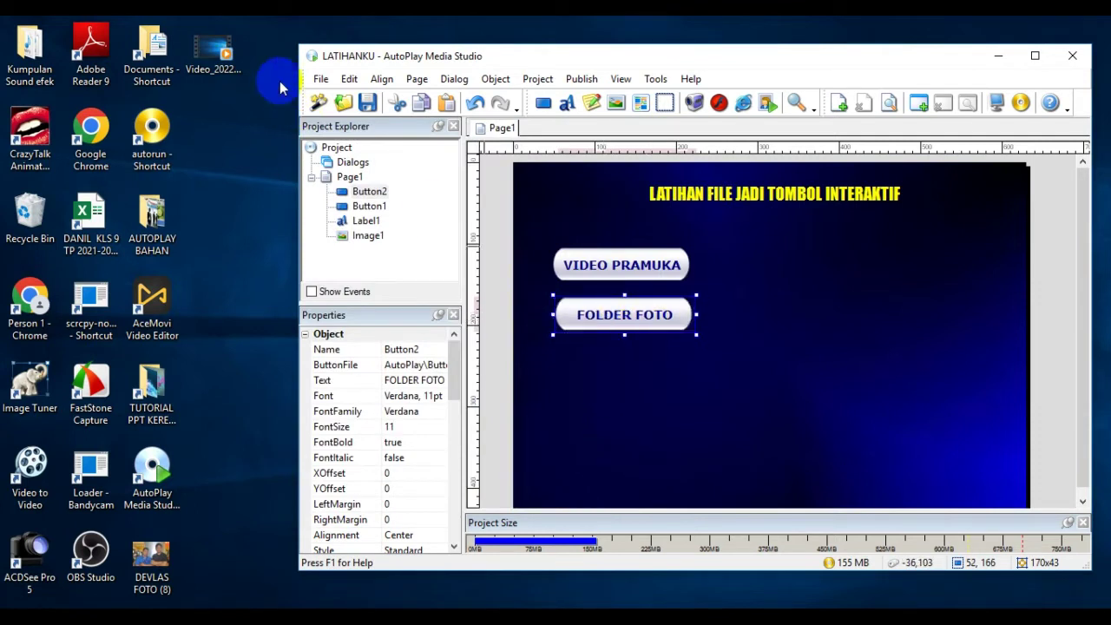
Copy and paste the FOLDER FOTO button and place the copy below it, at about 54, 227
left_click(350, 80)
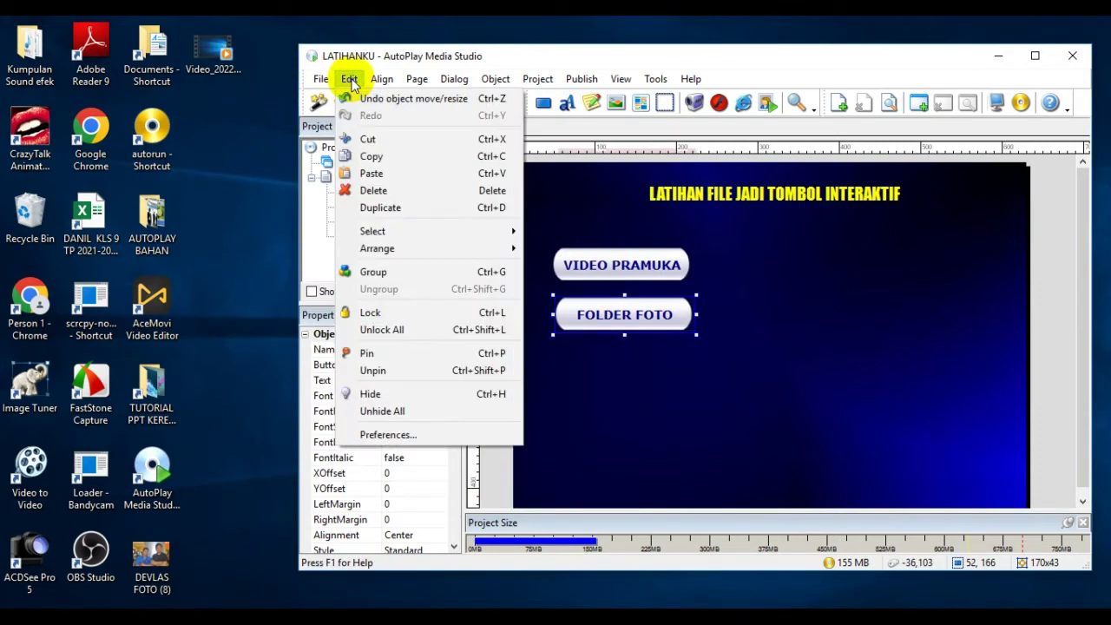
left_click(372, 156)
left_click(348, 79)
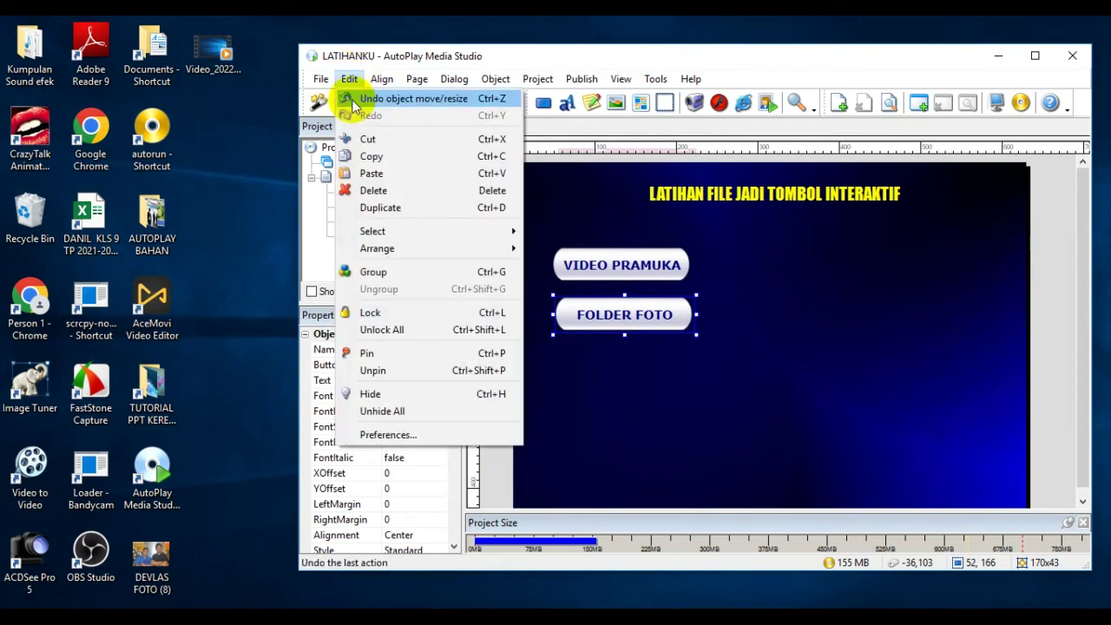
left_click(377, 176)
left_click_drag(630, 321, 630, 365)
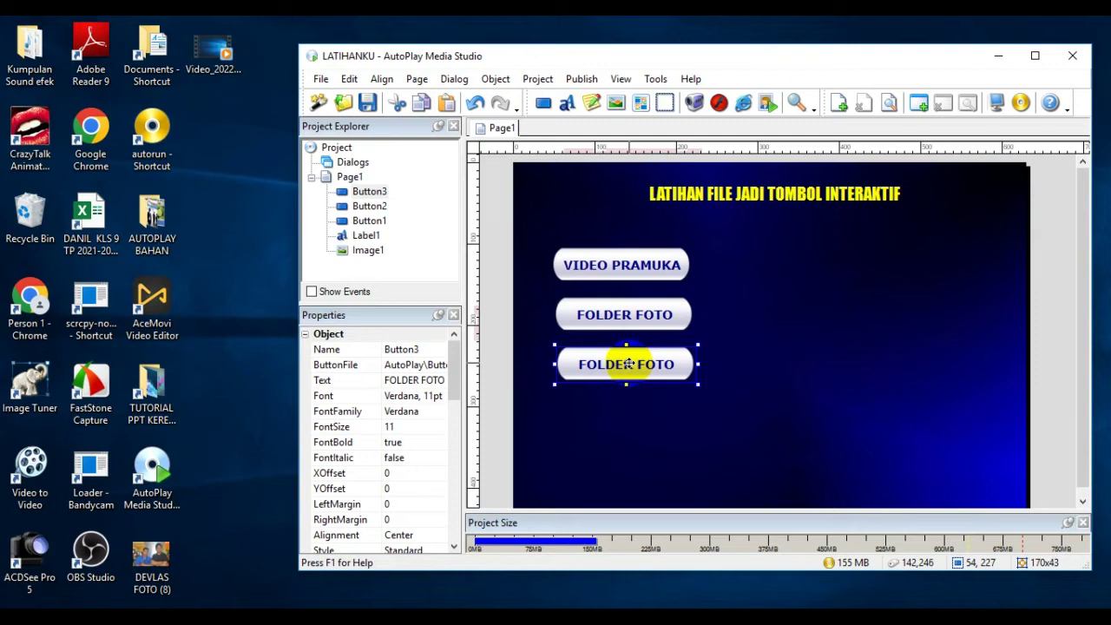
Change the third button's text to BACAAN SHOLAT
double_click(629, 365)
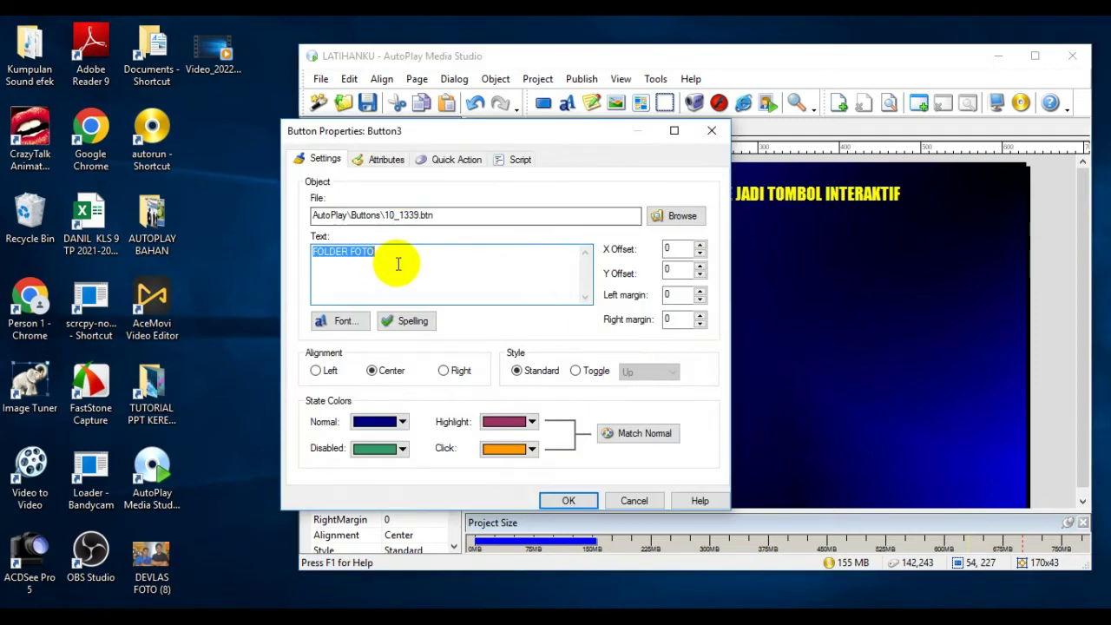
type("BAC")
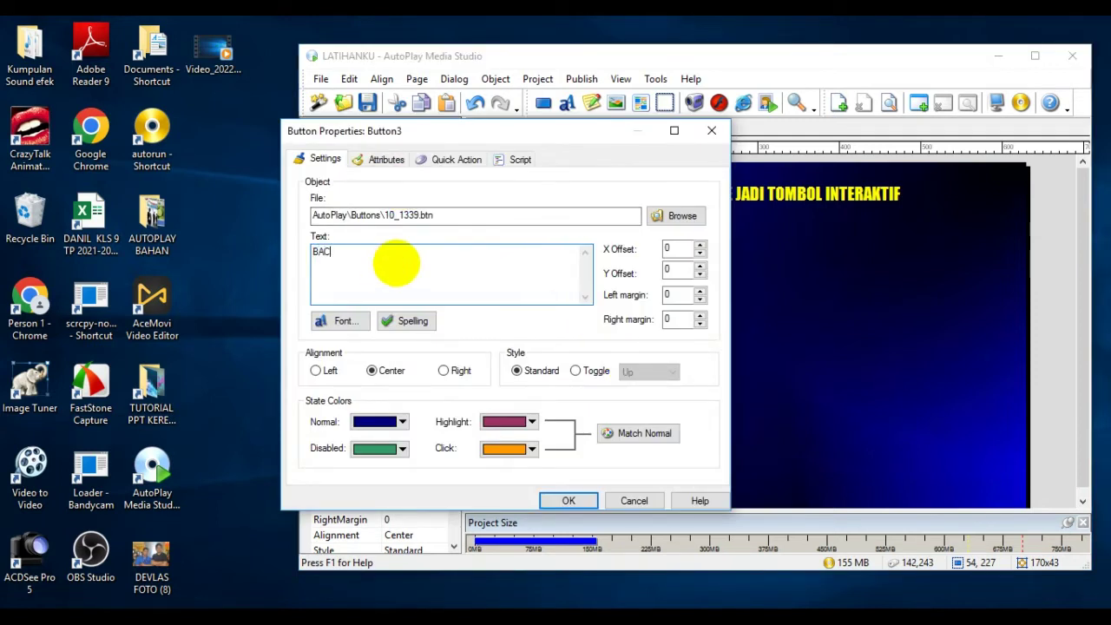
type("AAN SHOLAT")
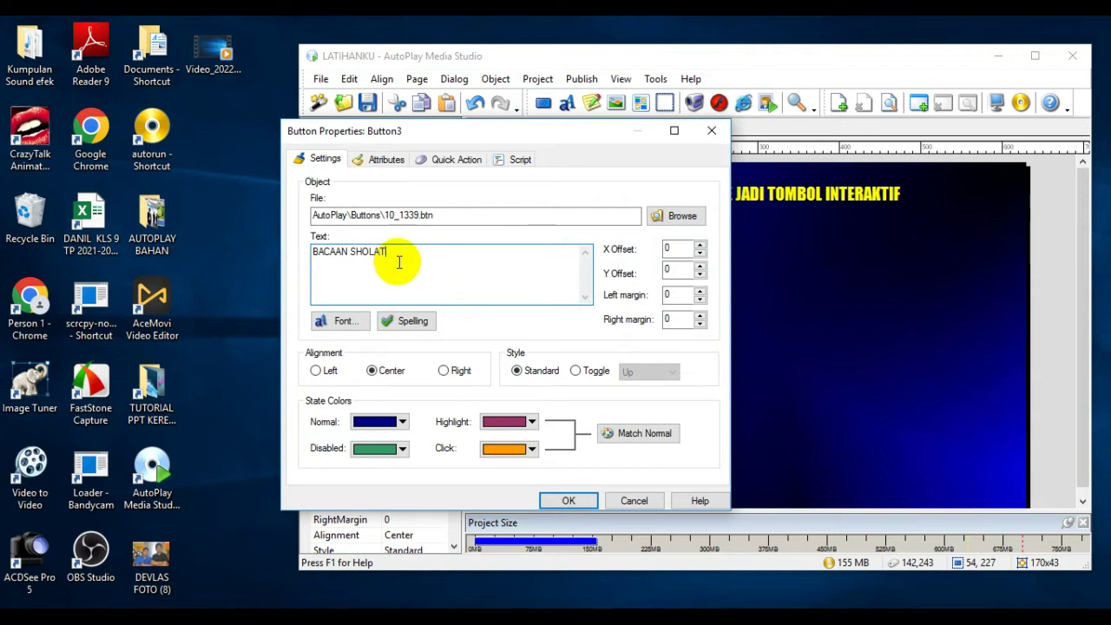
left_click(575, 501)
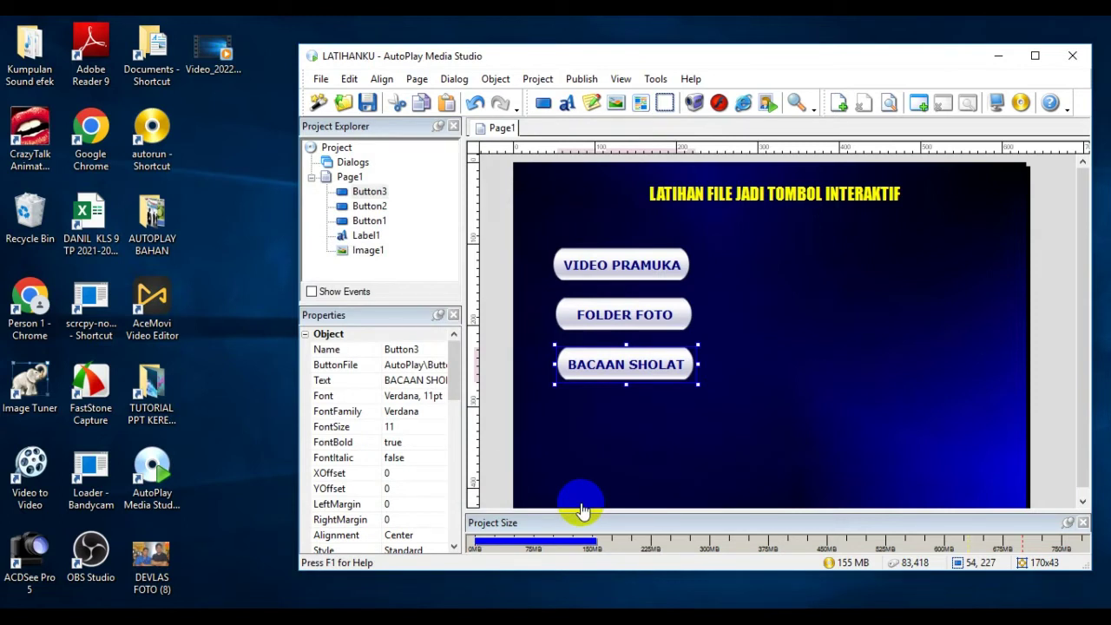
Paste another copy of the button and place it below the BACAAN SHOLAT button, at about 54, 280
left_click(349, 78)
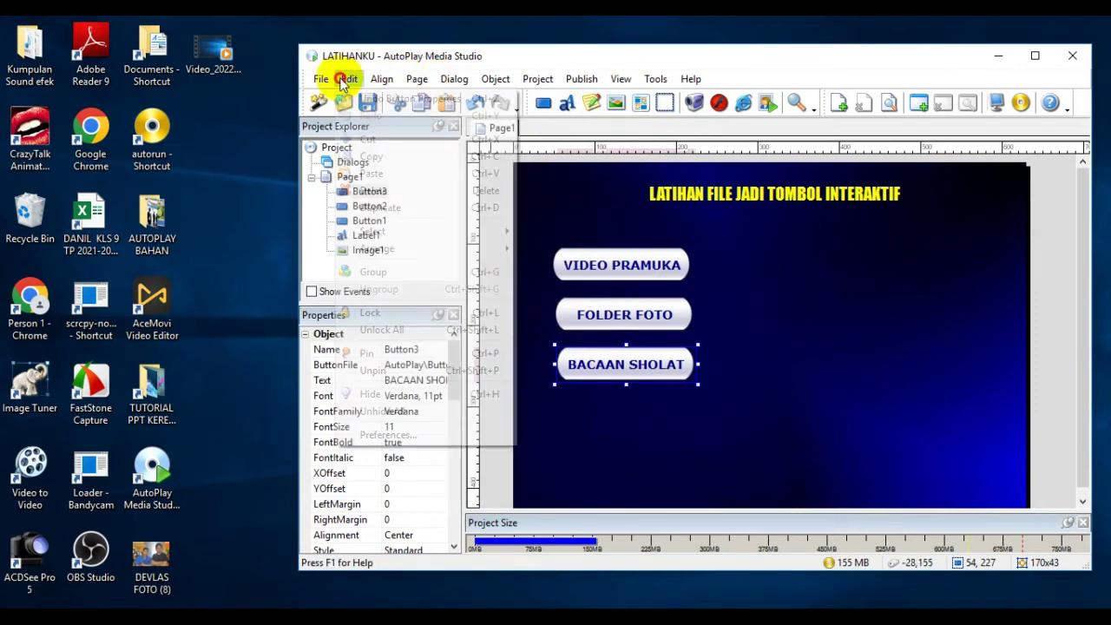
left_click(349, 78)
left_click(349, 79)
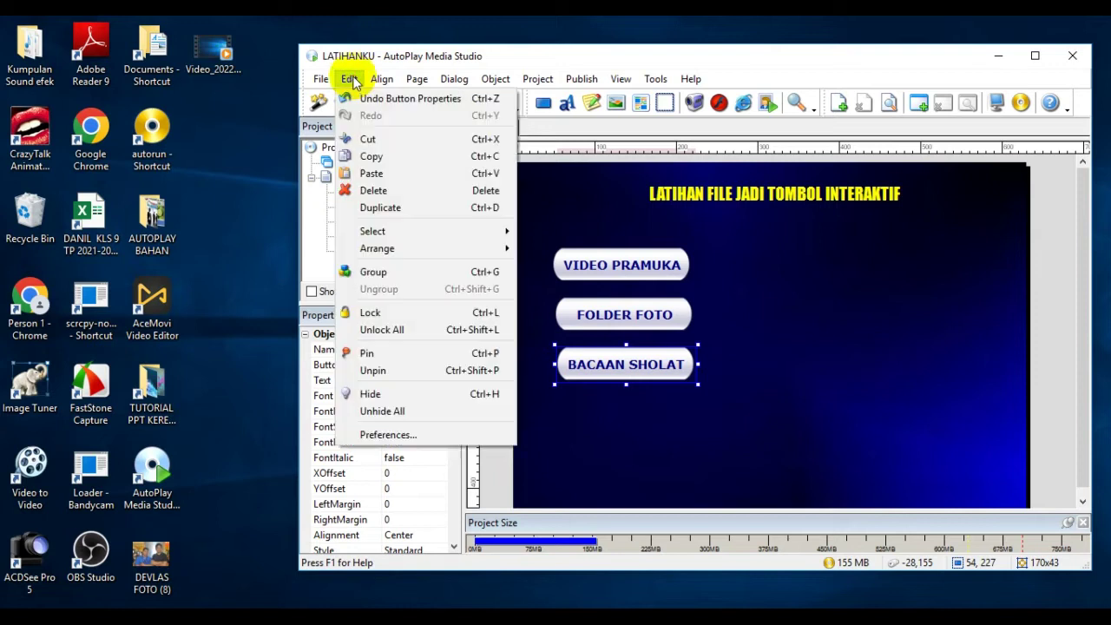
left_click(372, 173)
left_click_drag(613, 373, 615, 402)
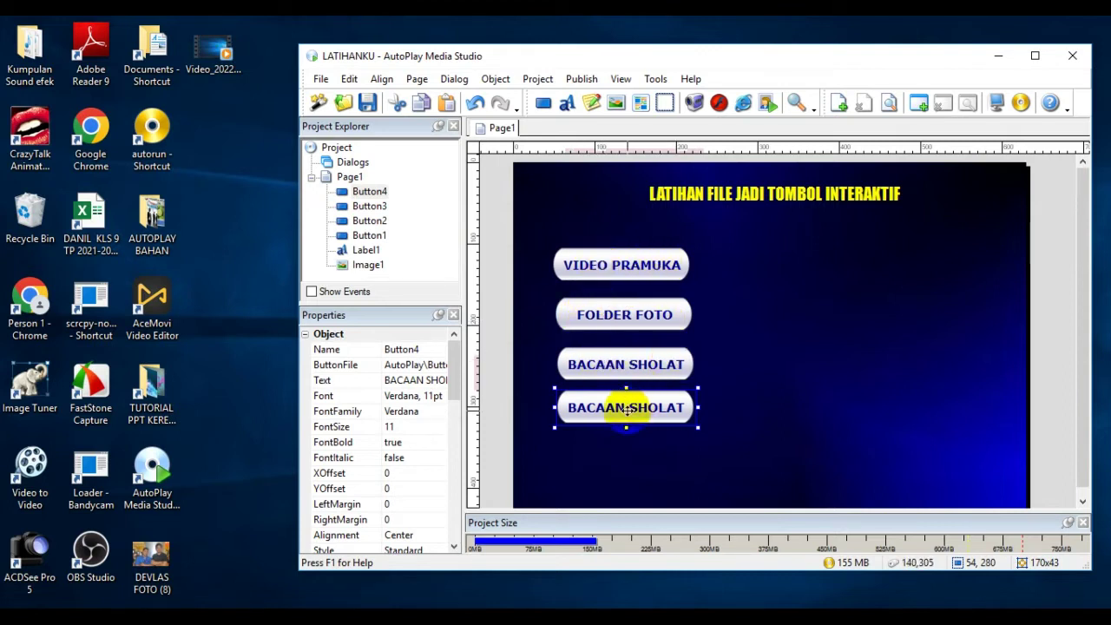
Change the fourth button's text to LDKS PPT
double_click(626, 410)
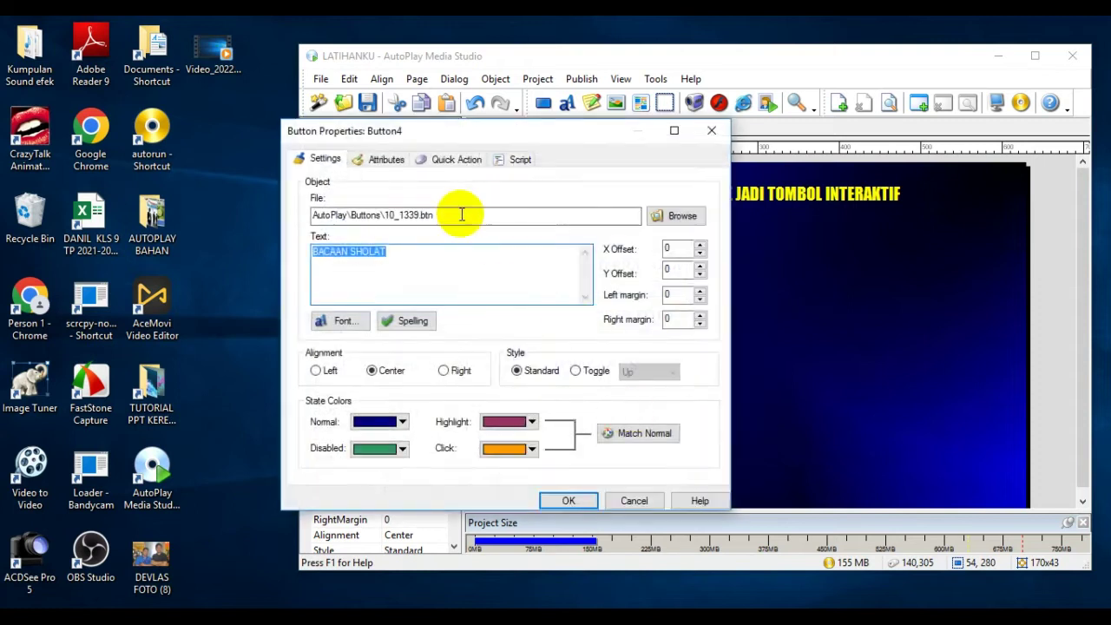
type("LDK")
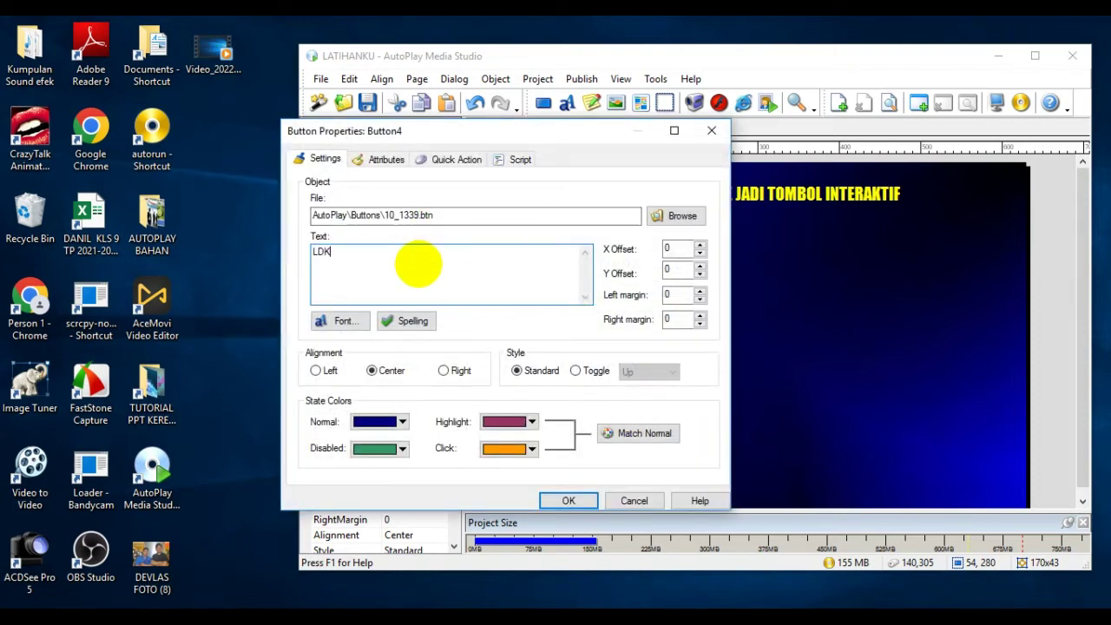
type("S PPT")
left_click(566, 500)
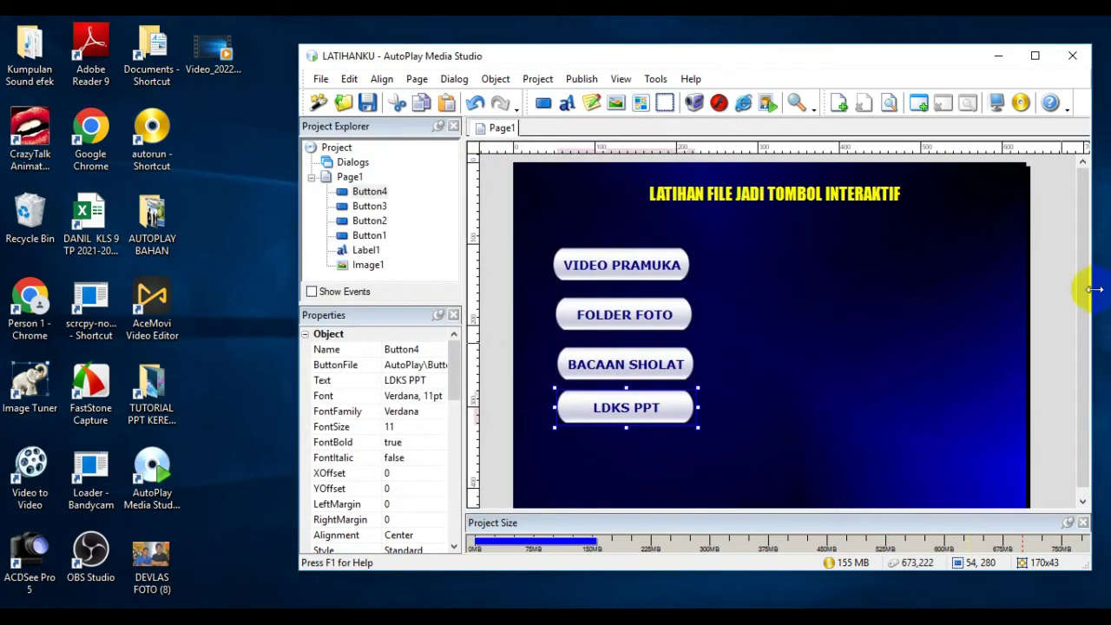
left_click(1055, 247)
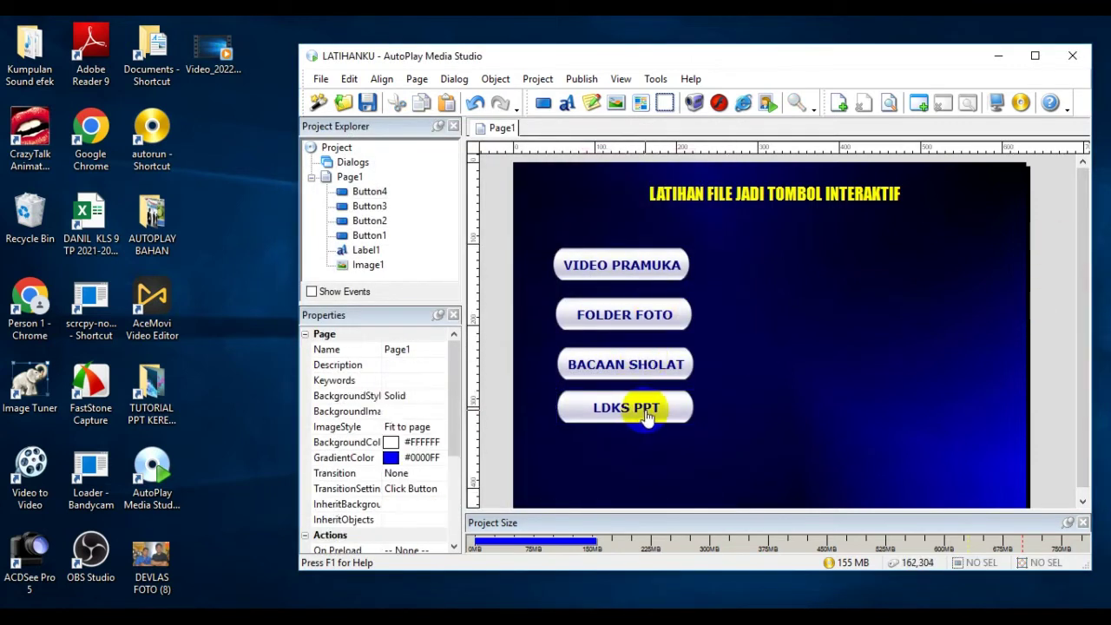
Move the BACAAN SHOLAT button up slightly to about 54, 223 to even out the vertical spacing
left_click(613, 361)
left_click_drag(613, 353, 613, 351)
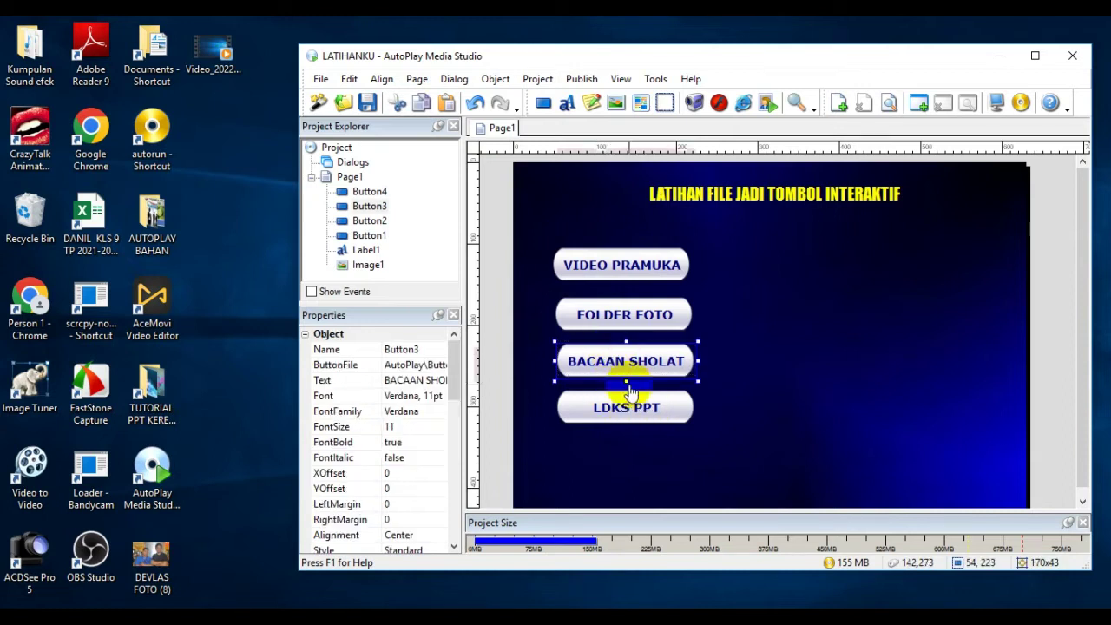
left_click(1042, 304)
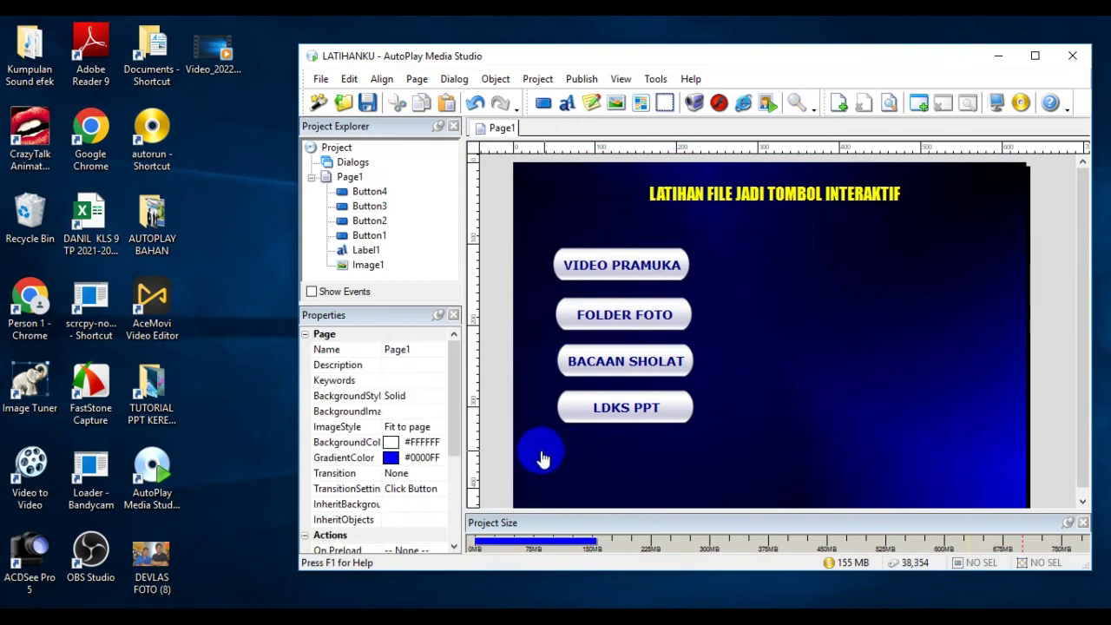
Duplicate the LDKS PPT button below it at about 59, 340 and change the copy's text to WEBSITE SMPN 14
left_click(608, 405)
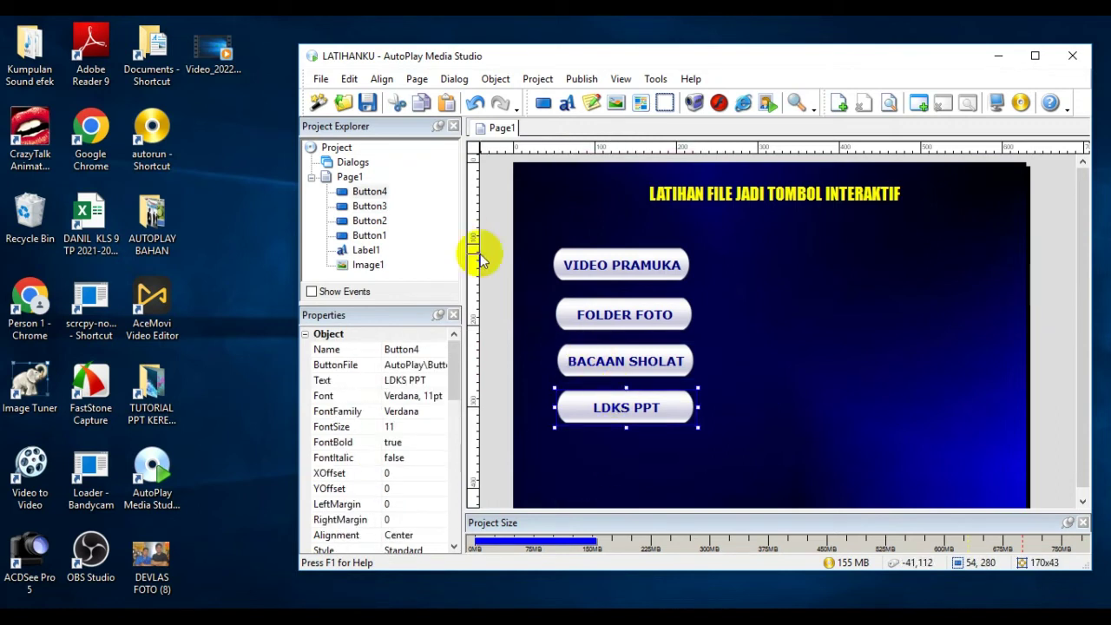
left_click(349, 79)
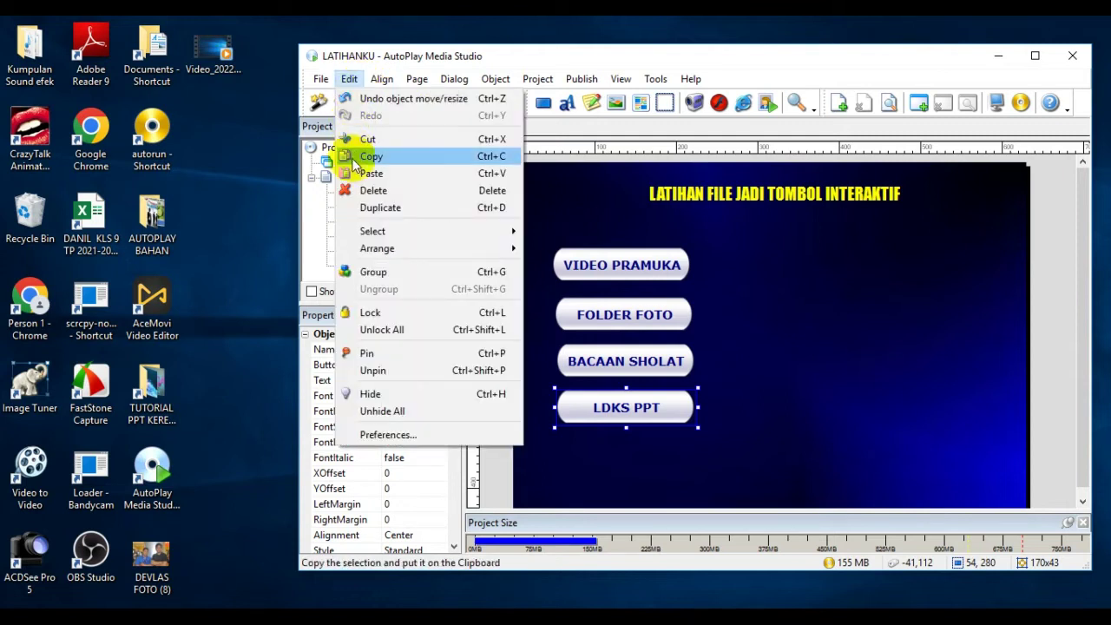
left_click(365, 158)
left_click(349, 79)
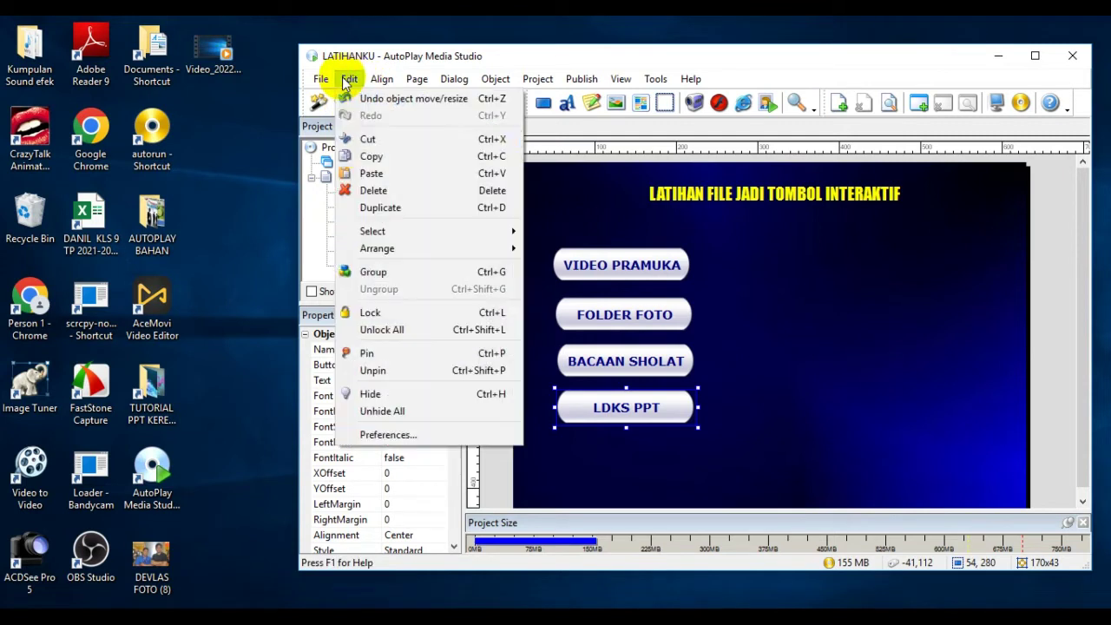
left_click(371, 172)
left_click_drag(615, 414, 630, 469)
double_click(630, 469)
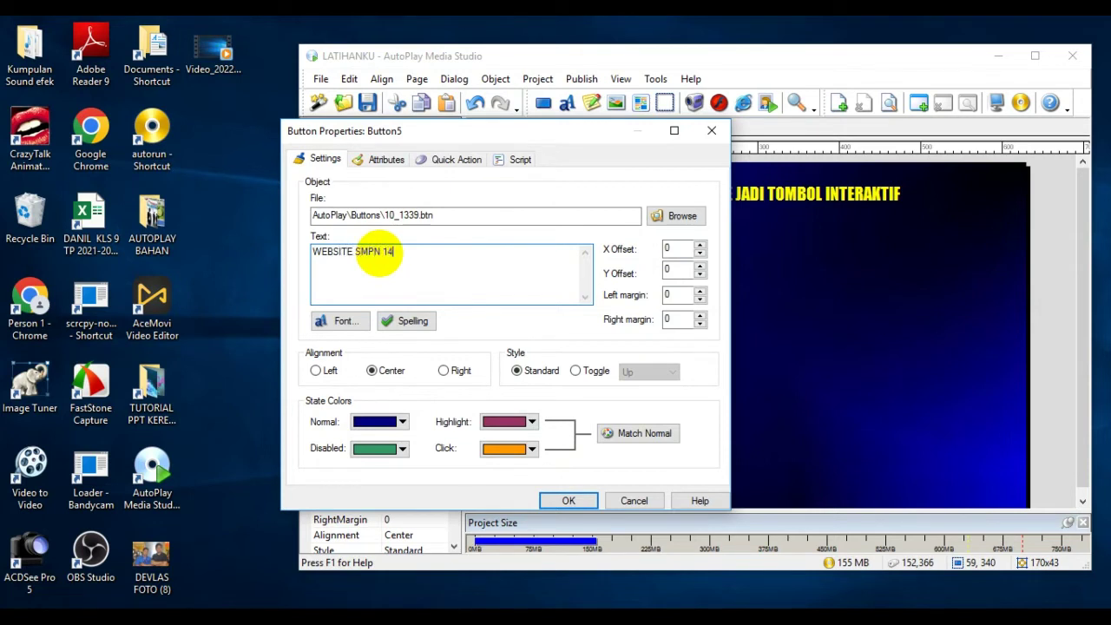
left_click(569, 501)
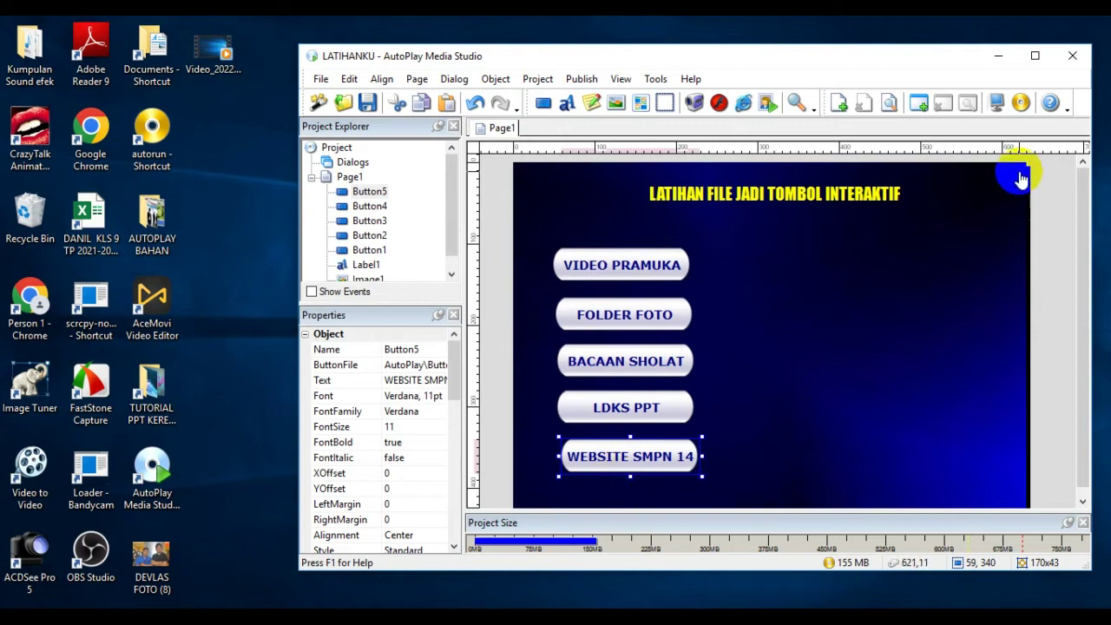
Align the WEBSITE SMPN 14 button at about 54, 340 and the LDKS PPT button at about 51, 279 with the other buttons
left_click(615, 412)
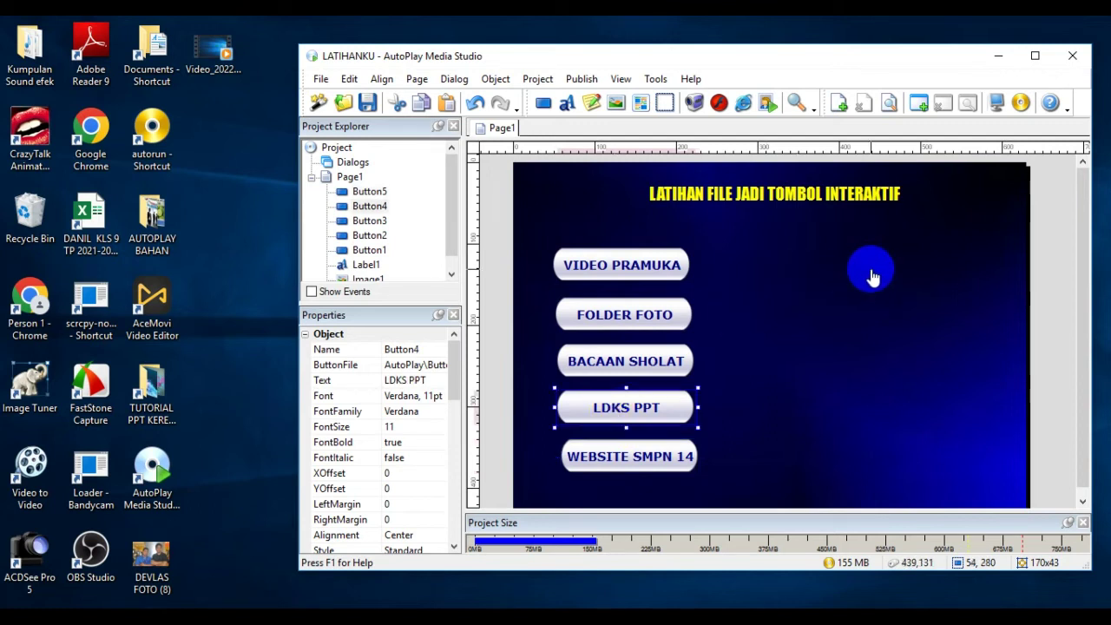
left_click(617, 370)
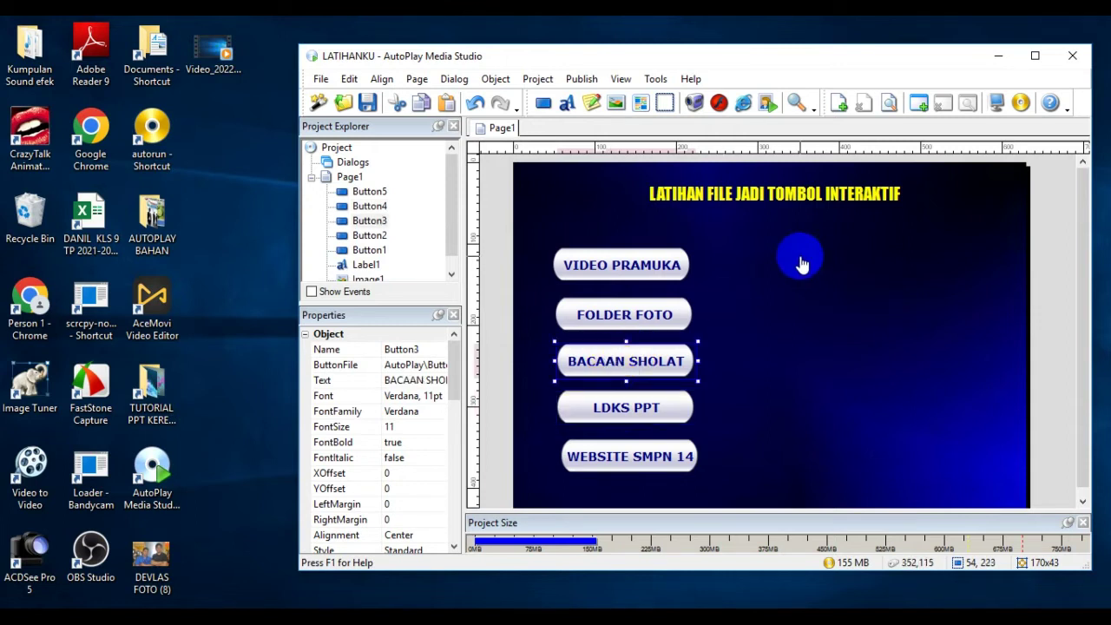
left_click(620, 318)
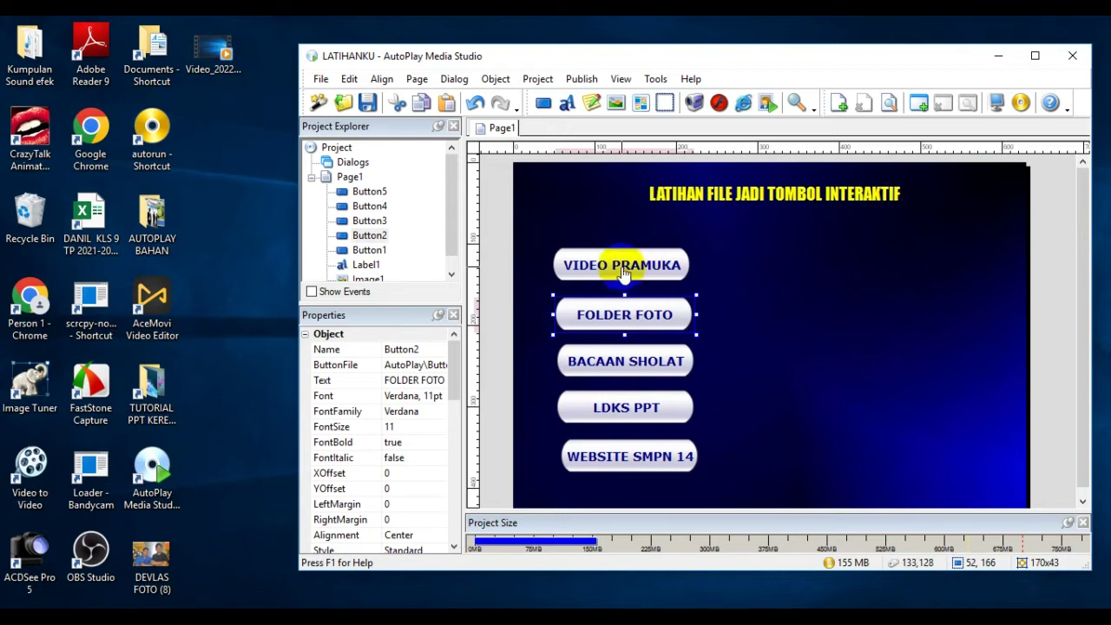
left_click(612, 455)
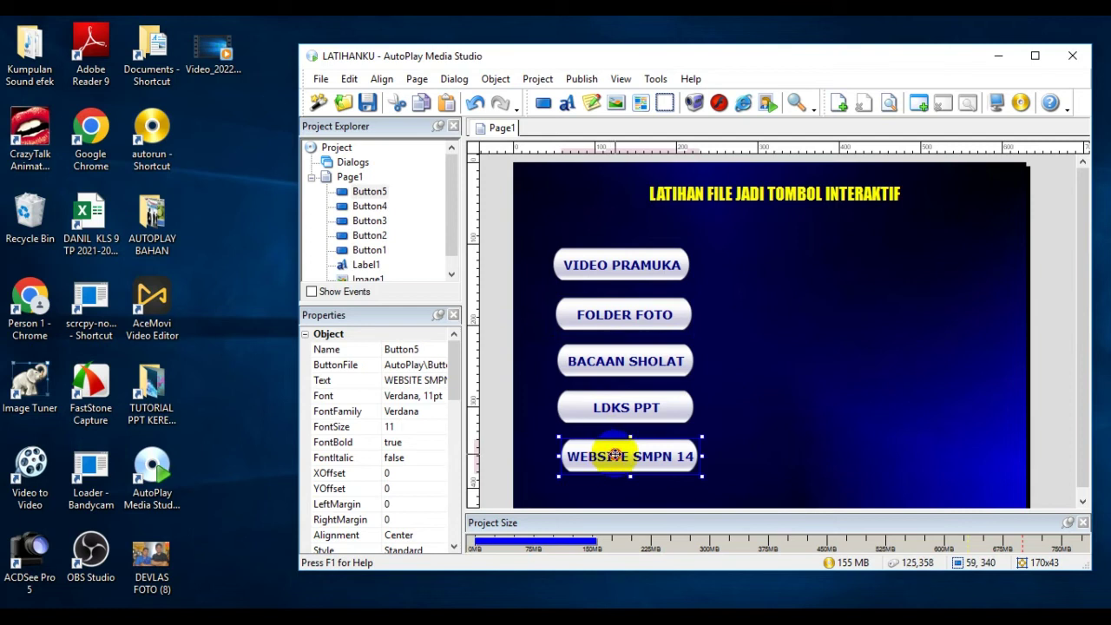
left_click(603, 417)
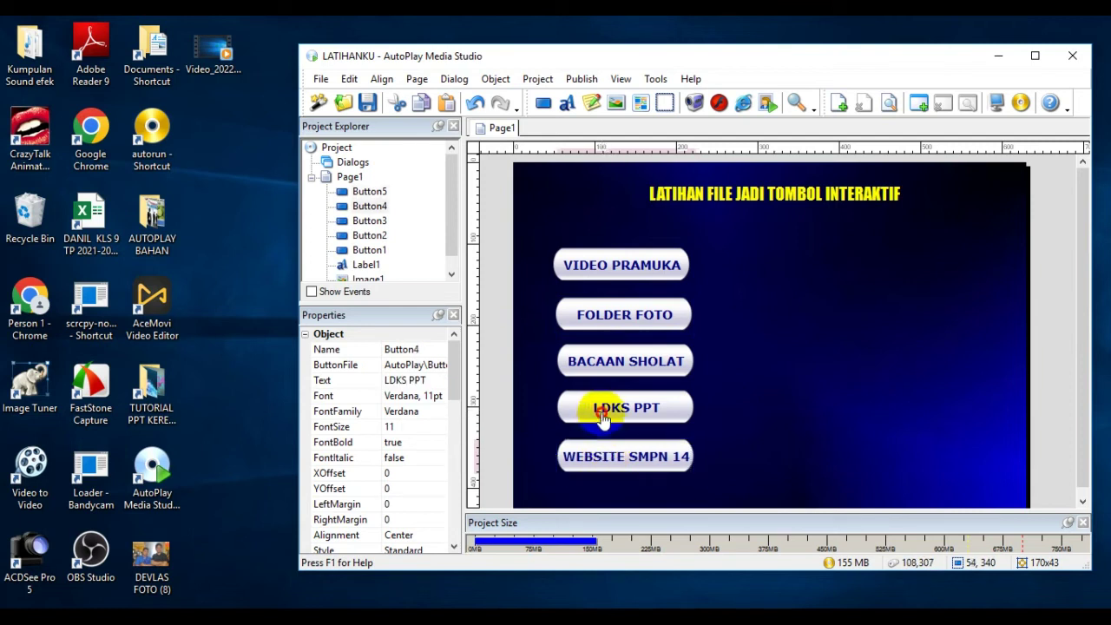
left_click_drag(609, 406, 607, 406)
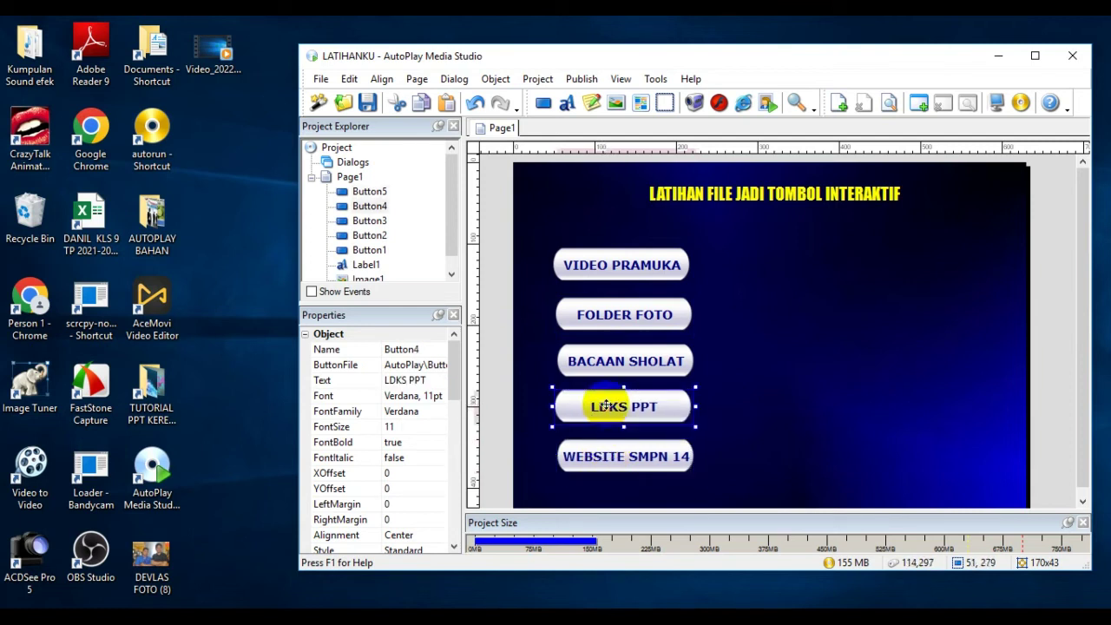
left_click(1051, 258)
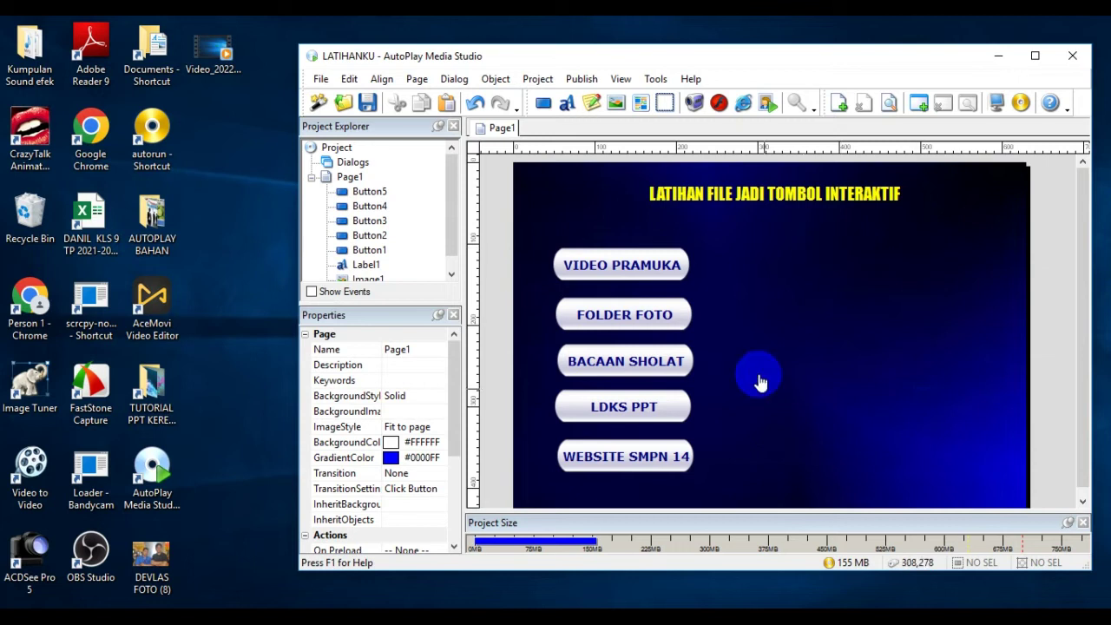
Insert the AUTO GBR image on the page from the Docs folder under AutoPlay Media Studio 7.0 in My Documents
left_click(589, 148)
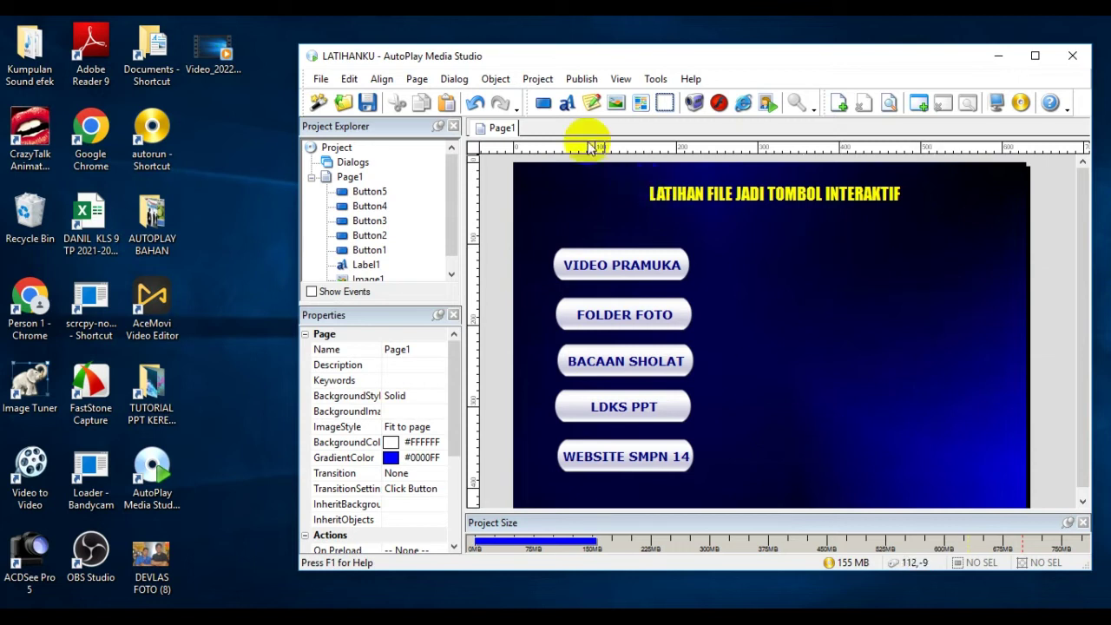
left_click(616, 103)
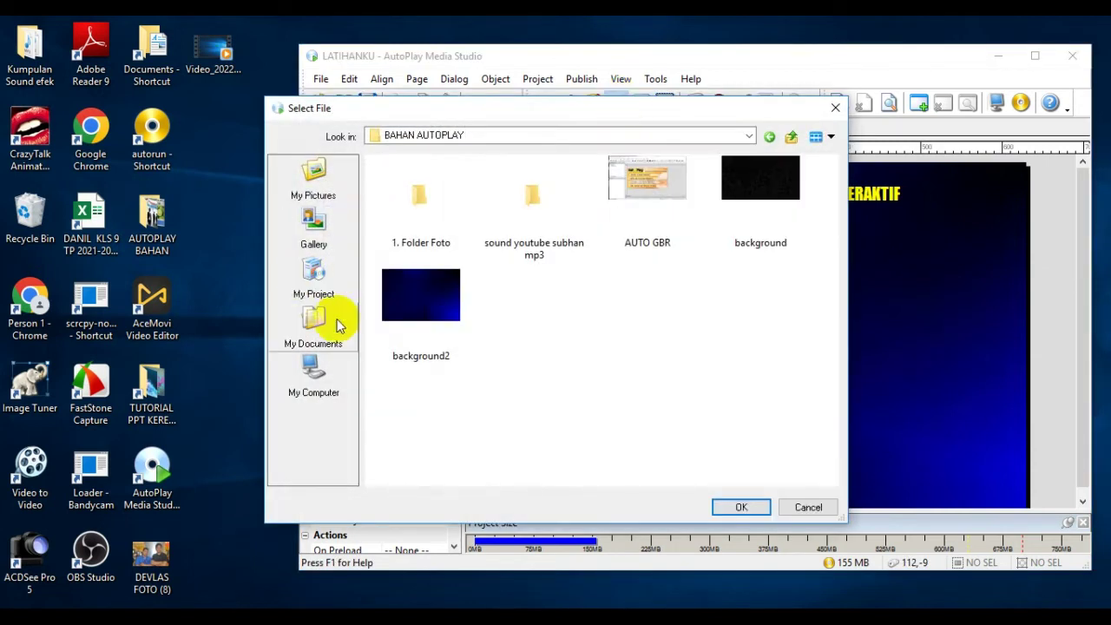
left_click(320, 341)
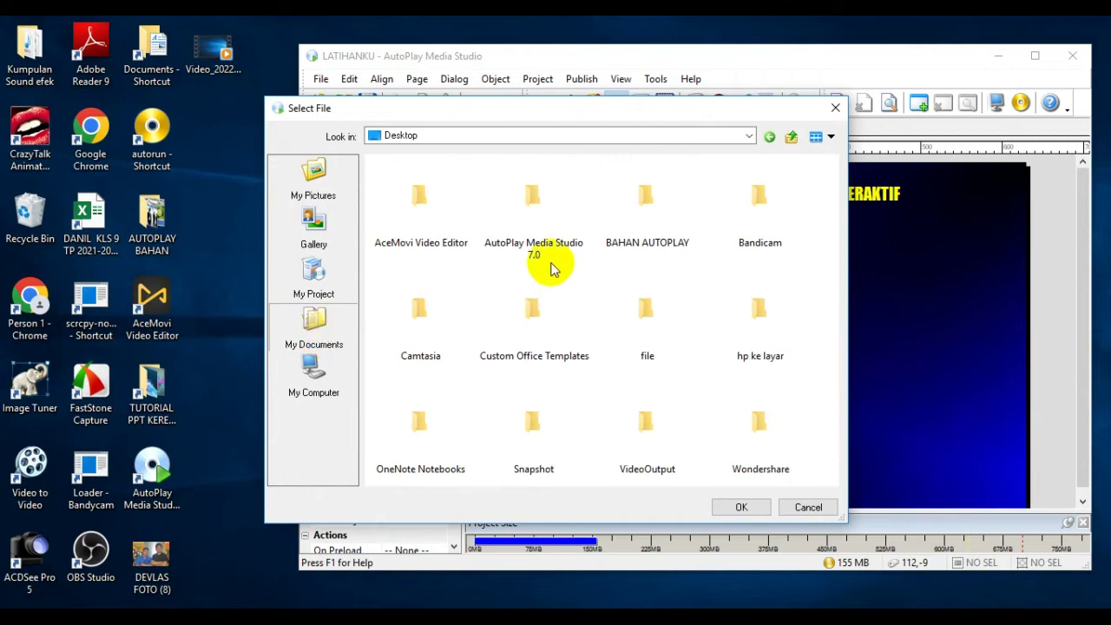
double_click(529, 218)
double_click(439, 222)
double_click(434, 244)
double_click(434, 245)
double_click(436, 246)
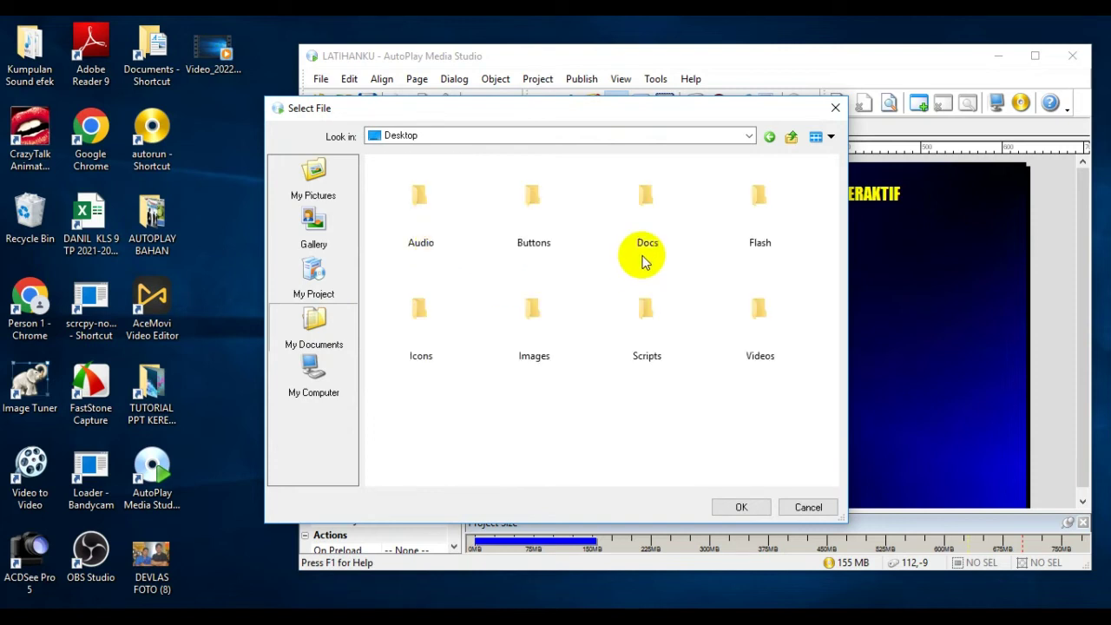
double_click(646, 228)
left_click(411, 250)
double_click(411, 250)
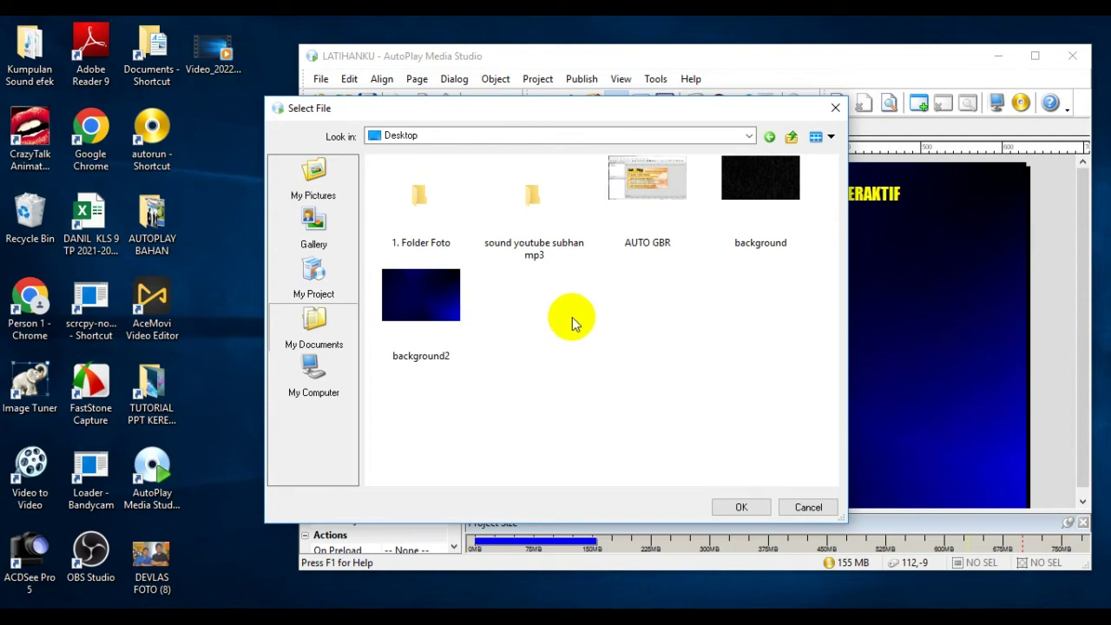
left_click(651, 201)
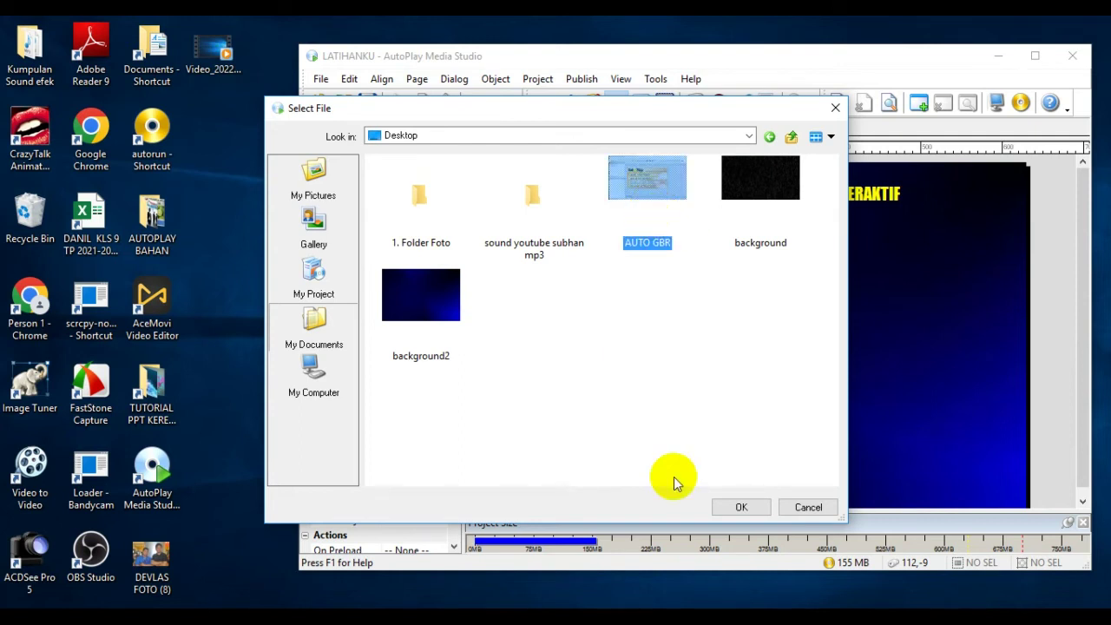
left_click(763, 514)
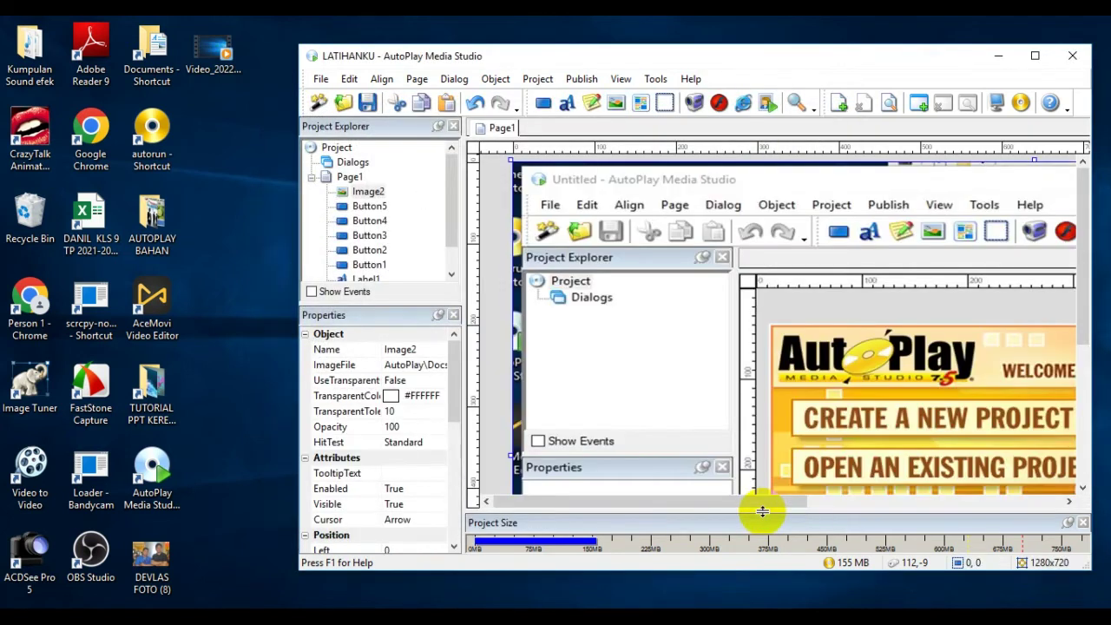
Shrink the inserted AutoPlay screenshot image to about 351x226 and place it beside the column of buttons at about 227, 110
left_click_drag(513, 156, 833, 381)
left_click_drag(944, 415, 829, 363)
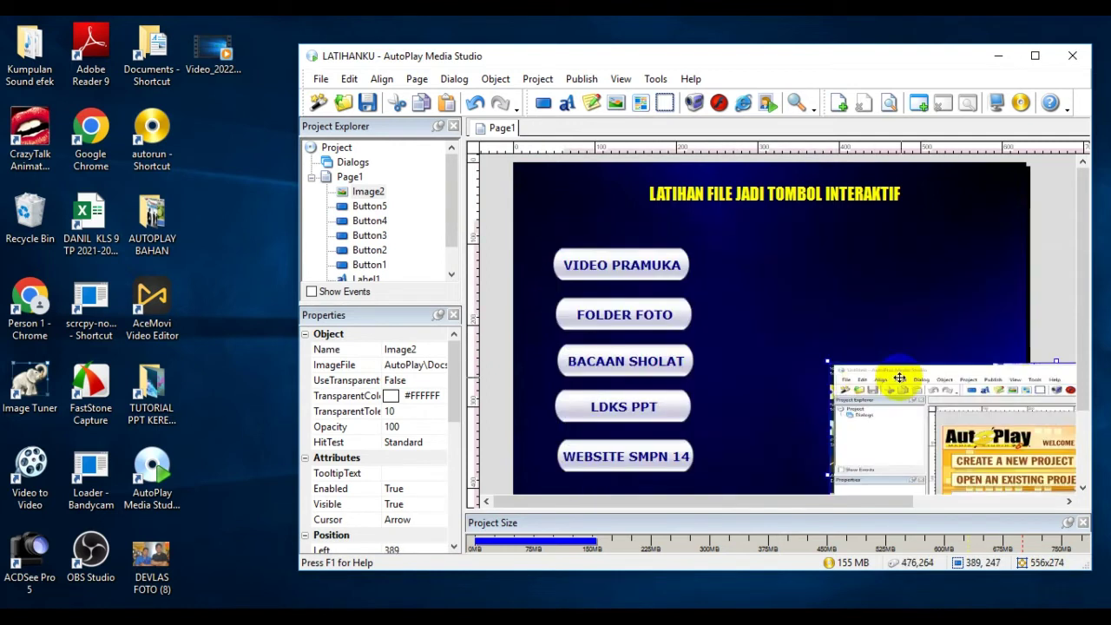
left_click_drag(920, 401, 793, 307)
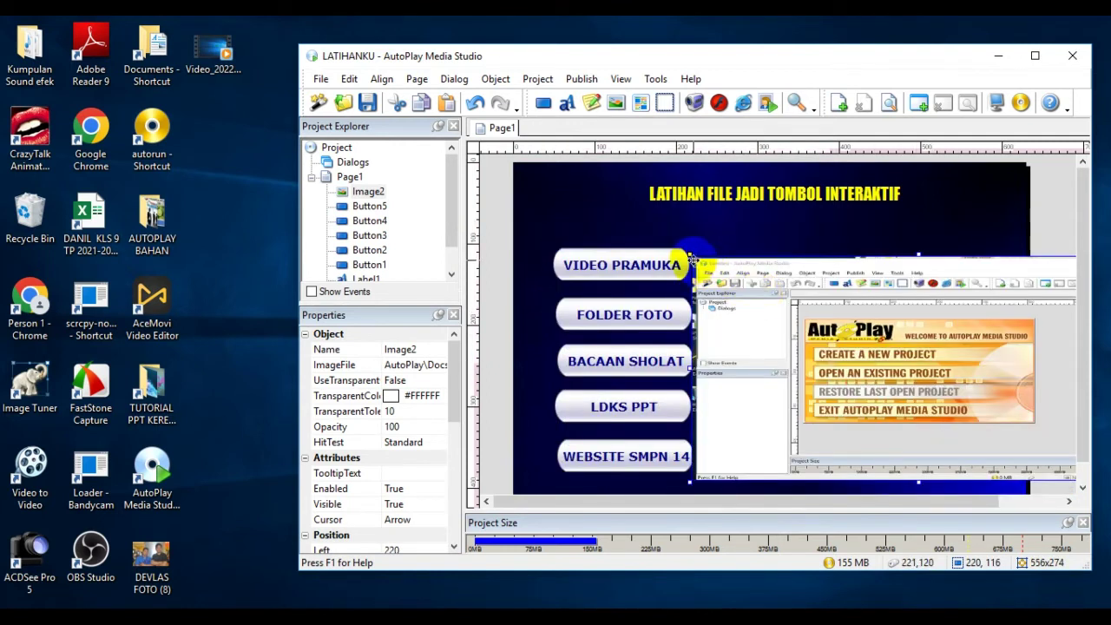
left_click_drag(689, 255, 807, 306)
left_click_drag(933, 345, 826, 296)
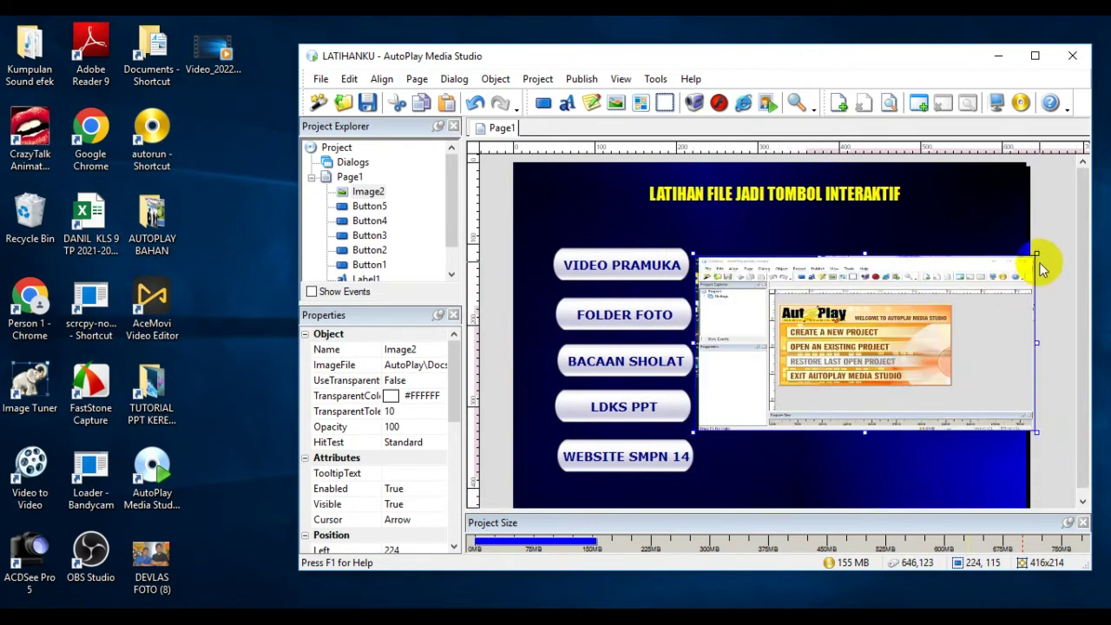
left_click_drag(1035, 256, 983, 306)
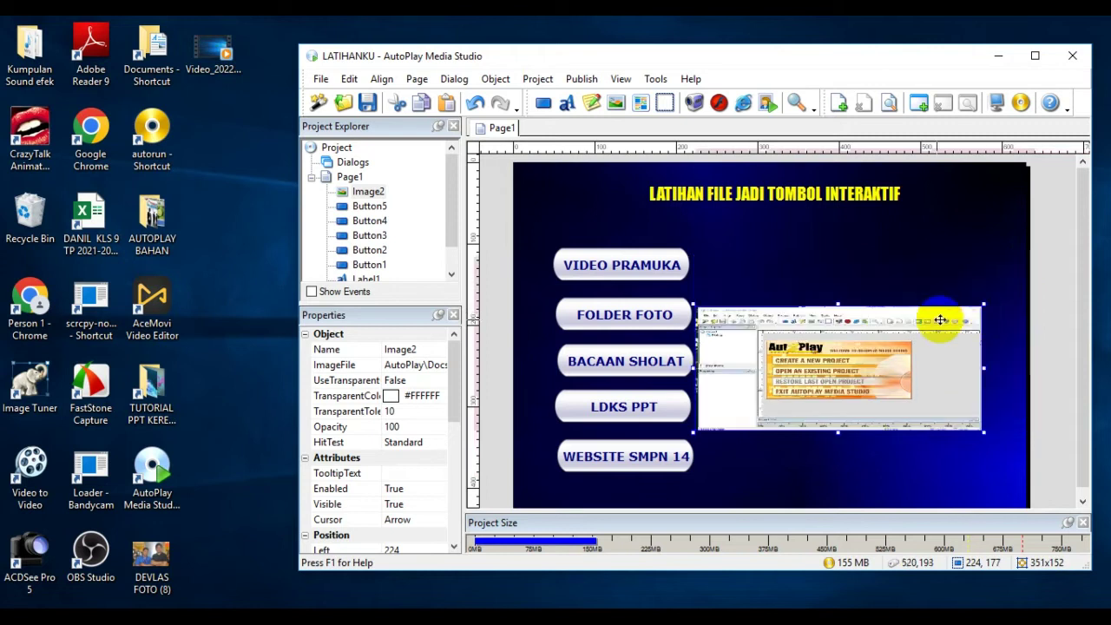
left_click_drag(894, 341, 897, 288)
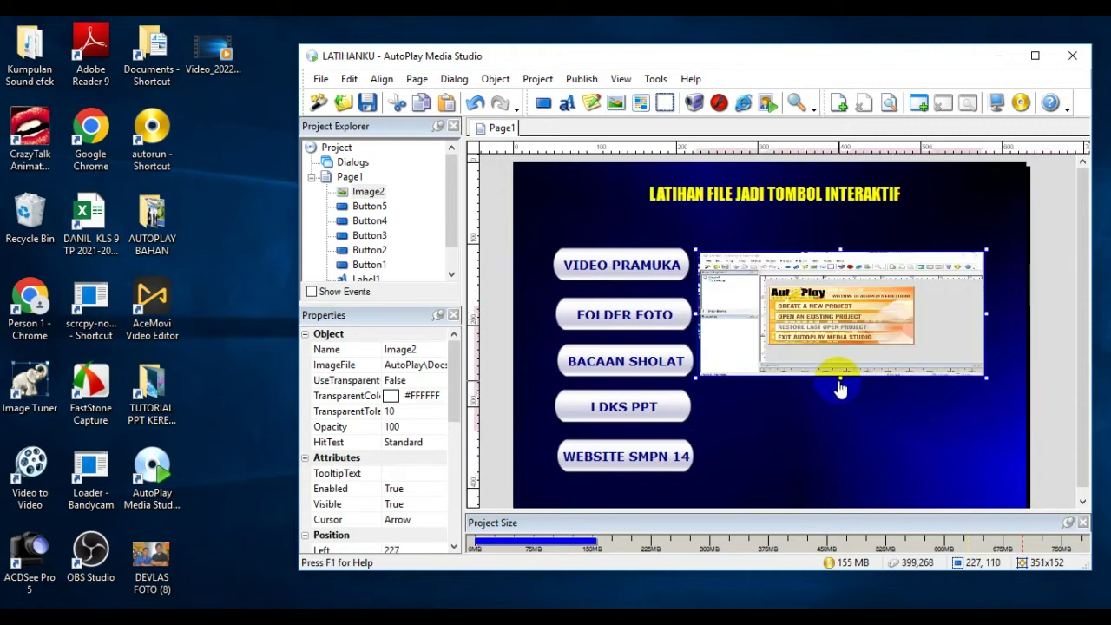
left_click_drag(842, 378, 847, 446)
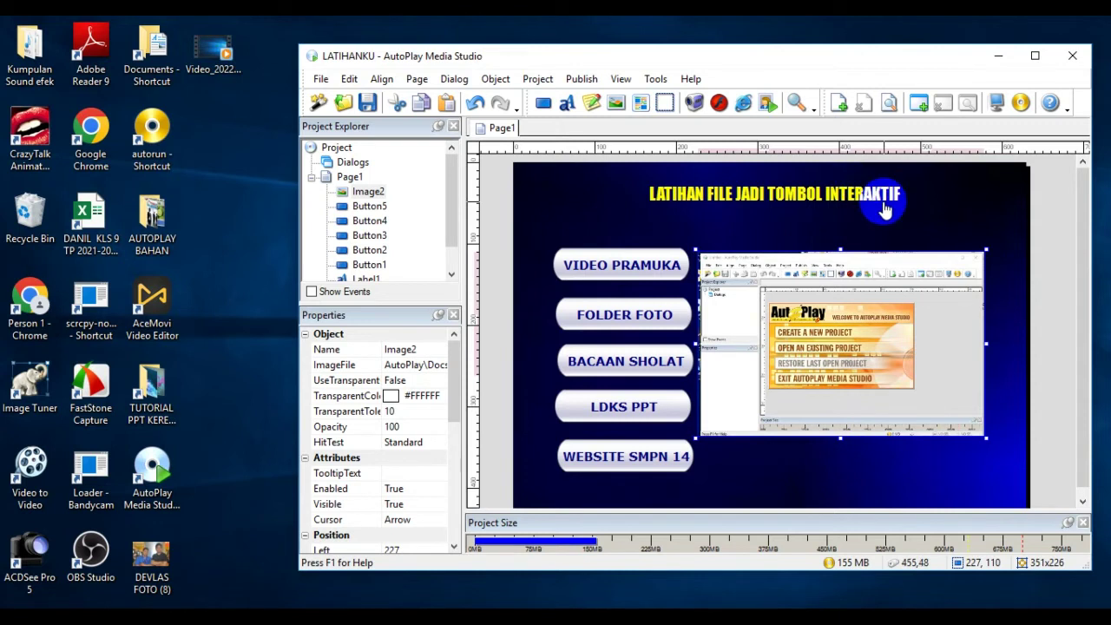
Copy the LATIHAN FILE JADI TOMBOL INTERAKTIF title label and place the copy below the original at about 232, 74
left_click(882, 208)
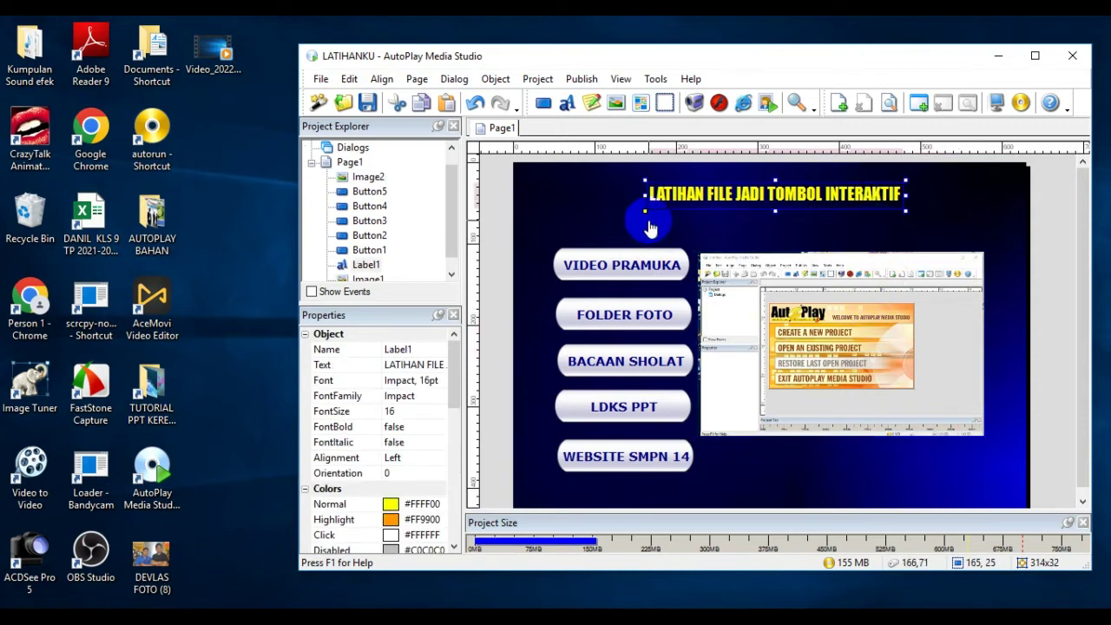
left_click(349, 78)
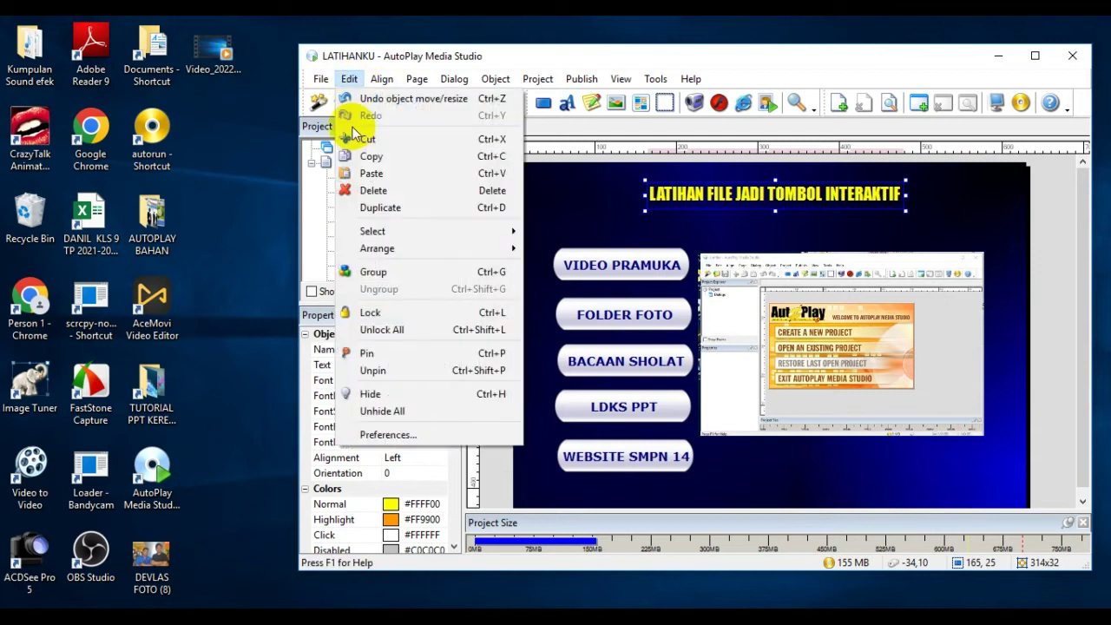
left_click(378, 173)
left_click(349, 78)
left_click(373, 174)
left_click_drag(758, 204, 811, 242)
Change the copied label's text to Dengan and move it directly under the title
double_click(819, 241)
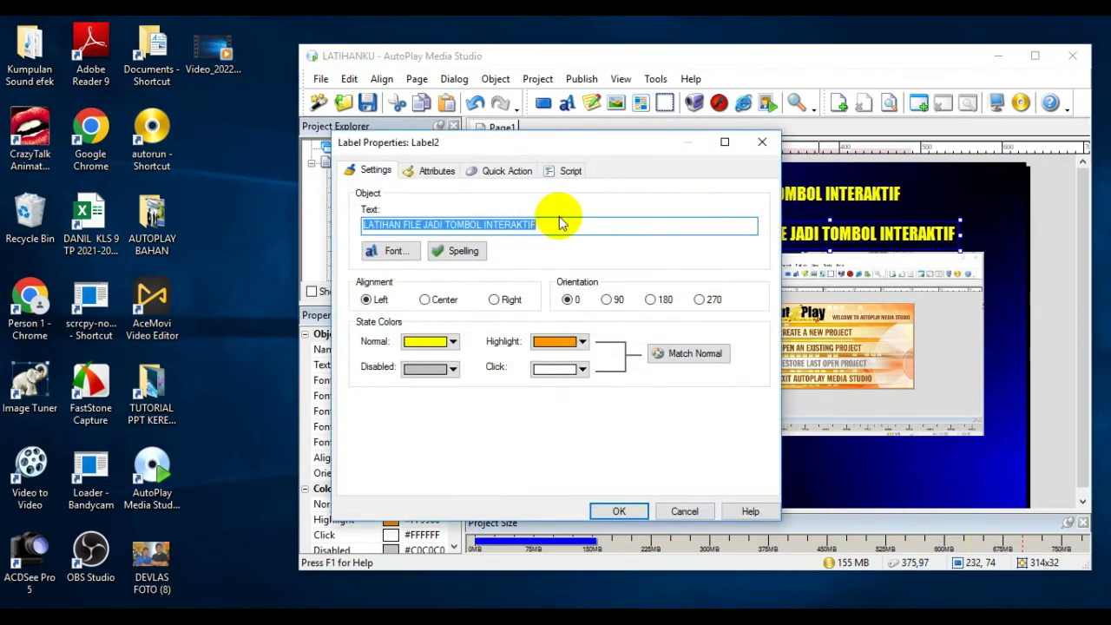
type("Dengan")
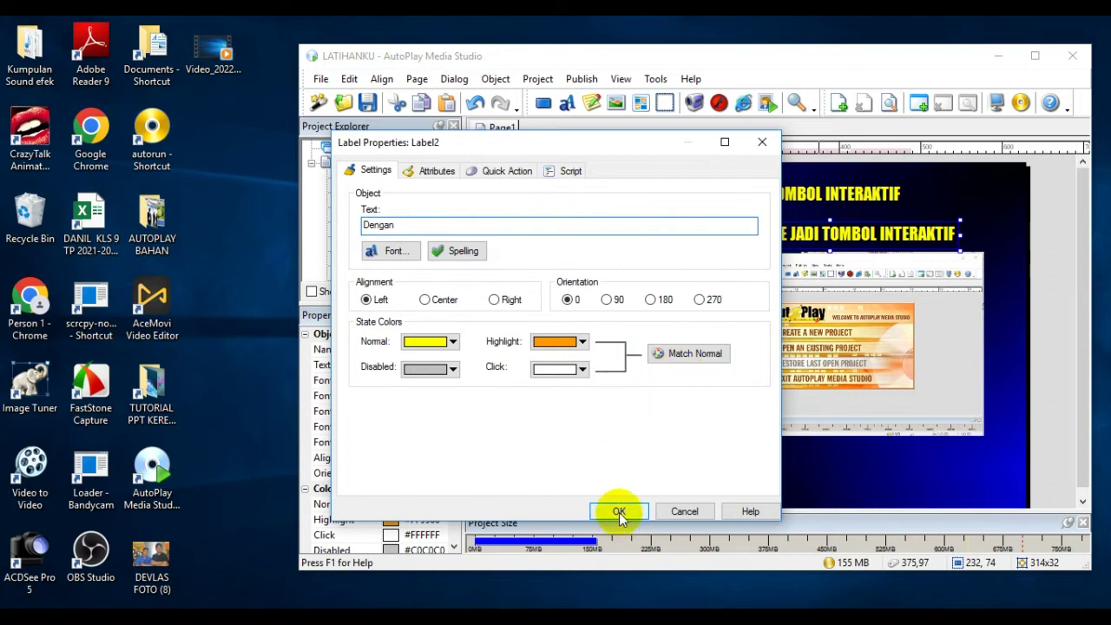
left_click(619, 512)
left_click_drag(739, 232, 816, 217)
left_click(833, 270)
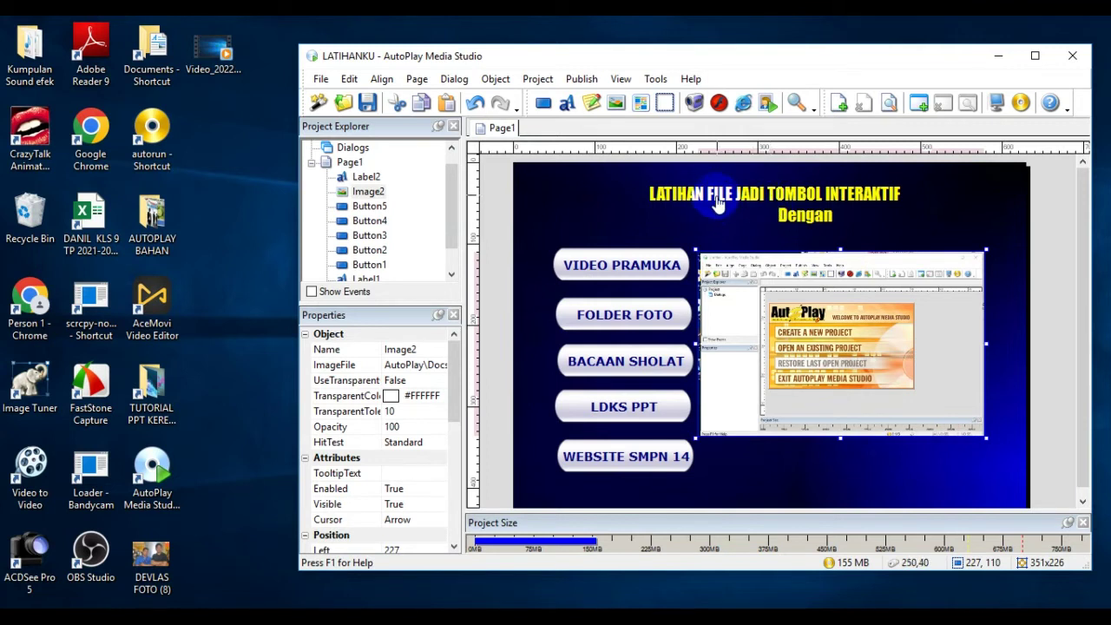
left_click(839, 253)
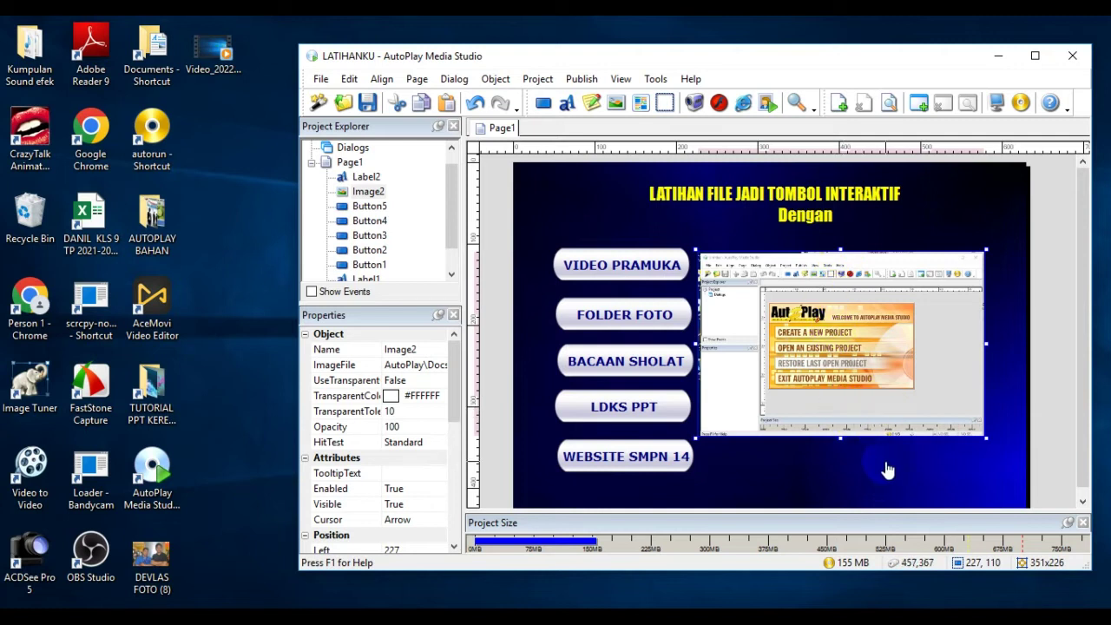
left_click(887, 470)
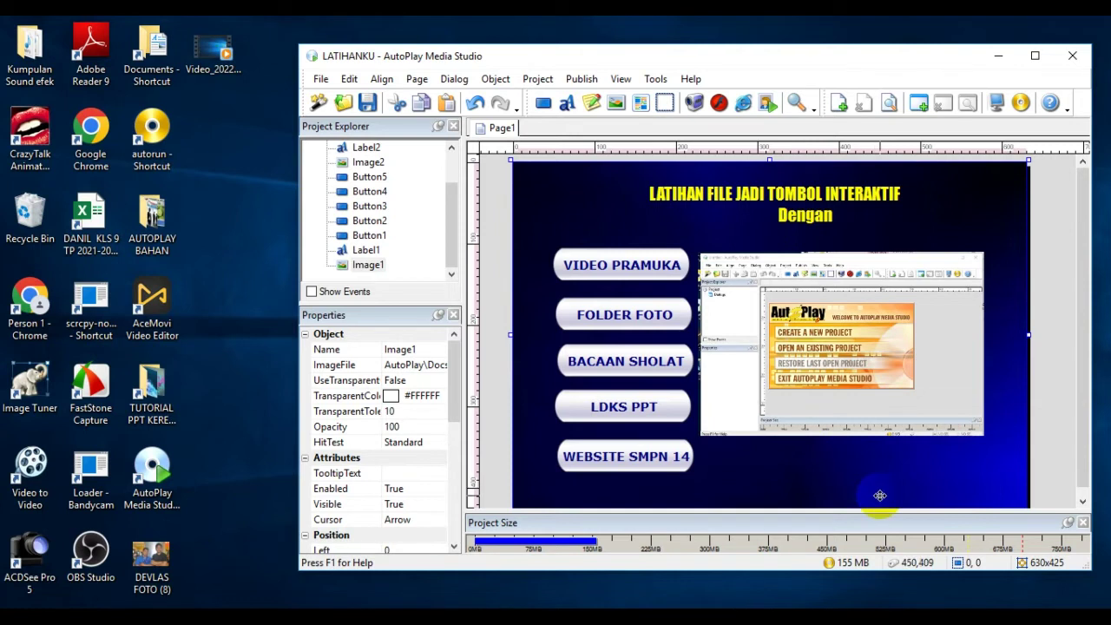
Add a button in the orange 13_1785 style and place it below the picture at about 295, 354, sized about 141x36
left_click(543, 104)
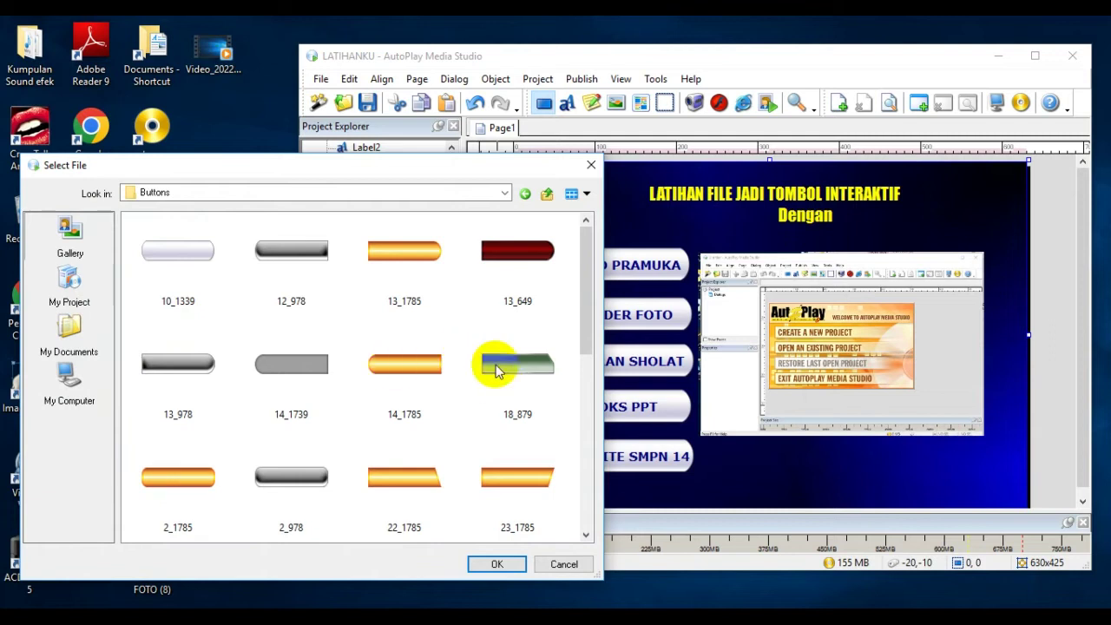
left_click(530, 263)
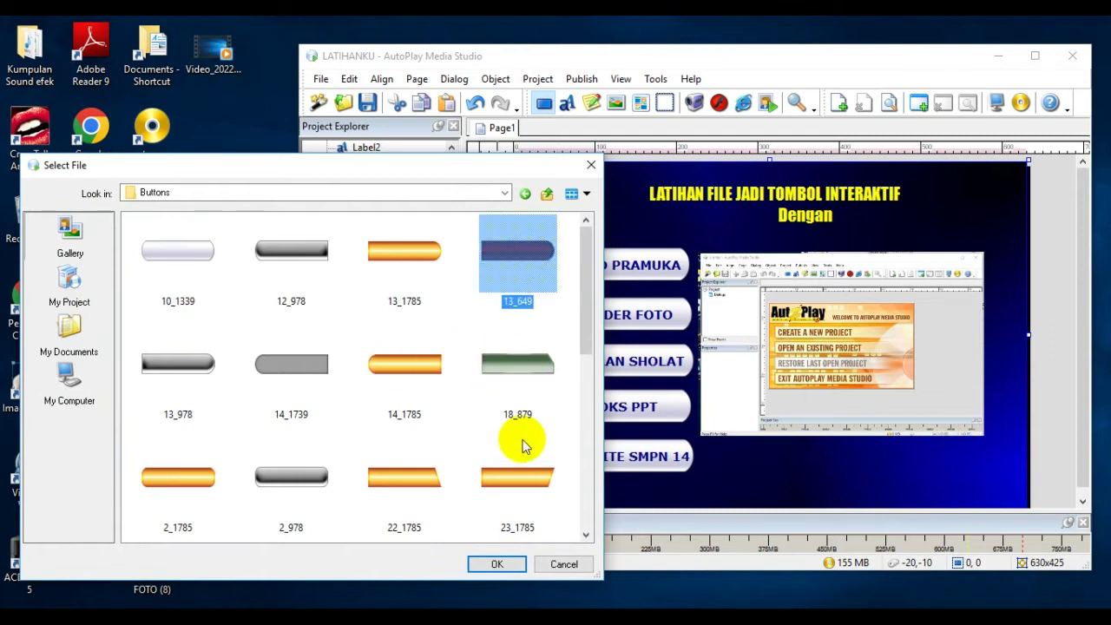
left_click(419, 252)
left_click(496, 564)
left_click_drag(604, 192, 856, 478)
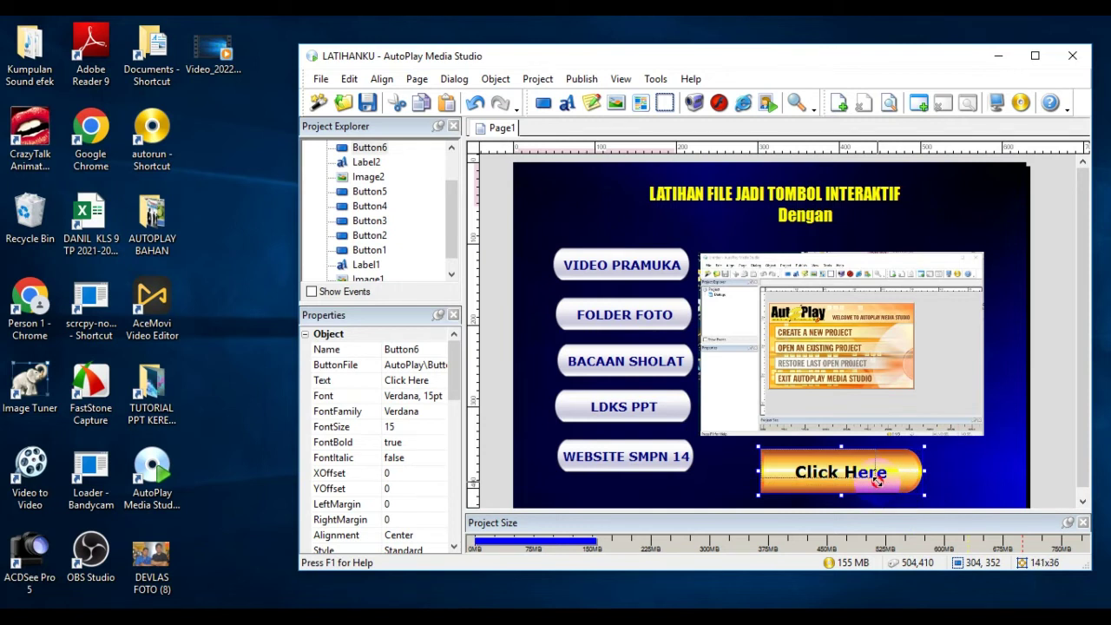
left_click_drag(832, 473, 809, 468)
Set the orange button's text to MUSIK ON/OFF with indigo normal, lime green disabled and red highlight colours
double_click(817, 467)
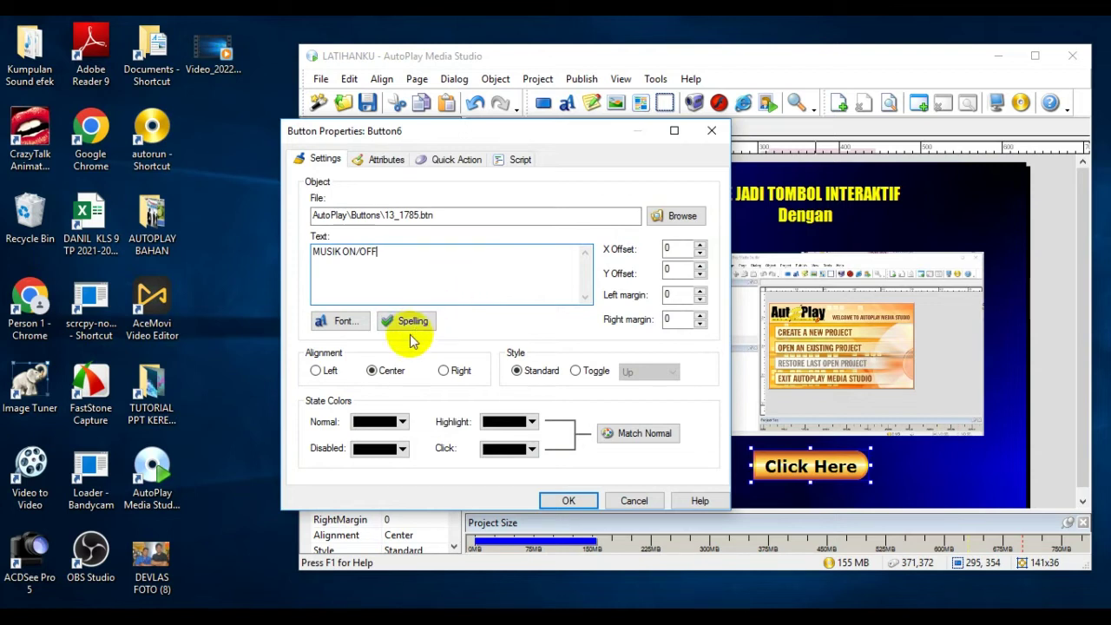
left_click(403, 423)
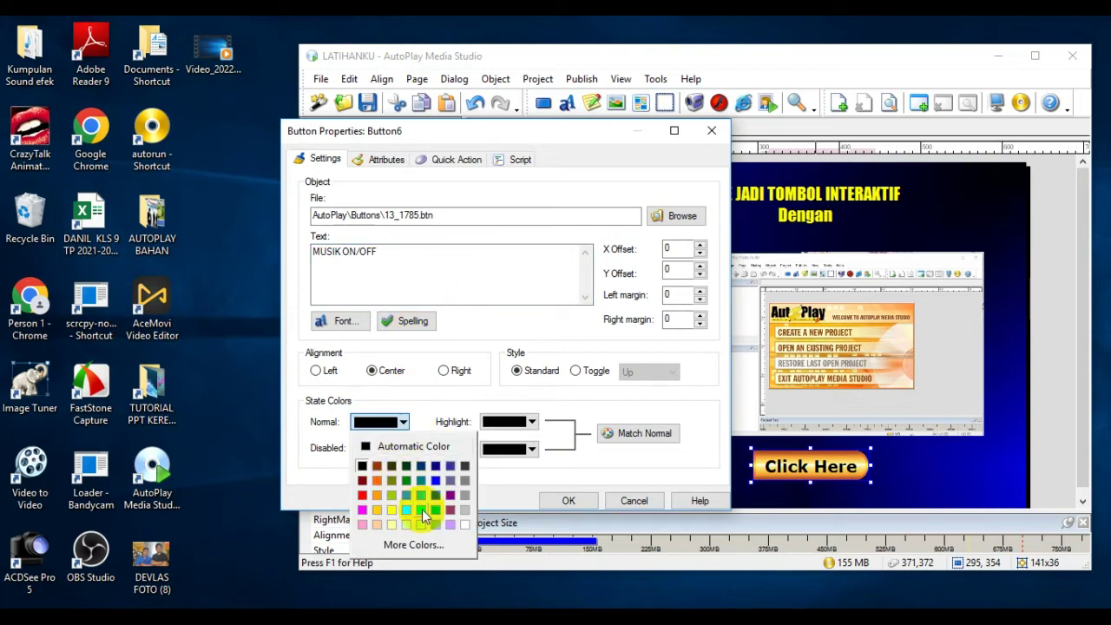
left_click(450, 473)
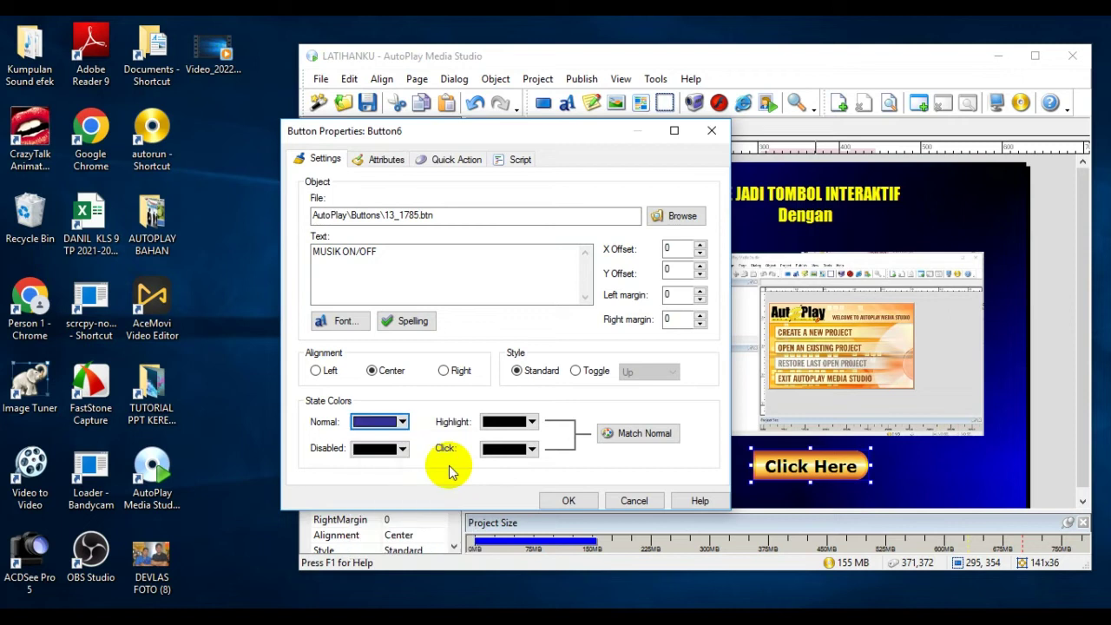
left_click(403, 450)
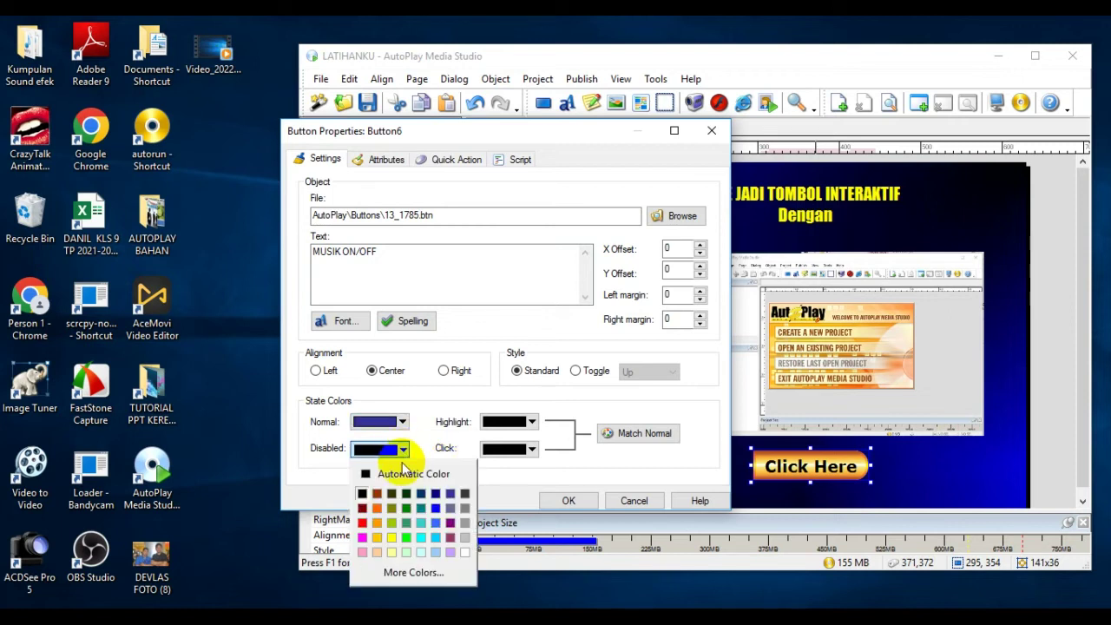
left_click(391, 524)
left_click(532, 423)
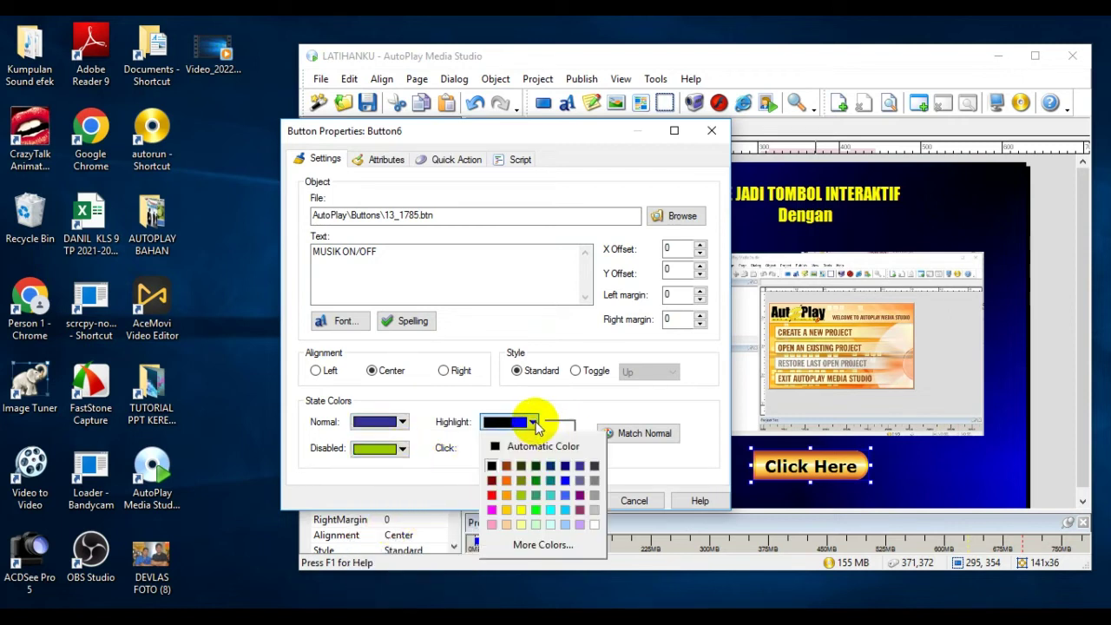
left_click(491, 497)
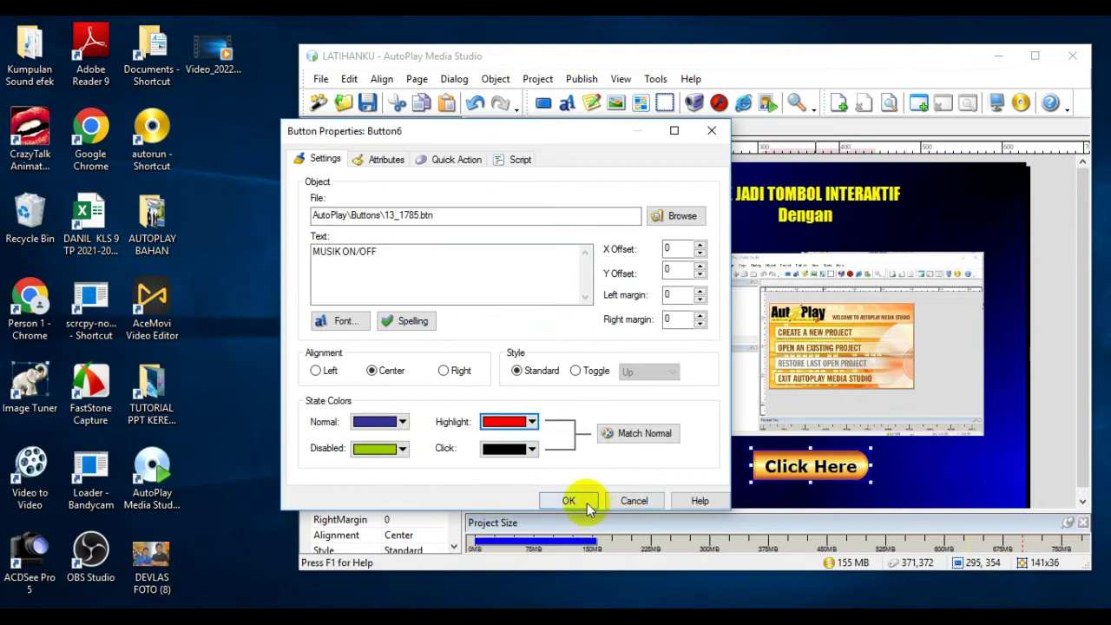
left_click(573, 501)
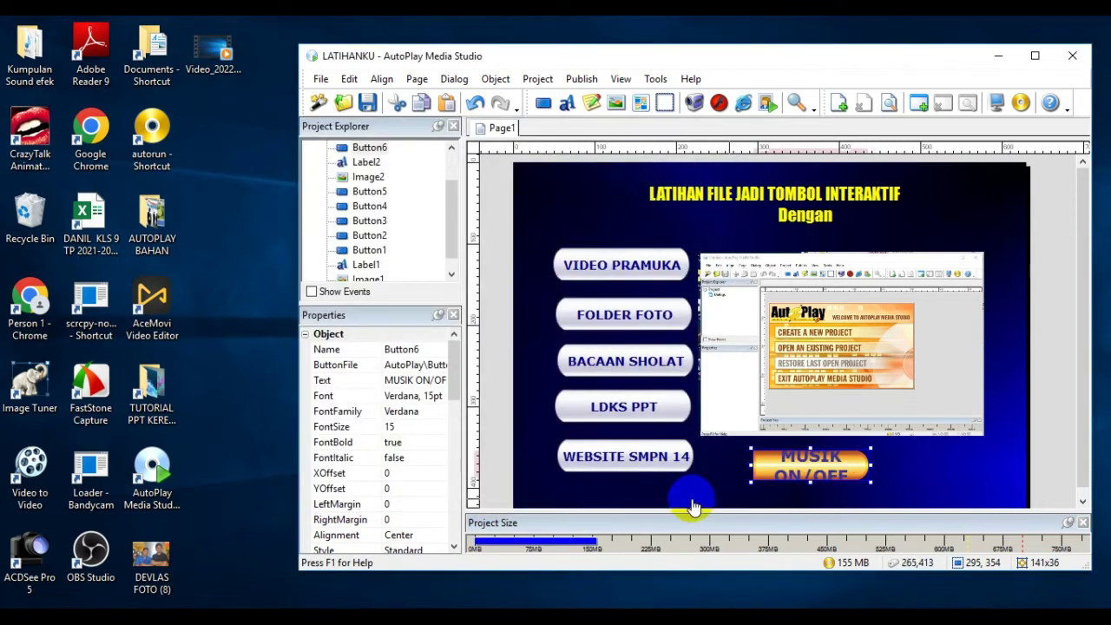
Set the MUSIK ON/OFF button's font size to 10
double_click(810, 472)
left_click(350, 317)
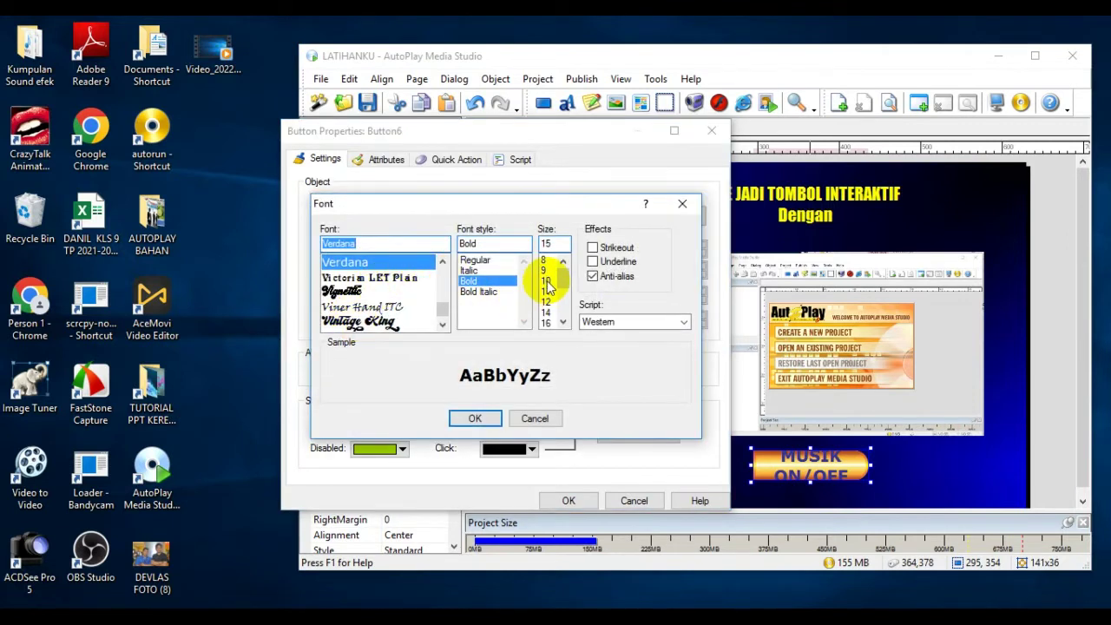
left_click(477, 418)
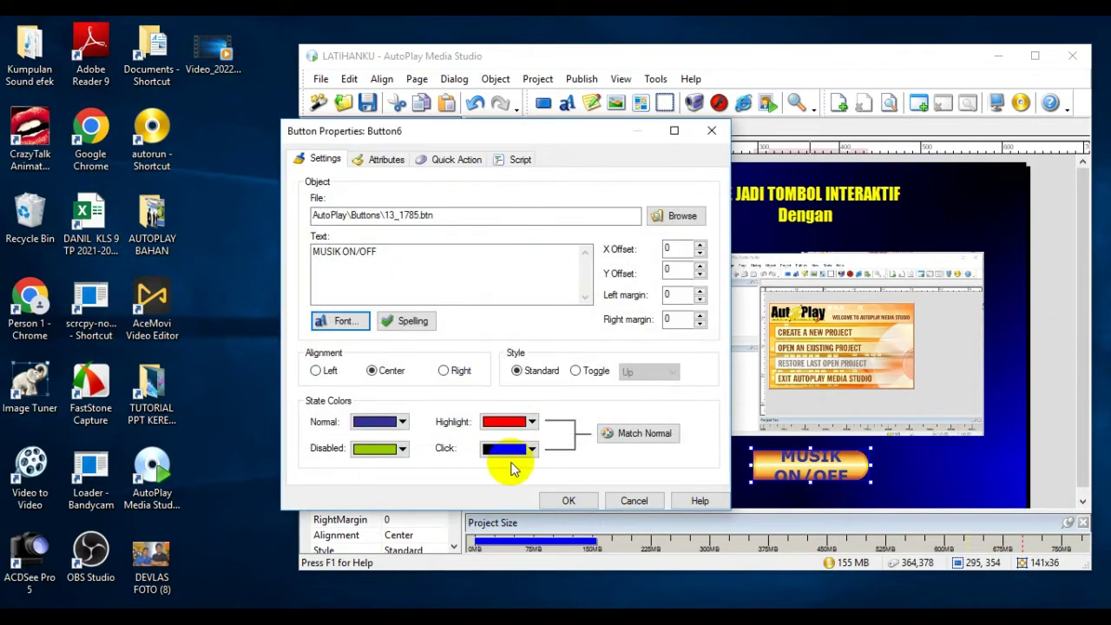
left_click(569, 502)
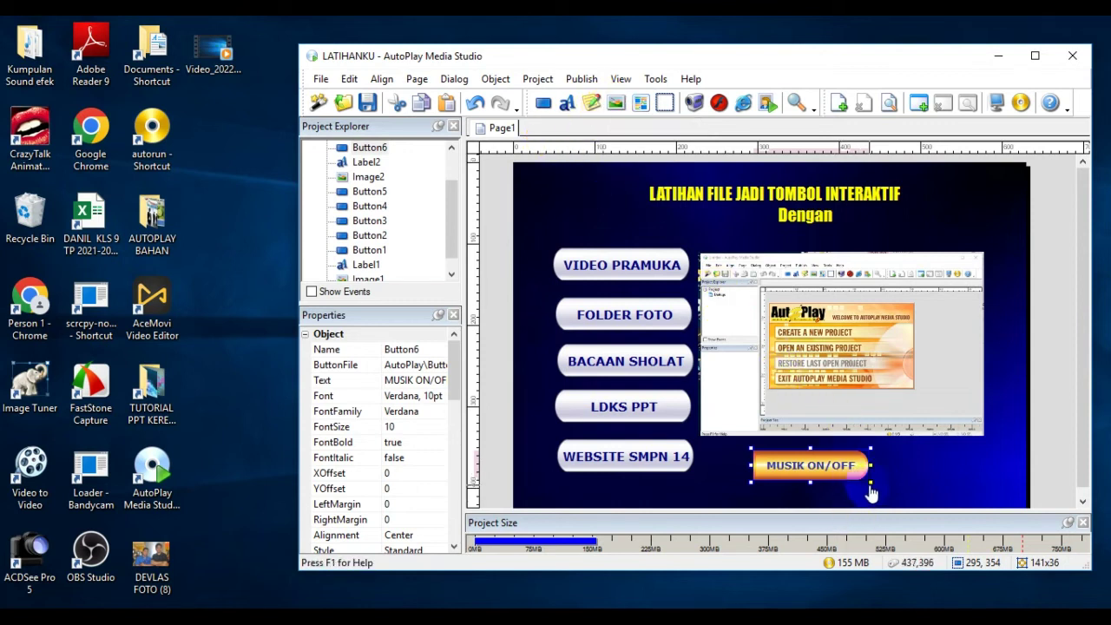
Add a label with the author's channel name, using white as its normal colour and yellow as its highlight colour
left_click(561, 107)
double_click(565, 184)
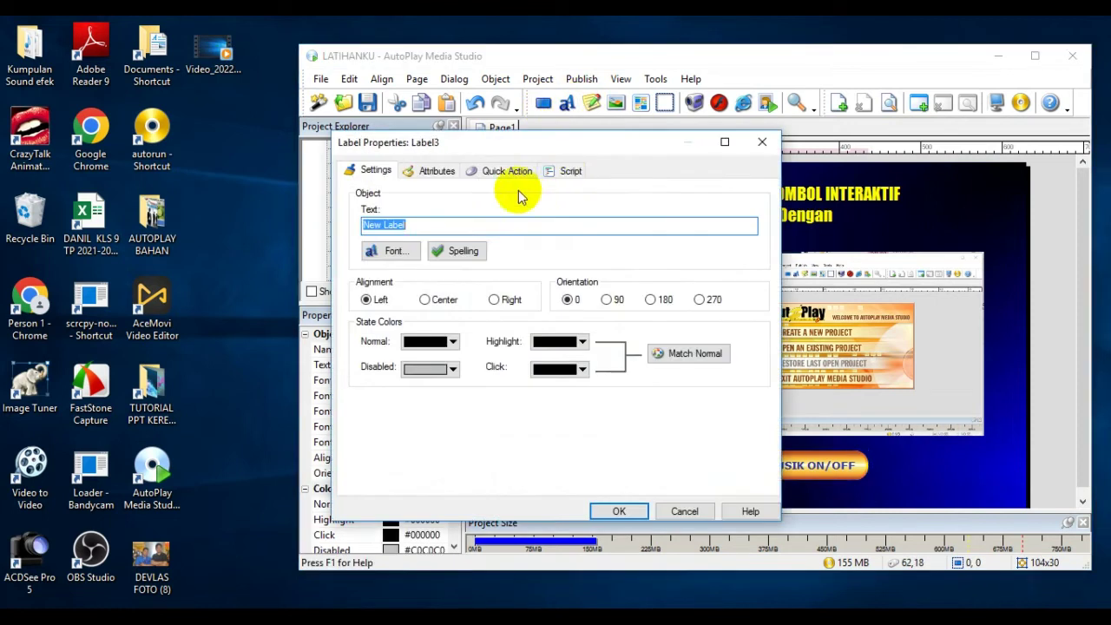
type("sUB")
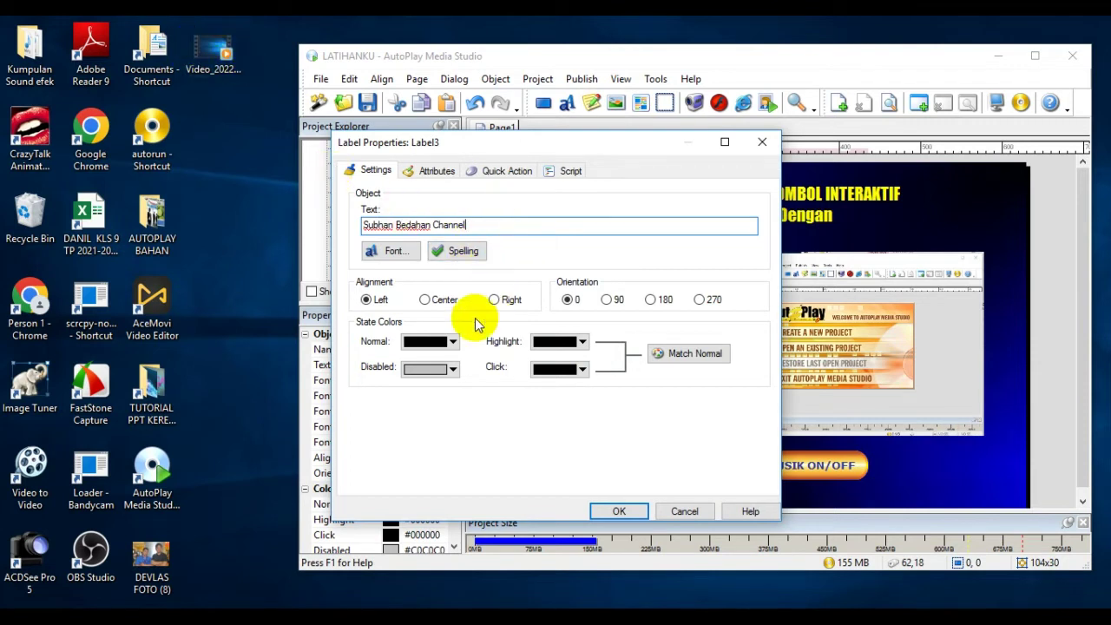
left_click(453, 341)
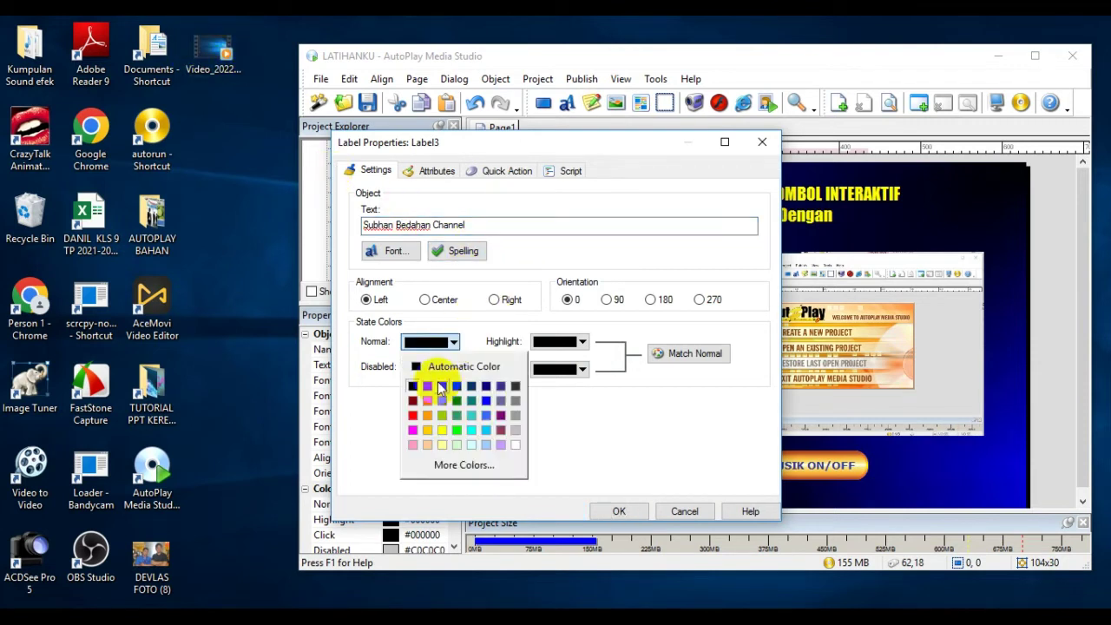
left_click(515, 445)
left_click(582, 343)
left_click(573, 430)
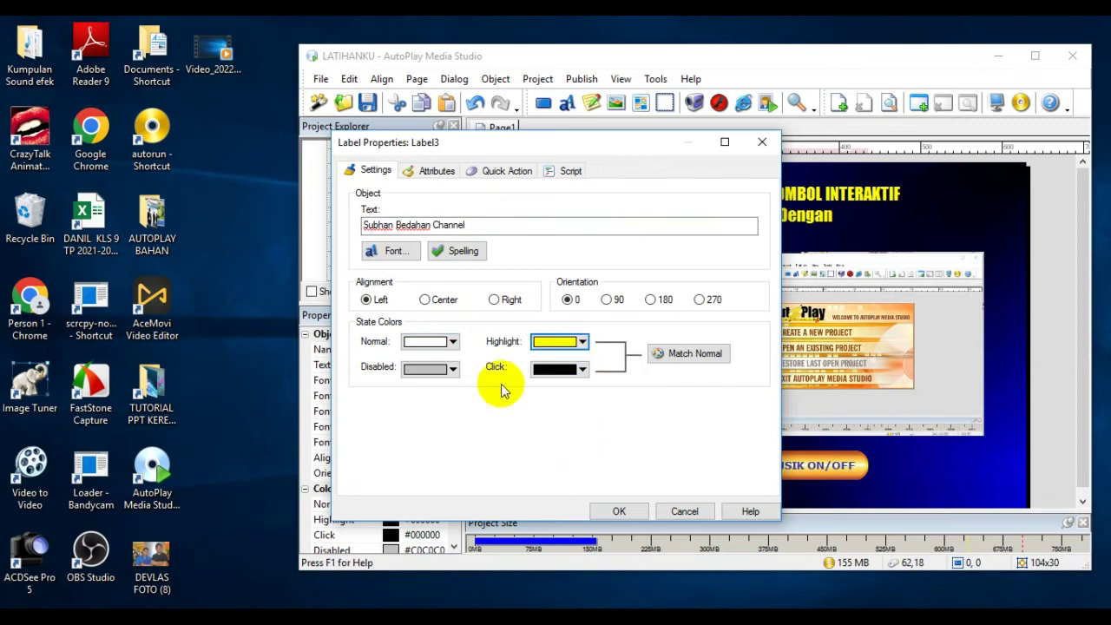
left_click(615, 512)
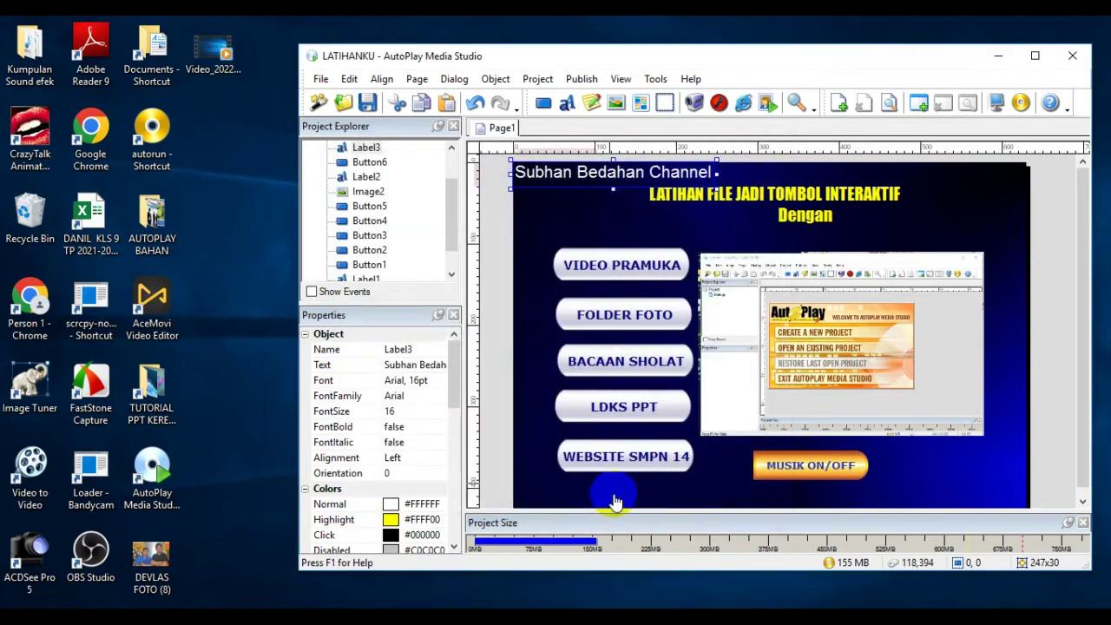
Move the channel name label to the page's lower right area and set its font size to 10
left_click_drag(726, 346, 931, 501)
double_click(933, 494)
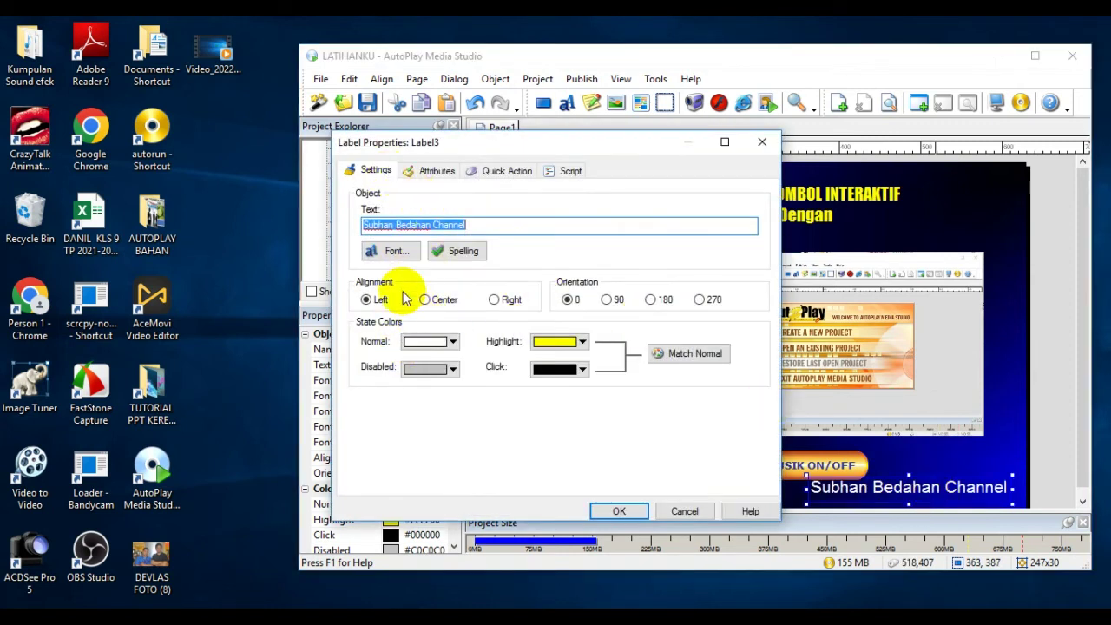
left_click(394, 251)
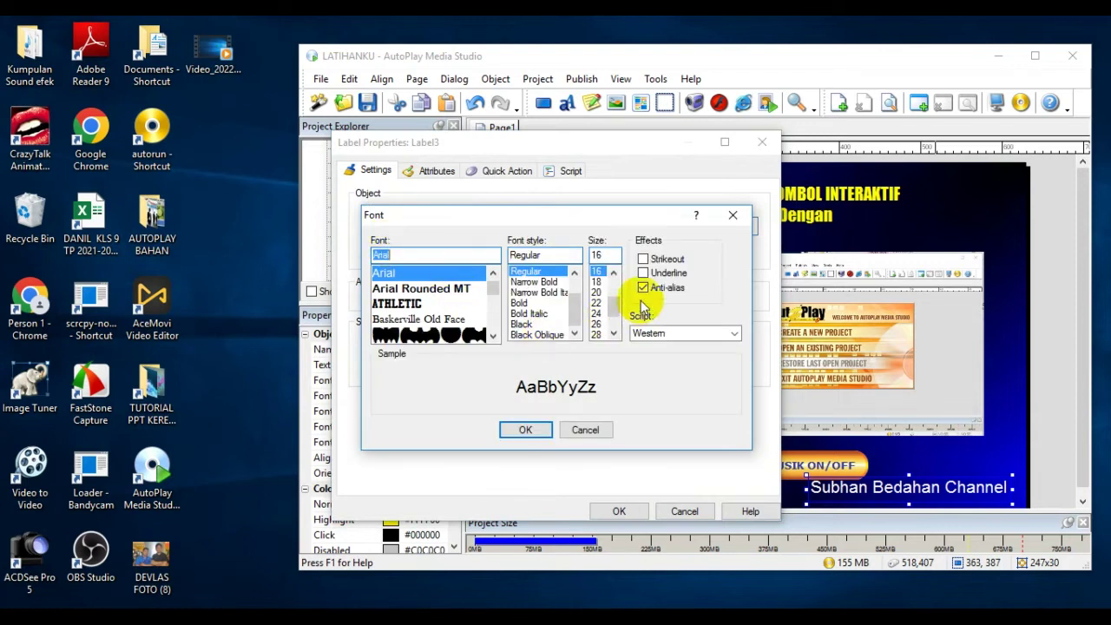
scroll(616, 296, "up", 1)
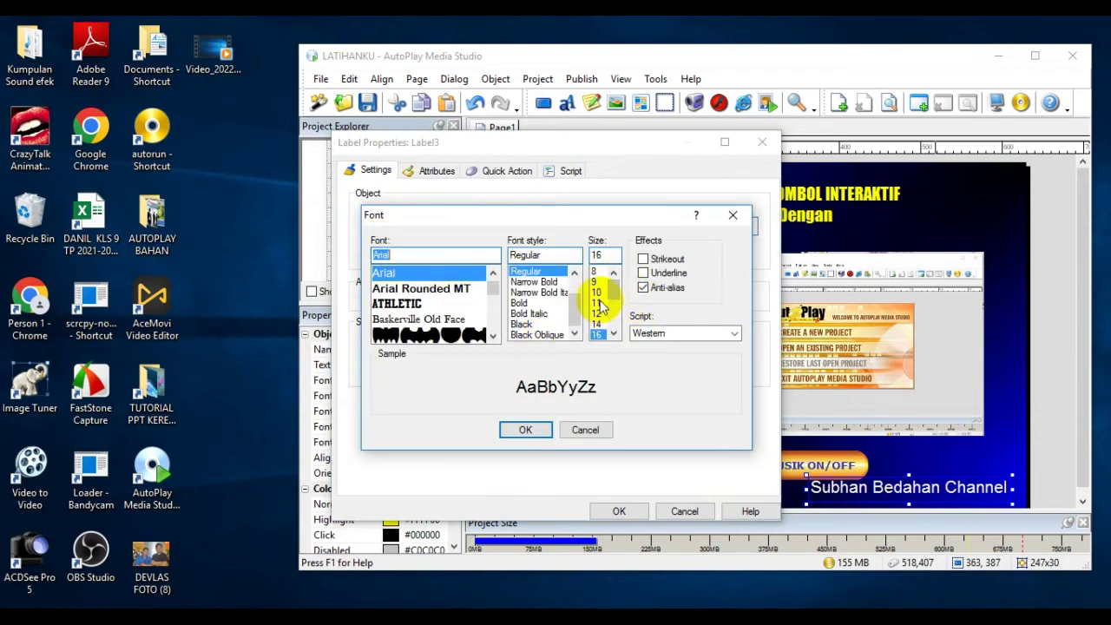
left_click(597, 293)
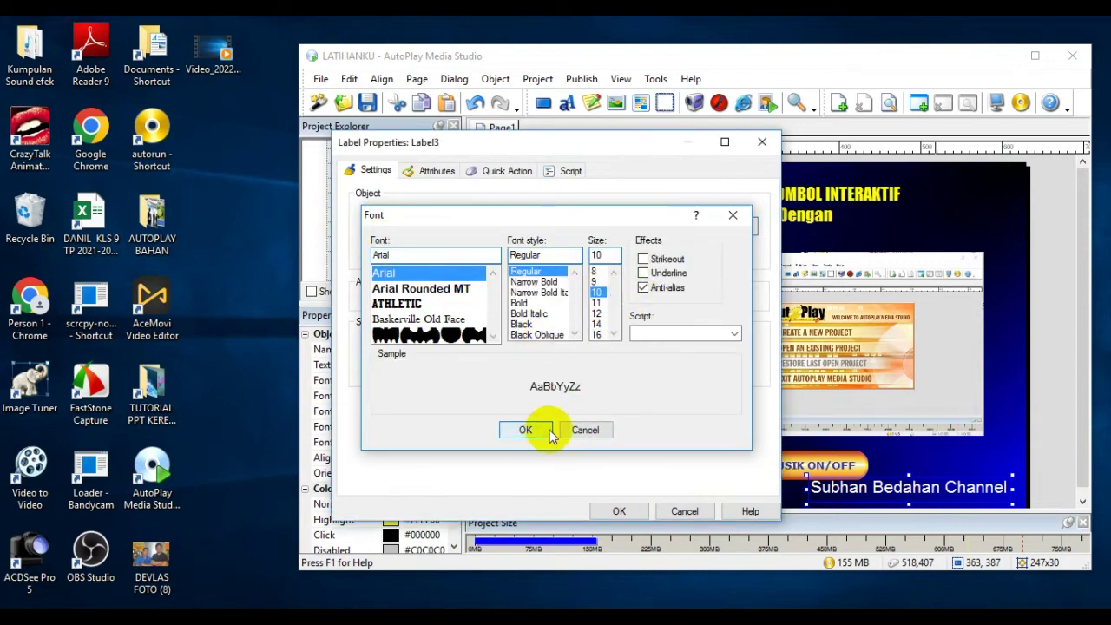
left_click(545, 435)
left_click(619, 512)
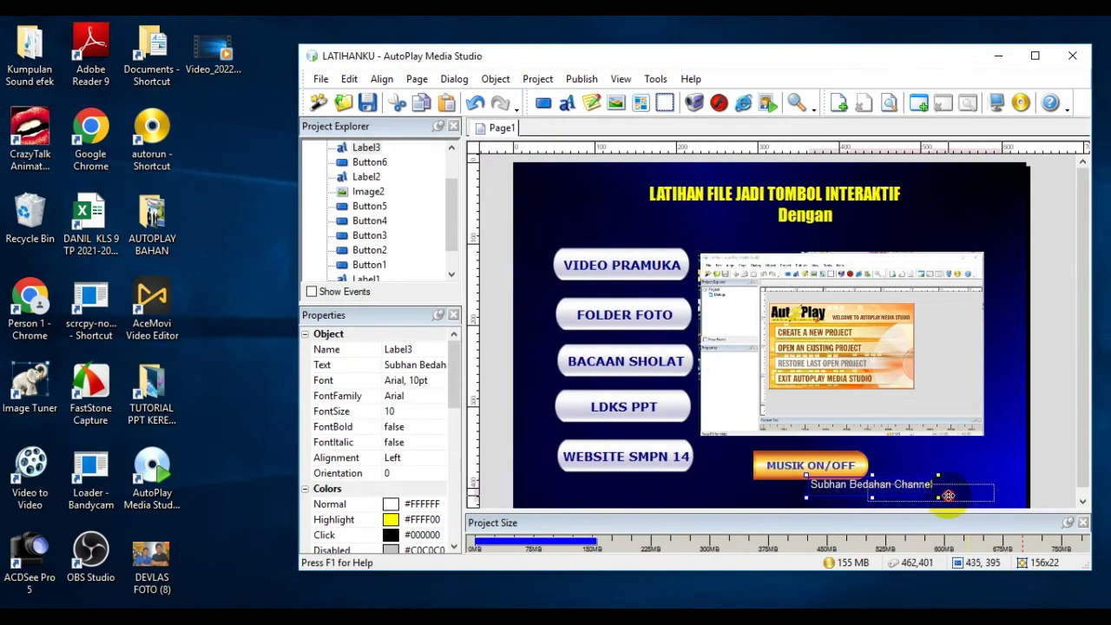
Reposition the channel name label at about 435, 395 and the MUSIK ON/OFF button just above it at about 438, 352
left_click_drag(949, 496, 949, 496)
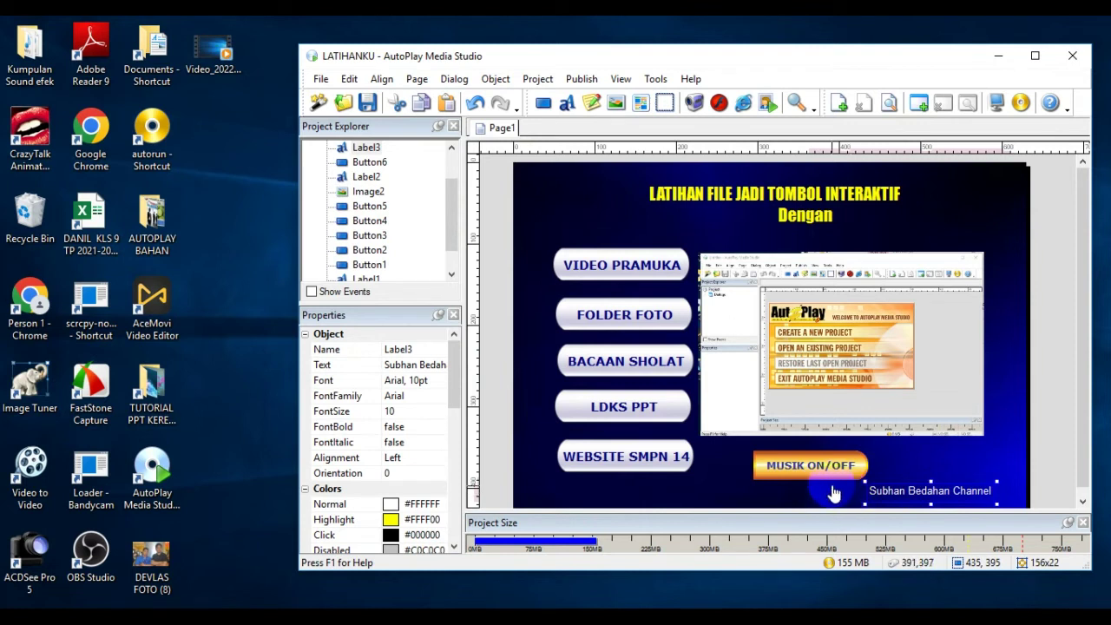
left_click_drag(825, 474, 936, 460)
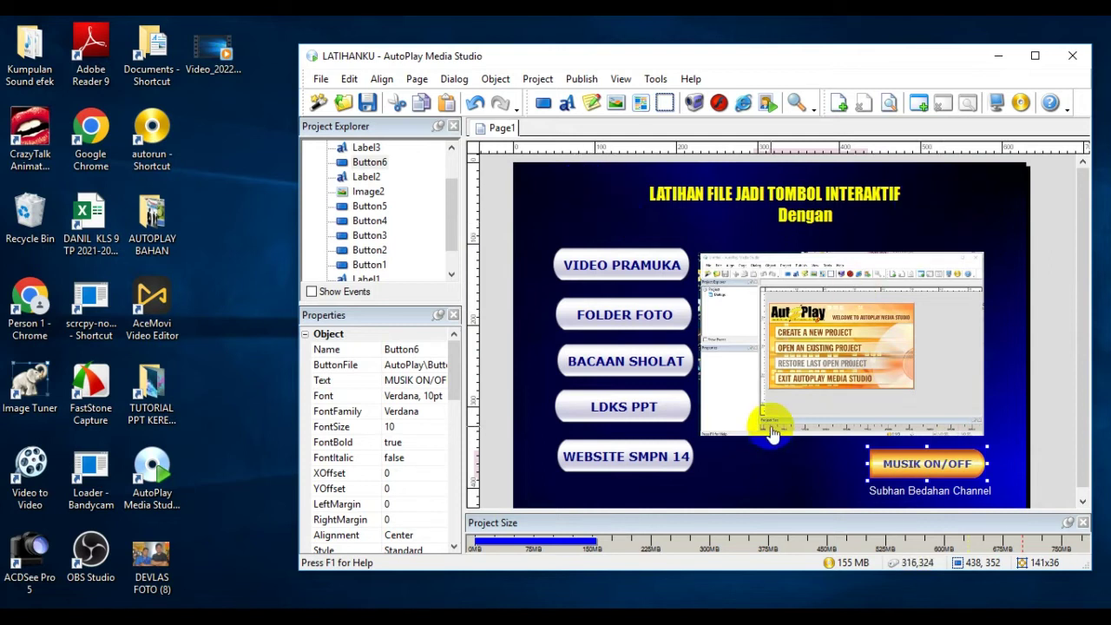
Set both the highlight and click sounds of the VIDEO PRAMUKA button to Custom
left_click(622, 269)
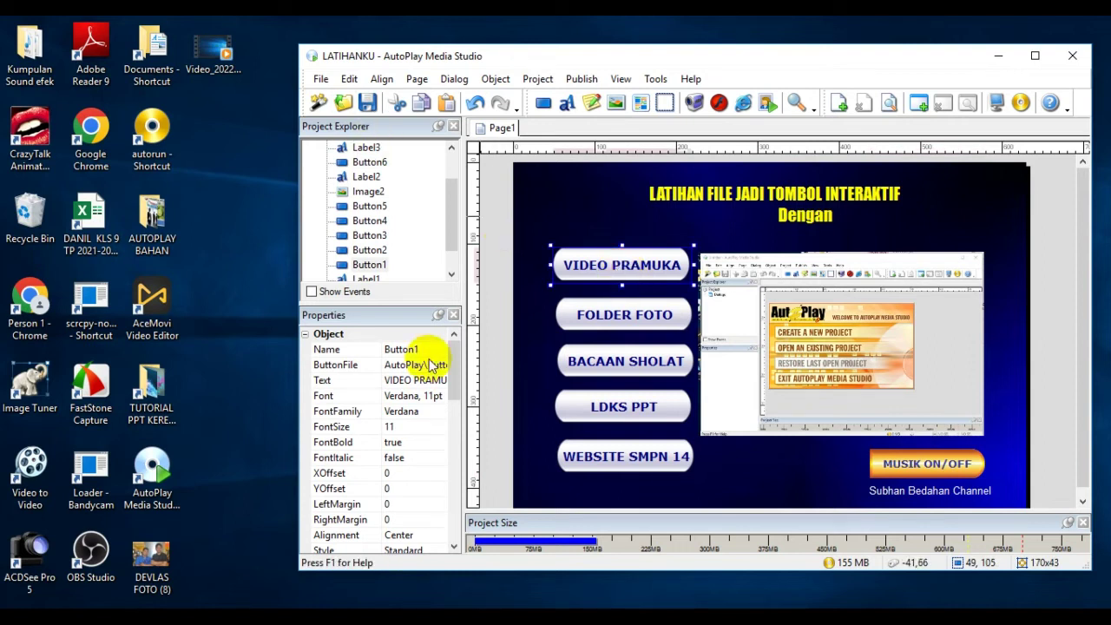
double_click(599, 264)
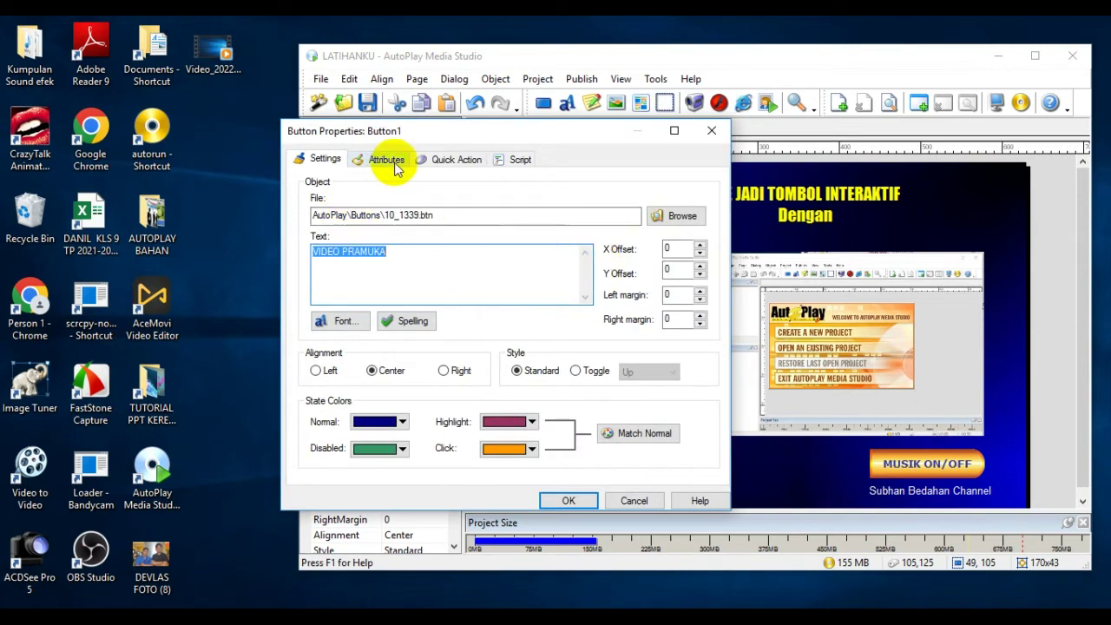
left_click(388, 160)
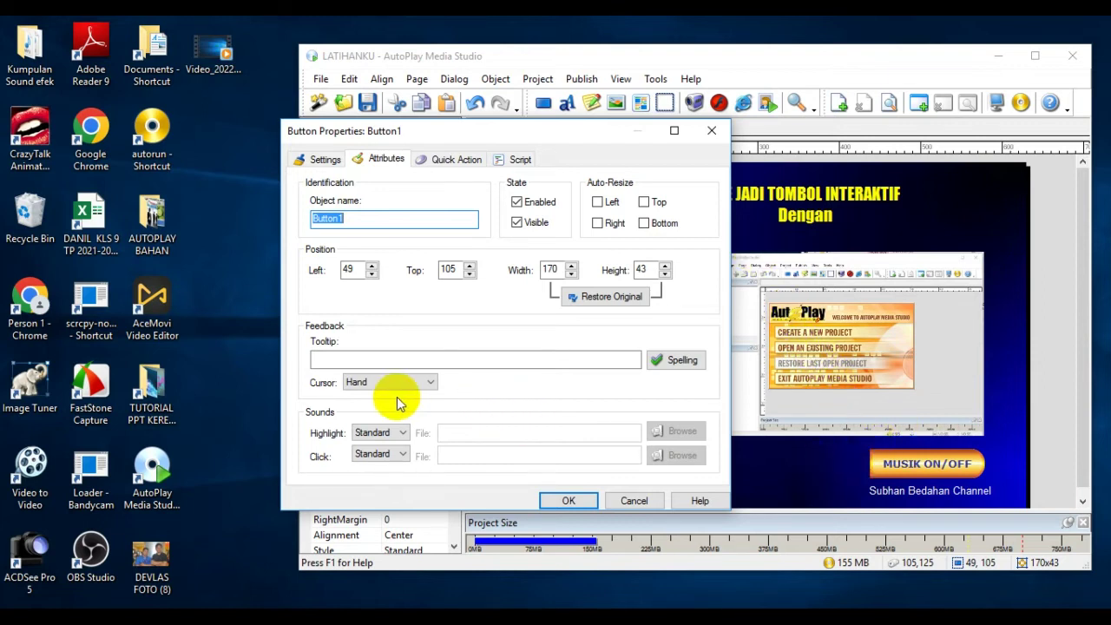
left_click(428, 383)
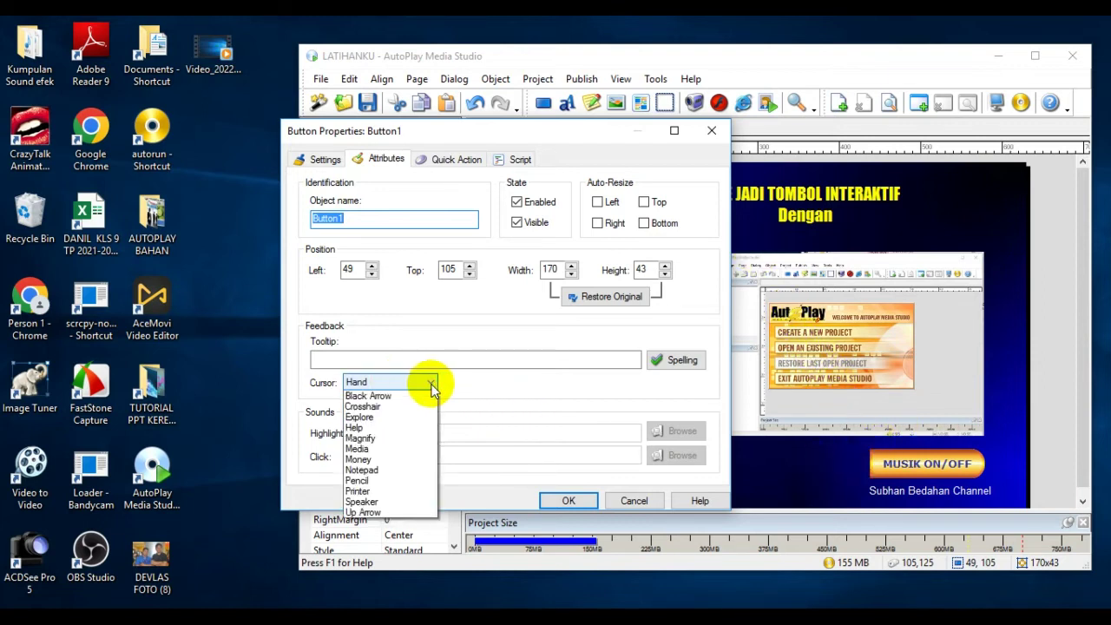
left_click(428, 383)
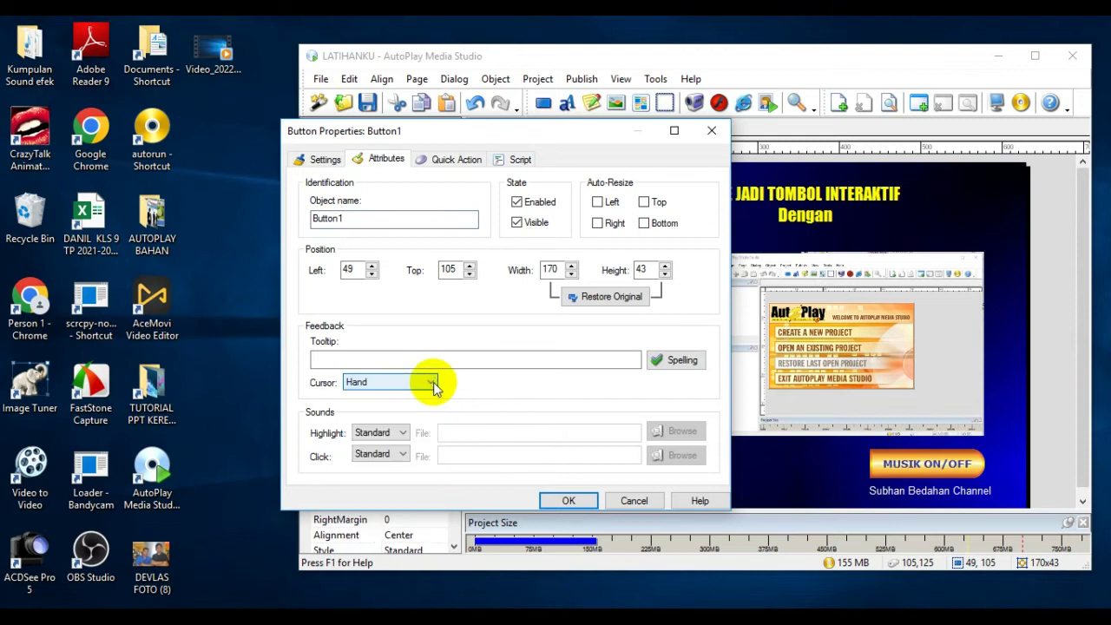
left_click(407, 433)
left_click(391, 474)
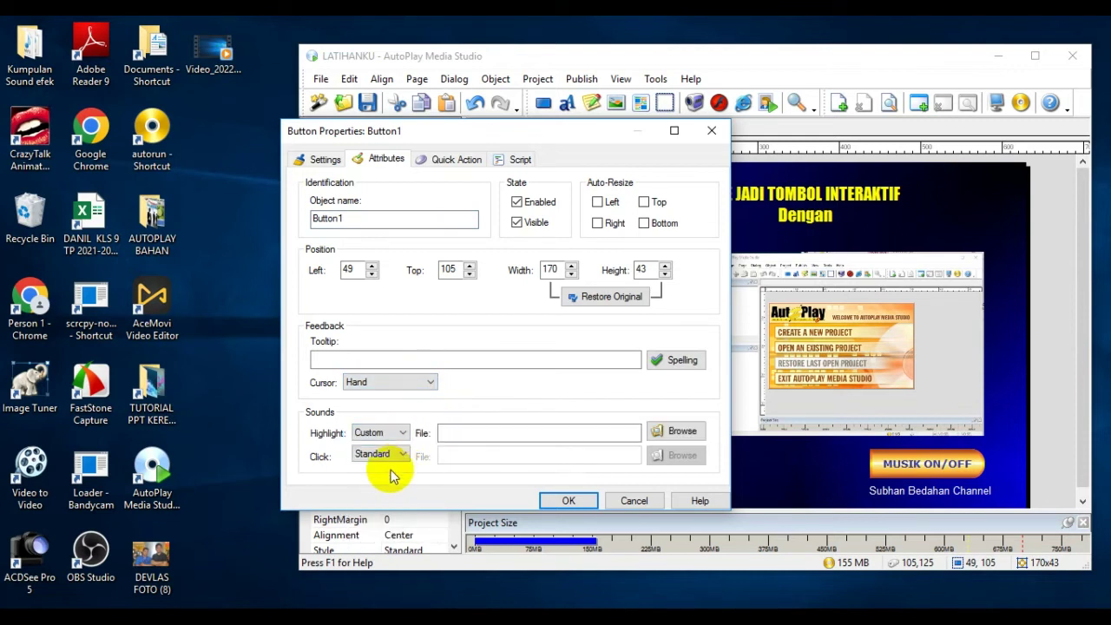
left_click(401, 454)
left_click(391, 493)
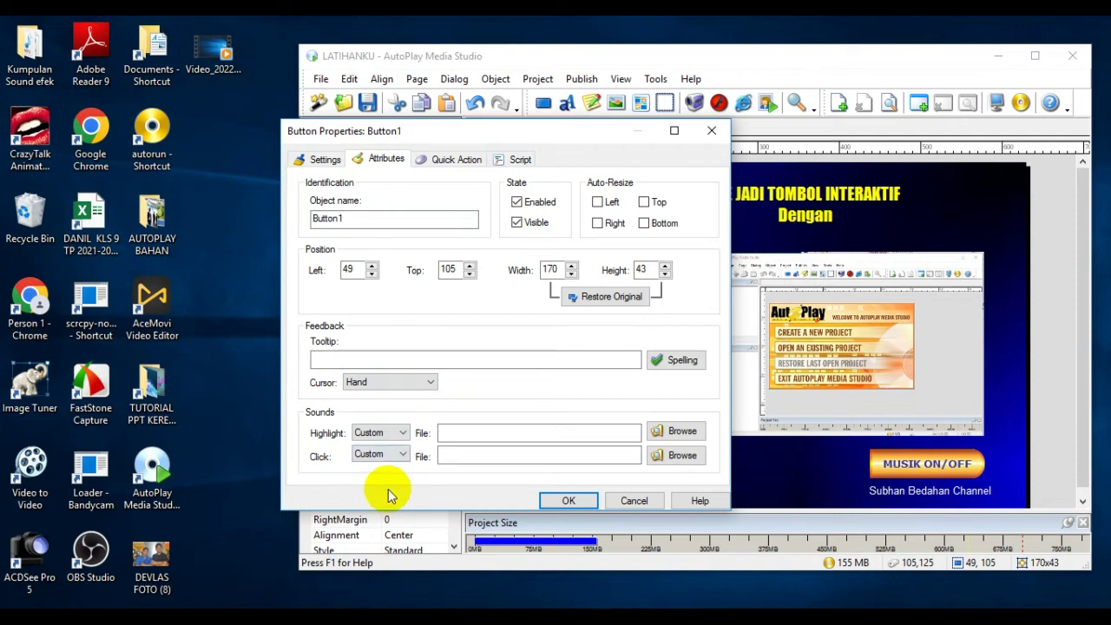
Assign Clav.ogg as the VIDEO PRAMUKA button's highlight sound and Claps.ogg as its click sound, and apply the properties
left_click(675, 431)
left_click(455, 323)
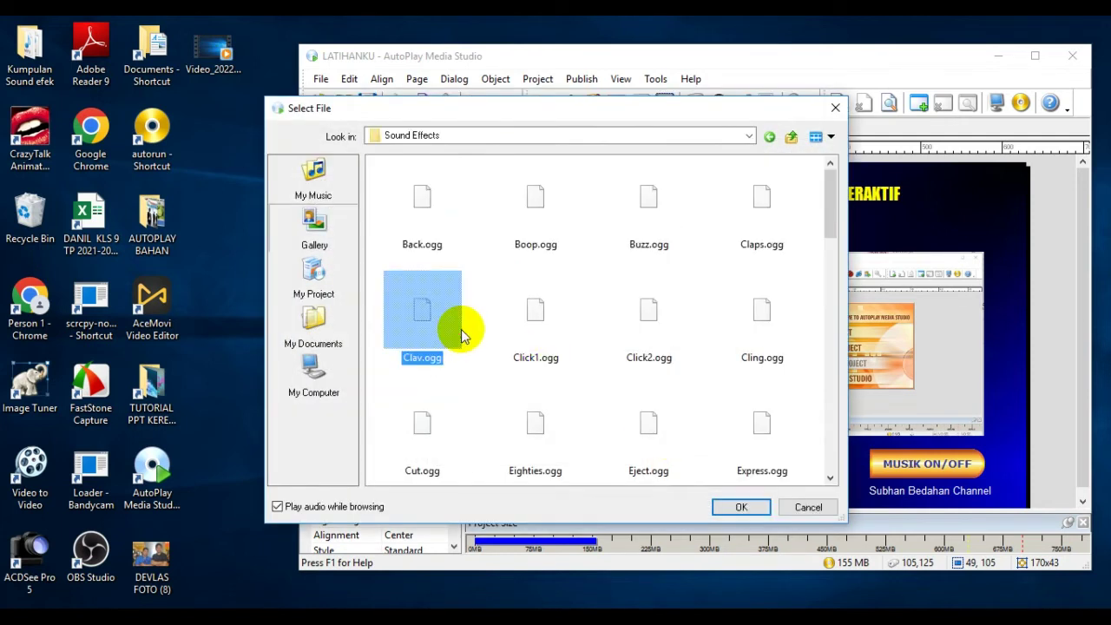
left_click(732, 508)
left_click(703, 461)
left_click(773, 217)
left_click(736, 509)
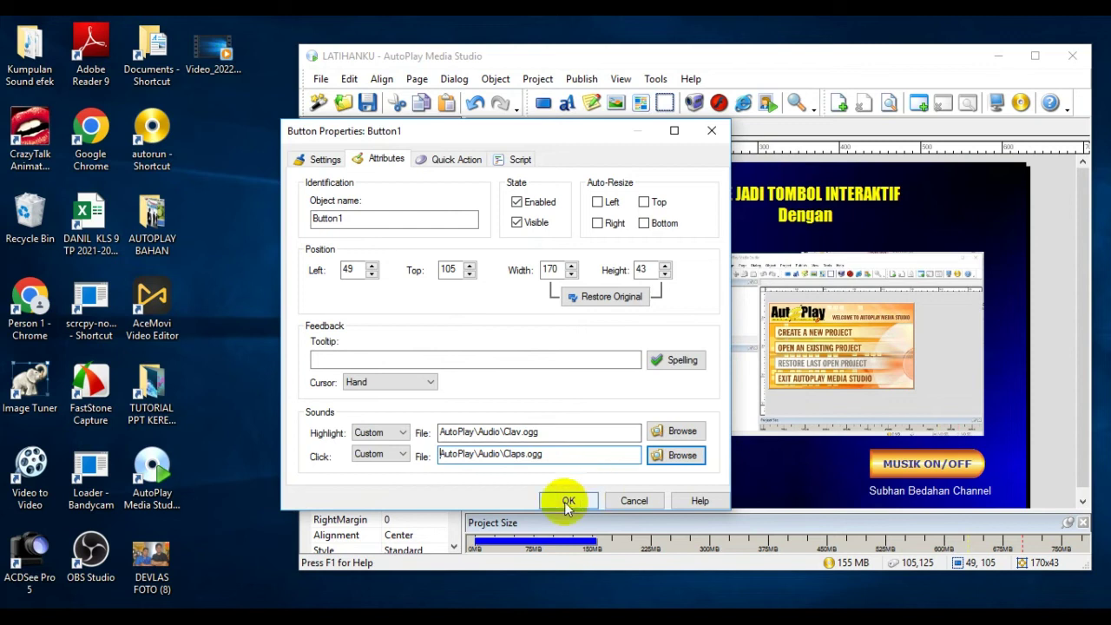
left_click(564, 502)
Set both the highlight and click sounds of the FOLDER FOTO button to Custom
double_click(625, 315)
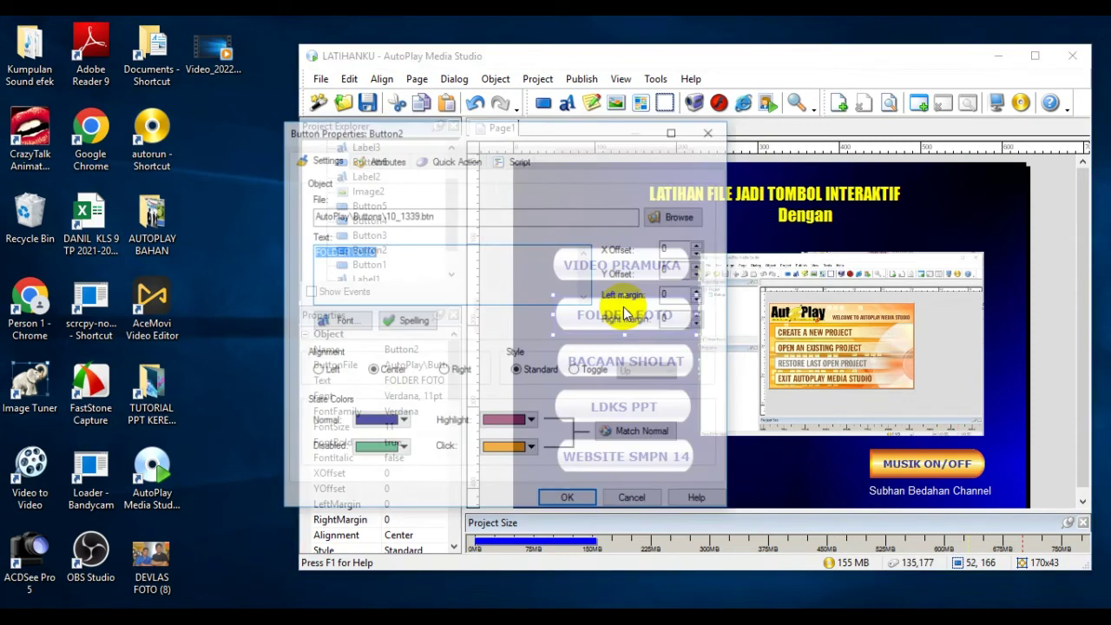
left_click(383, 161)
left_click(401, 433)
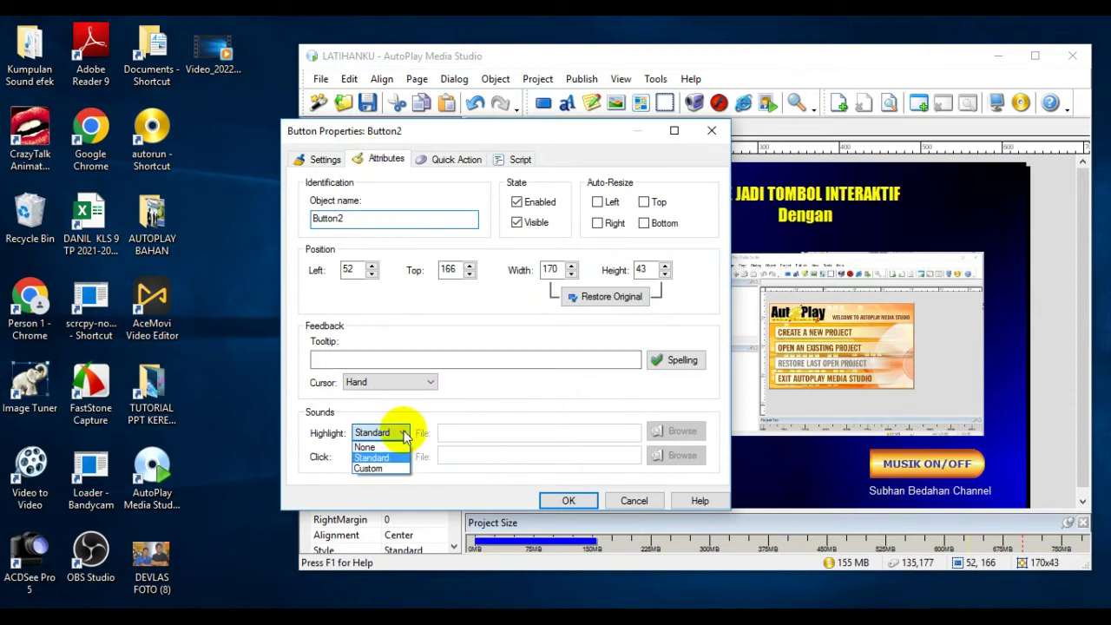
left_click(401, 468)
left_click(399, 463)
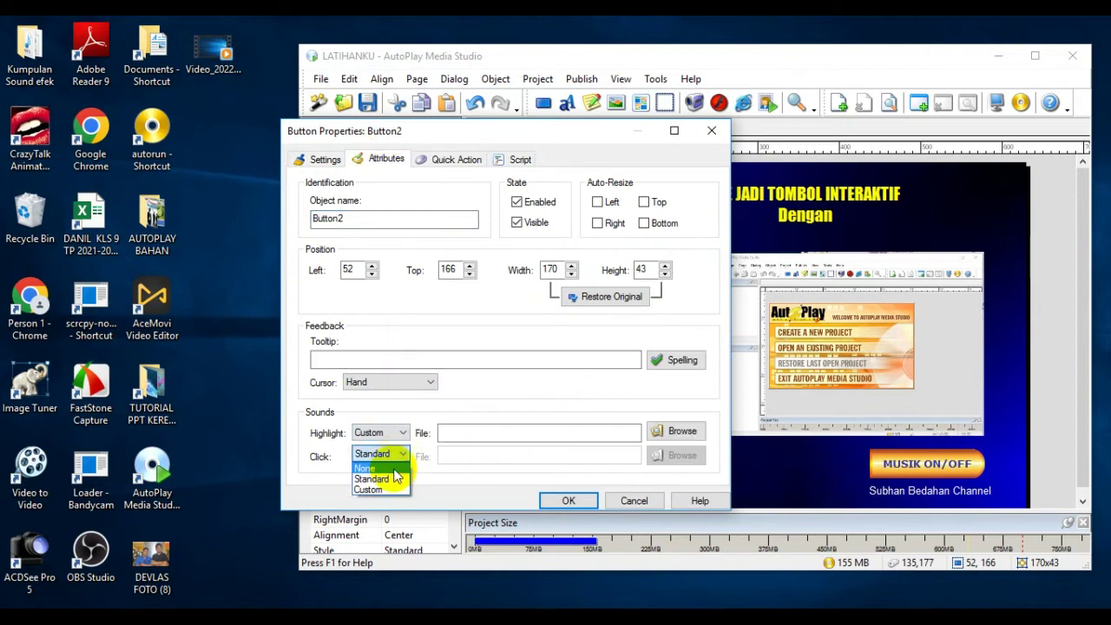
left_click(382, 491)
Assign Scrape.ogg as the FOLDER FOTO button's highlight sound and Snore.ogg as its click sound, and apply the properties
left_click(682, 432)
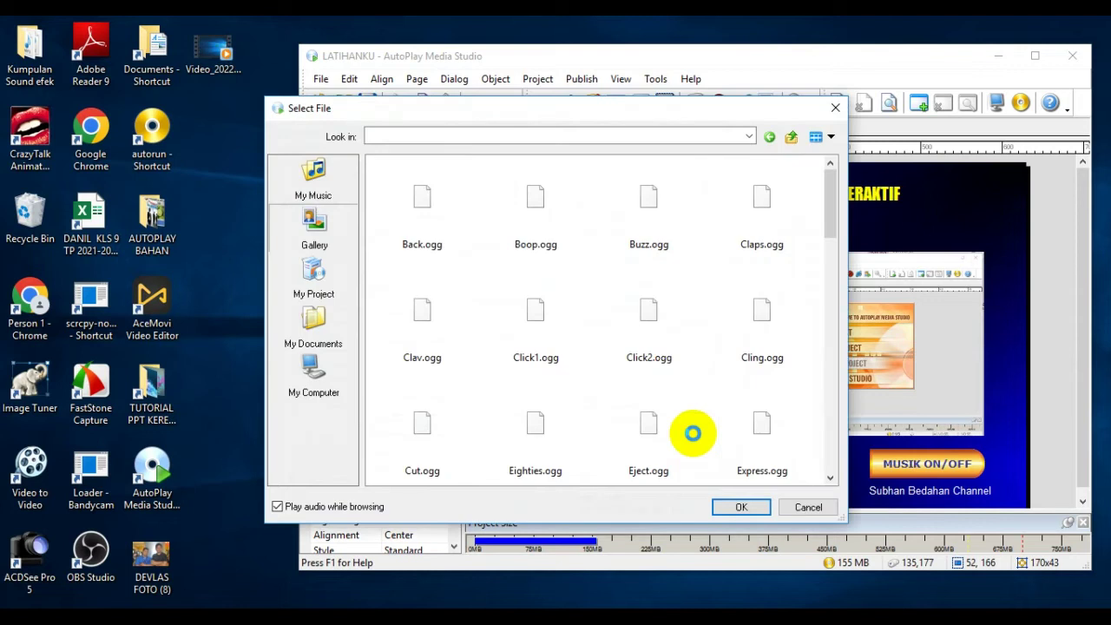
scroll(637, 269, "down", 10)
left_click(651, 404)
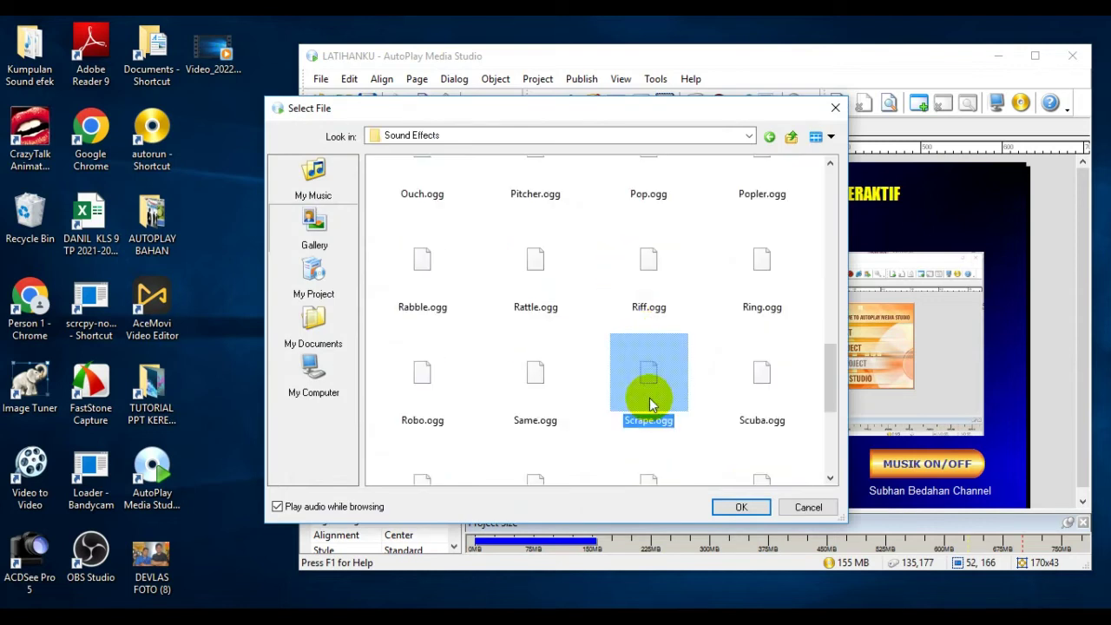
left_click(742, 507)
left_click(682, 456)
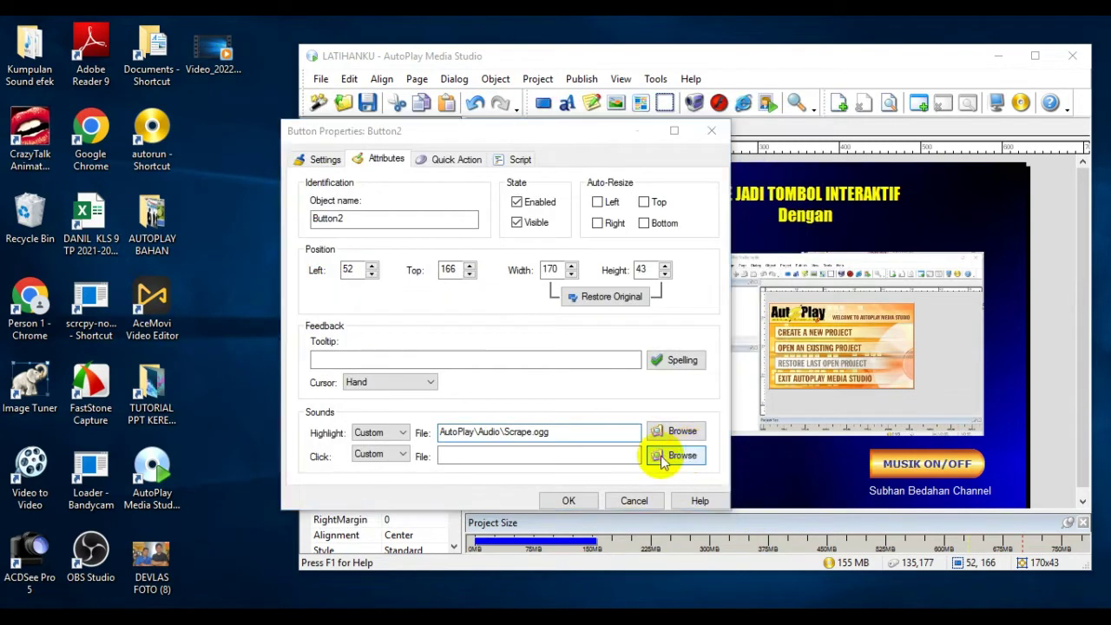
scroll(577, 326, "down", 10)
left_click(430, 445)
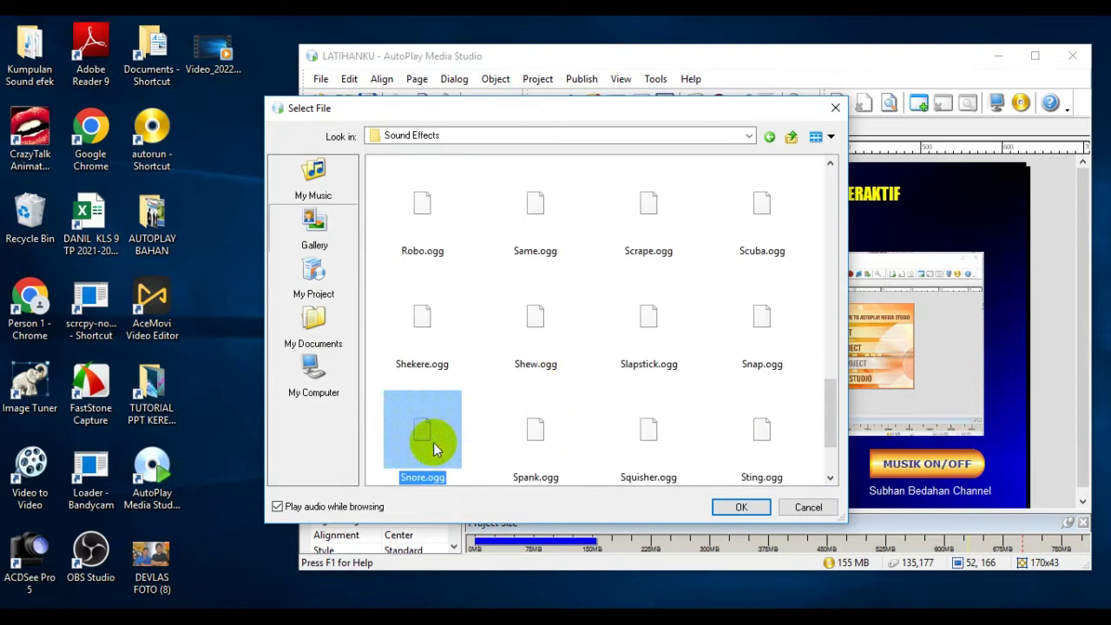
left_click(739, 508)
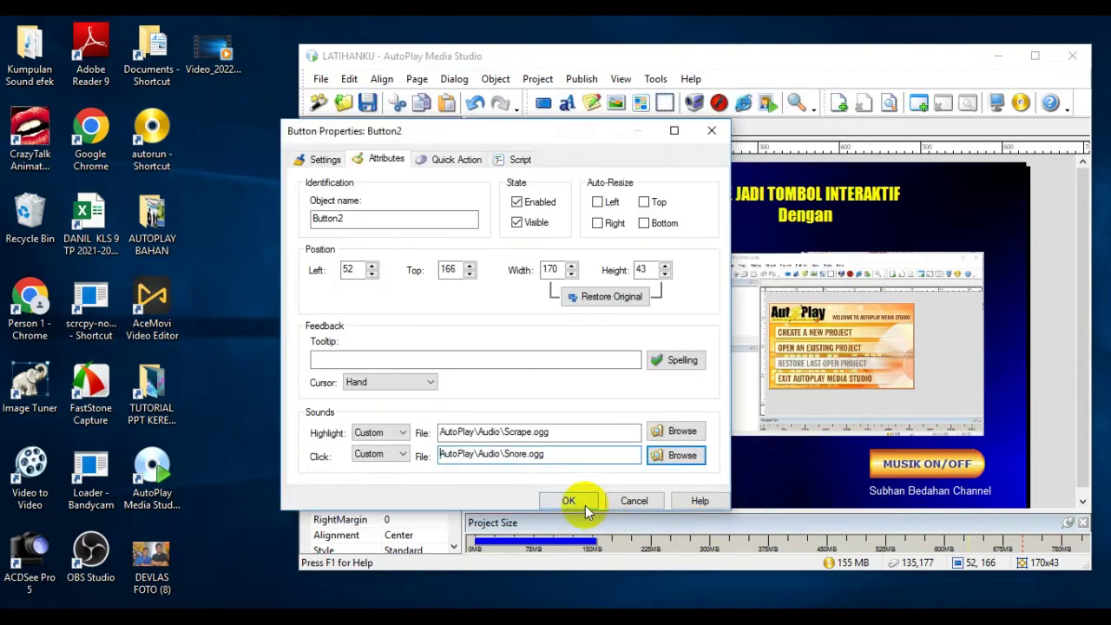
left_click(573, 501)
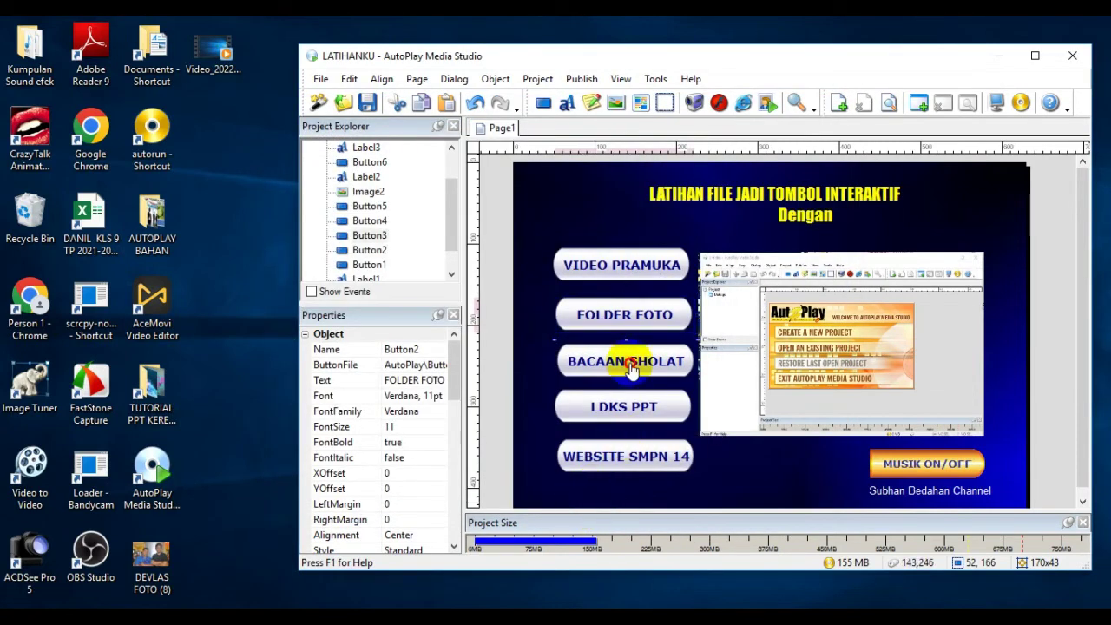
Set both the highlight and click sounds of the BACAAN SHOLAT button to Custom
double_click(632, 367)
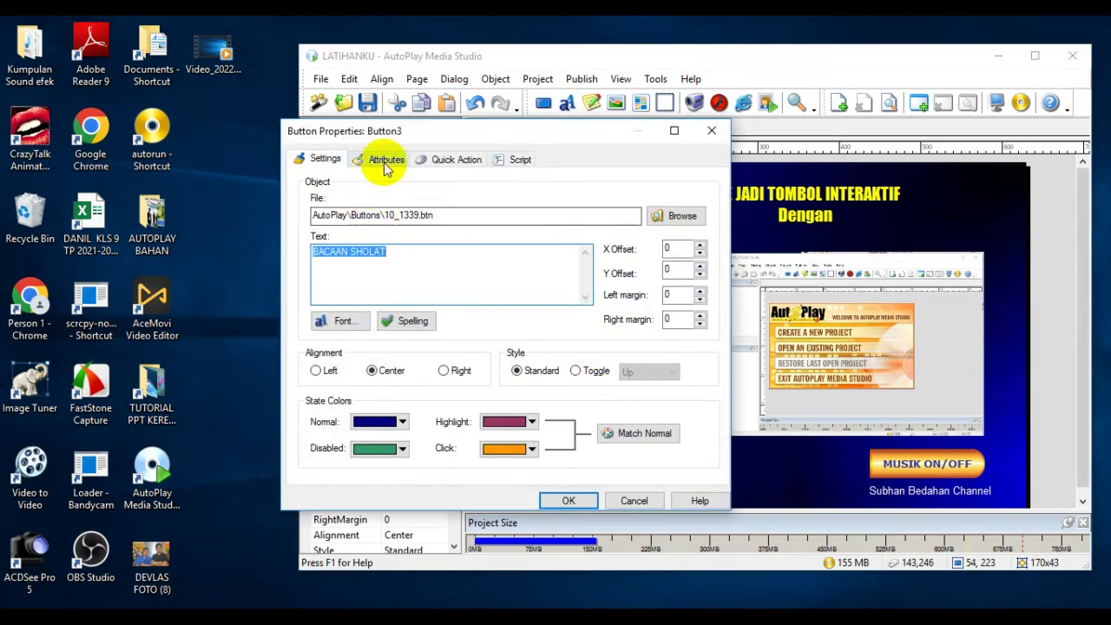
left_click(385, 163)
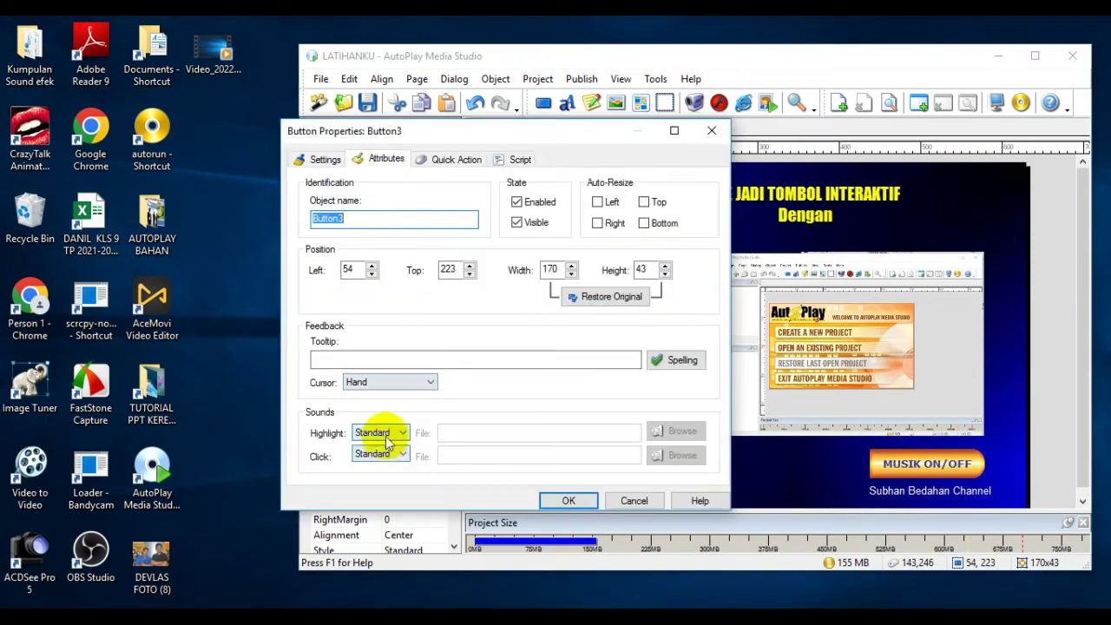
left_click(399, 462)
left_click(403, 455)
left_click(395, 484)
Assign Rattle.ogg as the BACAAN SHOLAT button's highlight sound and Cling.ogg as its click sound, and apply the properties
left_click(683, 431)
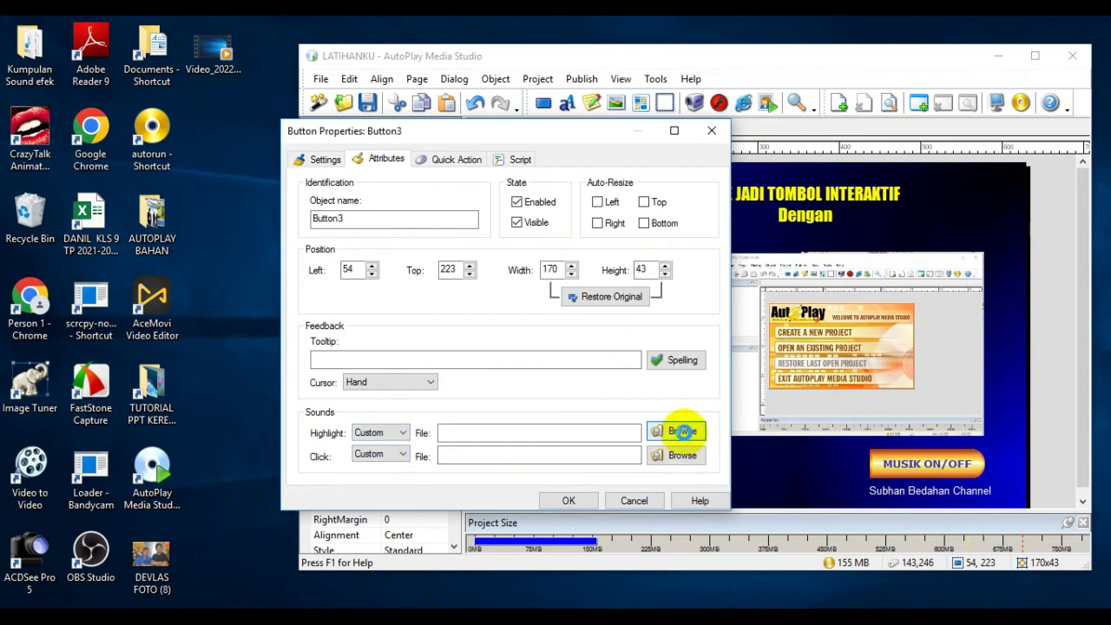
scroll(547, 382, "down", 5)
left_click(558, 455)
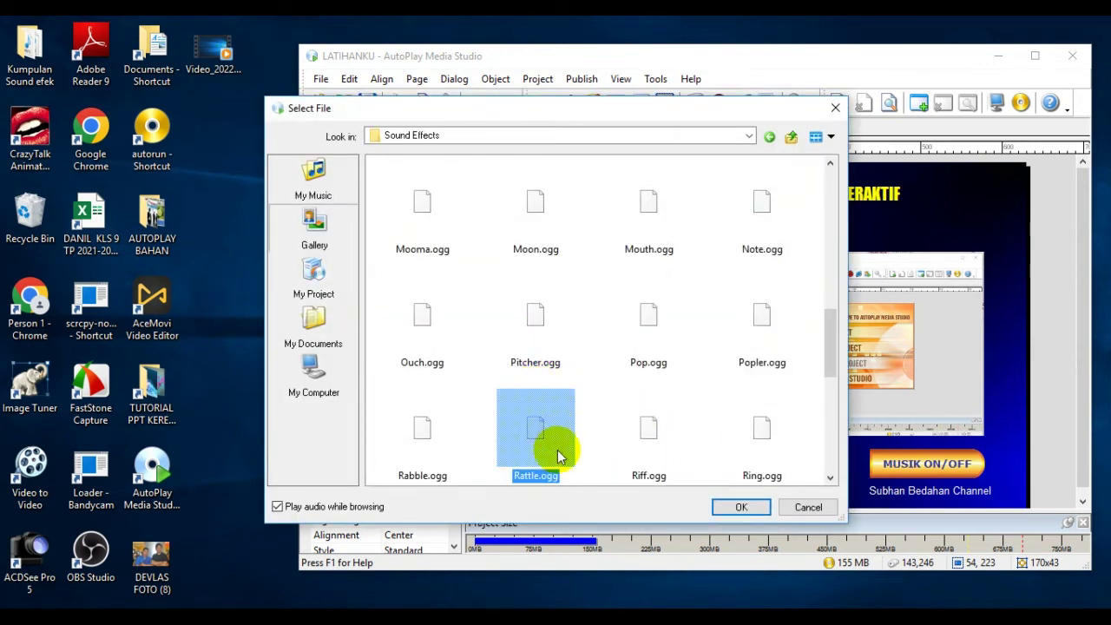
left_click(741, 507)
left_click(677, 458)
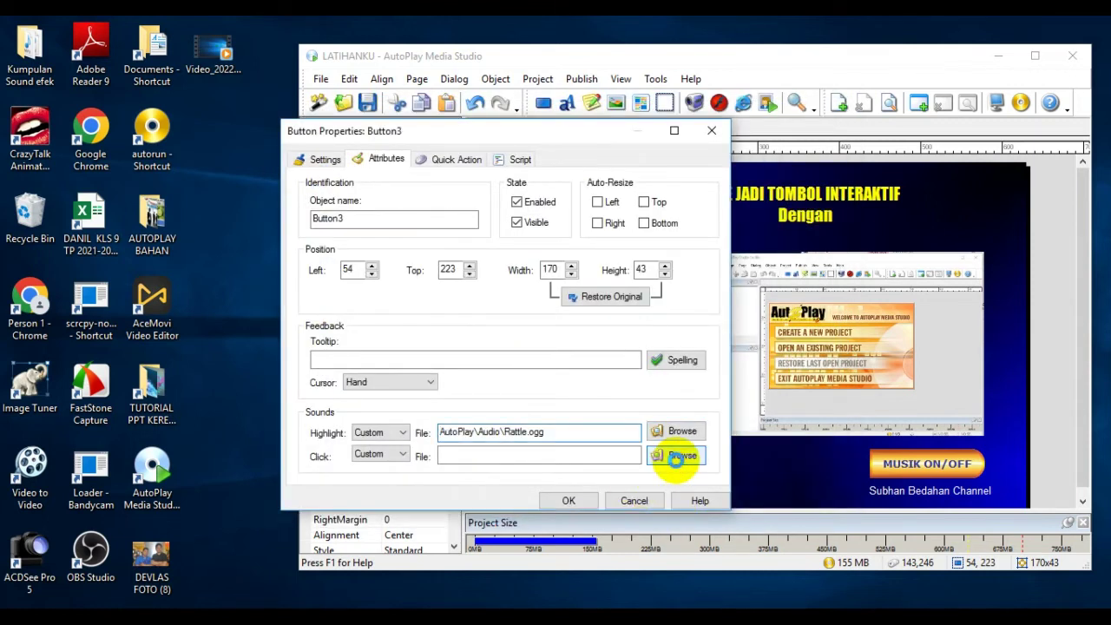
left_click(761, 358)
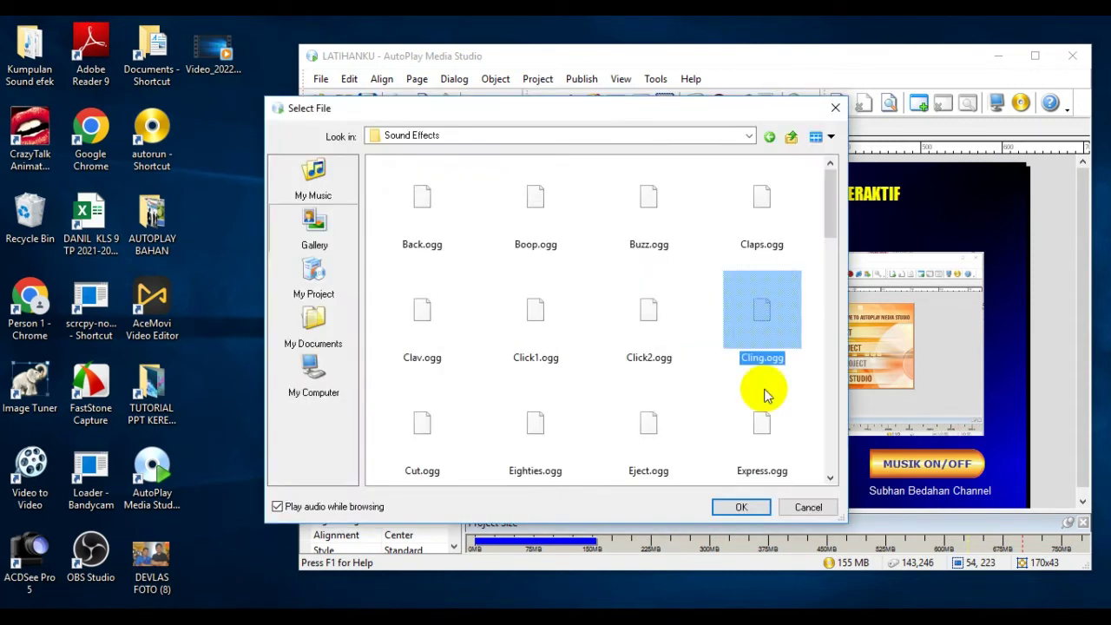
left_click(741, 507)
left_click(579, 500)
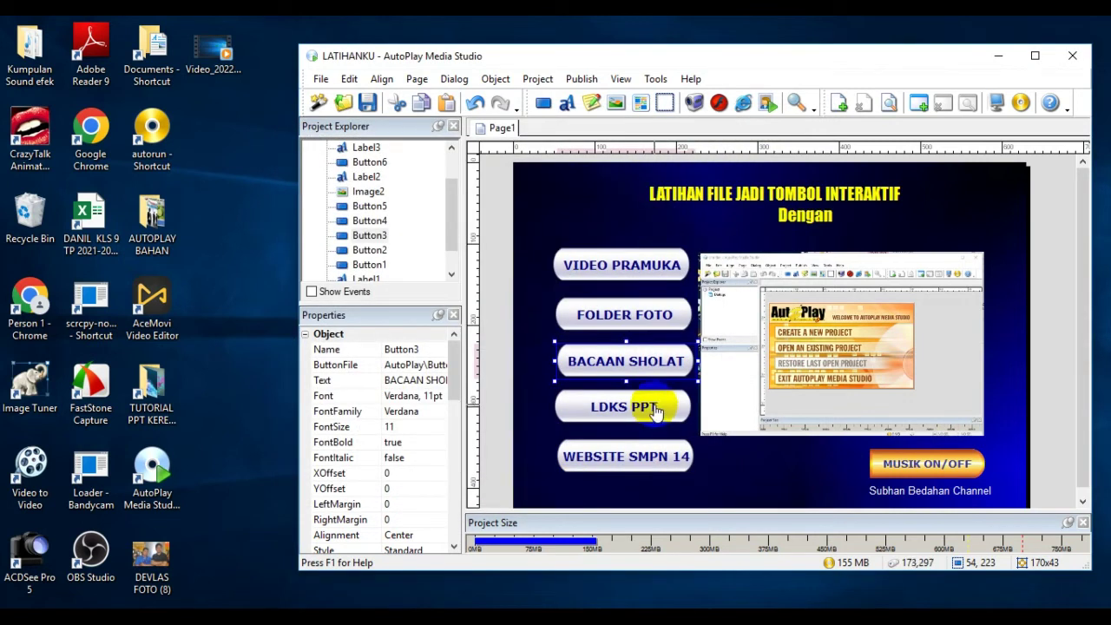
Set both the highlight and click sounds of the LDKS PPT button to Custom
double_click(656, 413)
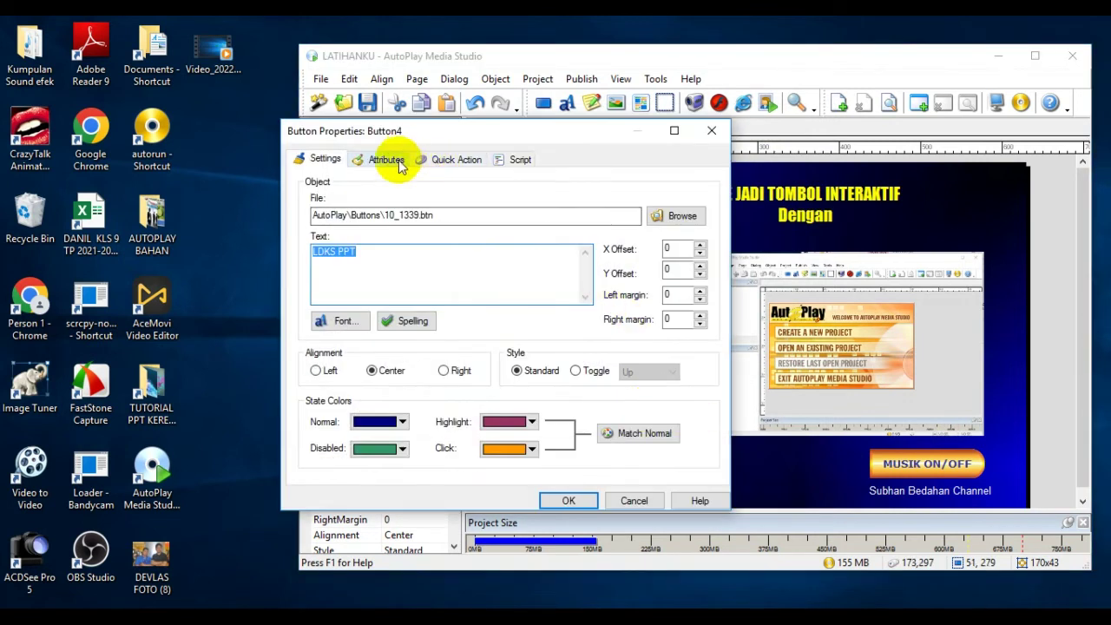
left_click(392, 160)
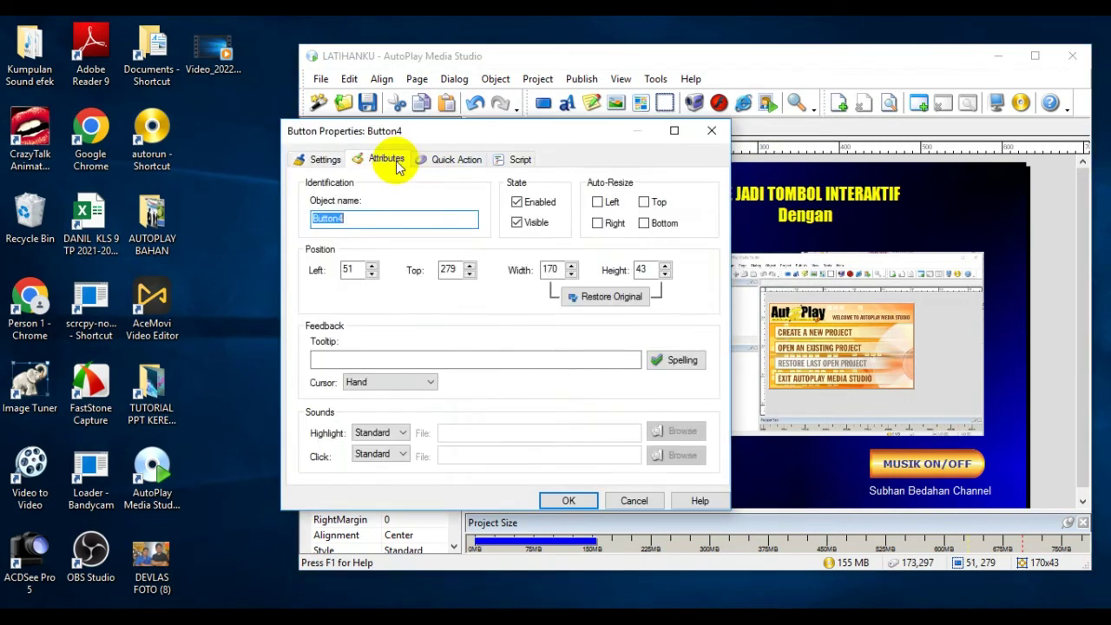
left_click(403, 433)
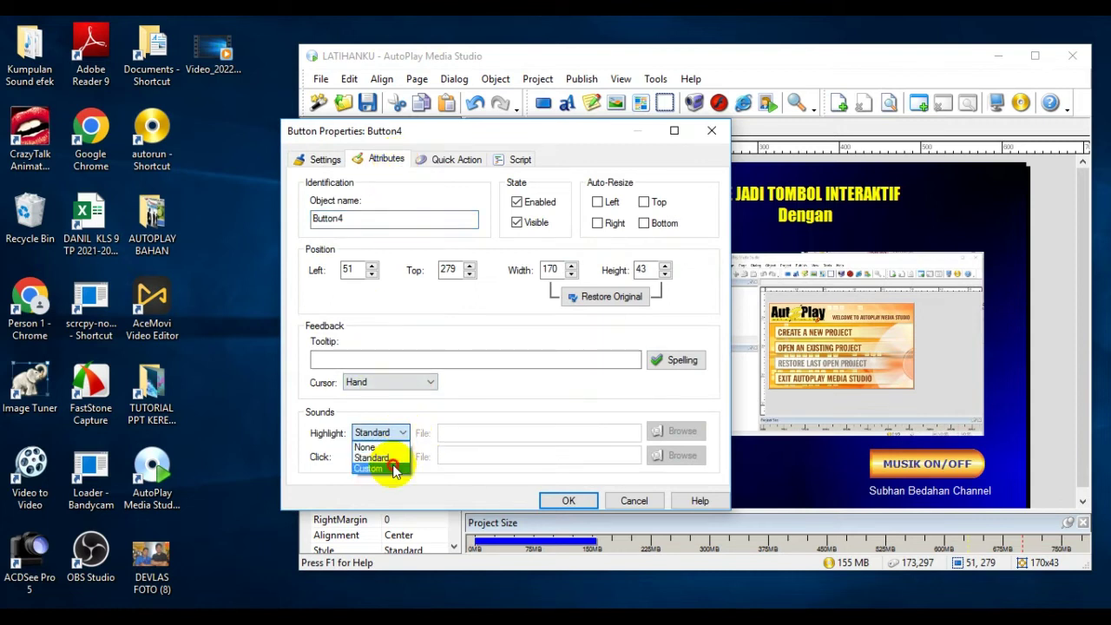
left_click(393, 469)
left_click(382, 455)
left_click(382, 492)
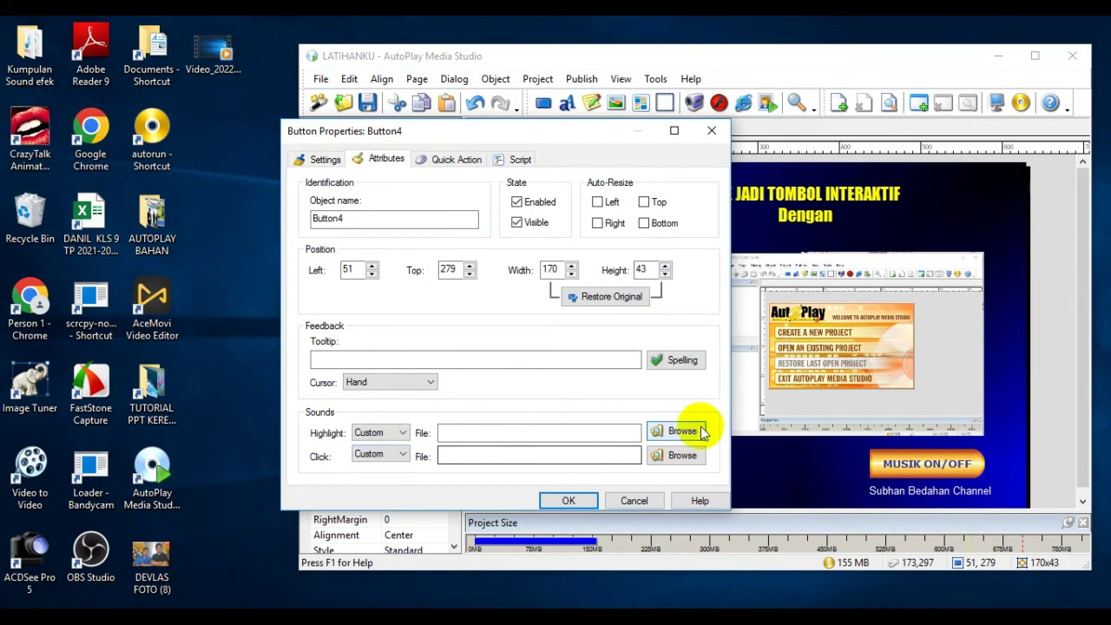
Assign Click1.ogg as the LDKS PPT button's highlight sound and Claps.ogg as its click sound, and apply the properties
left_click(684, 432)
left_click(536, 351)
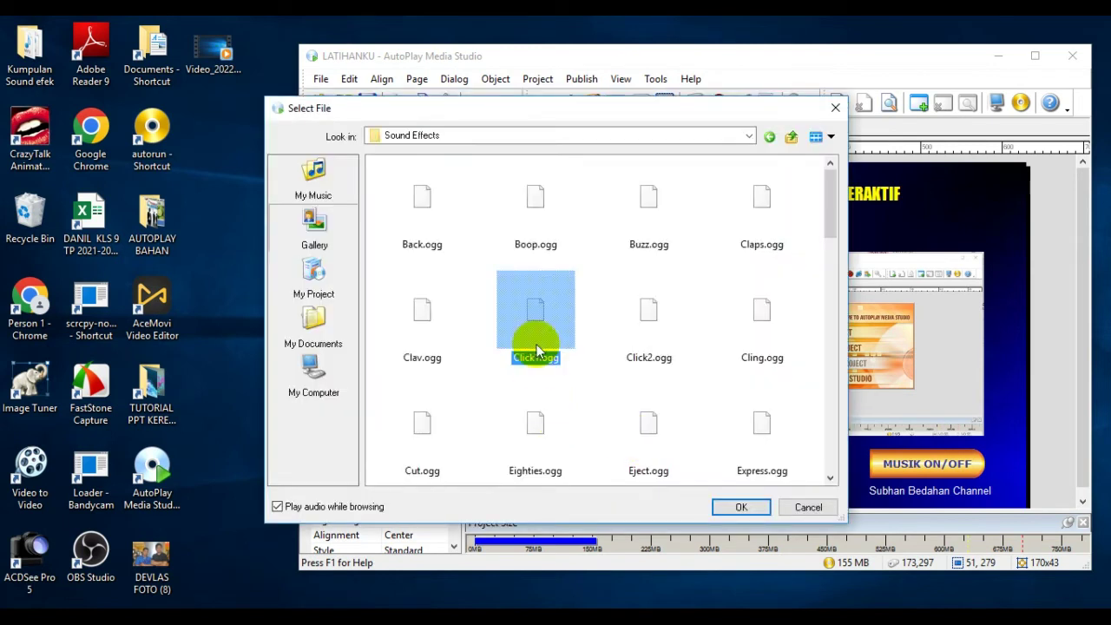
left_click(728, 507)
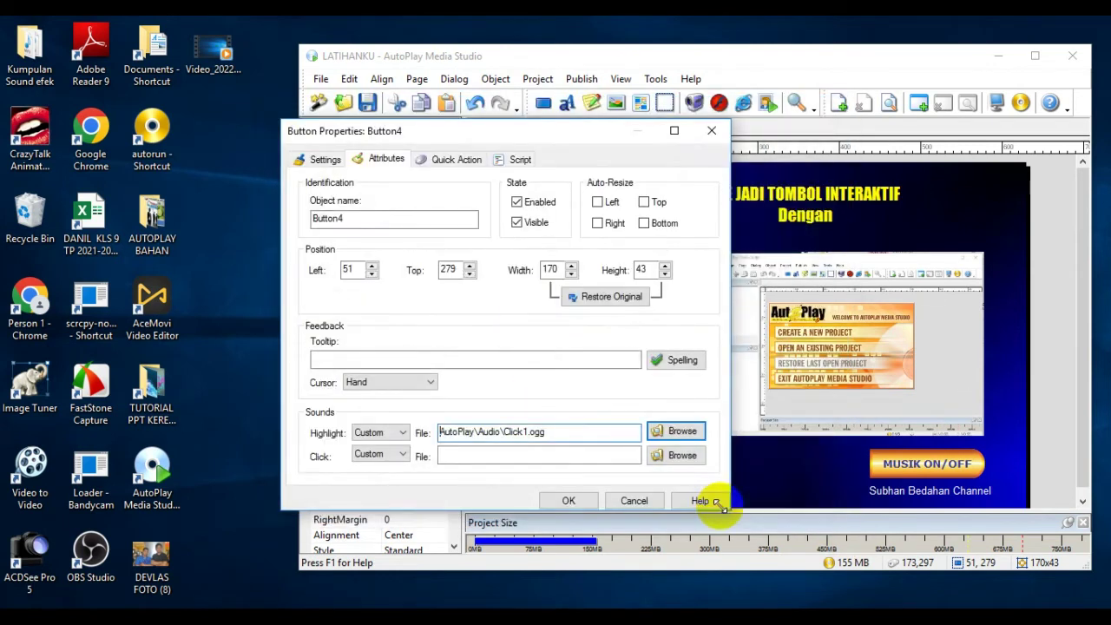
left_click(686, 455)
left_click(768, 221)
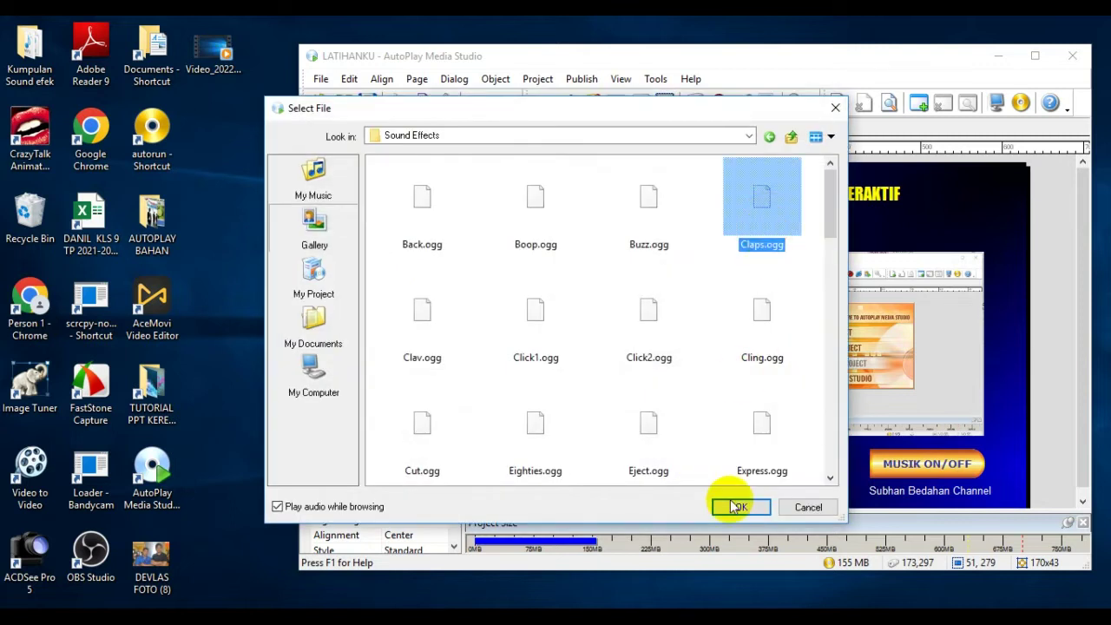
left_click(737, 513)
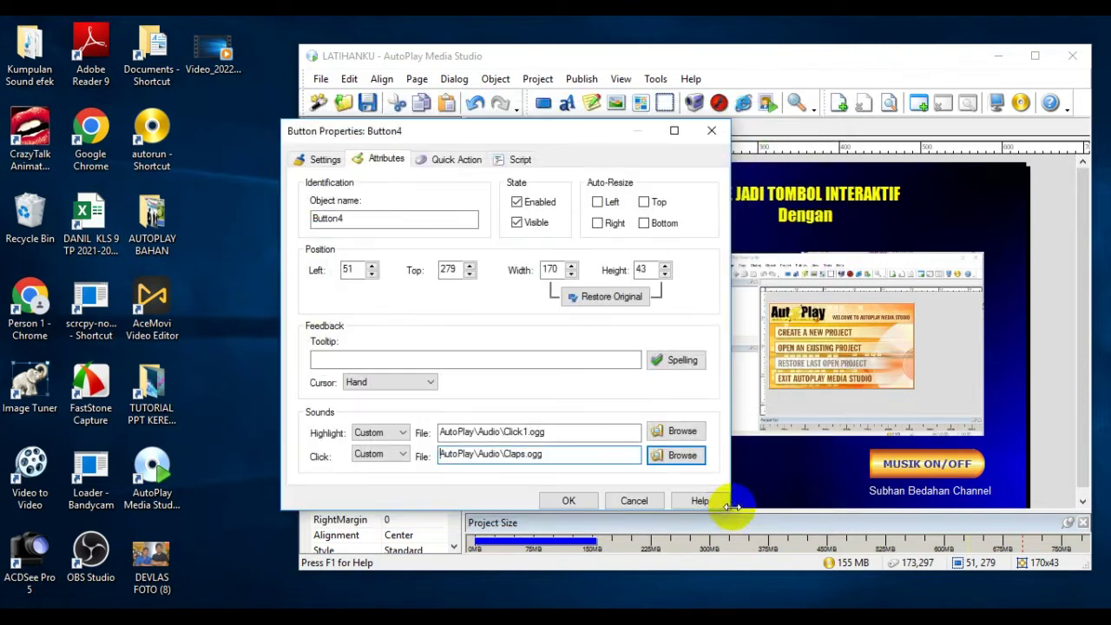
left_click(568, 501)
Set both the highlight and click sounds of the WEBSITE SMPN 14 button to Custom
double_click(641, 465)
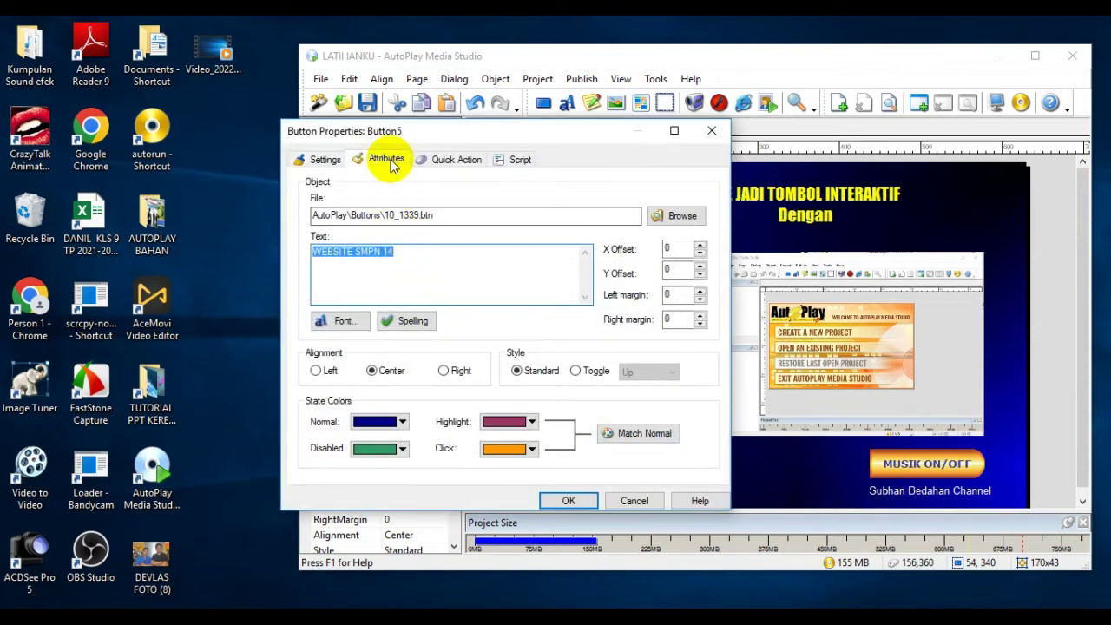
left_click(386, 160)
left_click(397, 432)
left_click(395, 468)
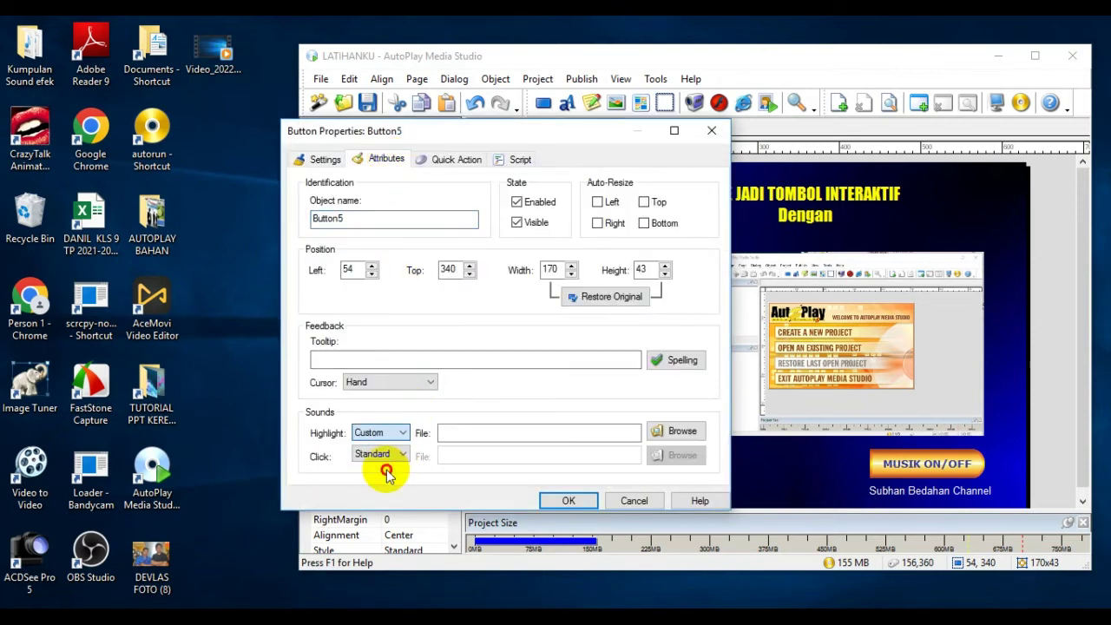
left_click(402, 454)
left_click(402, 491)
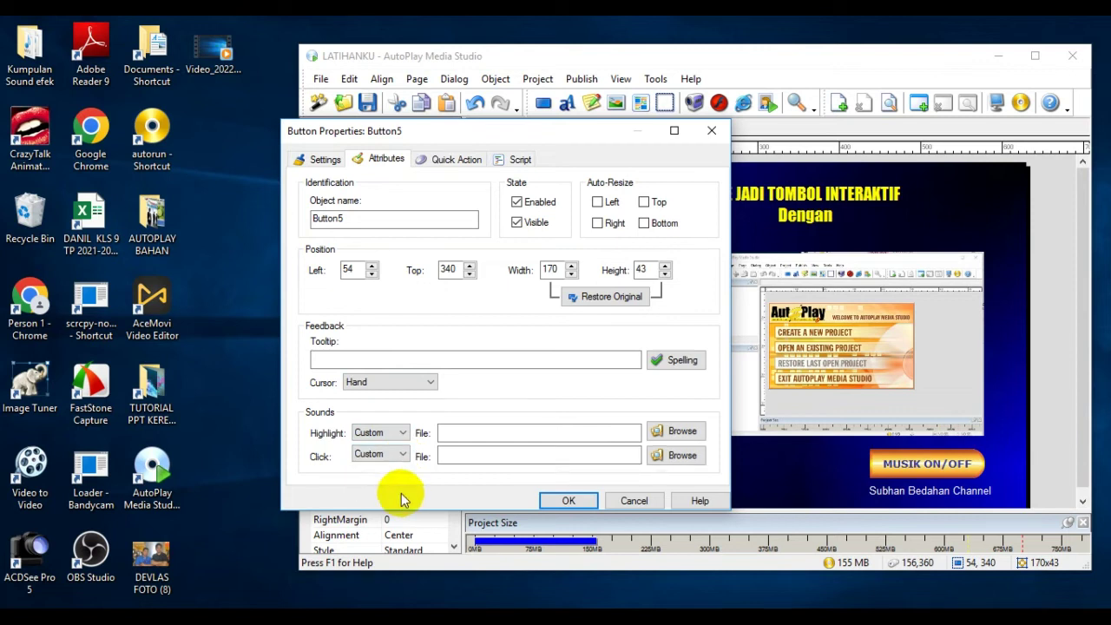
Assign Clav.ogg as the WEBSITE SMPN 14 button's highlight sound and Click1.ogg as its click sound, and apply the properties
left_click(677, 433)
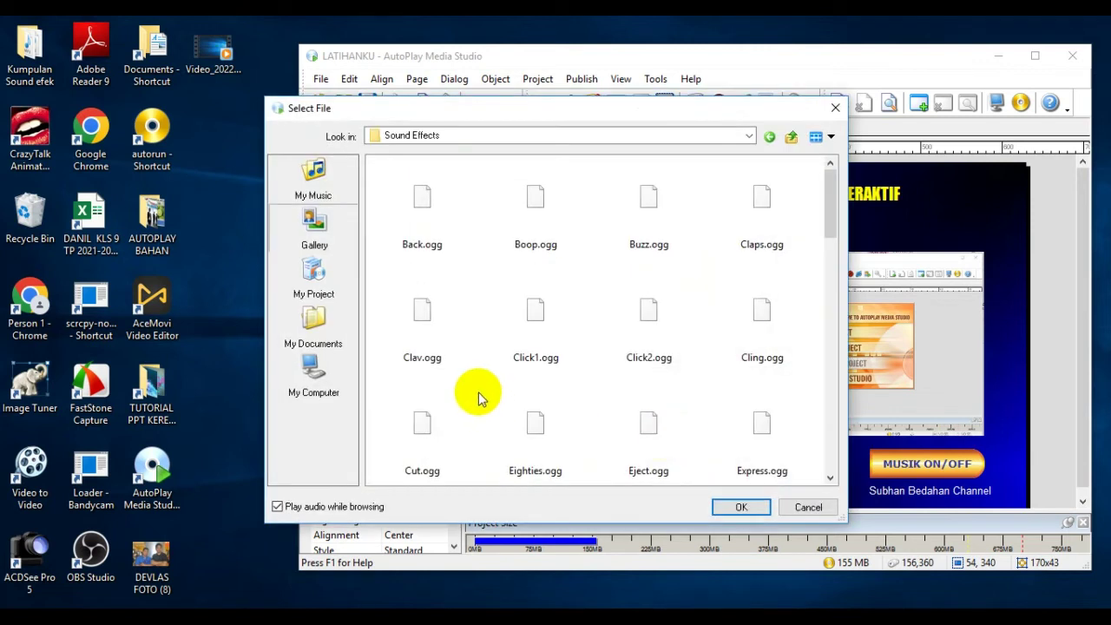
left_click(423, 317)
left_click(738, 507)
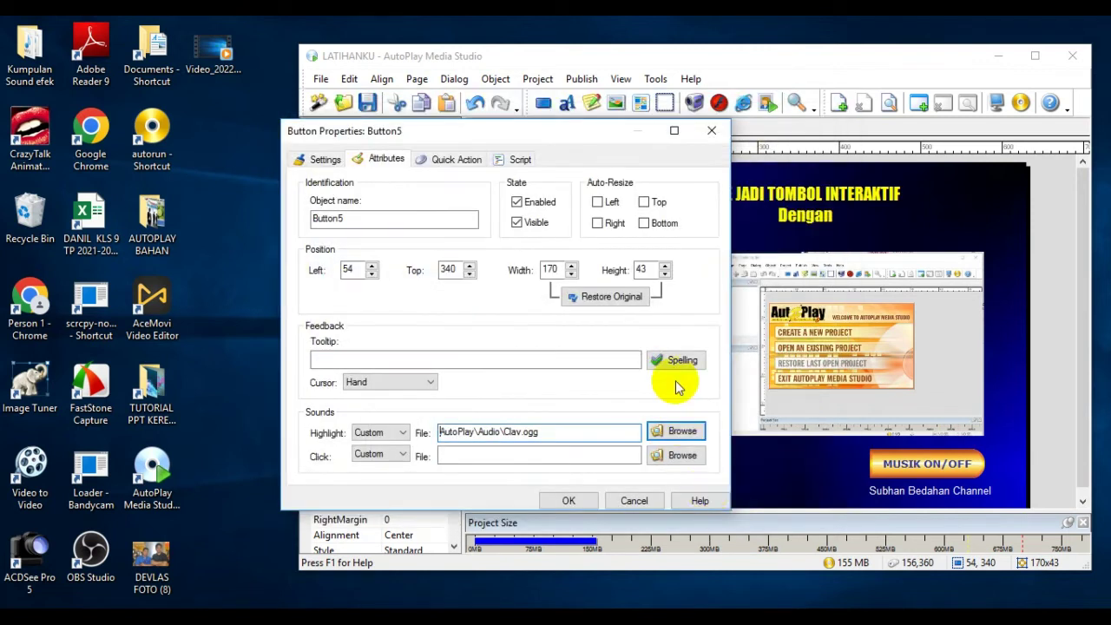
left_click(677, 455)
left_click(547, 342)
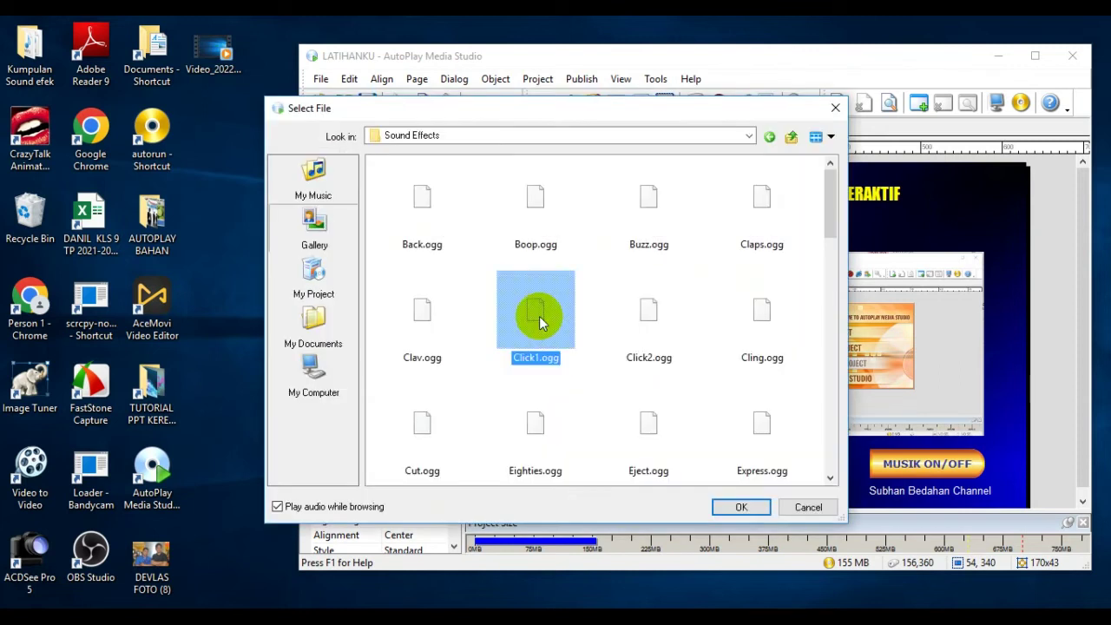
left_click(740, 507)
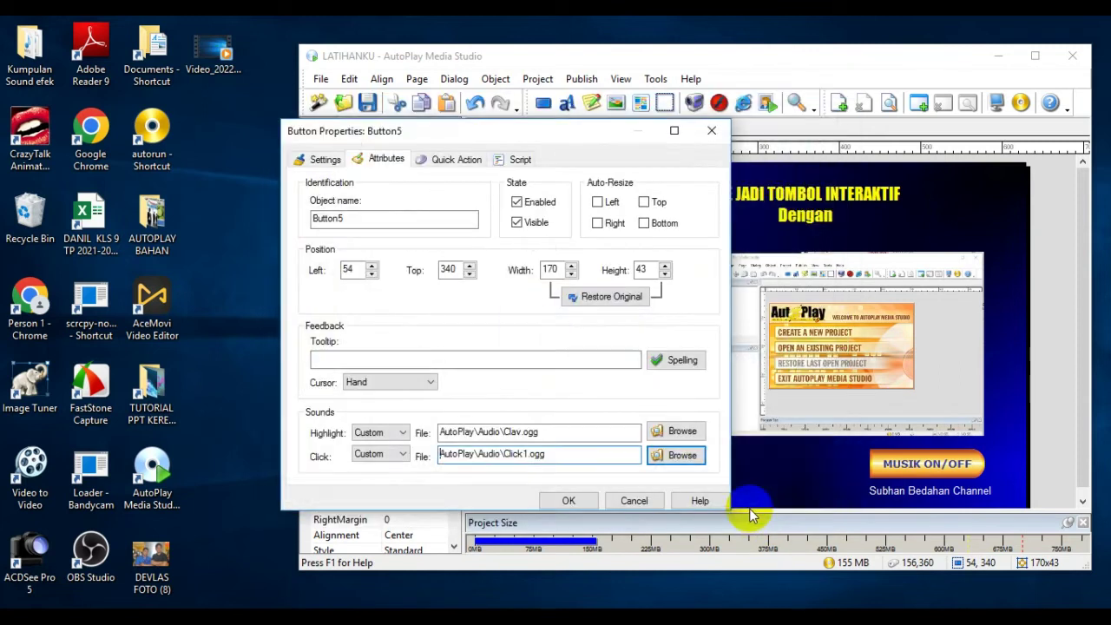
left_click(569, 501)
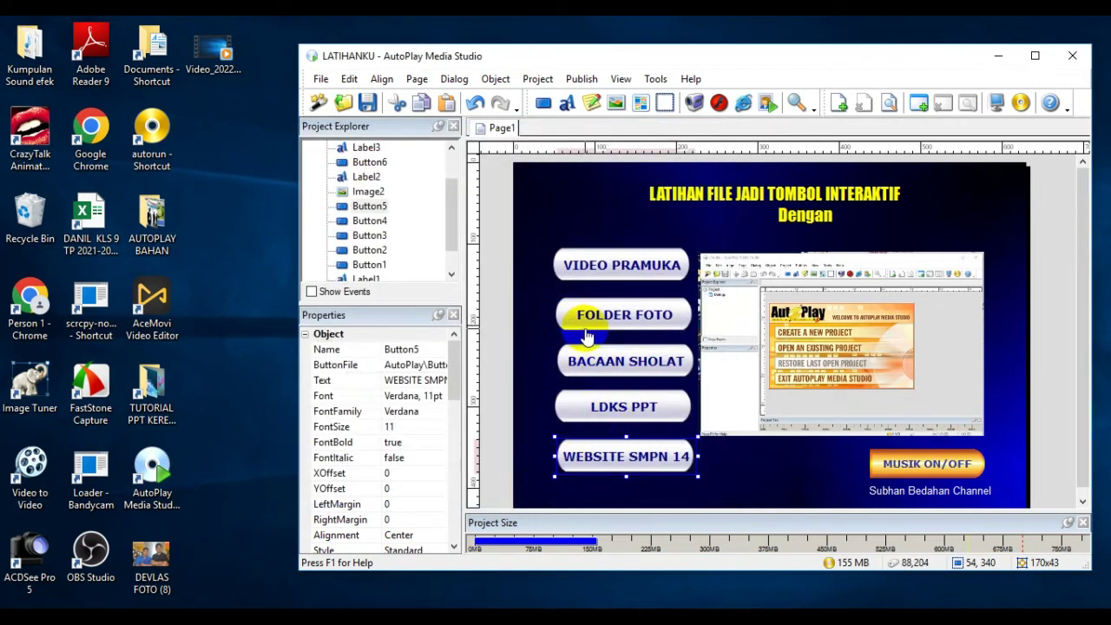
Set both the highlight and click sounds of the MUSIK ON/OFF button to Custom
double_click(910, 477)
left_click(380, 160)
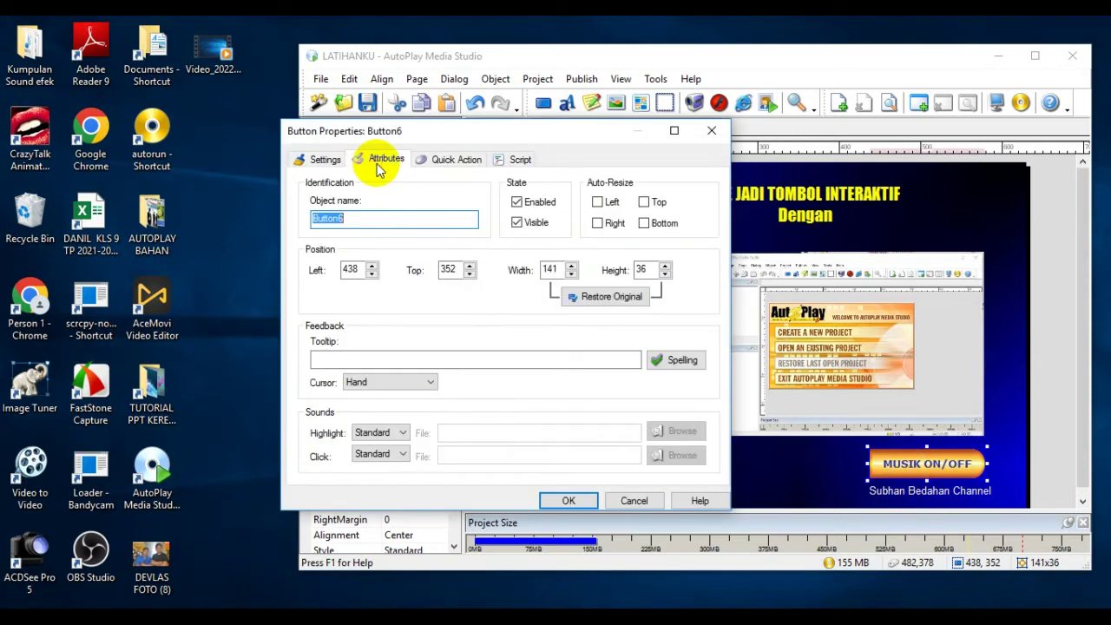
left_click(397, 434)
left_click(402, 470)
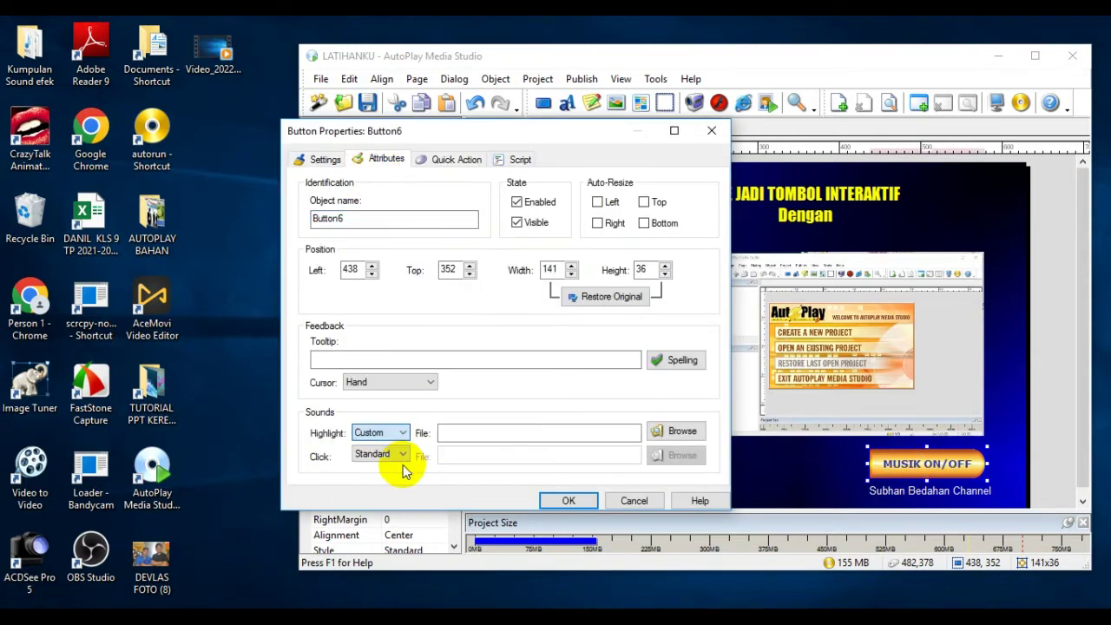
left_click(405, 454)
left_click(395, 489)
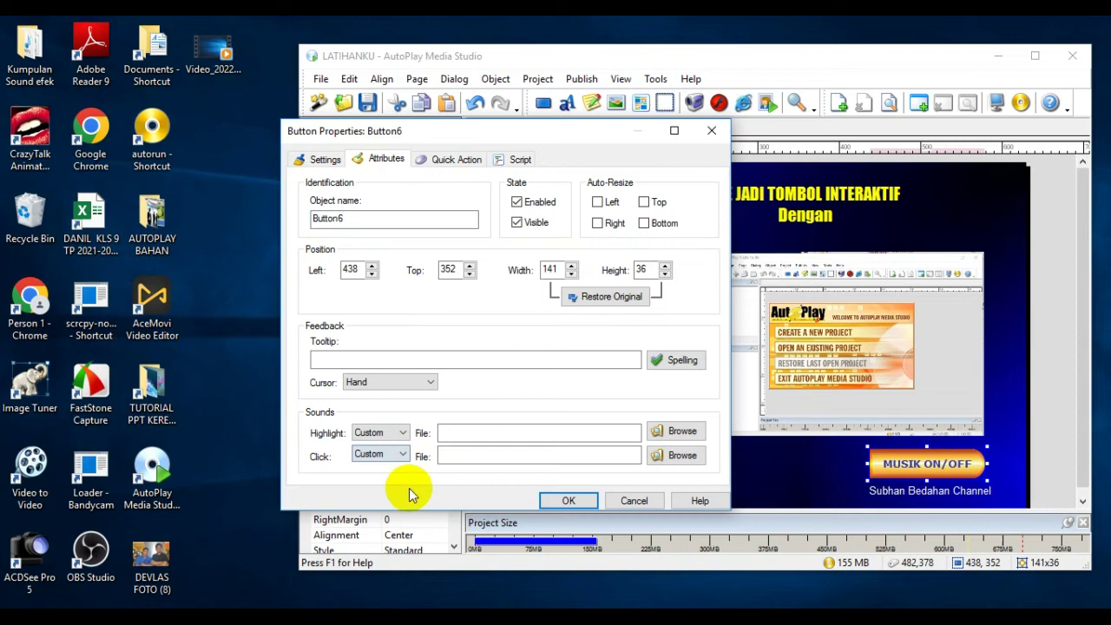
Assign Claps.ogg as the MUSIK ON/OFF button's highlight sound and Click1.ogg as its click sound, and apply the properties
left_click(686, 430)
left_click(759, 213)
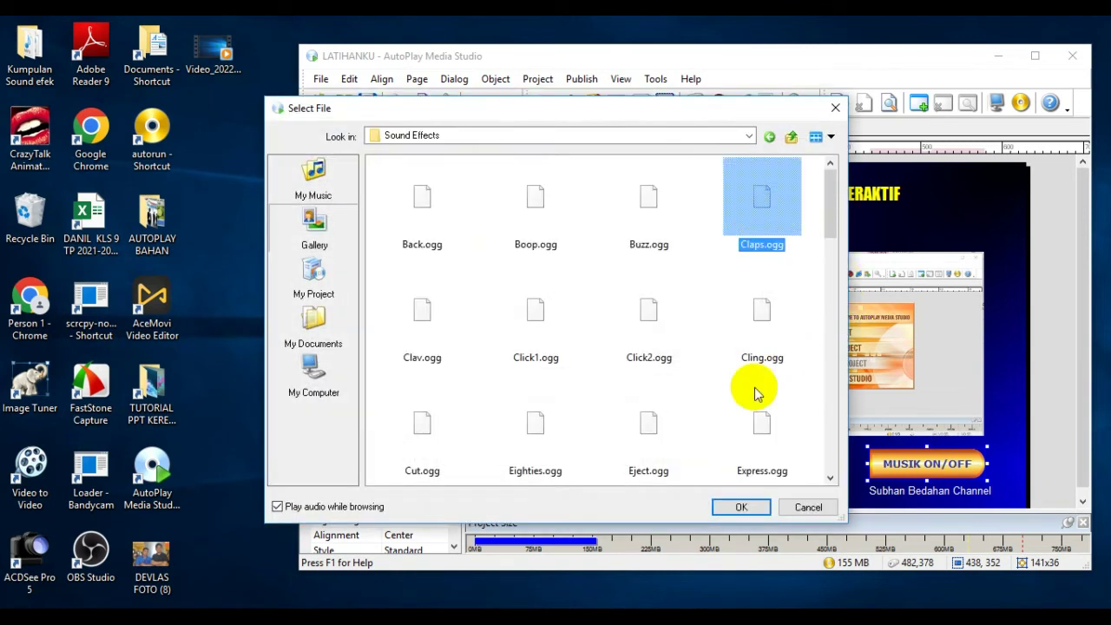
left_click(760, 507)
left_click(682, 455)
left_click(529, 323)
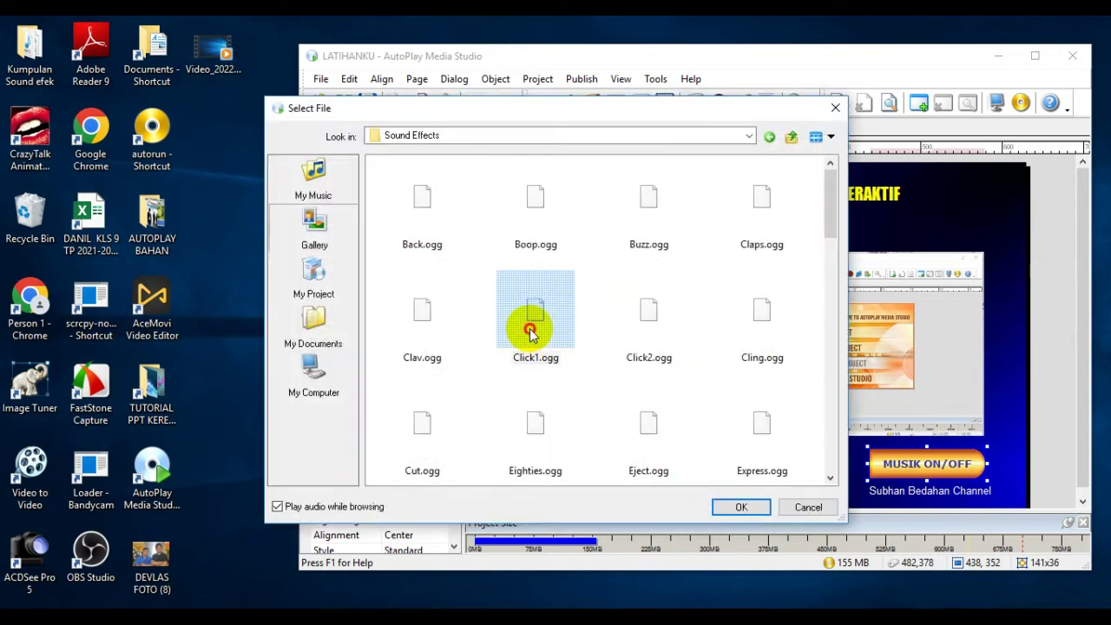
left_click(738, 509)
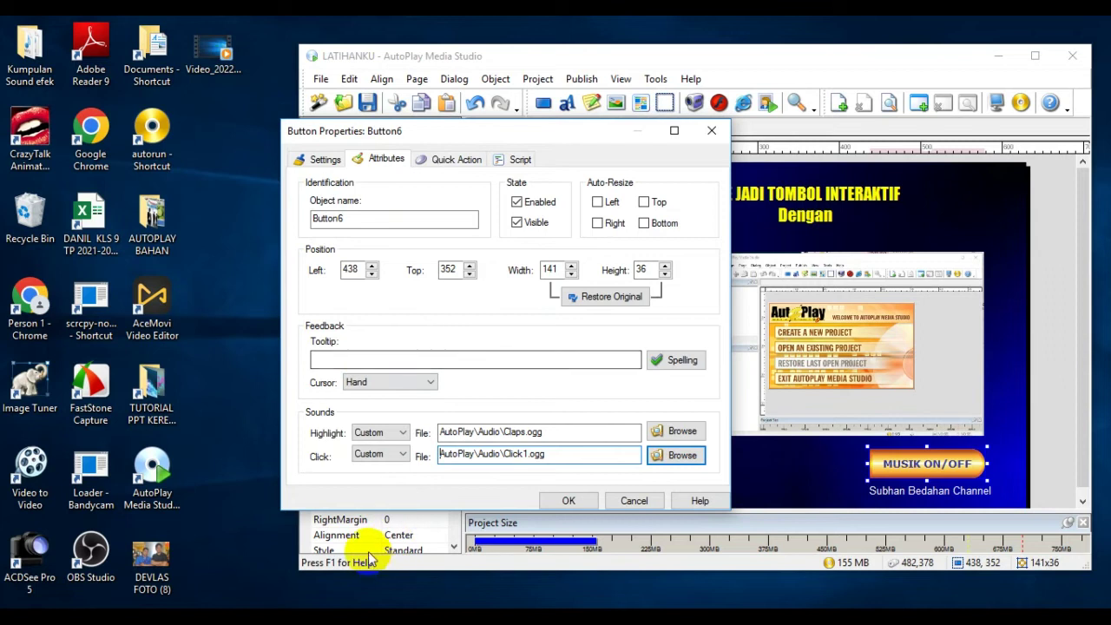
left_click(566, 502)
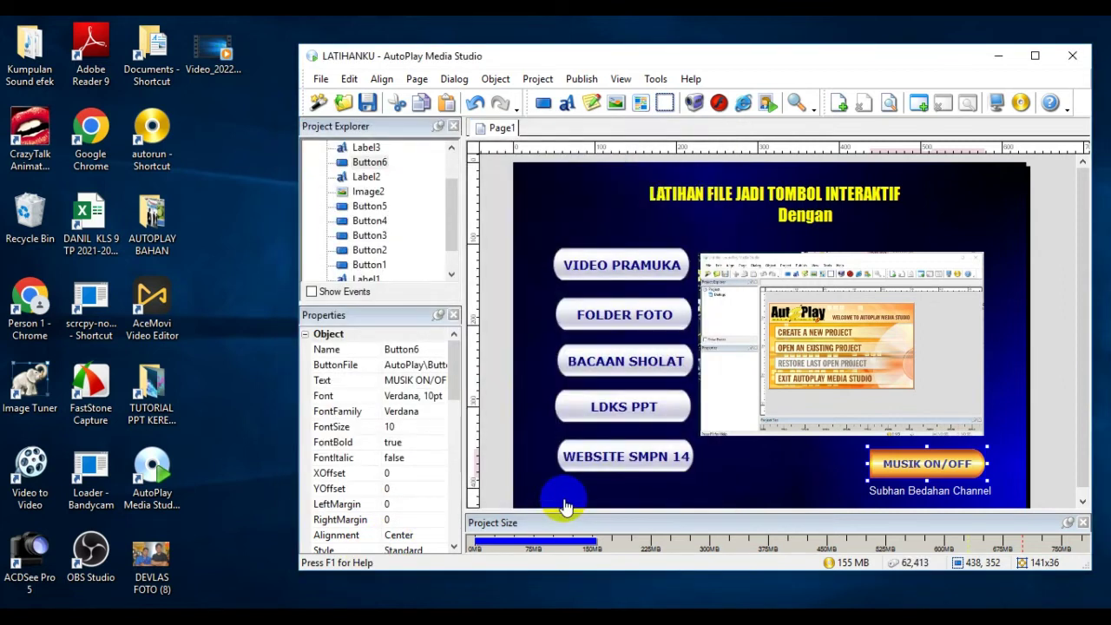
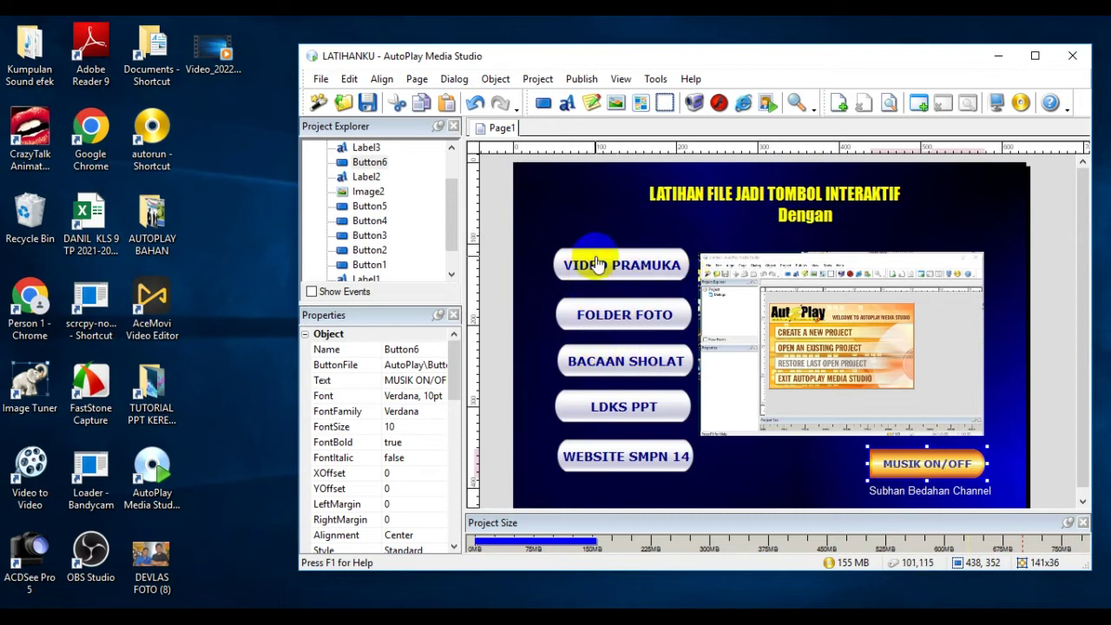
Preview the project, test the VIDEO PRAMUKA button's sounds, and close the preview
left_click(997, 104)
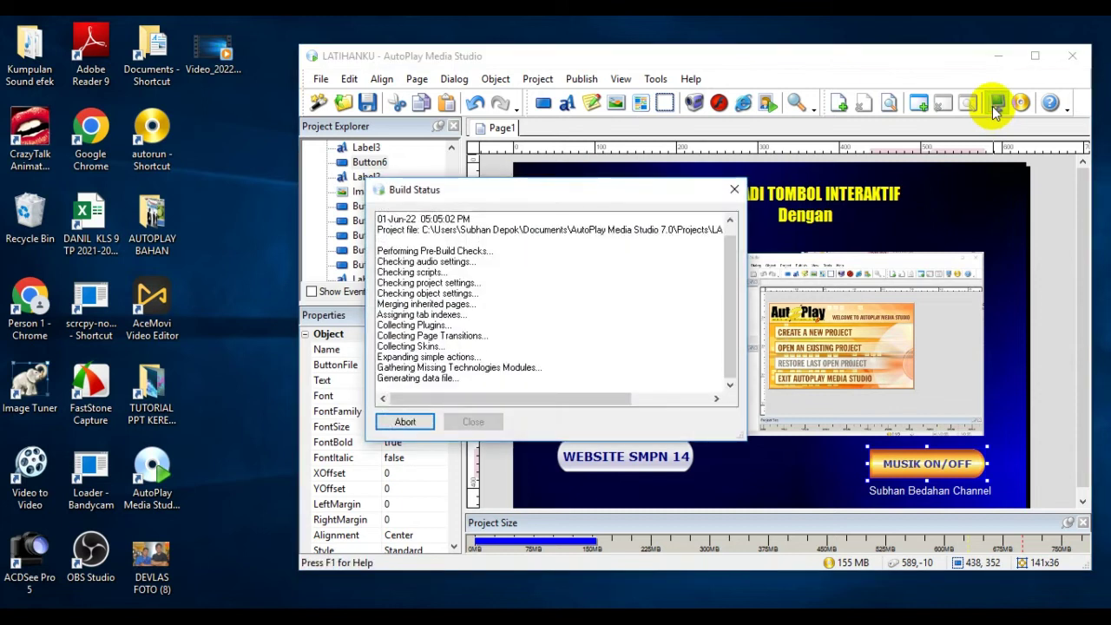
key("Return")
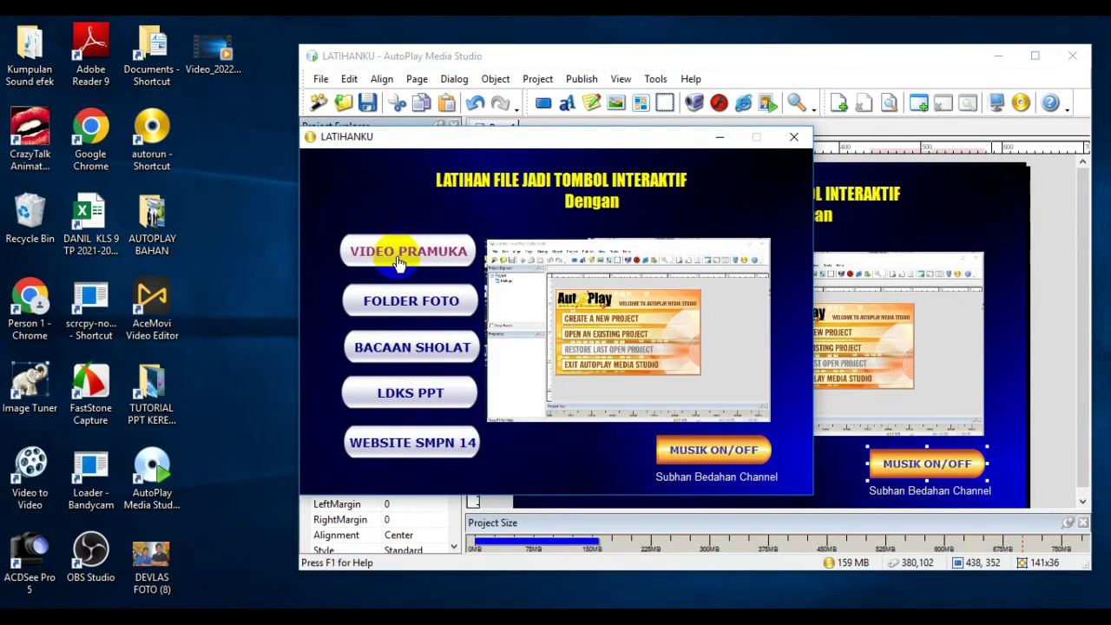
left_click(398, 259)
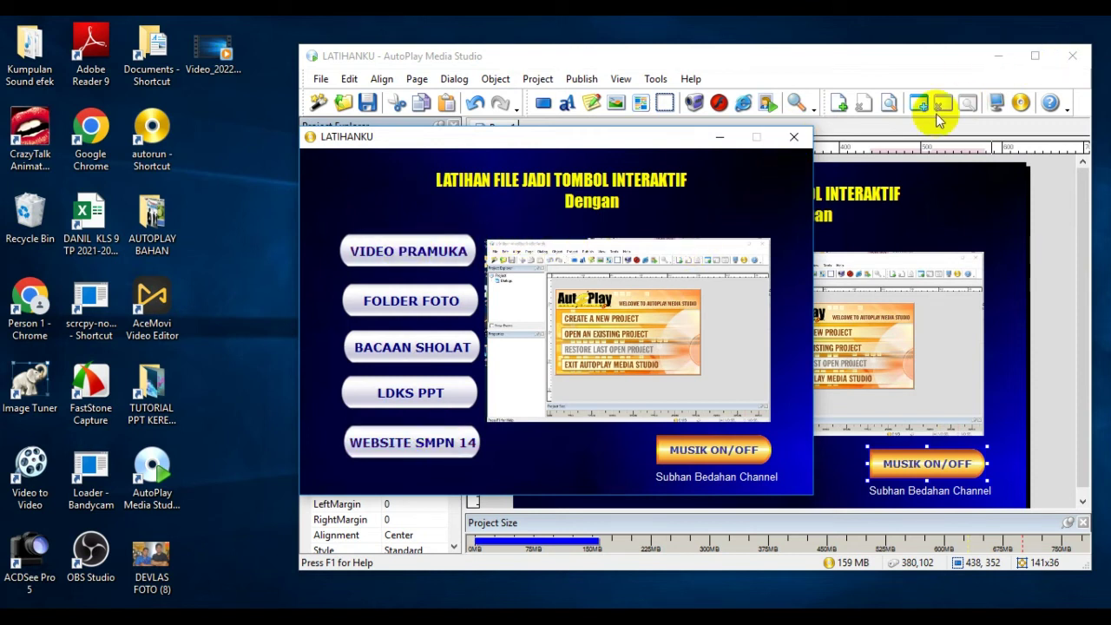
left_click(794, 139)
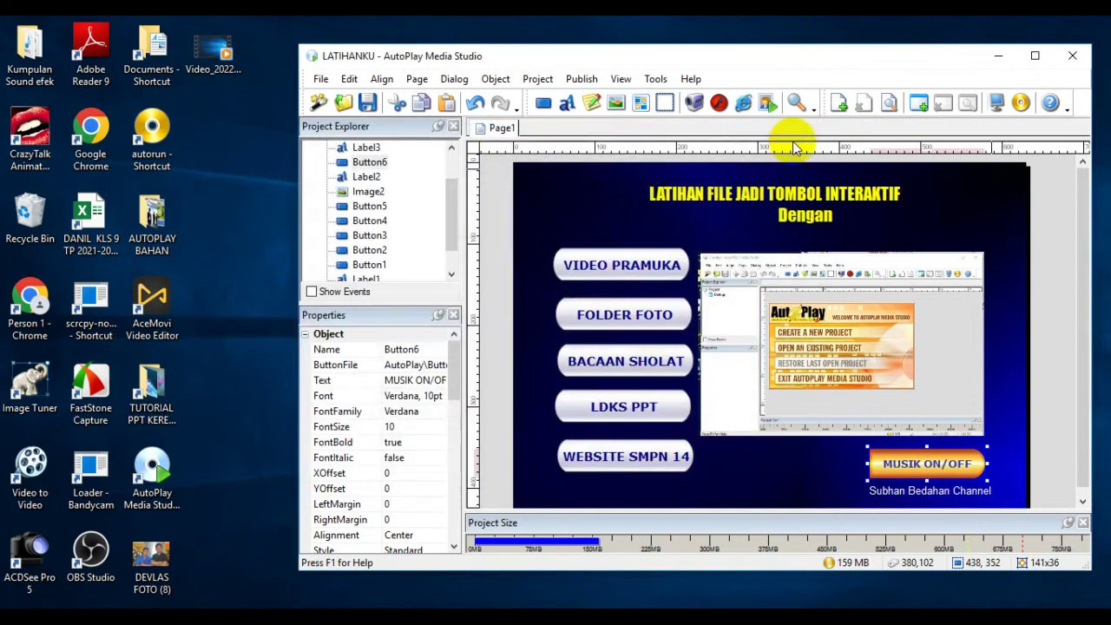
Set the VIDEO PRAMUKA button's quick action to Play Multimedia
left_click(623, 258)
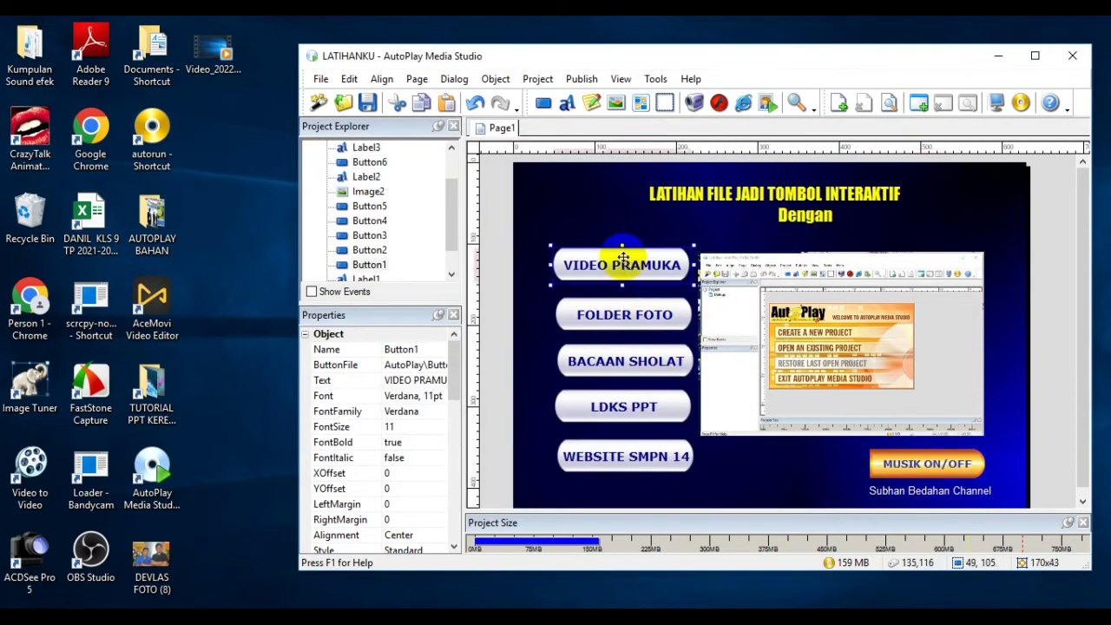
double_click(623, 259)
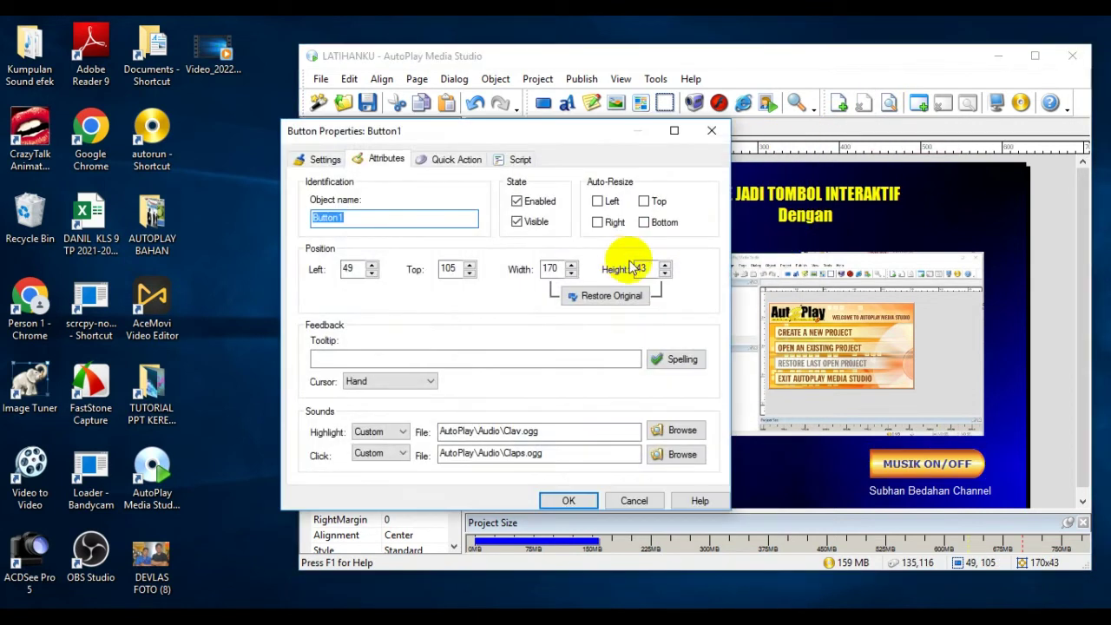
left_click(450, 158)
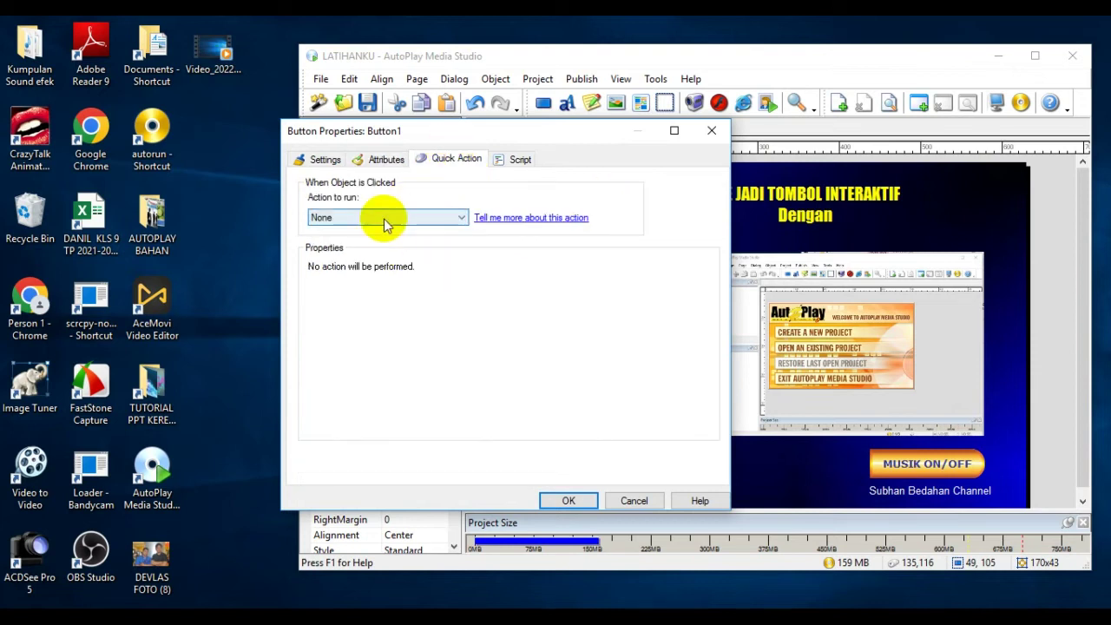
left_click_drag(477, 135, 415, 181)
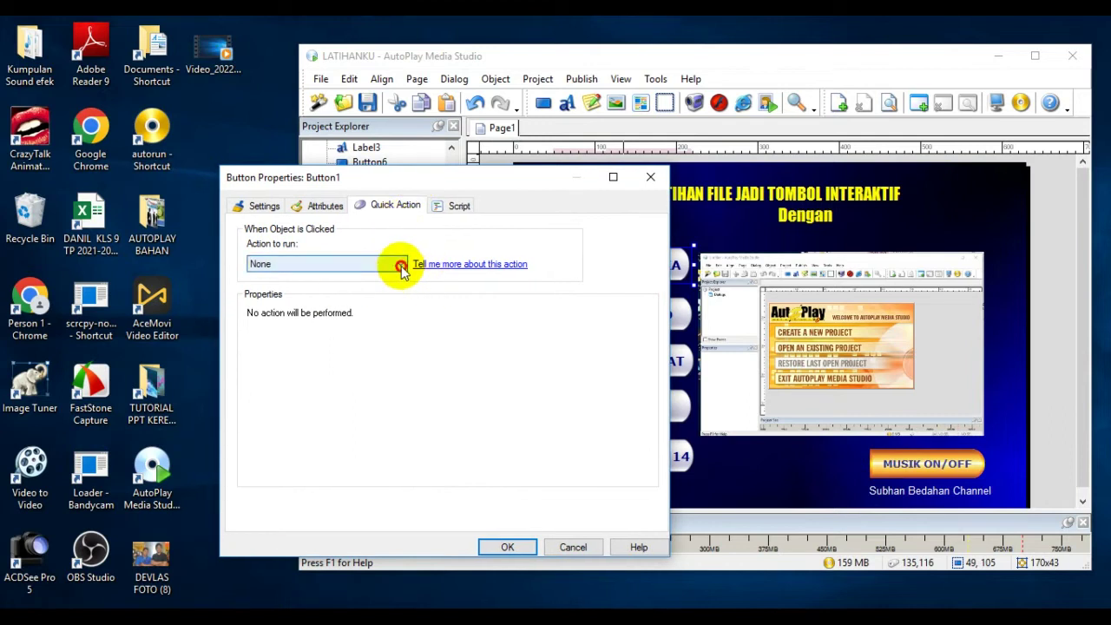
left_click(400, 266)
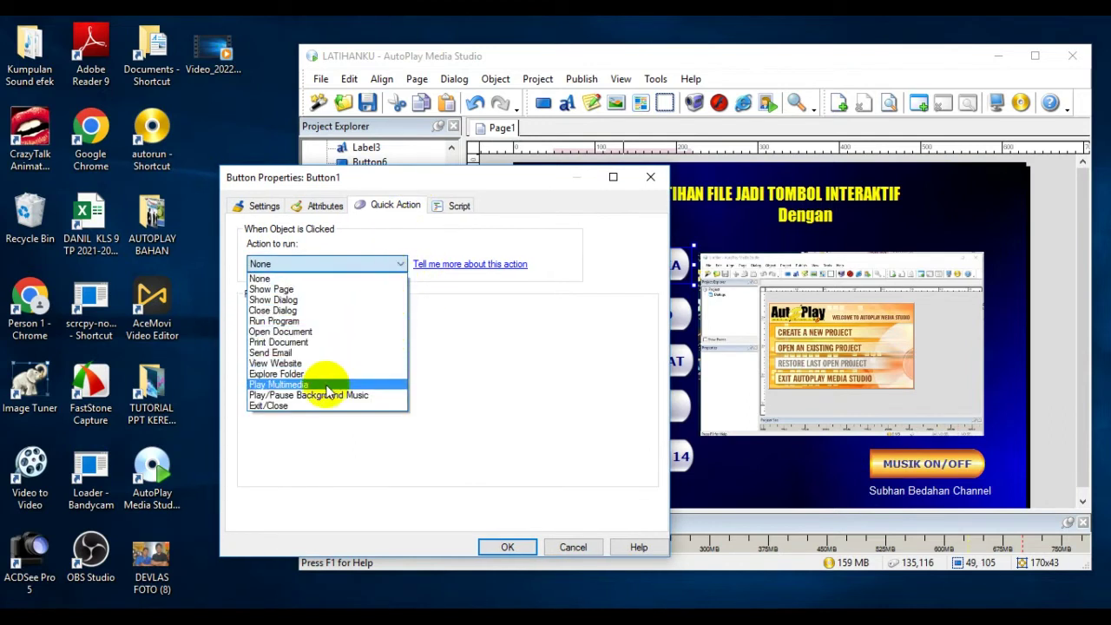
left_click(287, 385)
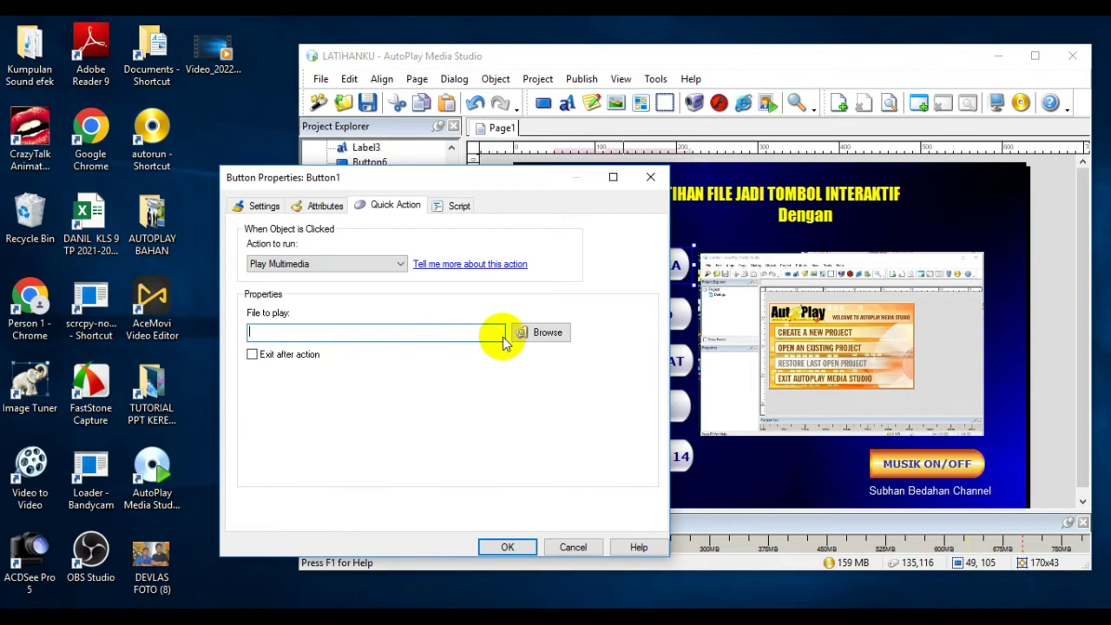
Choose 3. Video Pramuka makan from the LATIHANKU project's CD_Root\AutoPlay\Docs\BAHAN AUTOPLAY folder as the file to play, and apply the properties
left_click(543, 334)
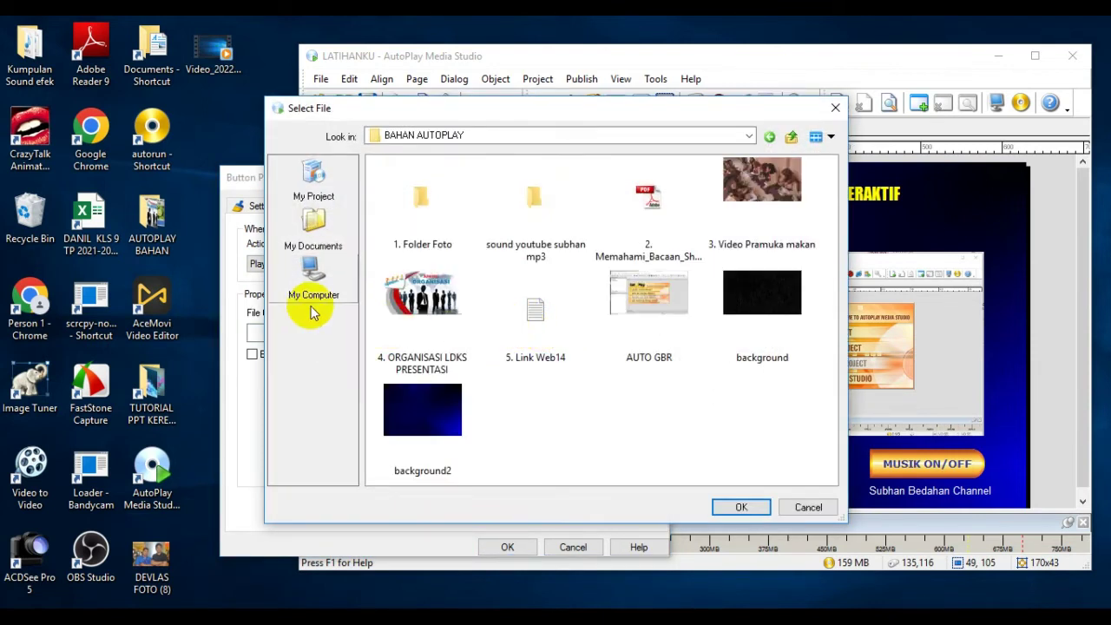
left_click(326, 241)
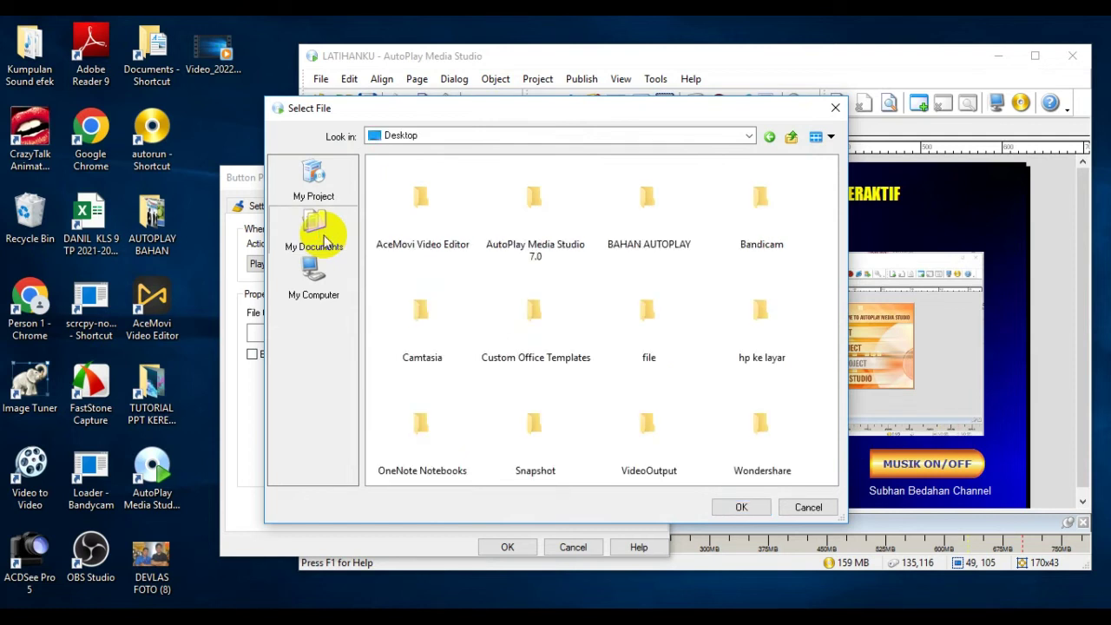
double_click(542, 232)
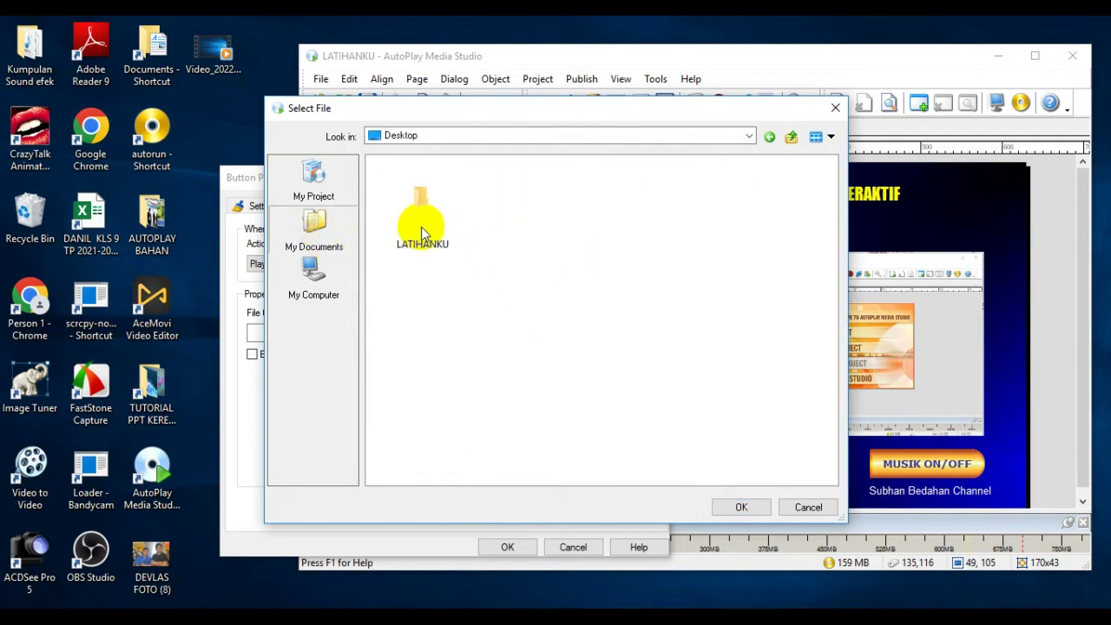
double_click(422, 228)
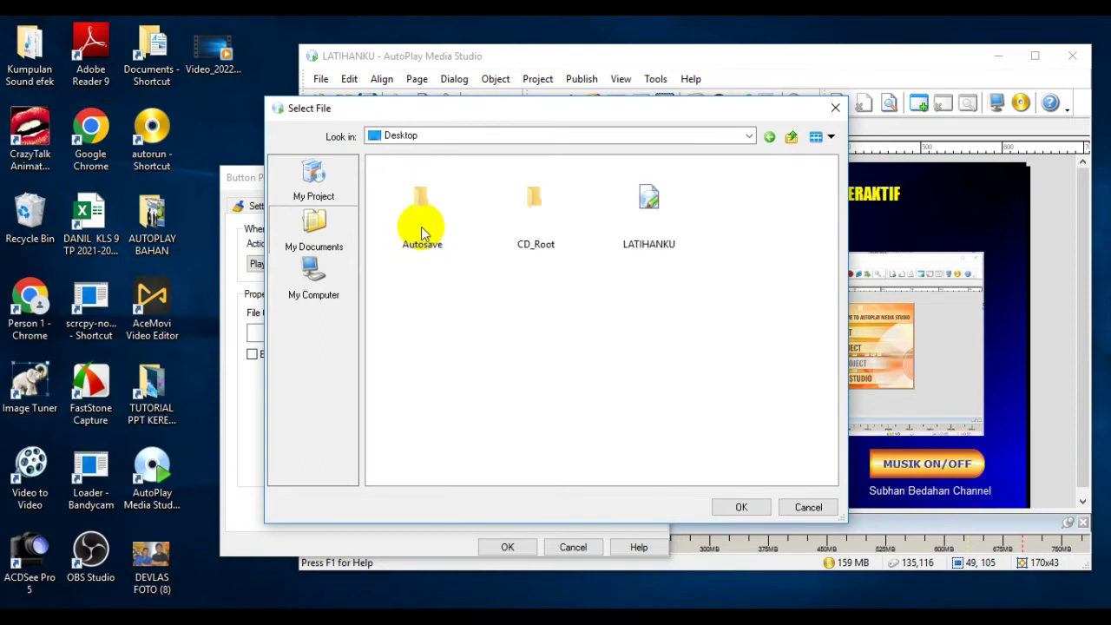
double_click(545, 214)
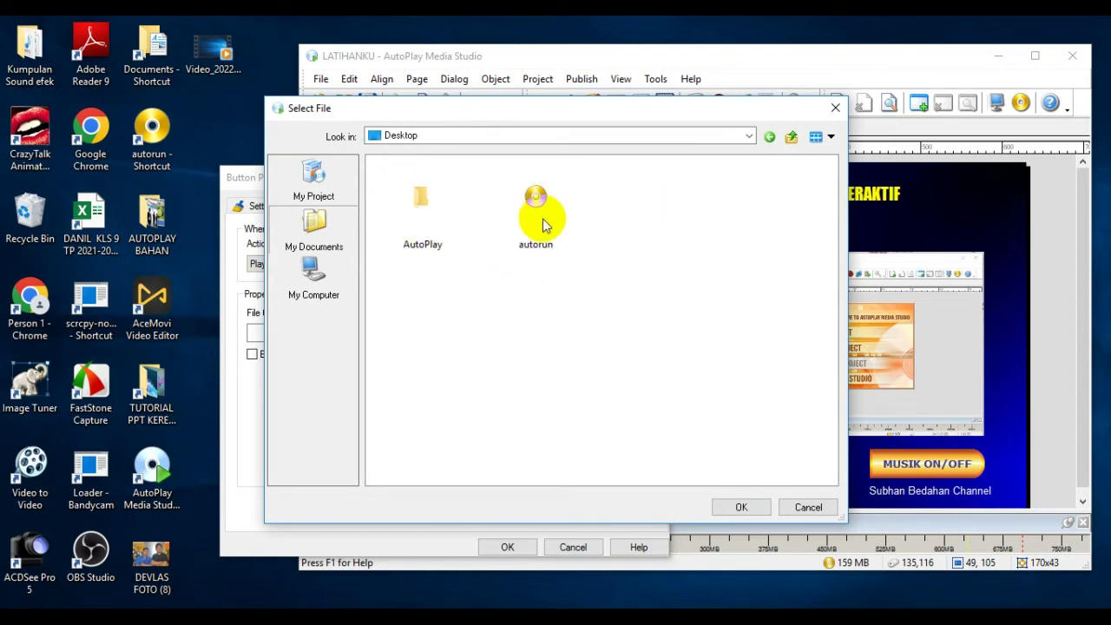
double_click(424, 200)
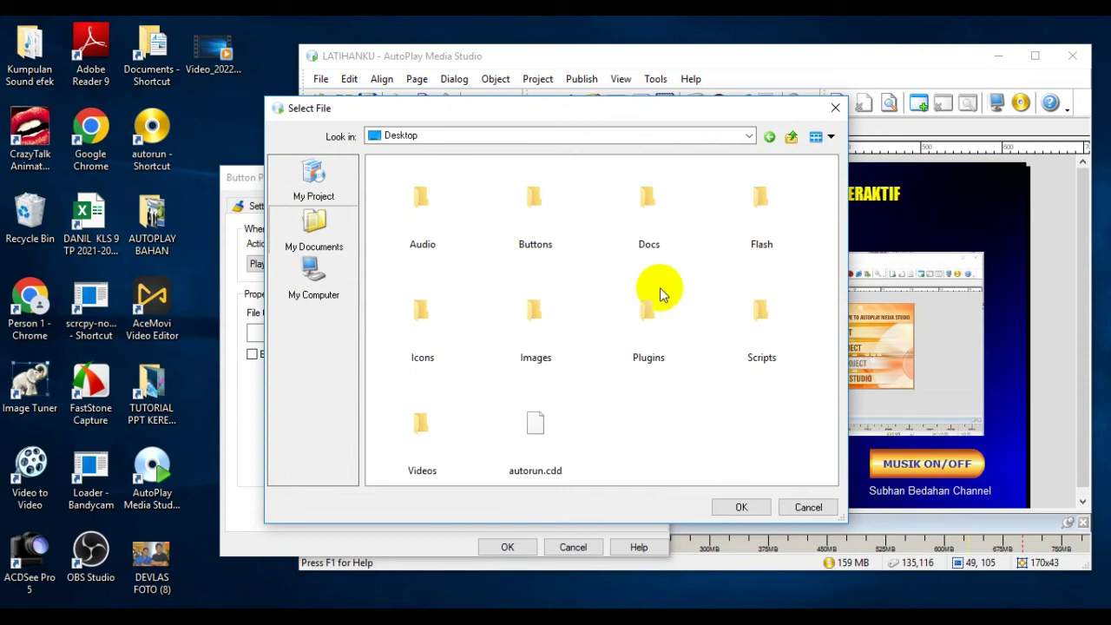
double_click(643, 233)
double_click(424, 228)
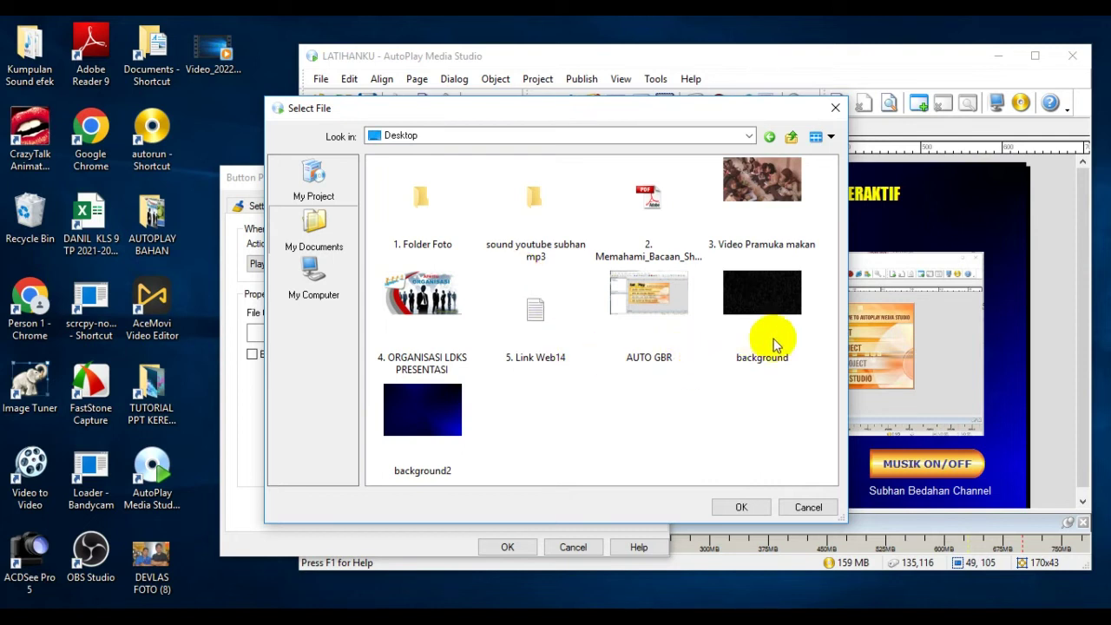
left_click(760, 199)
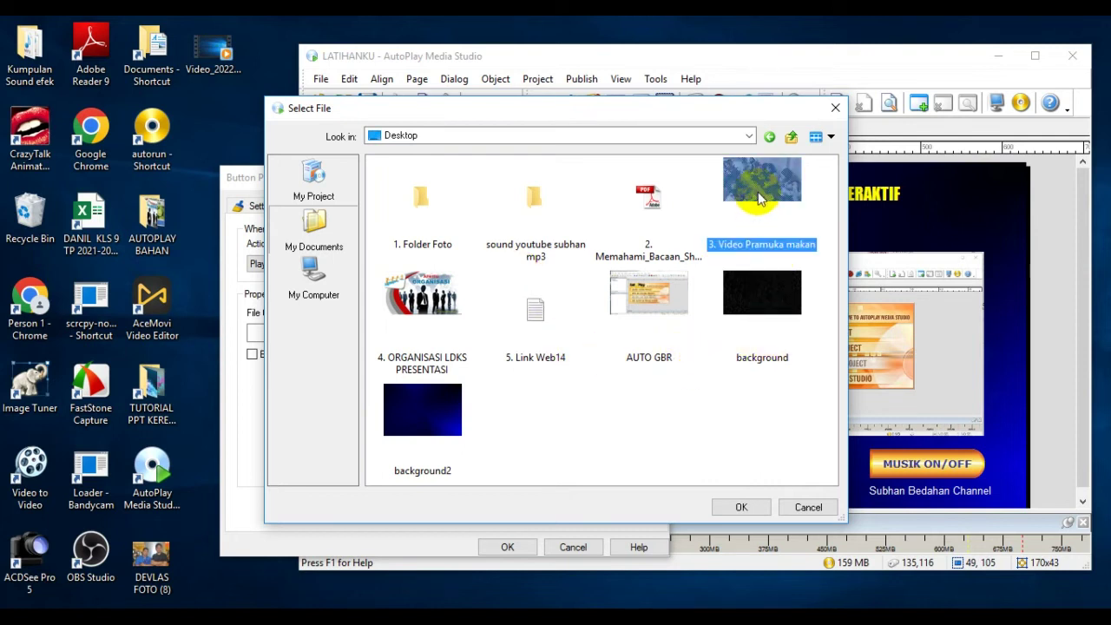
left_click(741, 507)
left_click(523, 548)
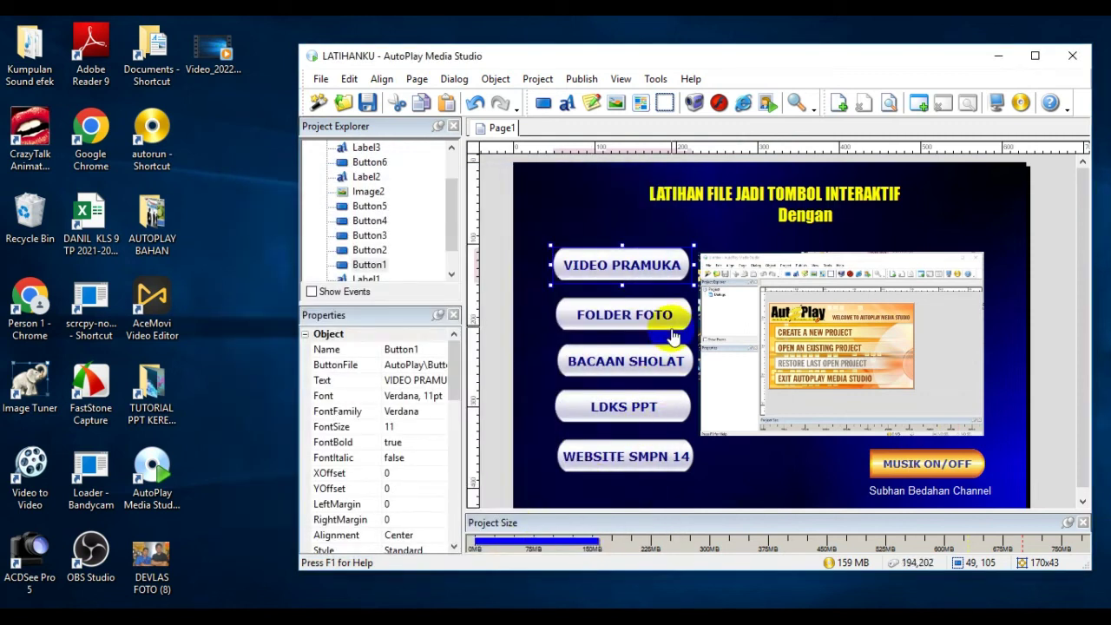
Set the FOLDER FOTO button's quick action to Explore Folder
double_click(640, 319)
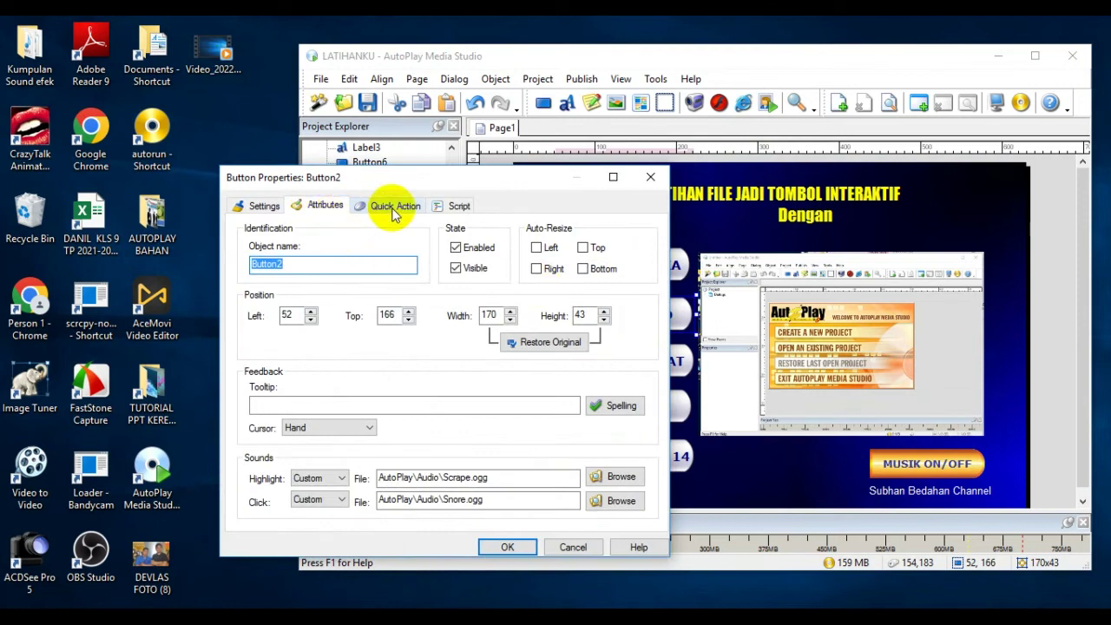
left_click(393, 208)
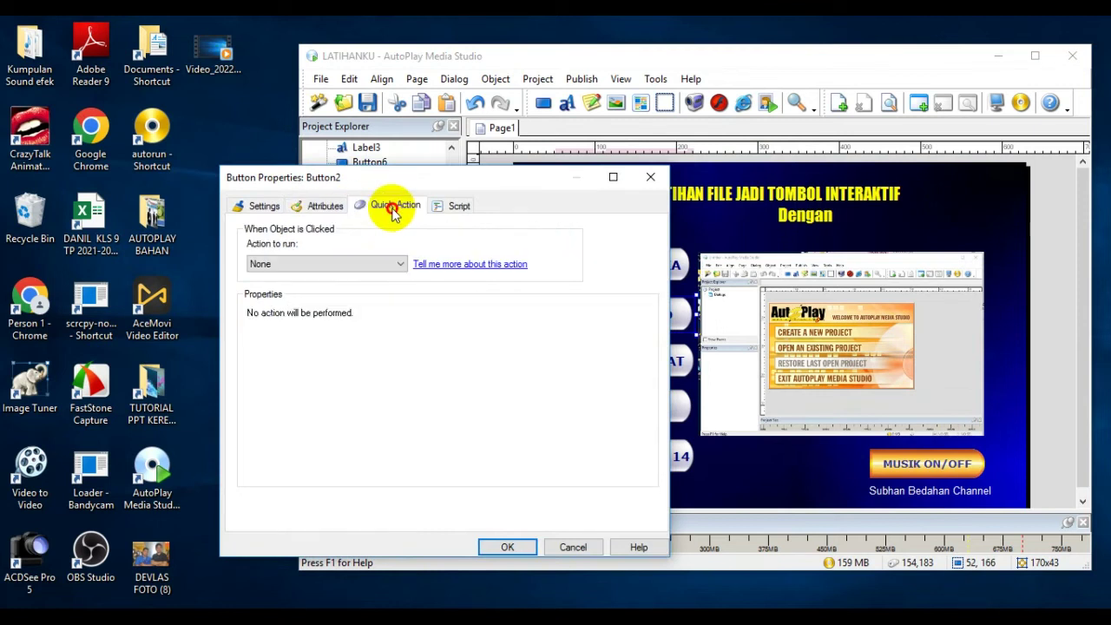
left_click(398, 266)
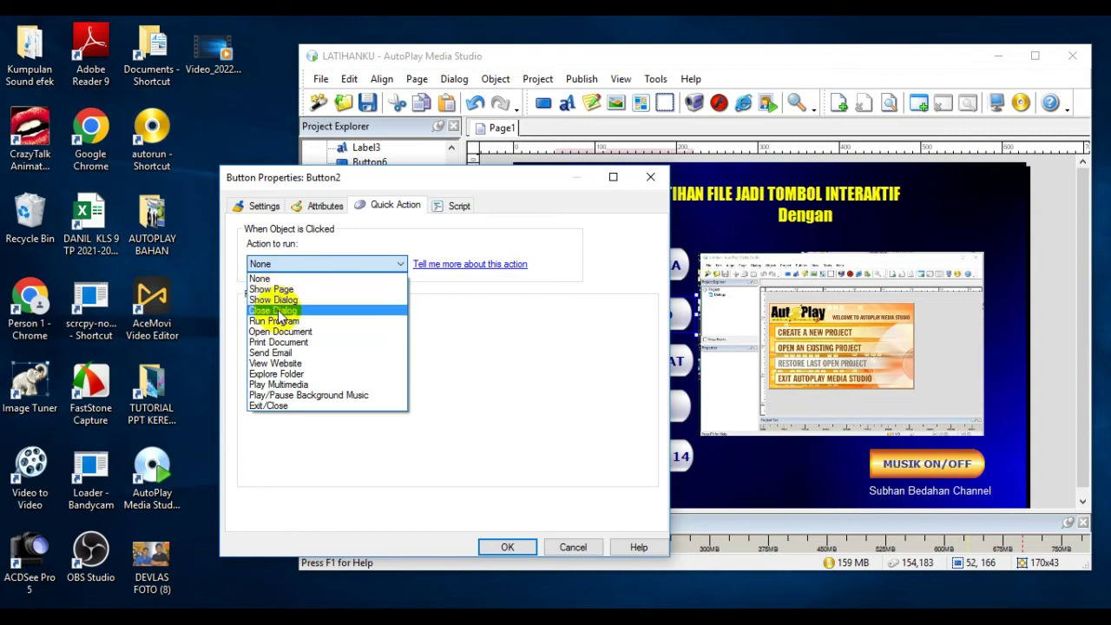
left_click(281, 375)
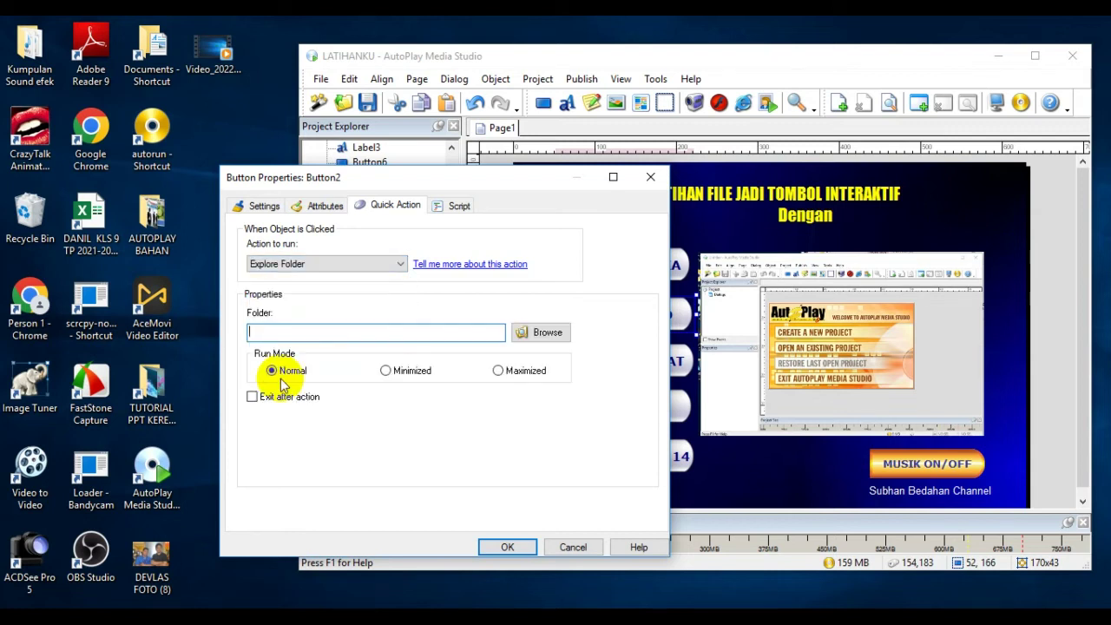
Choose AutoPlay\Docs\BAHAN AUTOPLAY\1. Folder Foto as the folder the FOLDER FOTO button explores, and apply the properties
left_click(548, 334)
left_click(372, 273)
double_click(374, 276)
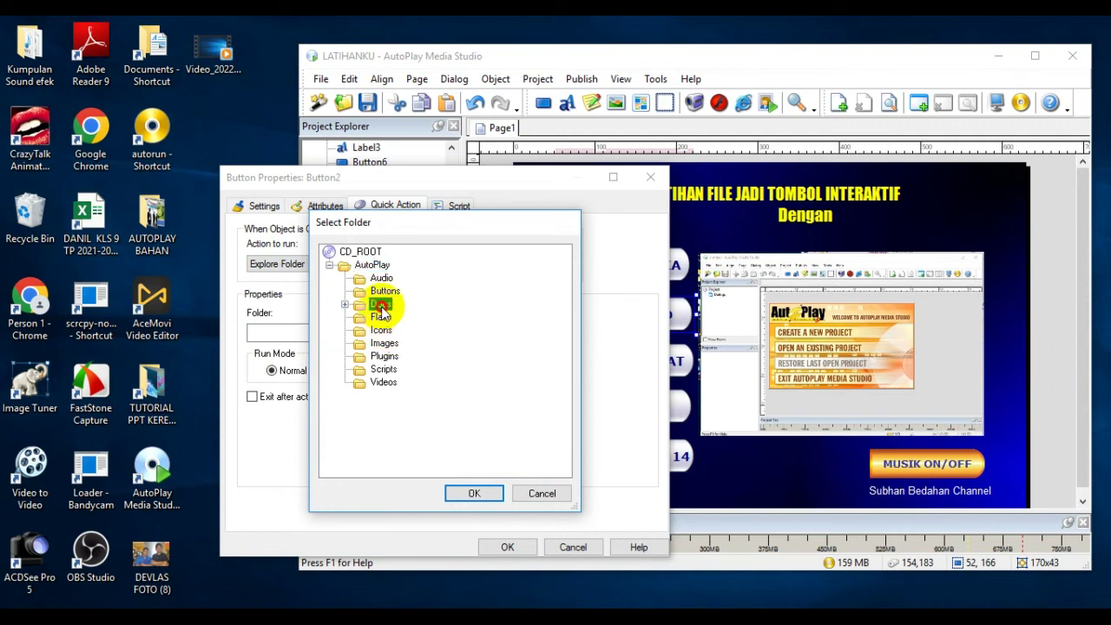
double_click(380, 306)
double_click(417, 317)
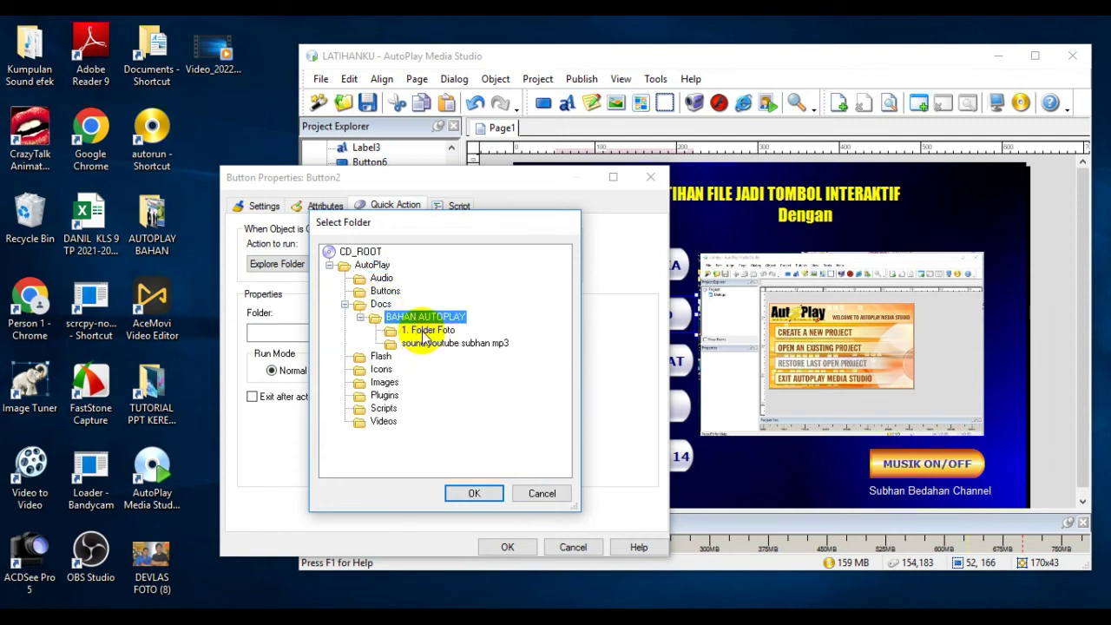
left_click(425, 331)
left_click(486, 493)
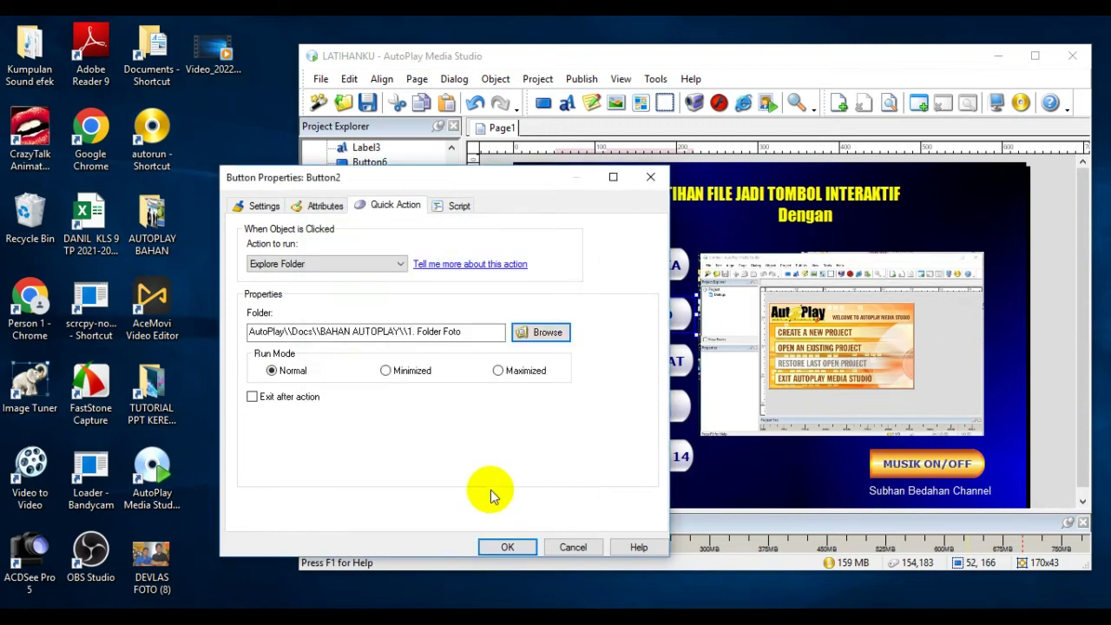
left_click(507, 547)
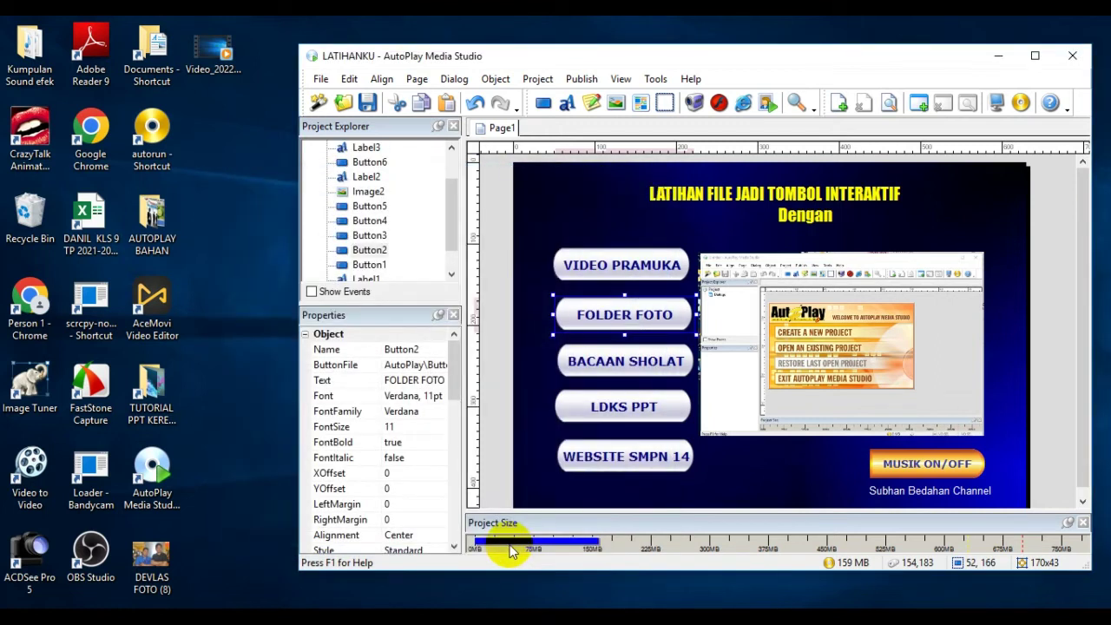
Set the BACAAN SHOLAT button to Open Document with the 2. Memahami_Bacaan PDF from BAHAN AUTOPLAY, and apply the properties
double_click(656, 375)
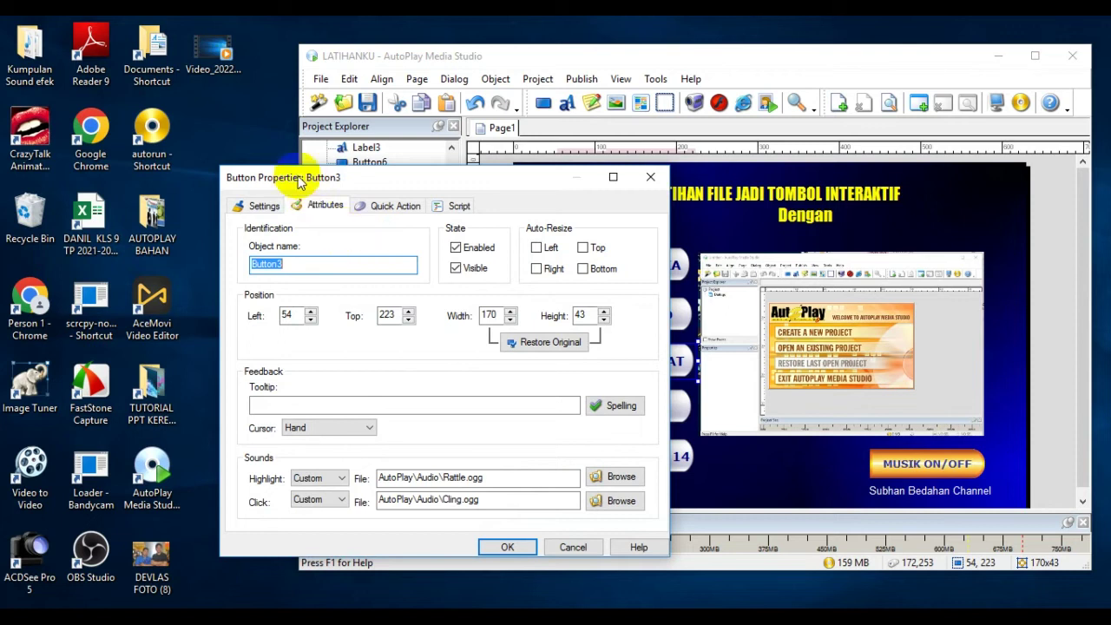
left_click(398, 208)
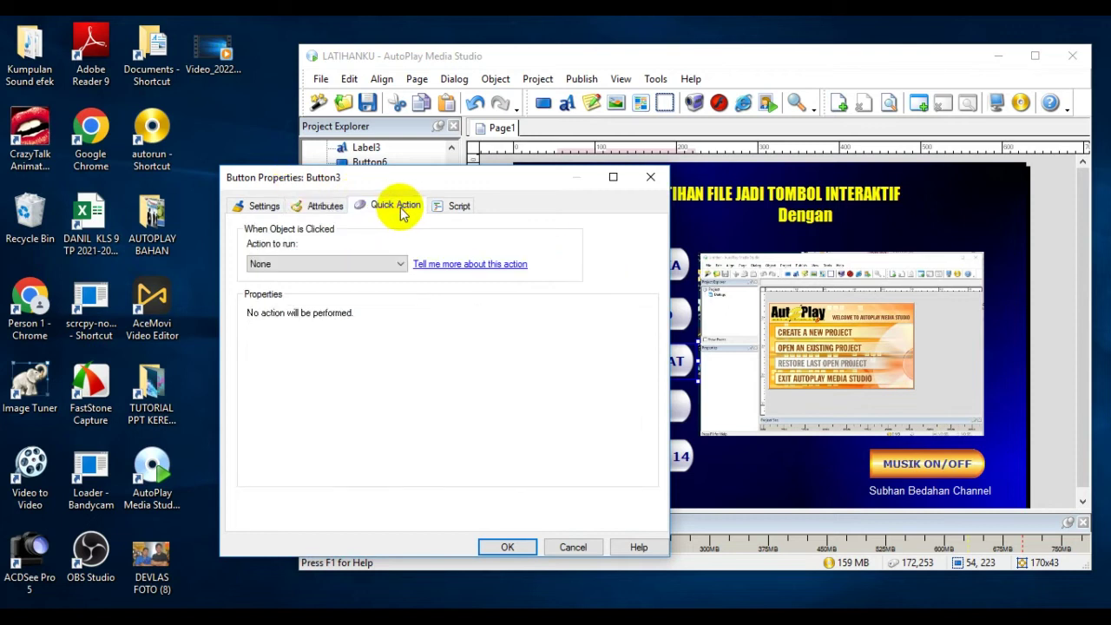
left_click(398, 263)
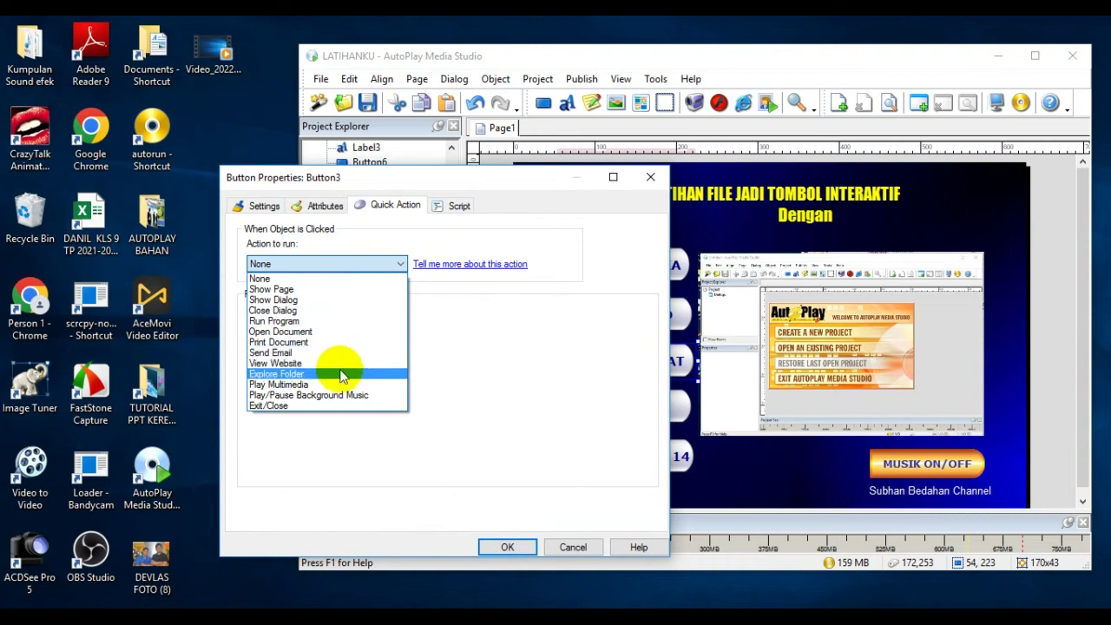
left_click(297, 331)
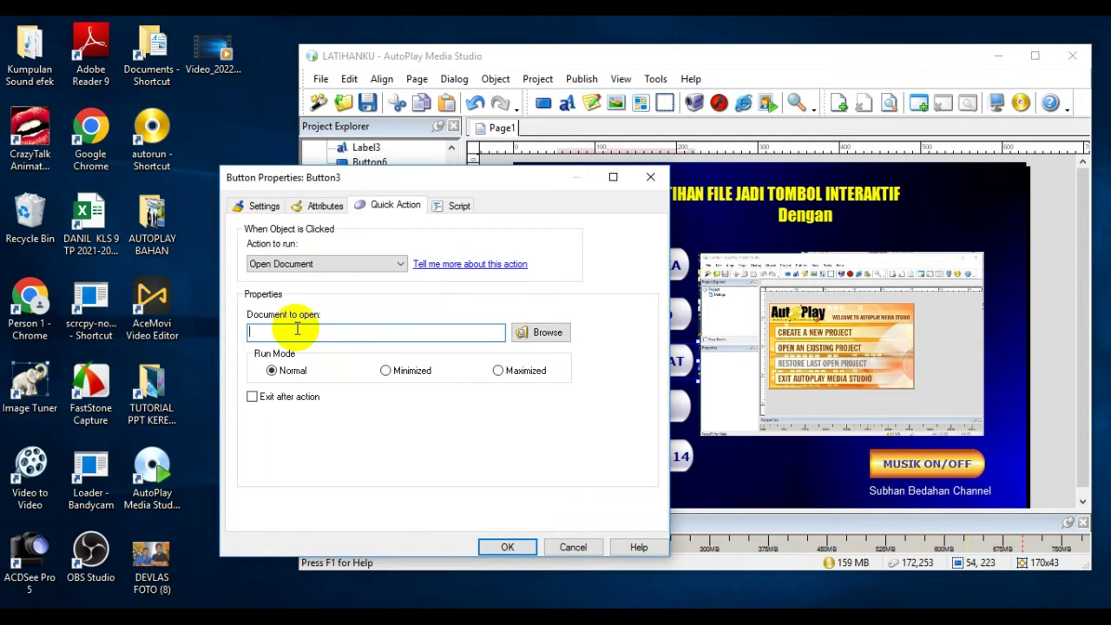
left_click(541, 333)
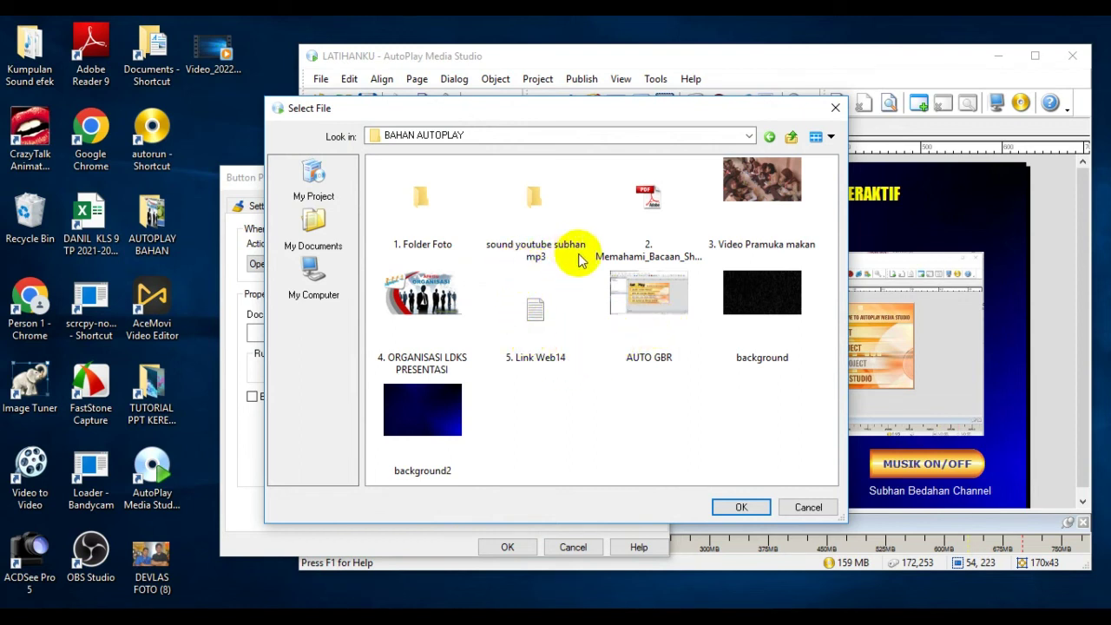
left_click(647, 216)
left_click(742, 507)
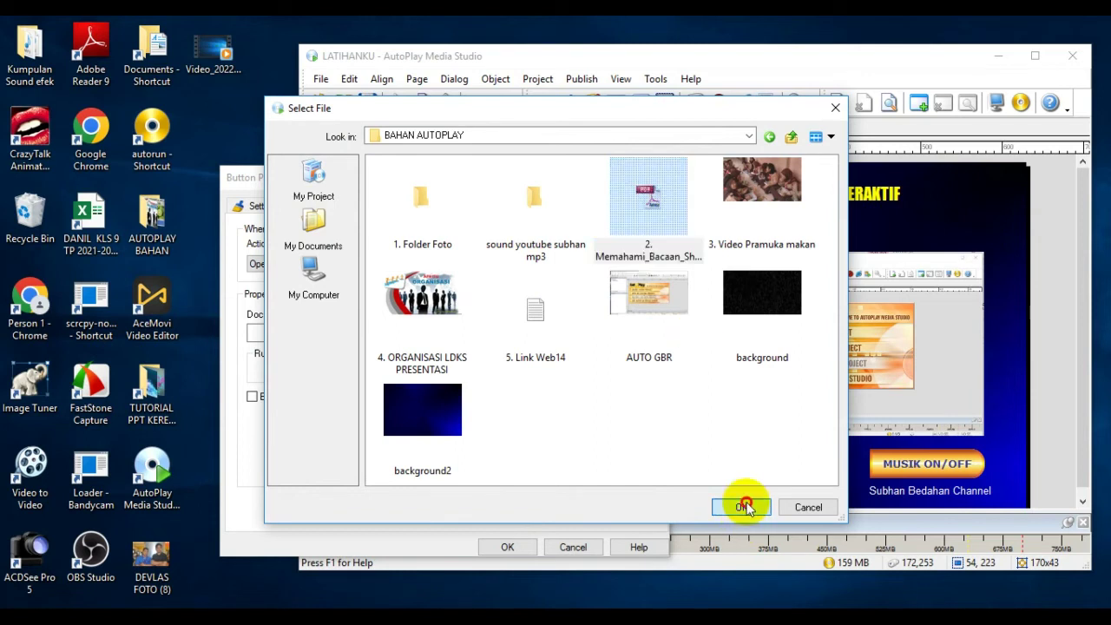
left_click(520, 548)
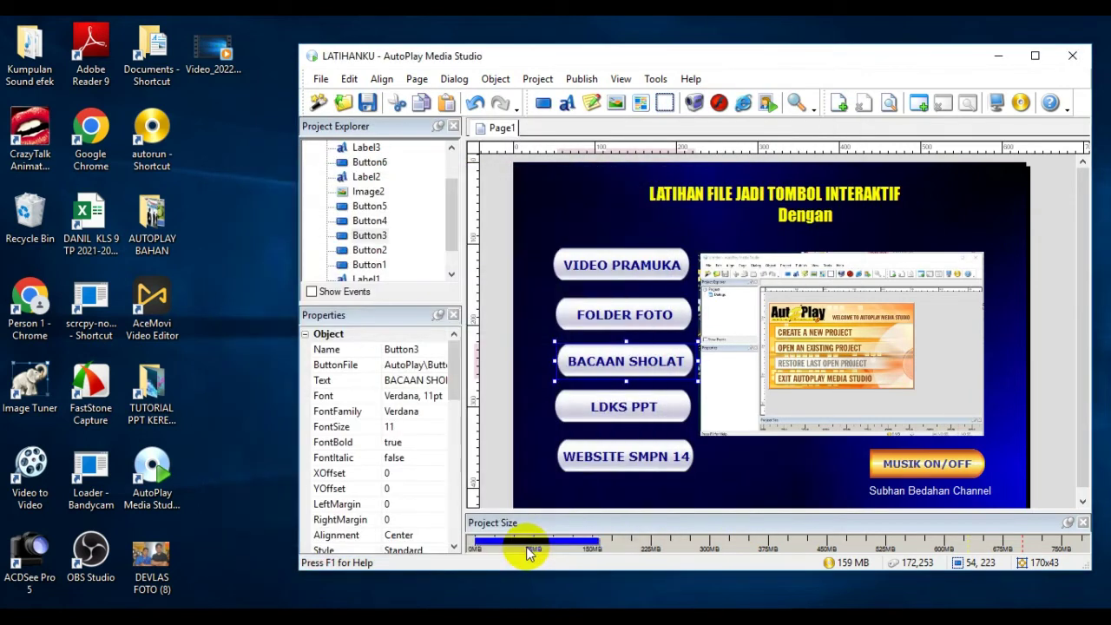
Set the LDKS PPT button to Open Document with 4. ORGANISASI LDKS PRESENTASI from BAHAN AUTOPLAY, and apply the properties
double_click(637, 413)
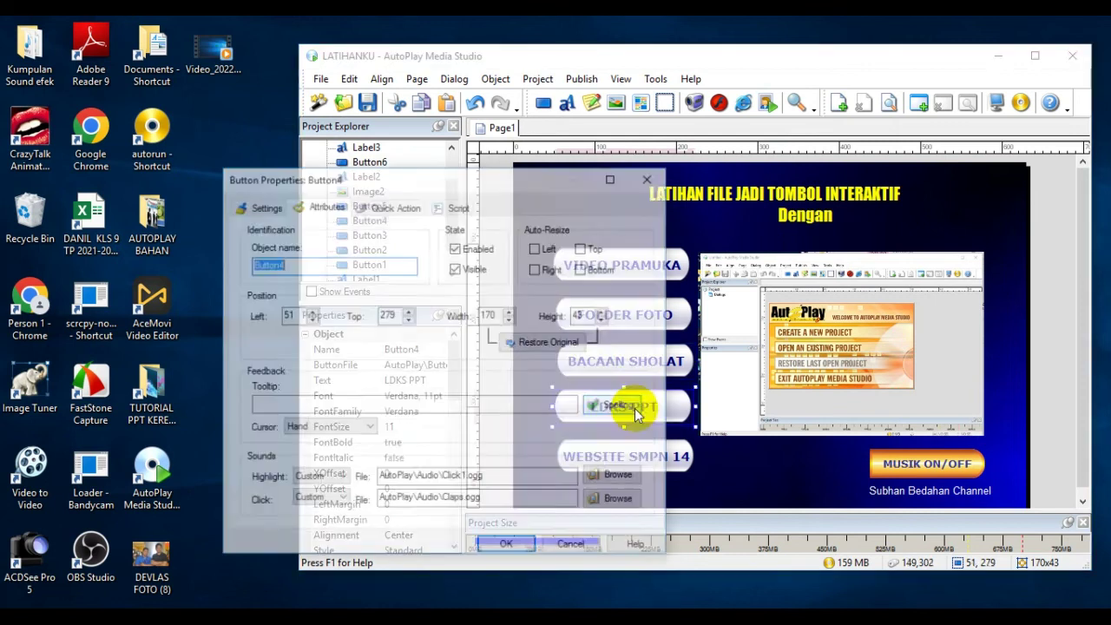
left_click(386, 206)
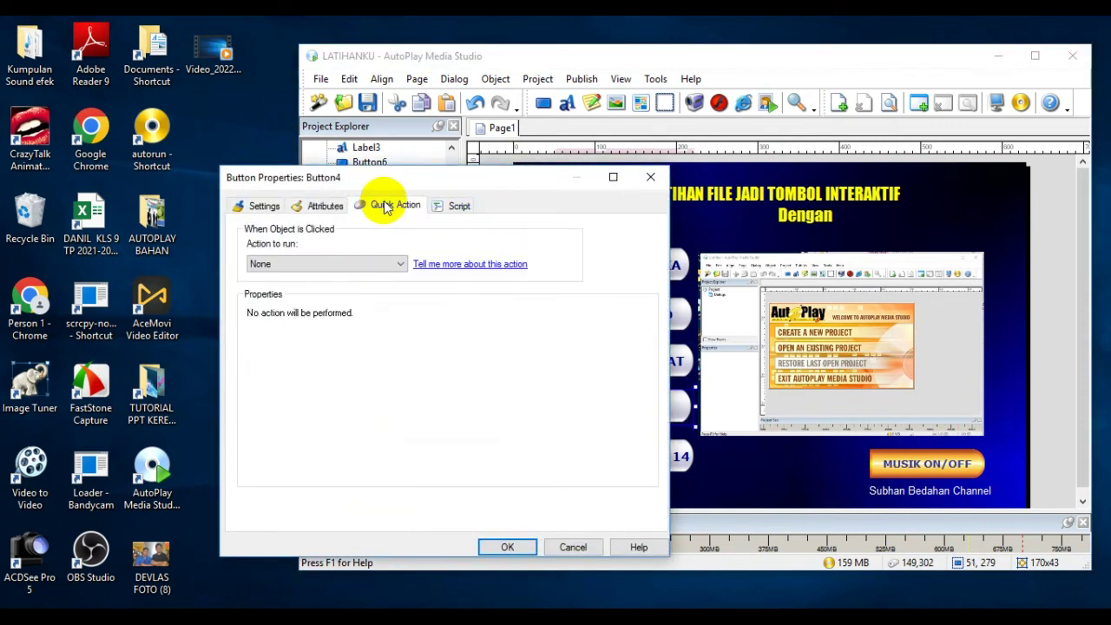
left_click(400, 264)
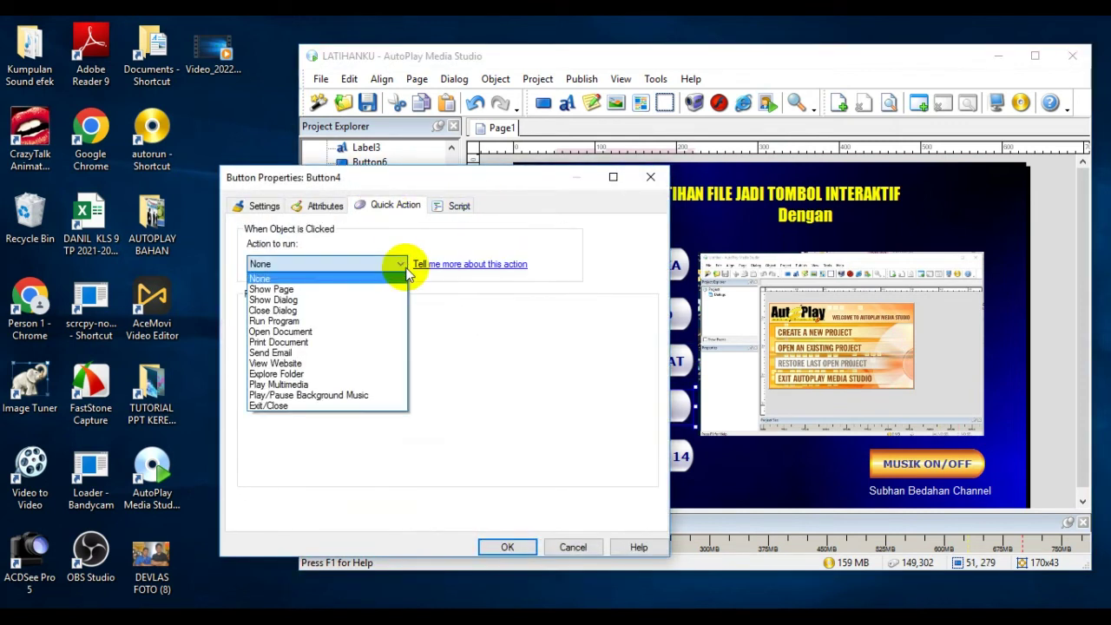
left_click(292, 331)
left_click(549, 332)
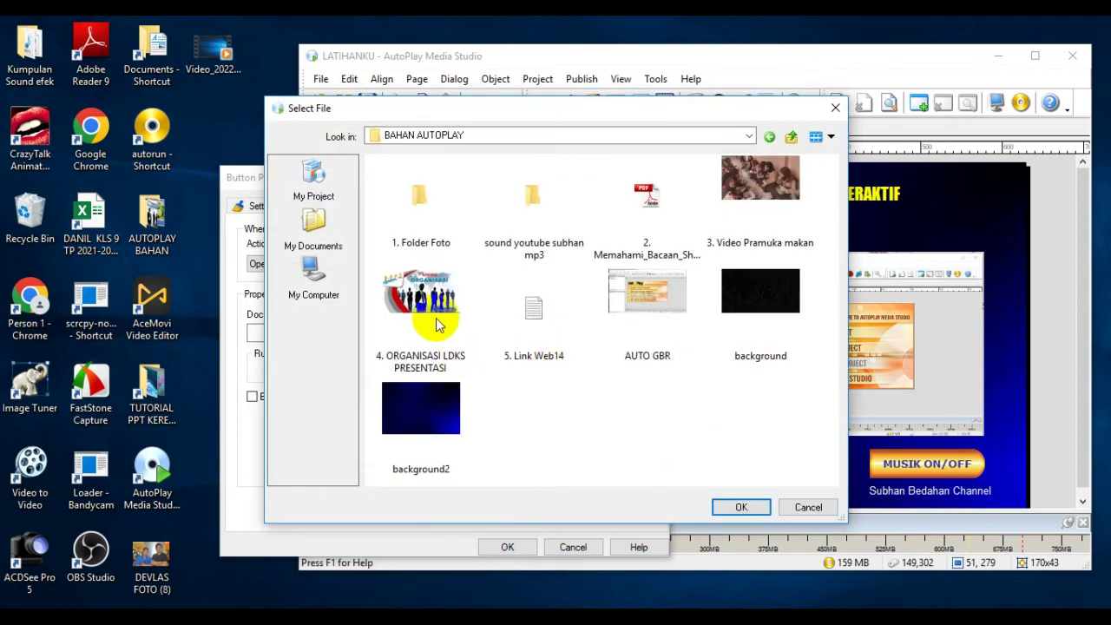
left_click(437, 323)
left_click(741, 507)
left_click(508, 547)
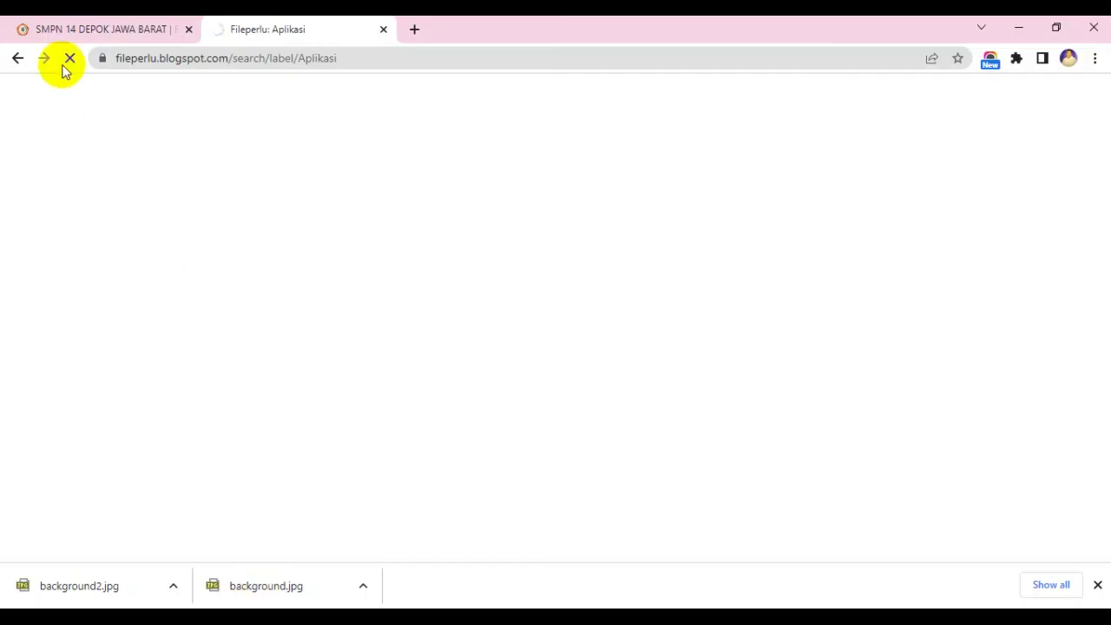
Copy the SMPN 14 Depok website's address from the browser and return to AutoPlay Media Studio
left_click(55, 33)
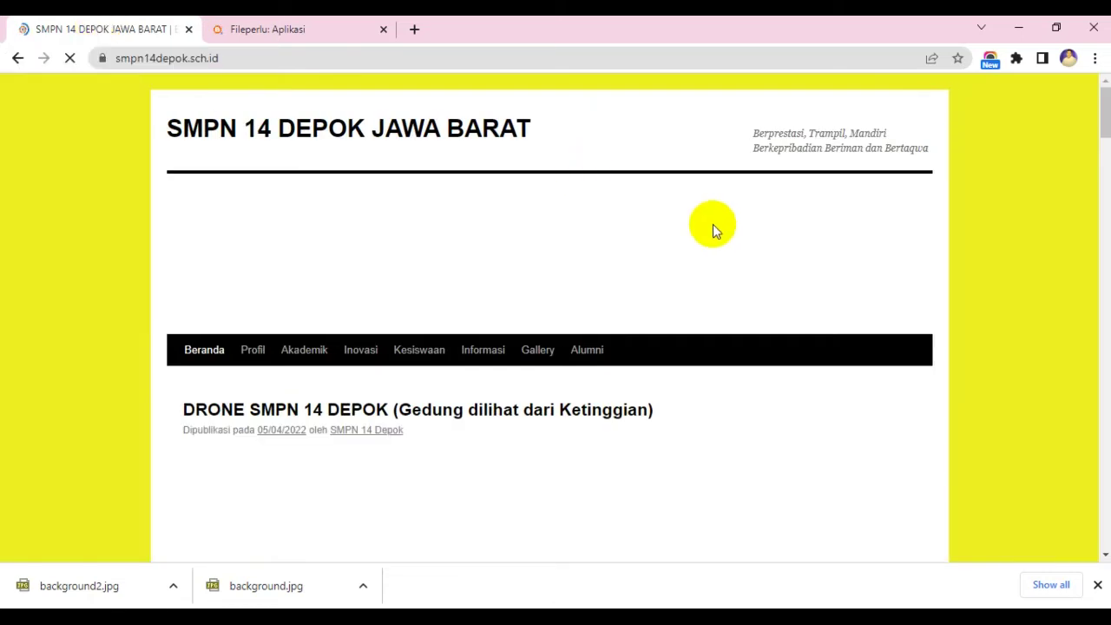
scroll(703, 252, "down", 3)
scroll(703, 256, "down", 1)
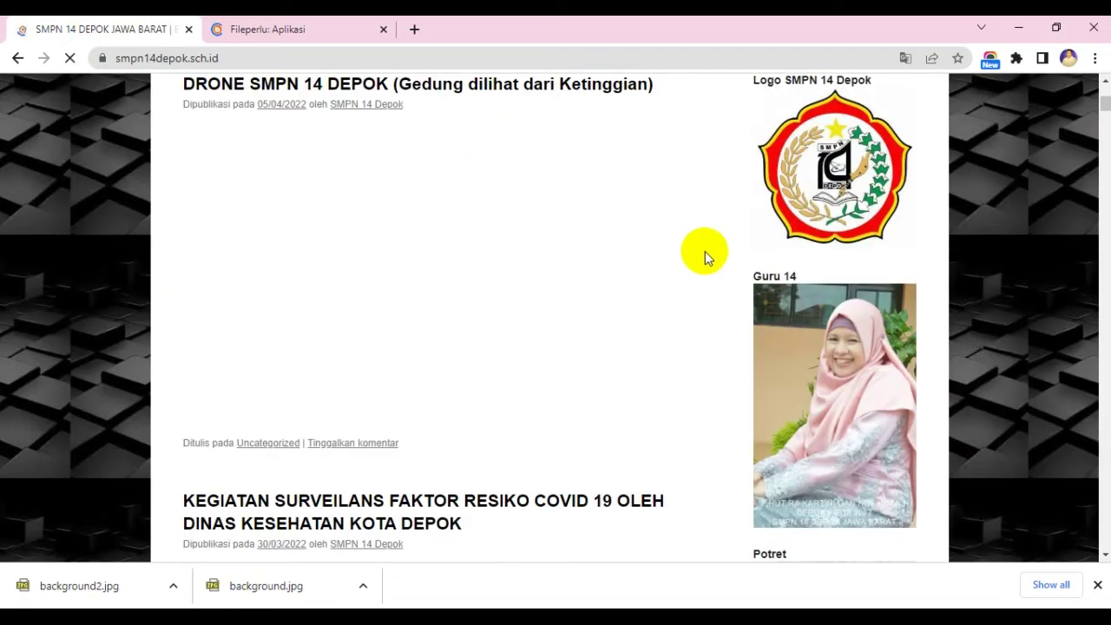
scroll(690, 295, "down", 3)
scroll(686, 314, "down", 4)
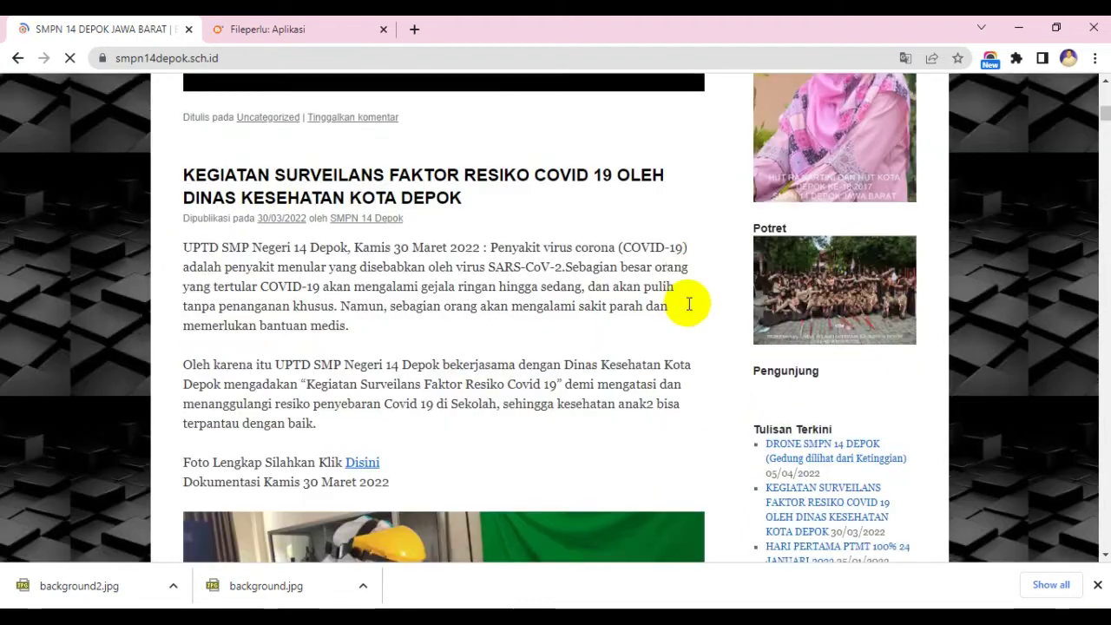
scroll(692, 281, "down", 5)
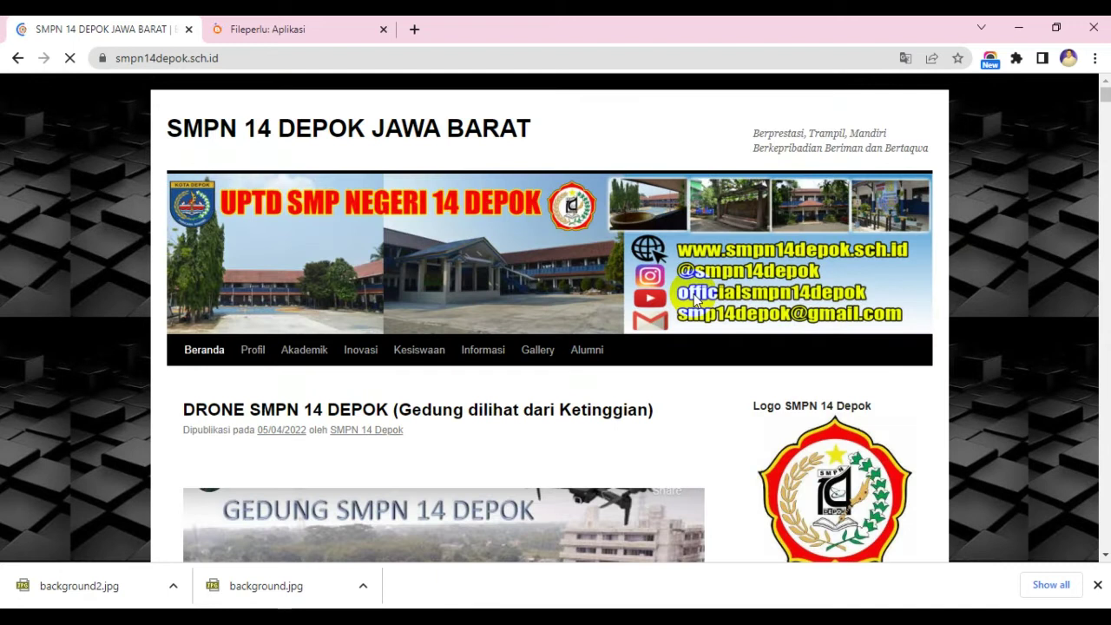
left_click(260, 59)
key("ctrl+c")
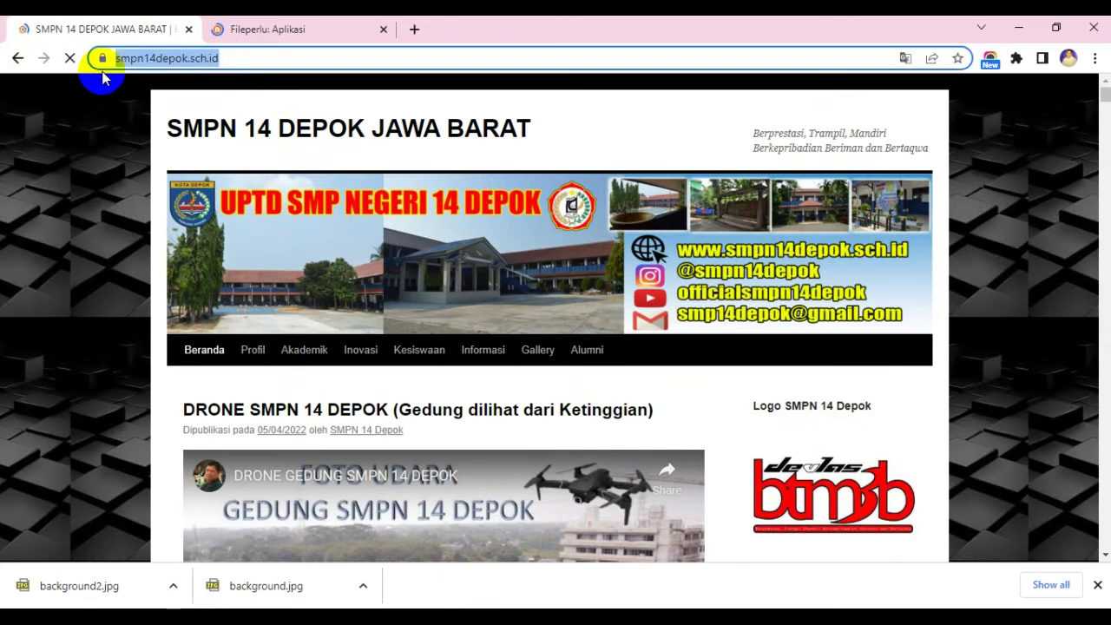
right_click(165, 59)
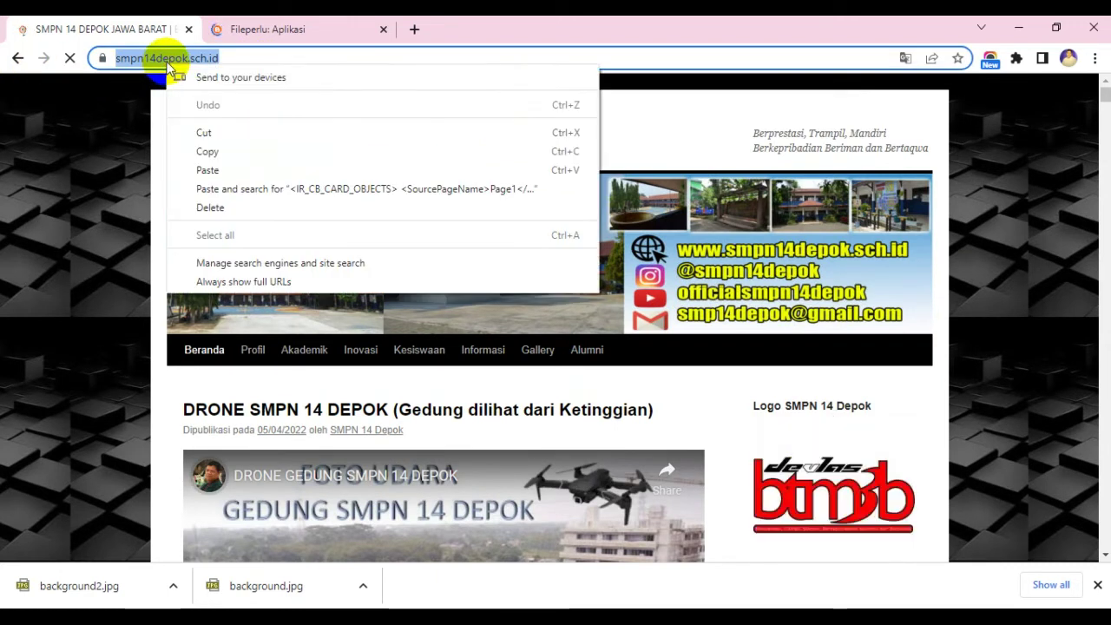
left_click(205, 151)
left_click(1021, 29)
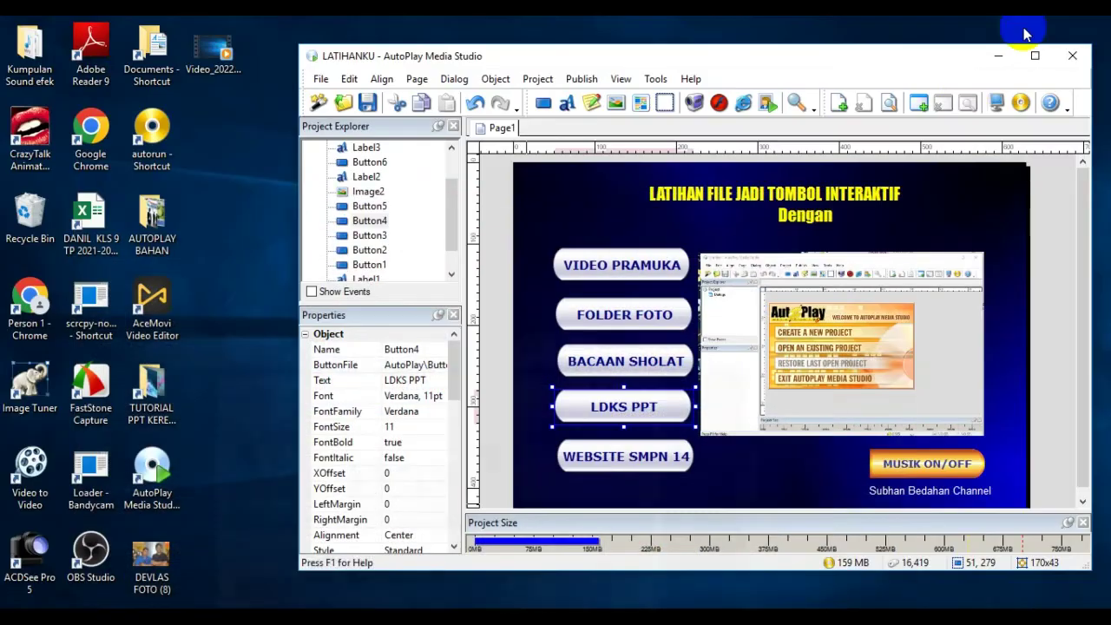
left_click(646, 461)
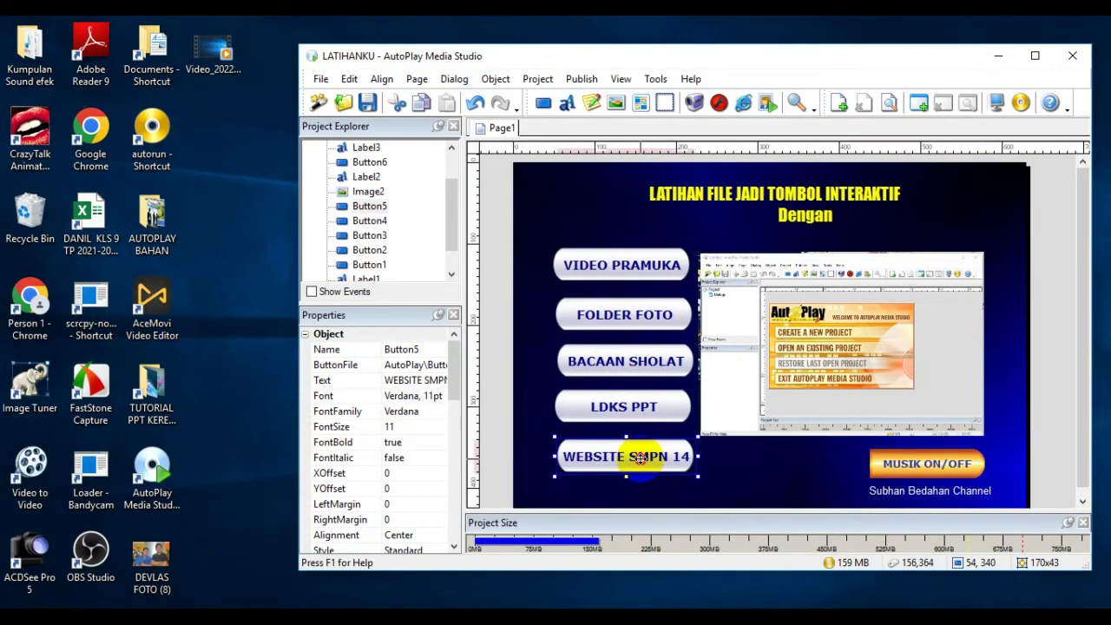
double_click(640, 458)
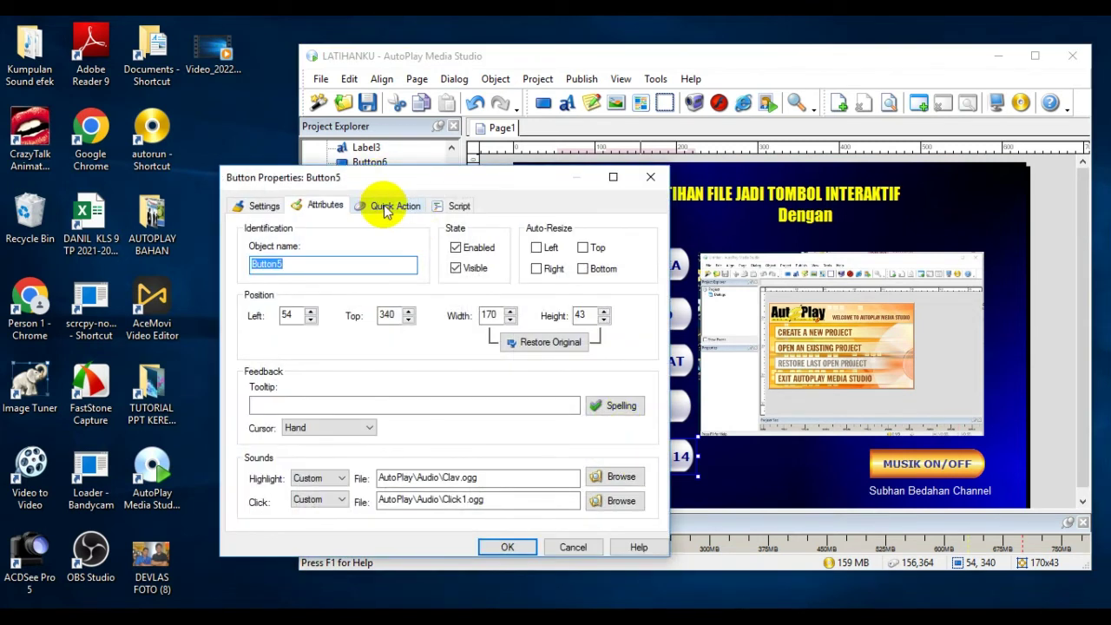
left_click(387, 208)
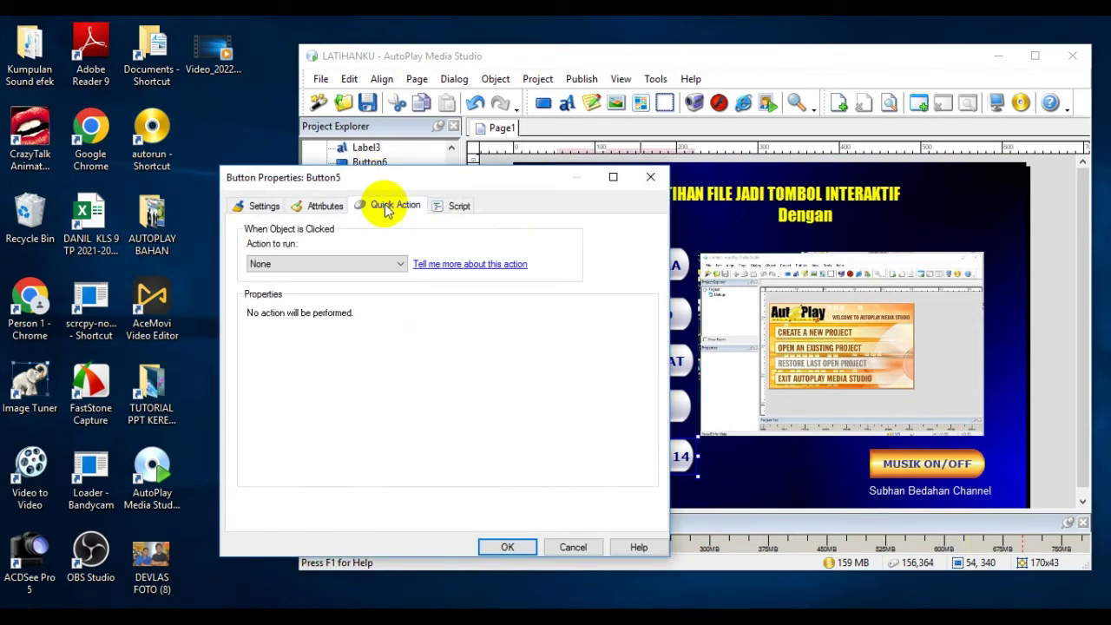
left_click(400, 266)
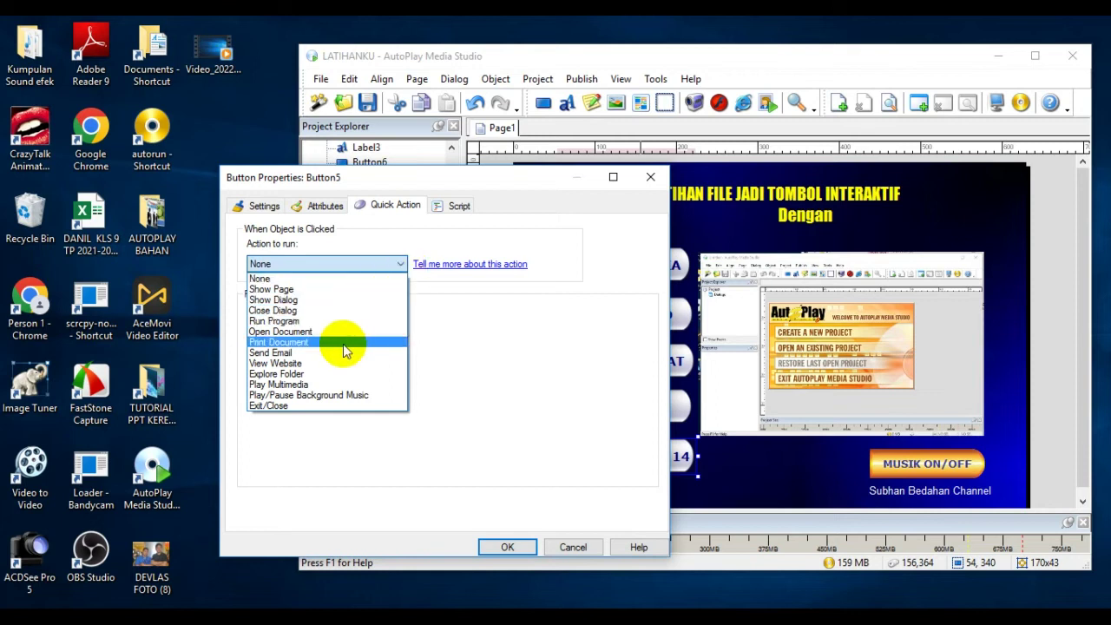
left_click(296, 363)
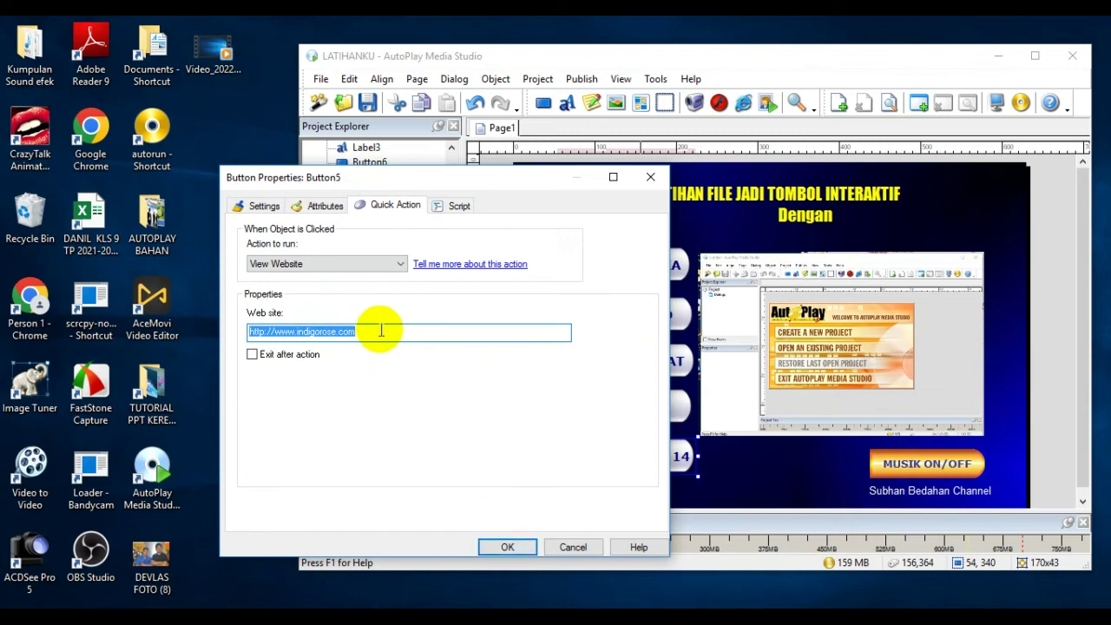
key("ctrl+v")
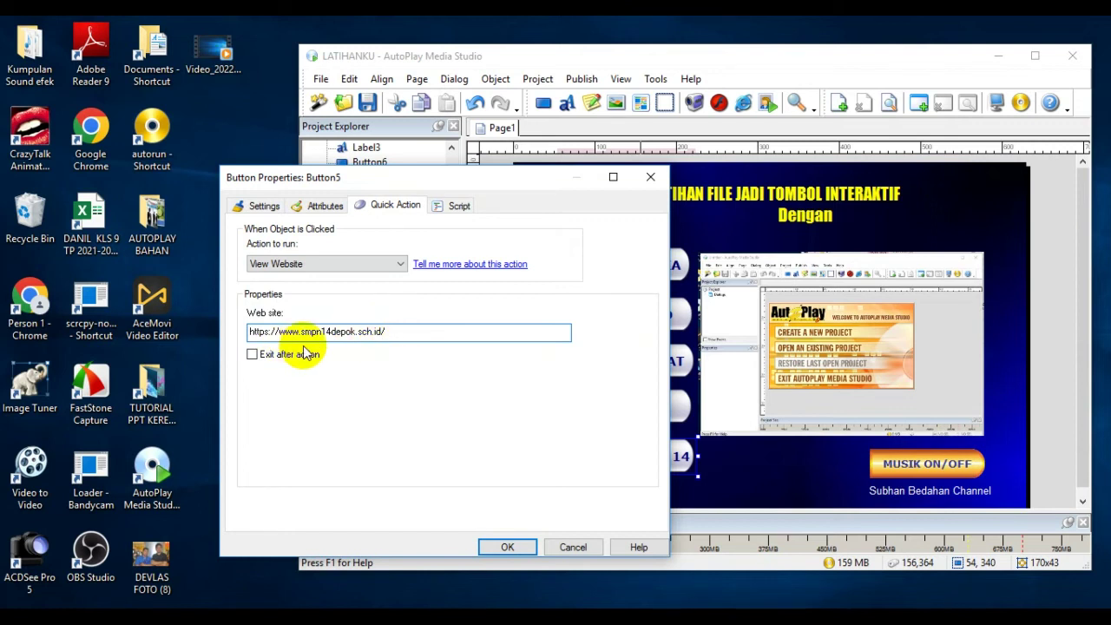
left_click(523, 548)
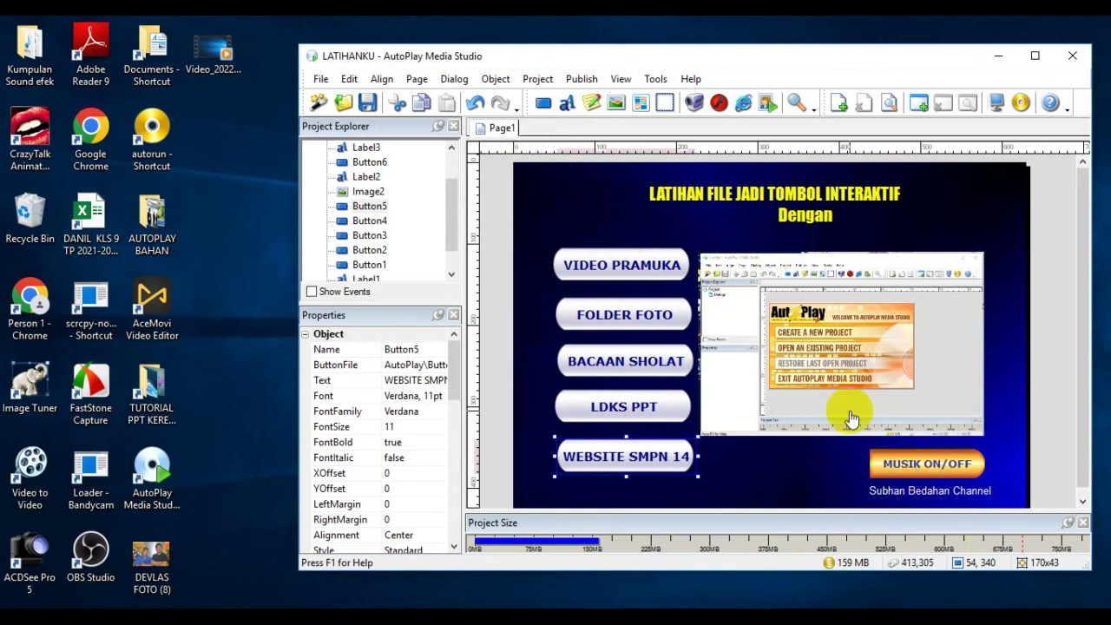
Start adding a background music track in the project's audio settings and browse to the MP3 sound folder inside AutoPlay\Docs\BAHAN AUTOPLAY
left_click(527, 79)
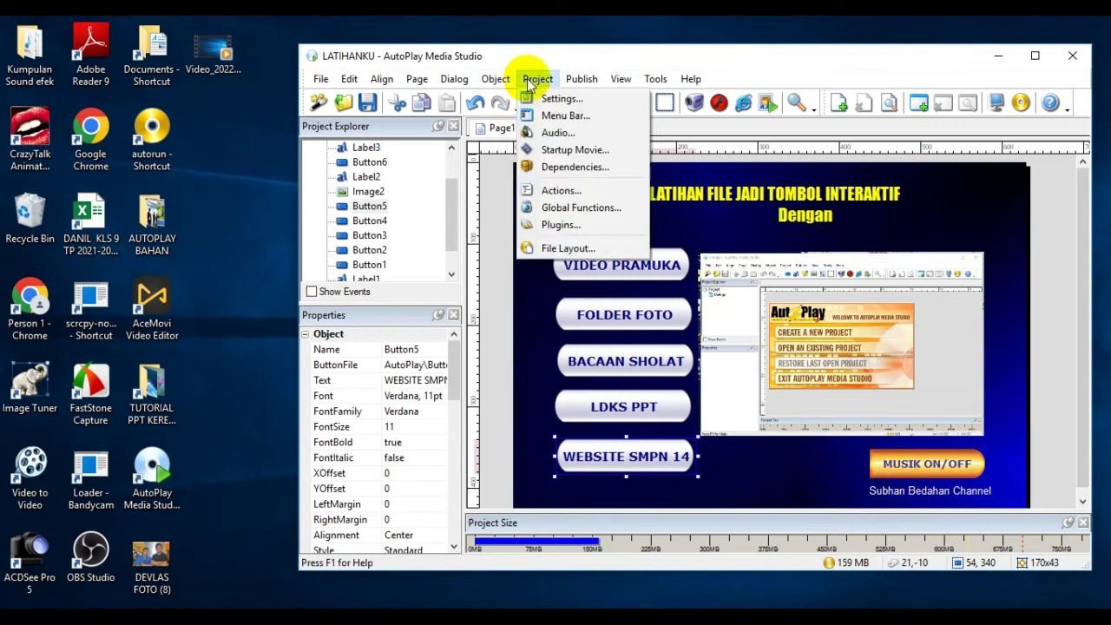
left_click(555, 133)
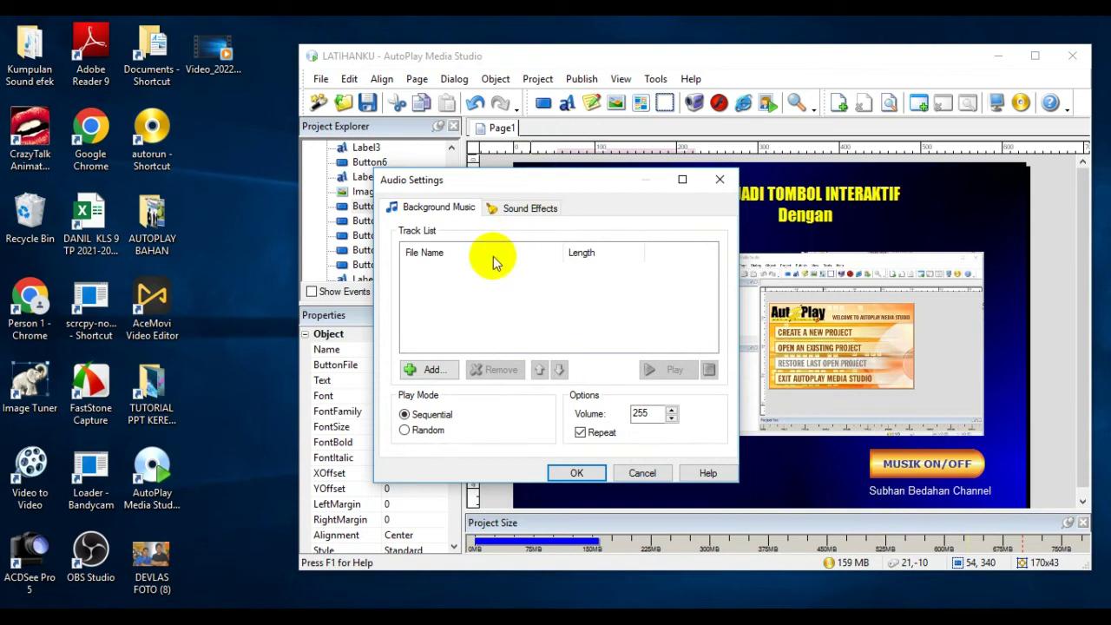
left_click(434, 369)
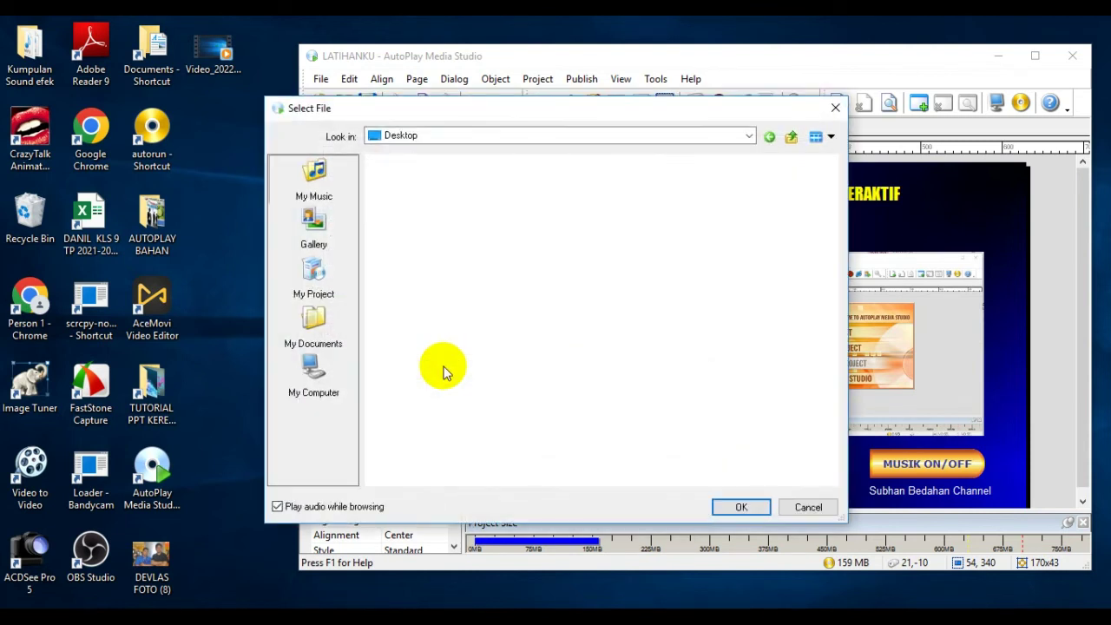
left_click(338, 345)
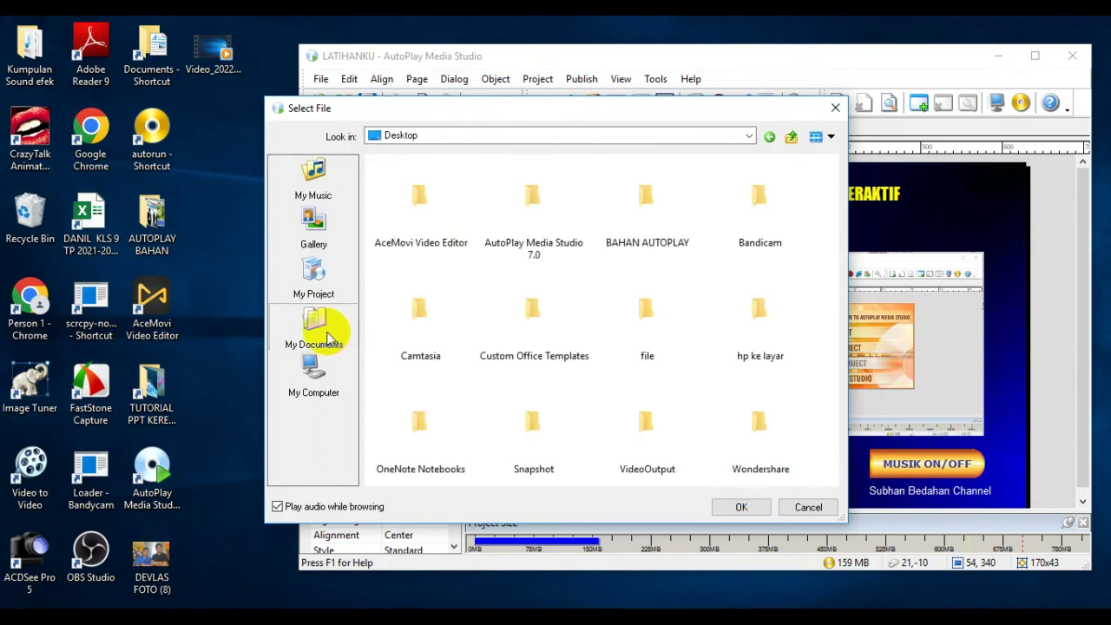
double_click(422, 228)
double_click(423, 229)
double_click(529, 224)
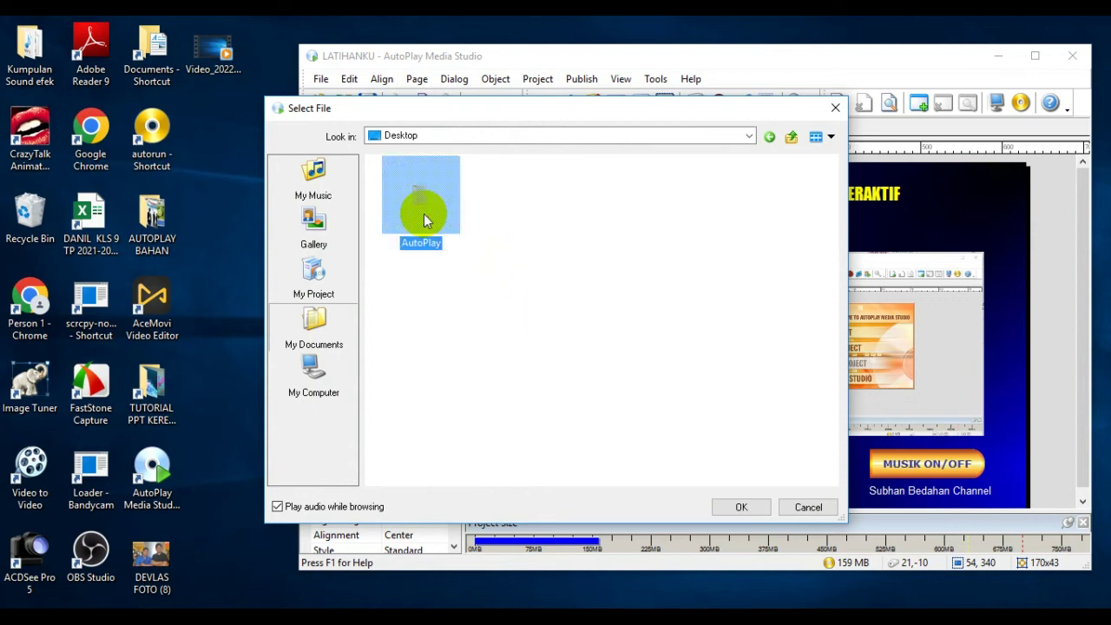
double_click(422, 198)
double_click(649, 217)
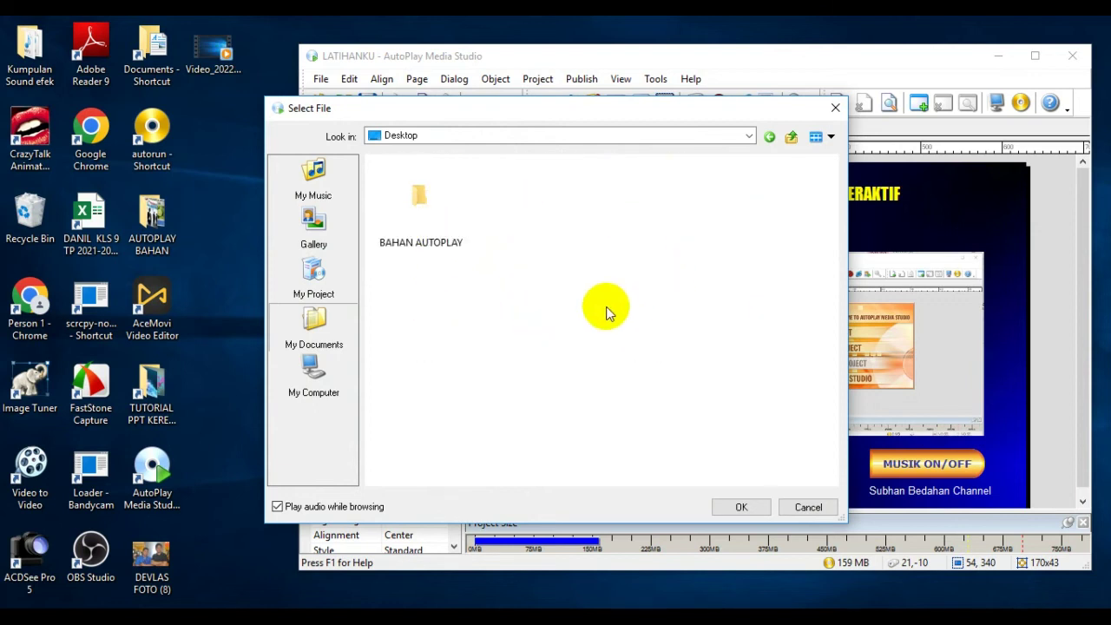
double_click(422, 207)
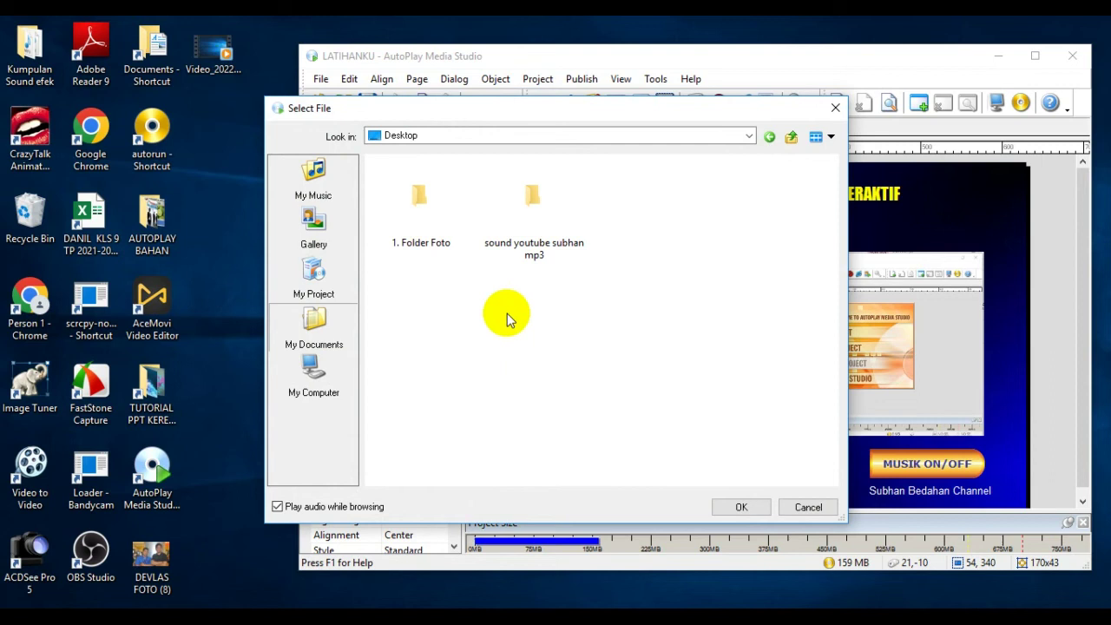
left_click(533, 235)
double_click(533, 235)
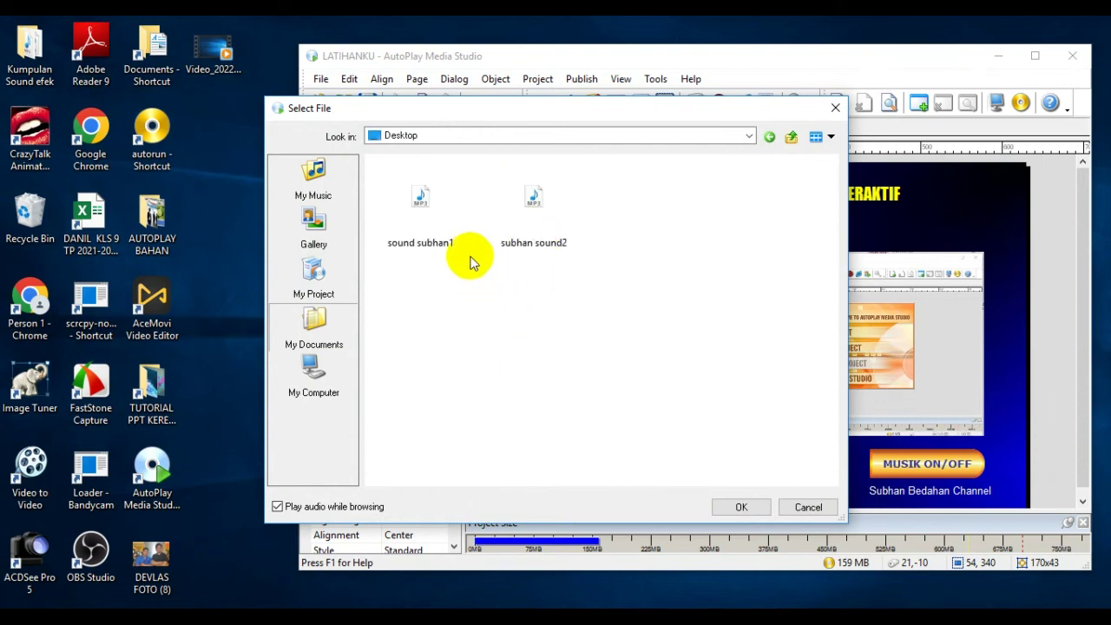
Add the sound2 MP3 as the project's background music, and apply the audio settings
left_click(434, 232)
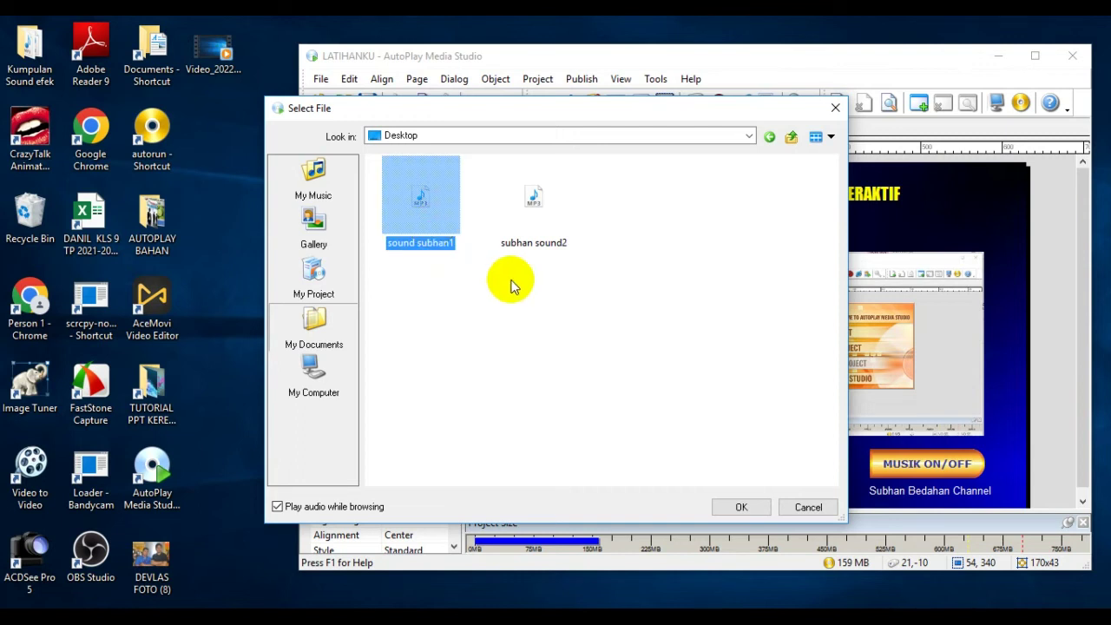
left_click(538, 202)
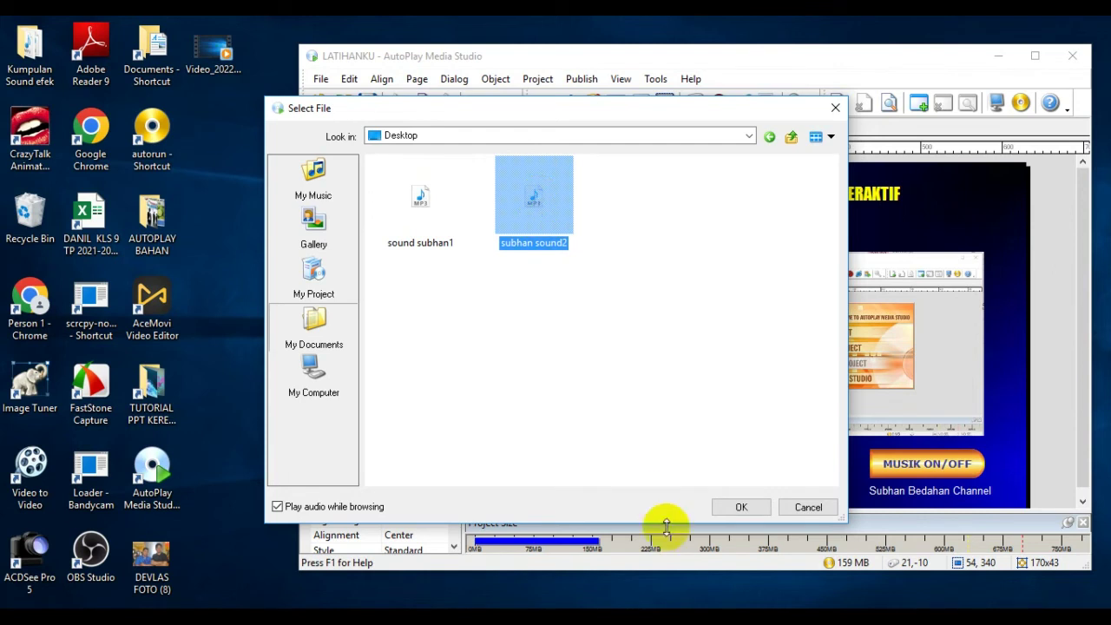
left_click(740, 507)
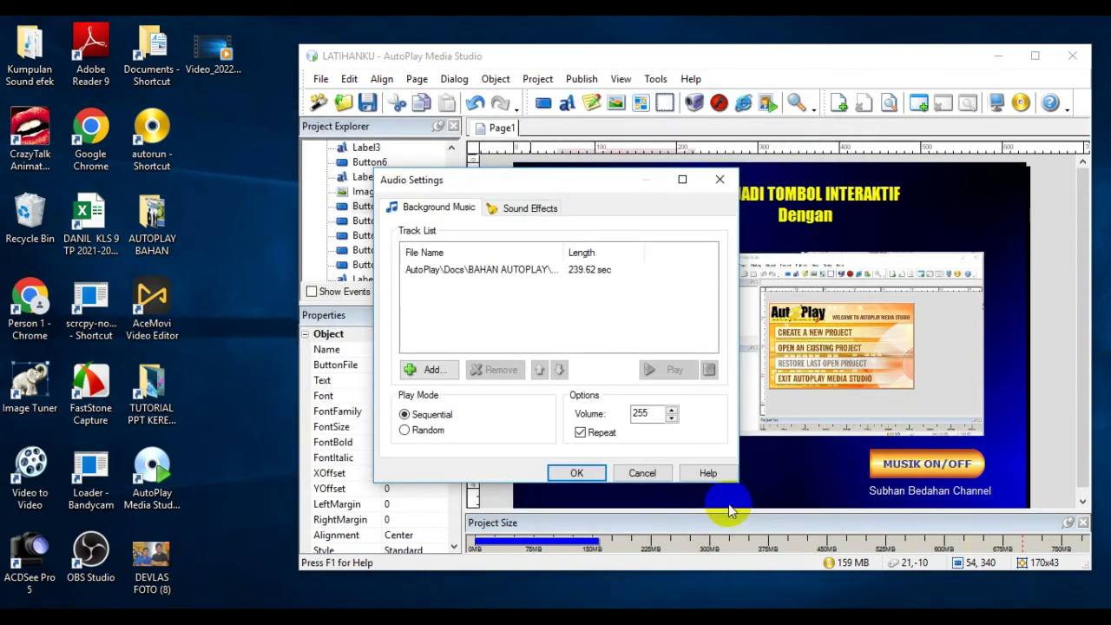
left_click(585, 475)
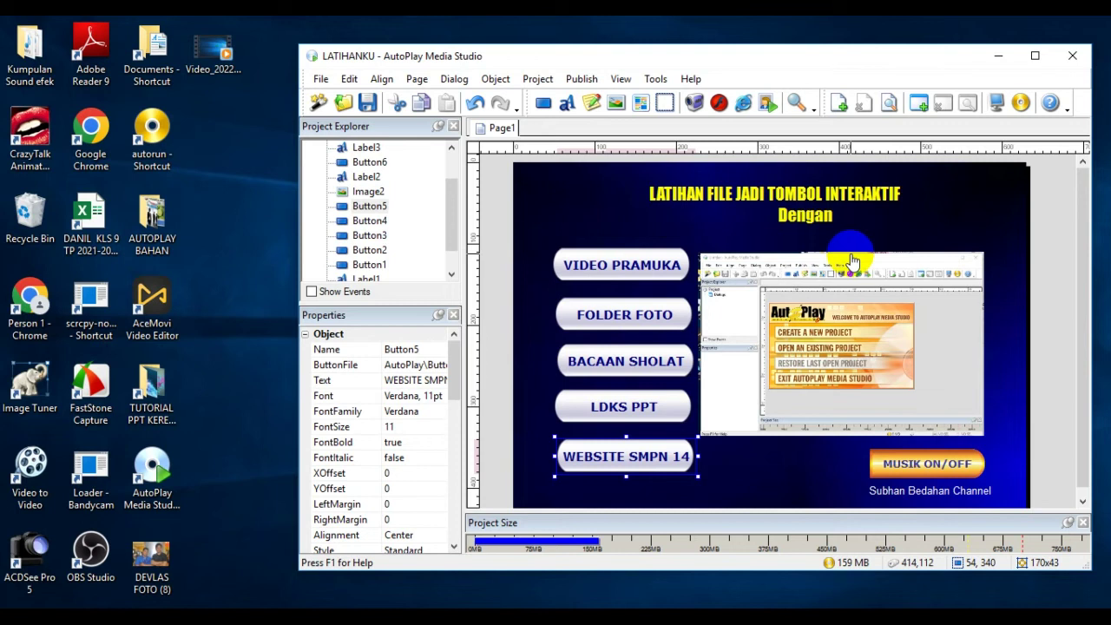
Publish the project as autorun.exe to the hard drive folder Output\LATIHANKU, and open the output folder once the build is finished
left_click(1023, 103)
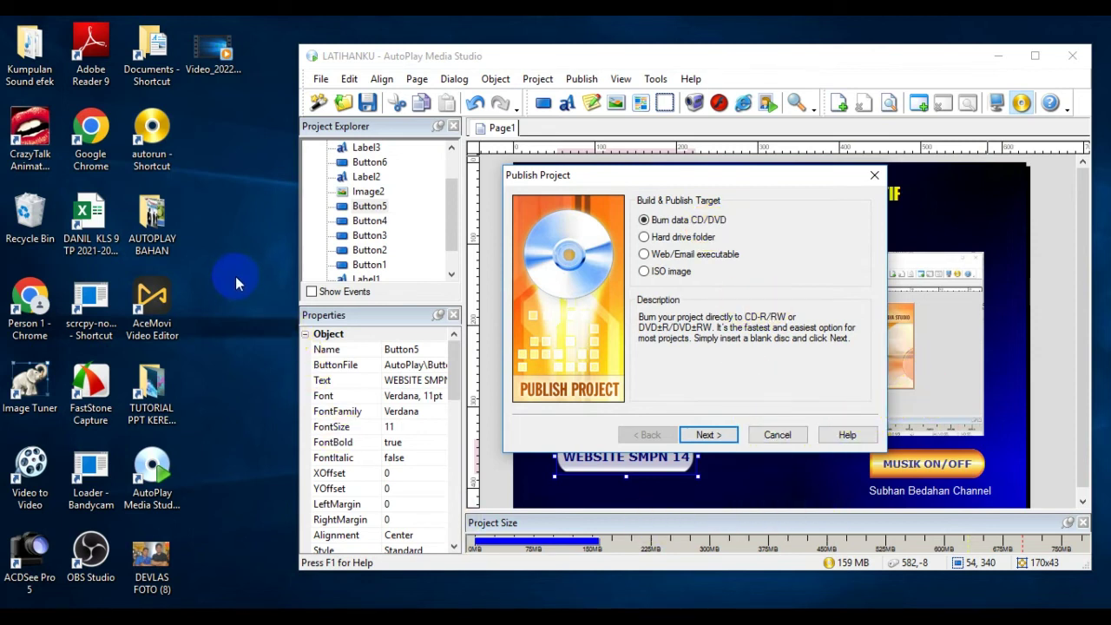
left_click(669, 239)
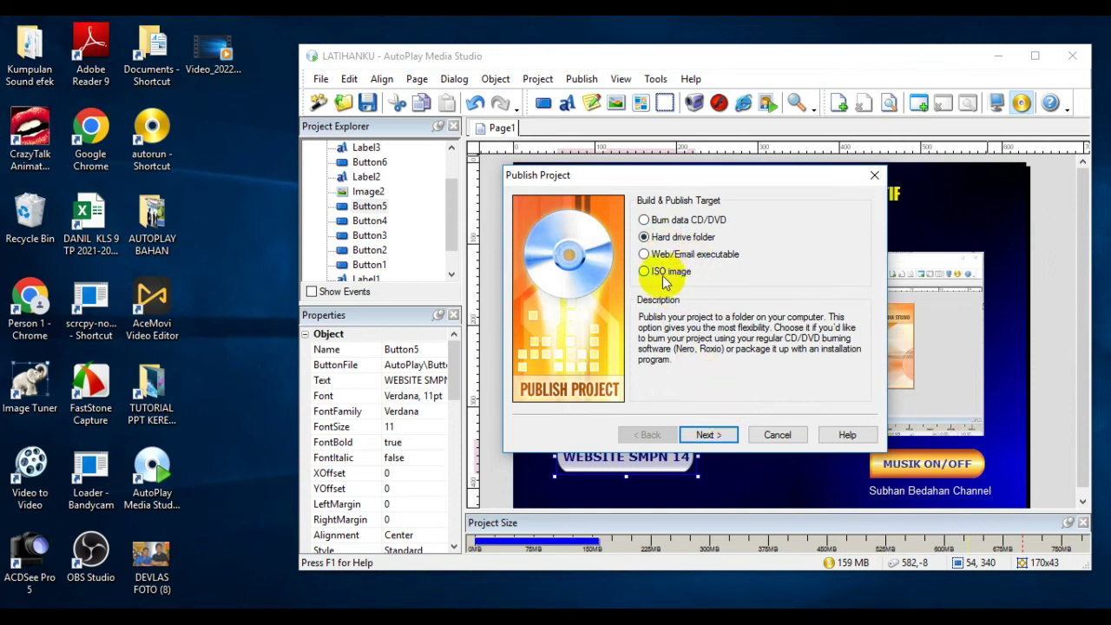
left_click(727, 436)
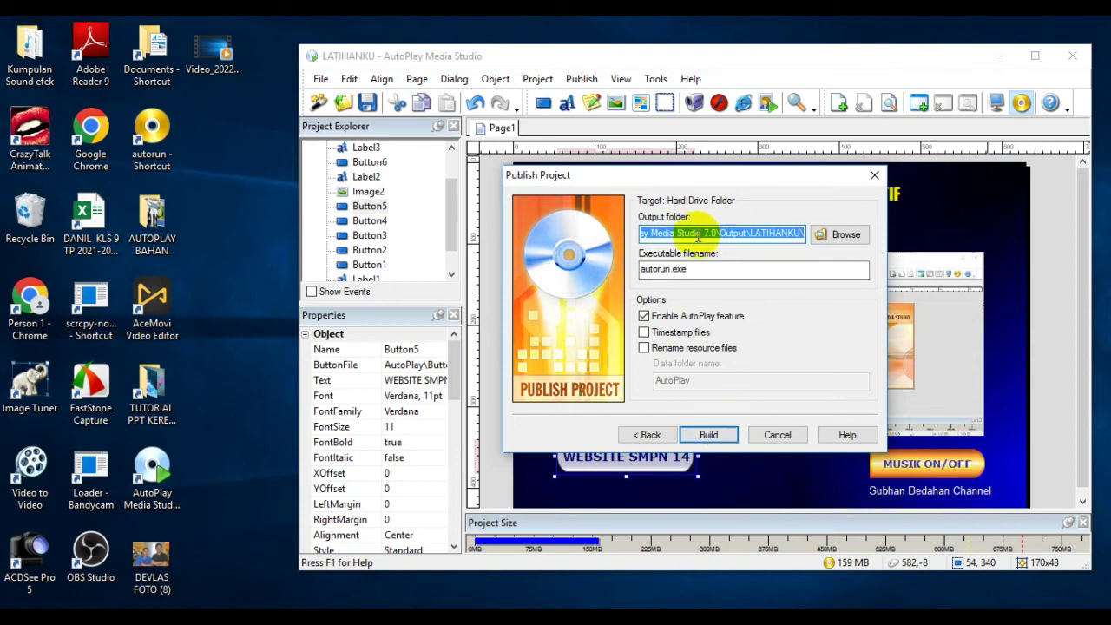
left_click(727, 438)
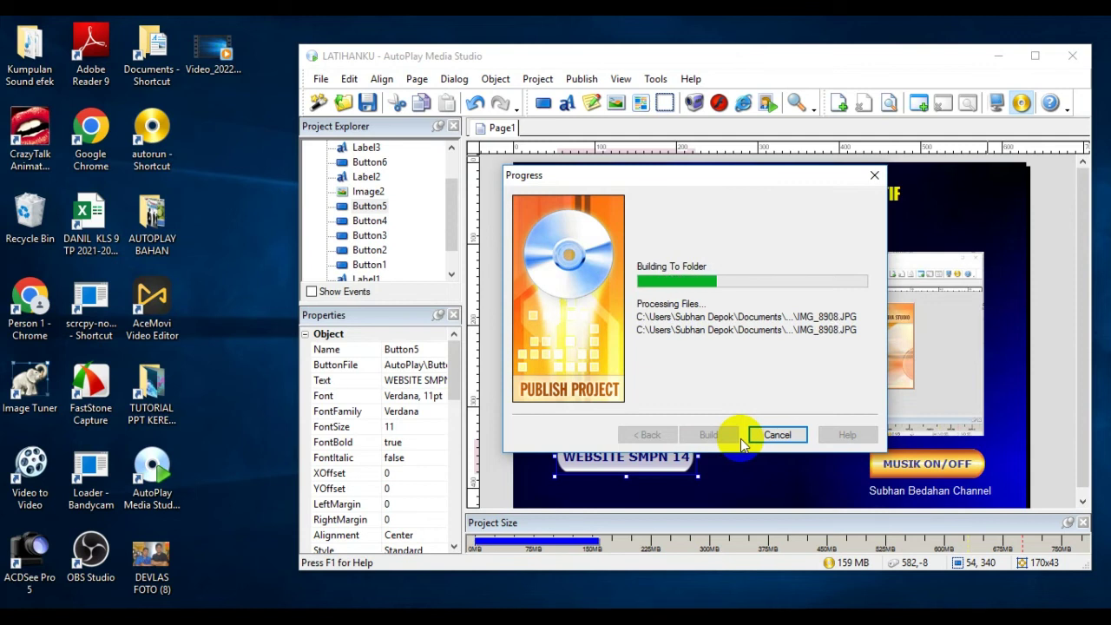
left_click(697, 55)
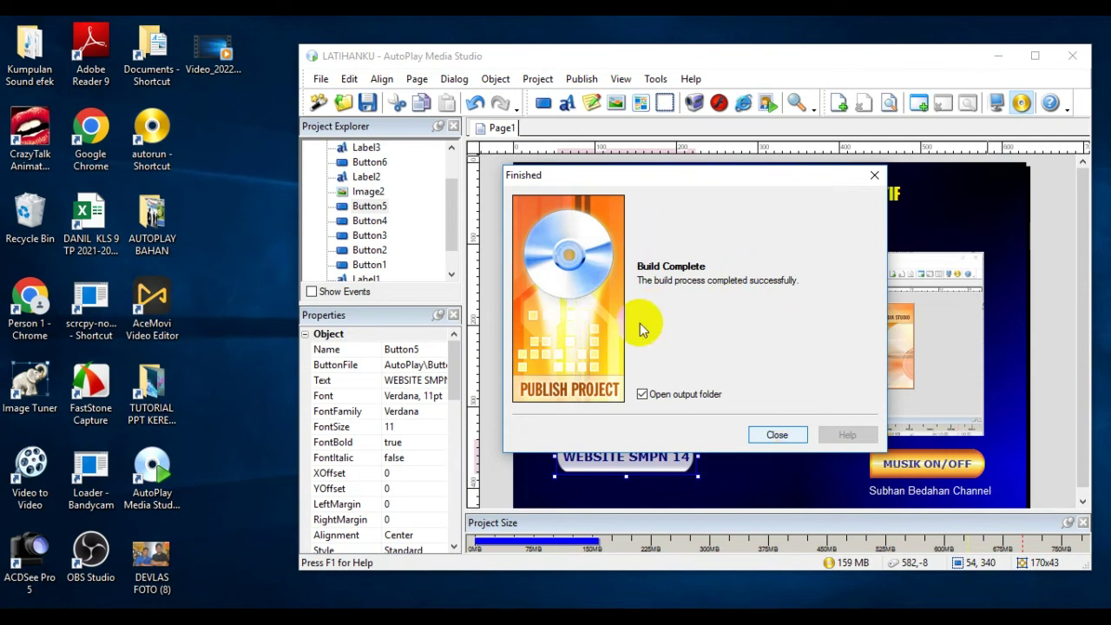
left_click(795, 435)
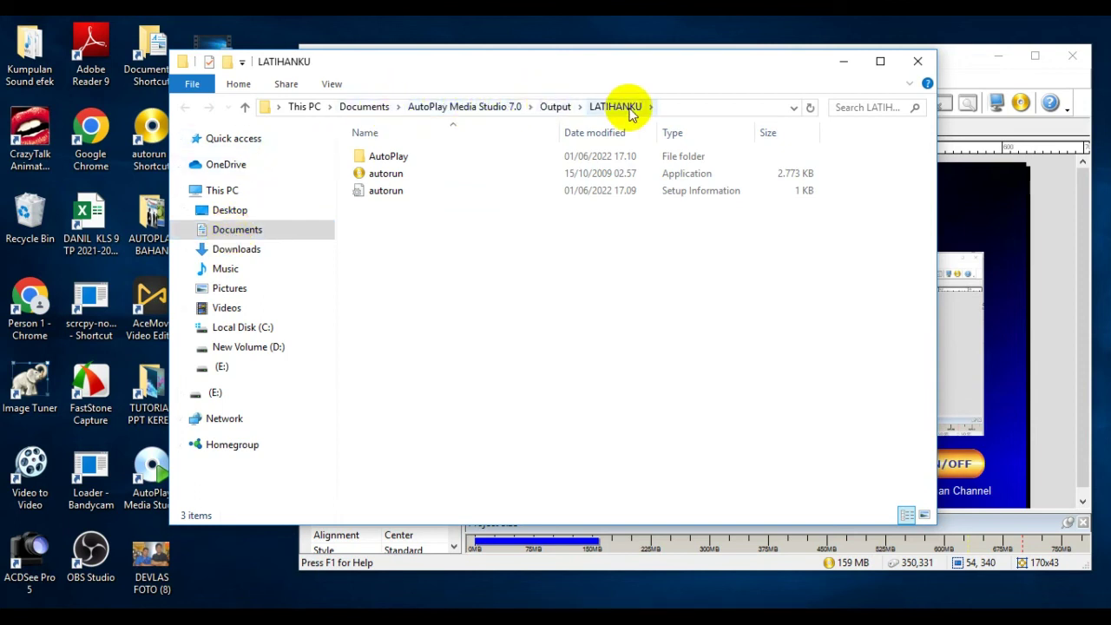
Run the published autorun application to check the menu, and close it and the output folder
left_click(383, 178)
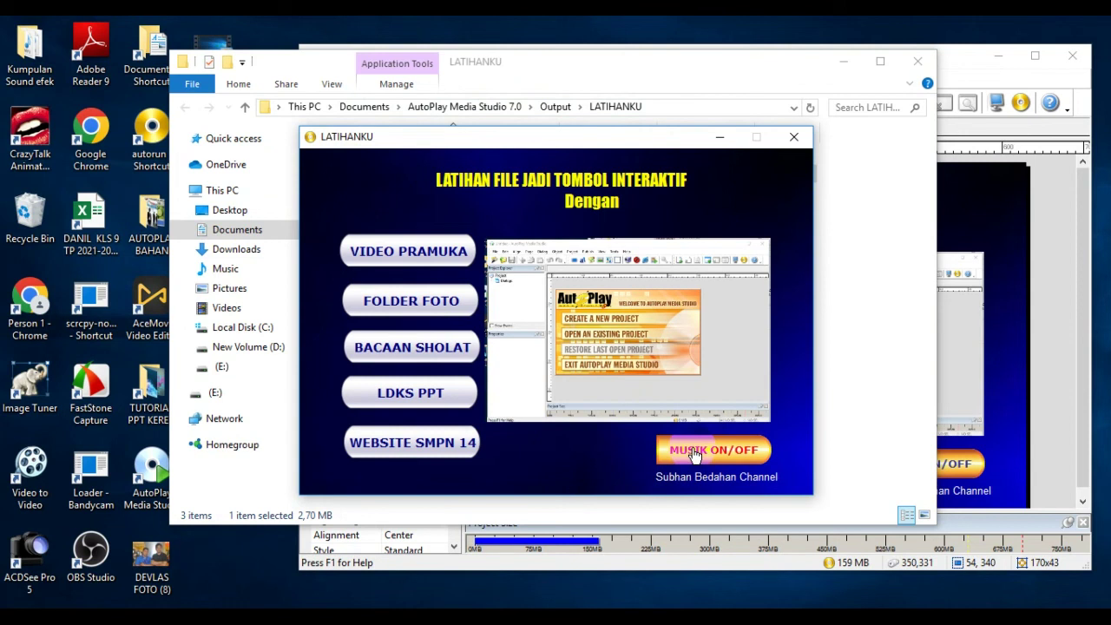
left_click(767, 223)
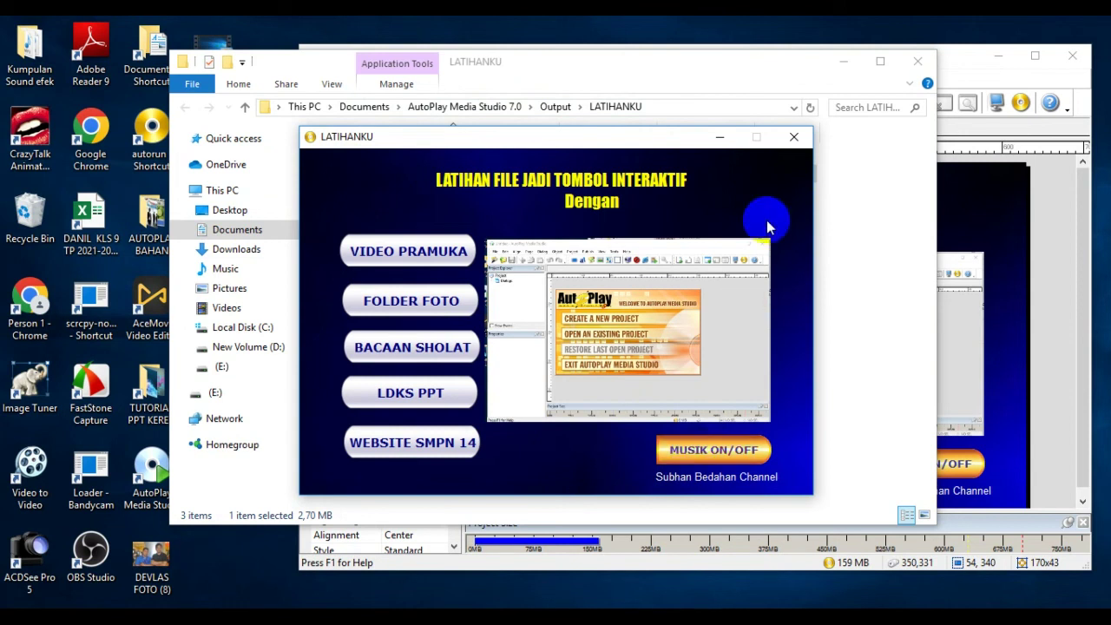
left_click(794, 139)
left_click(921, 62)
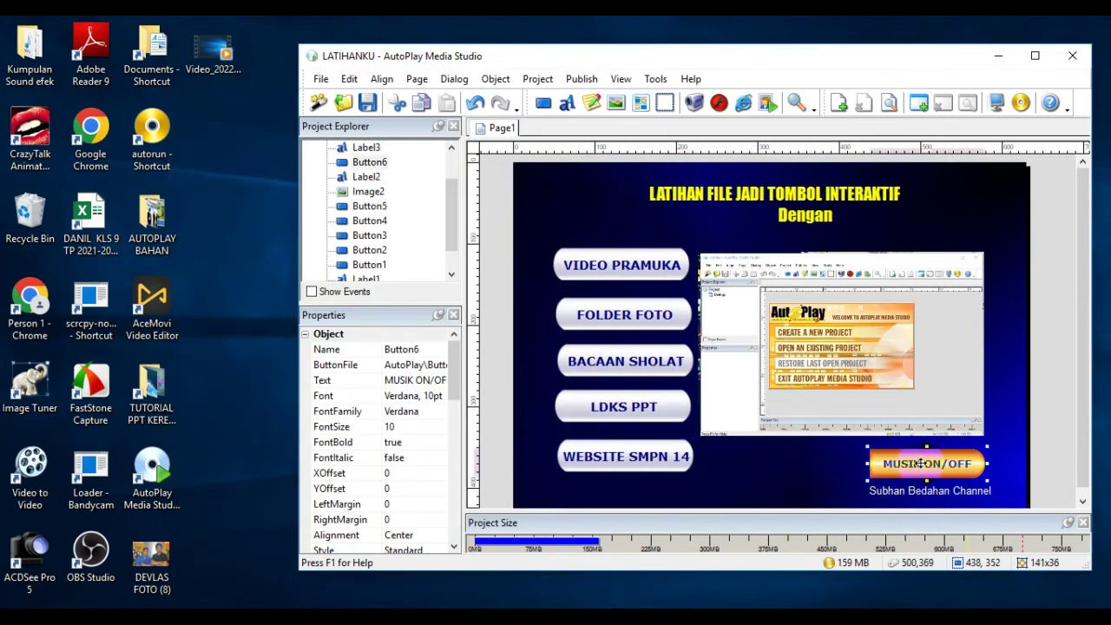
Assign the Play/Pause Background Music quick action to the MUSIK ON/OFF button and apply the button properties
double_click(922, 464)
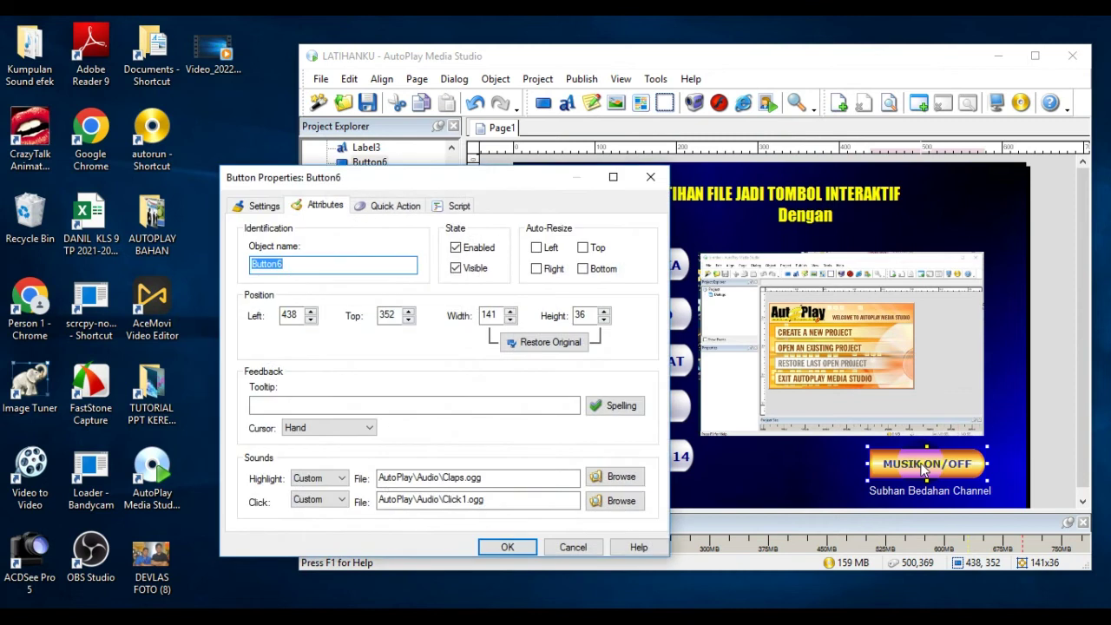
left_click(395, 208)
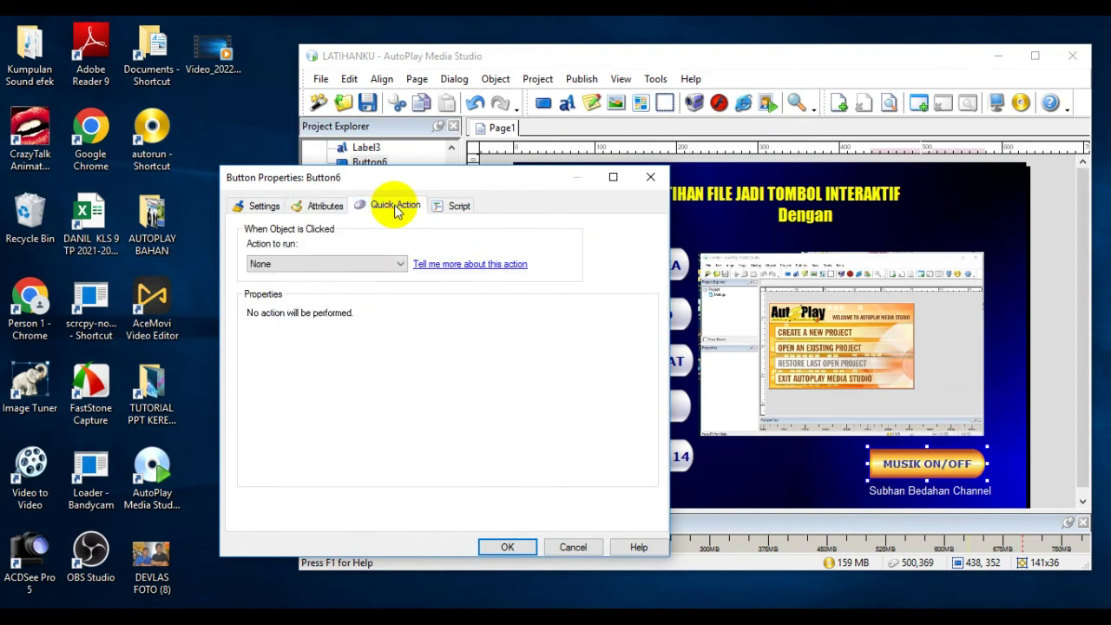
left_click(401, 265)
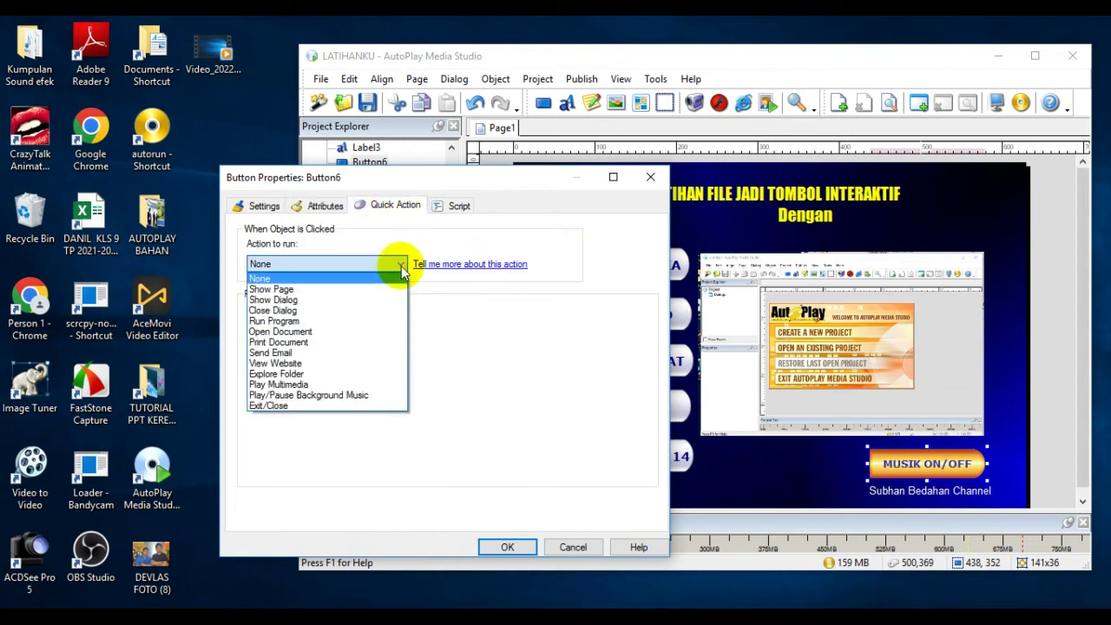
left_click(338, 396)
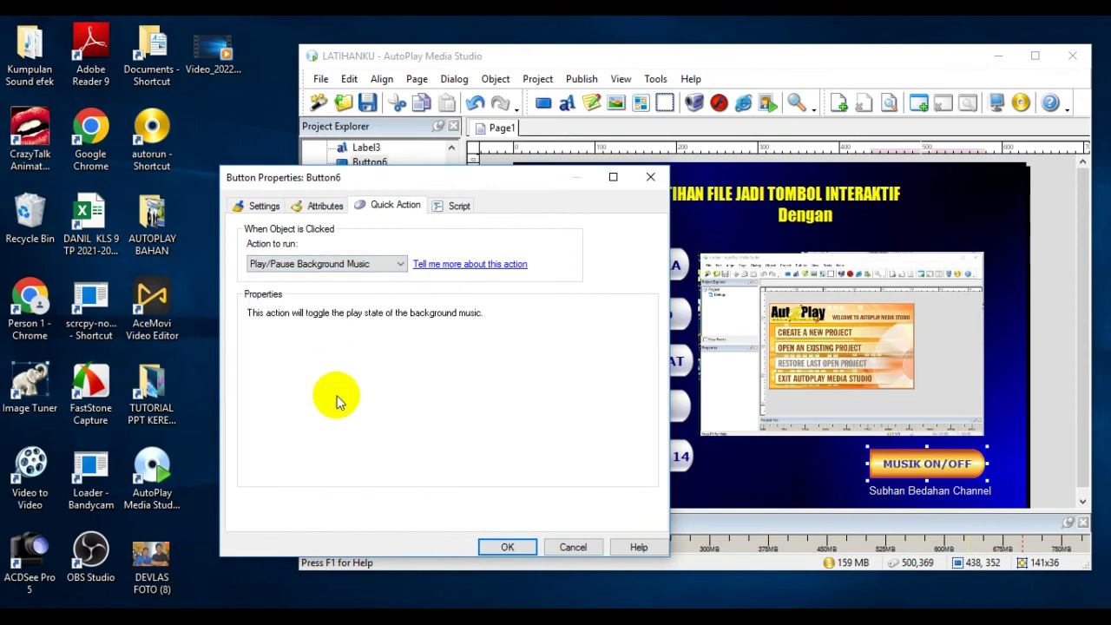
left_click(507, 548)
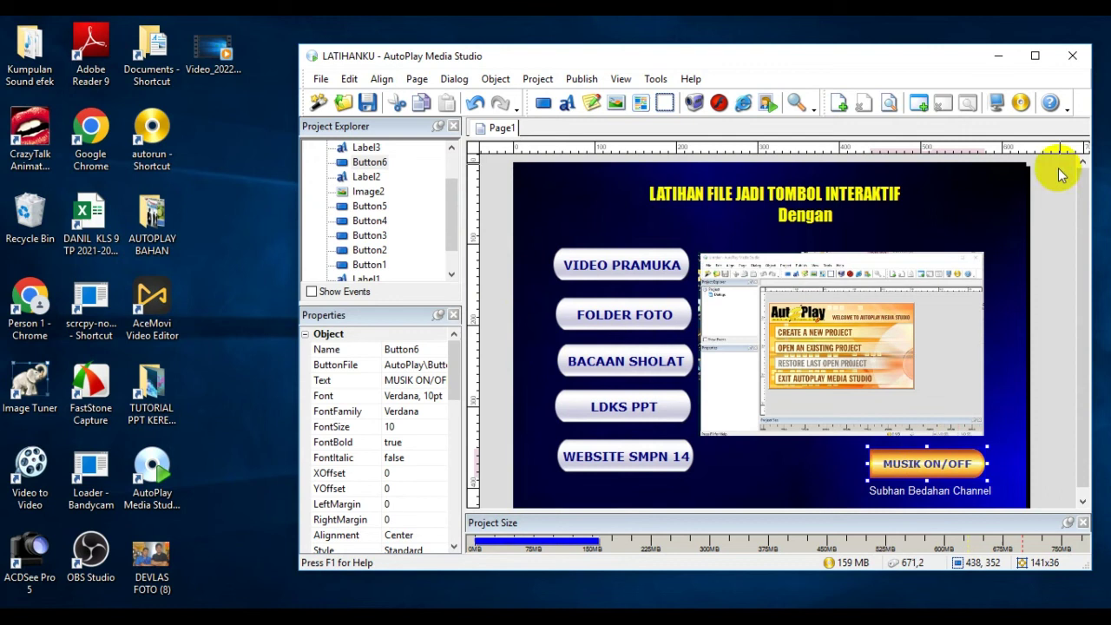
Republish the project as autorun.exe into the existing hard drive folder Output\LATIHANKU, and open the output folder after the build
left_click(1022, 104)
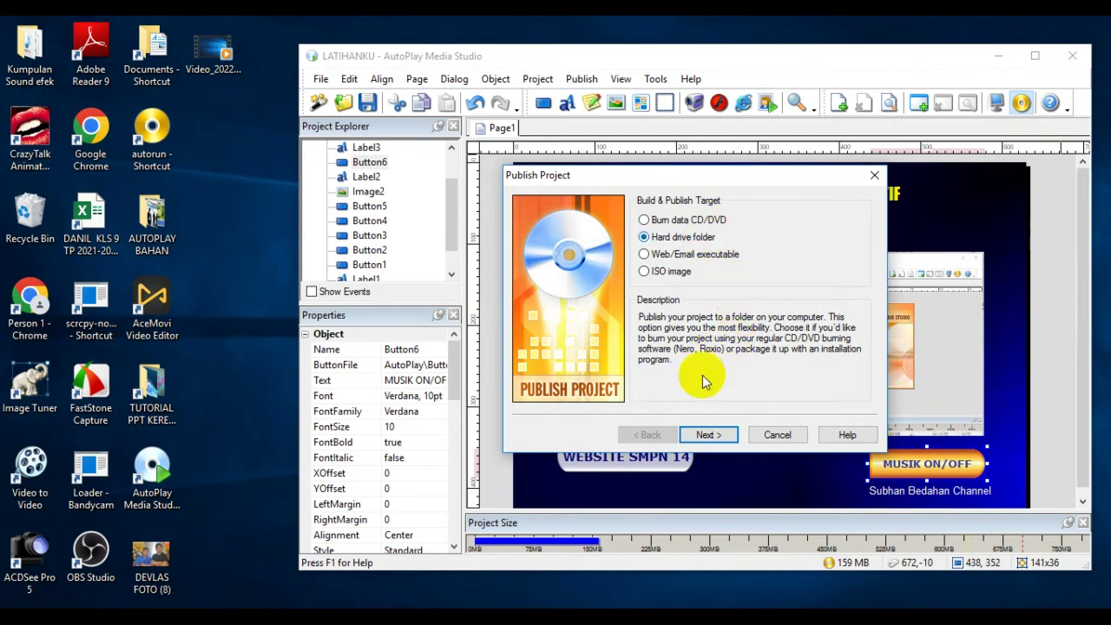
left_click(721, 435)
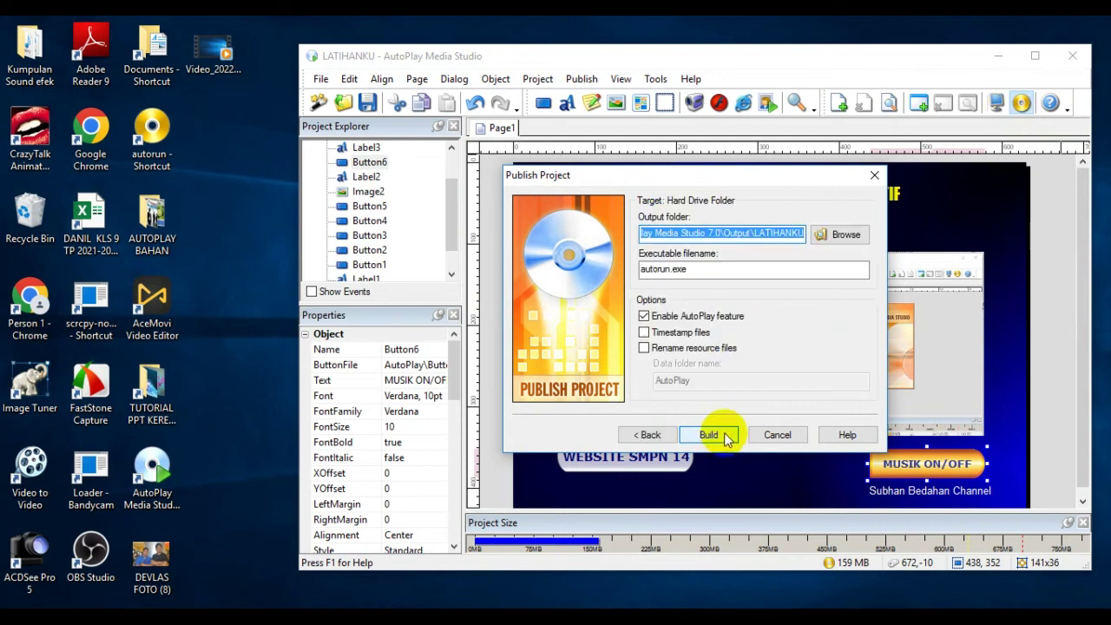
left_click(724, 432)
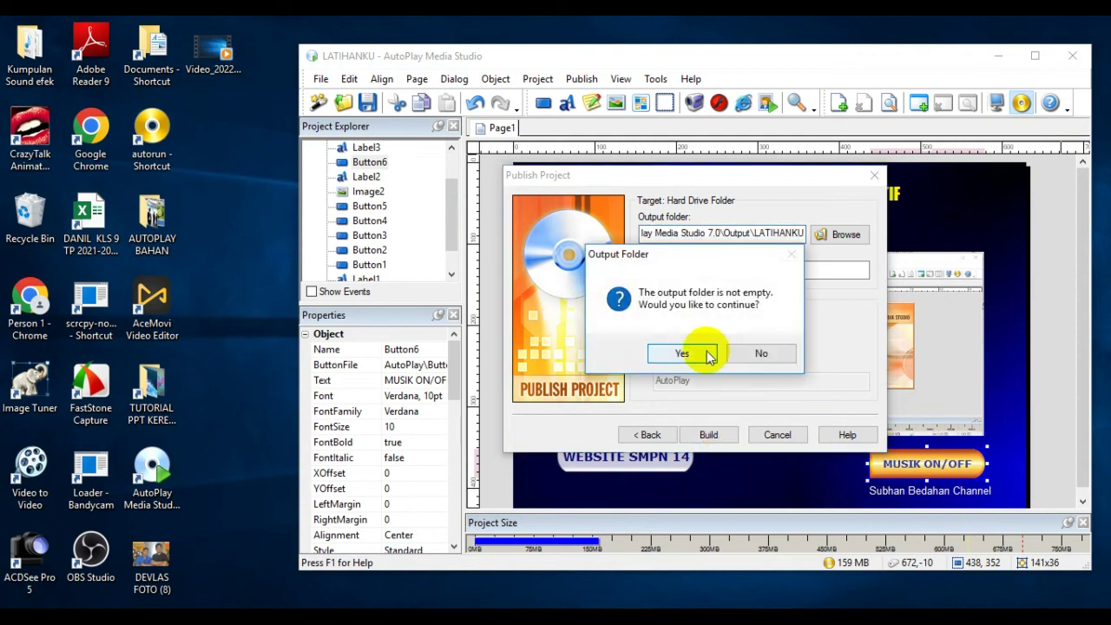
left_click(708, 351)
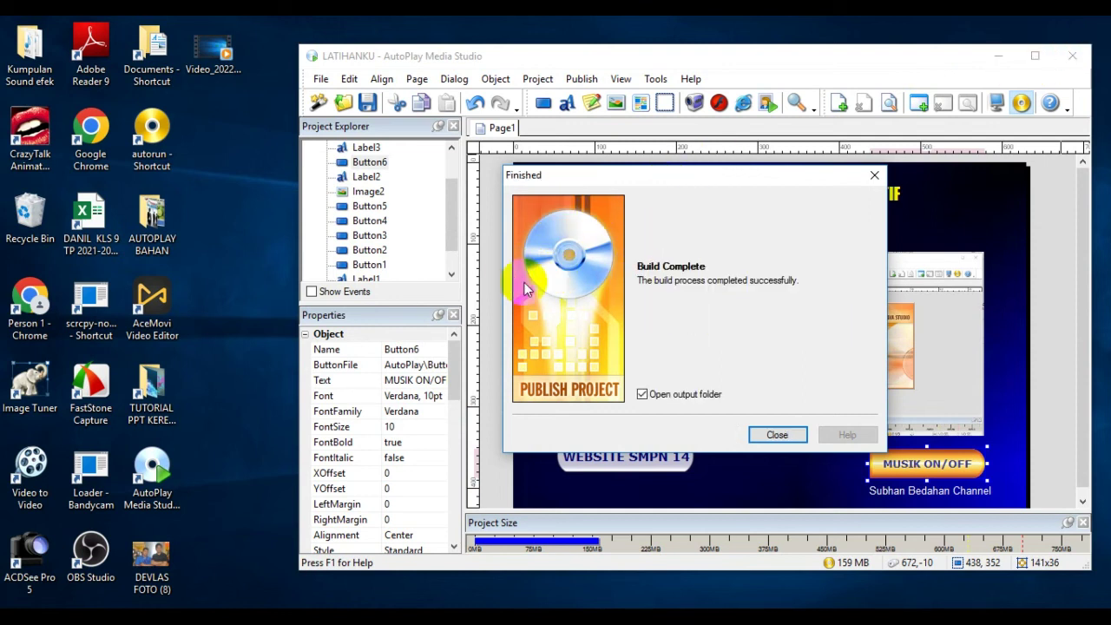
left_click(781, 434)
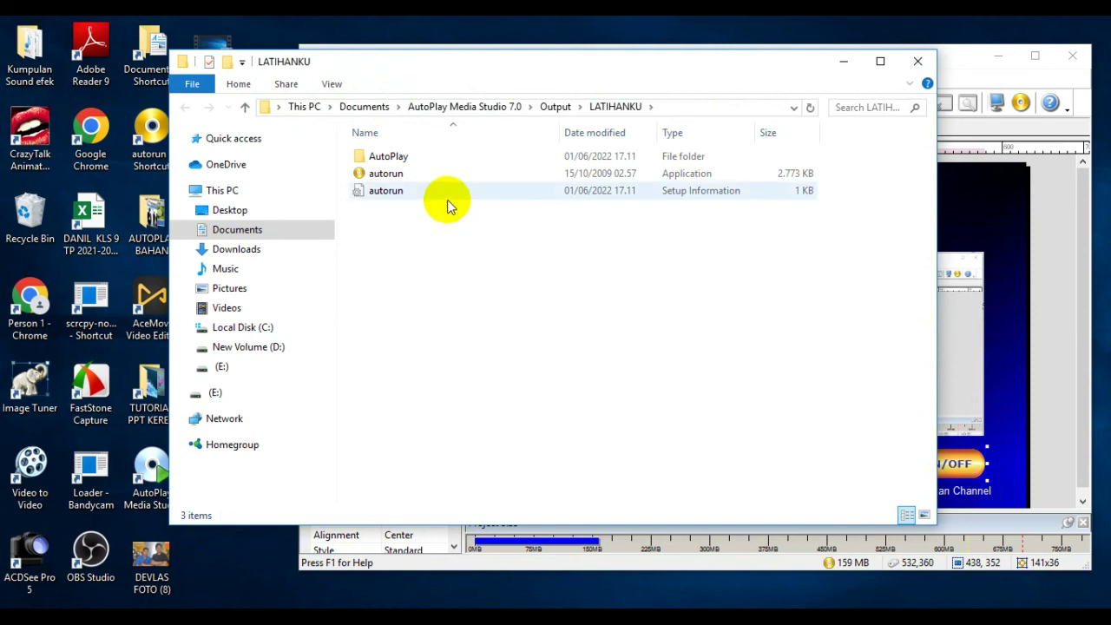
Run the published autorun application and test switching the background music with the MUSIK ON/OFF button
double_click(408, 176)
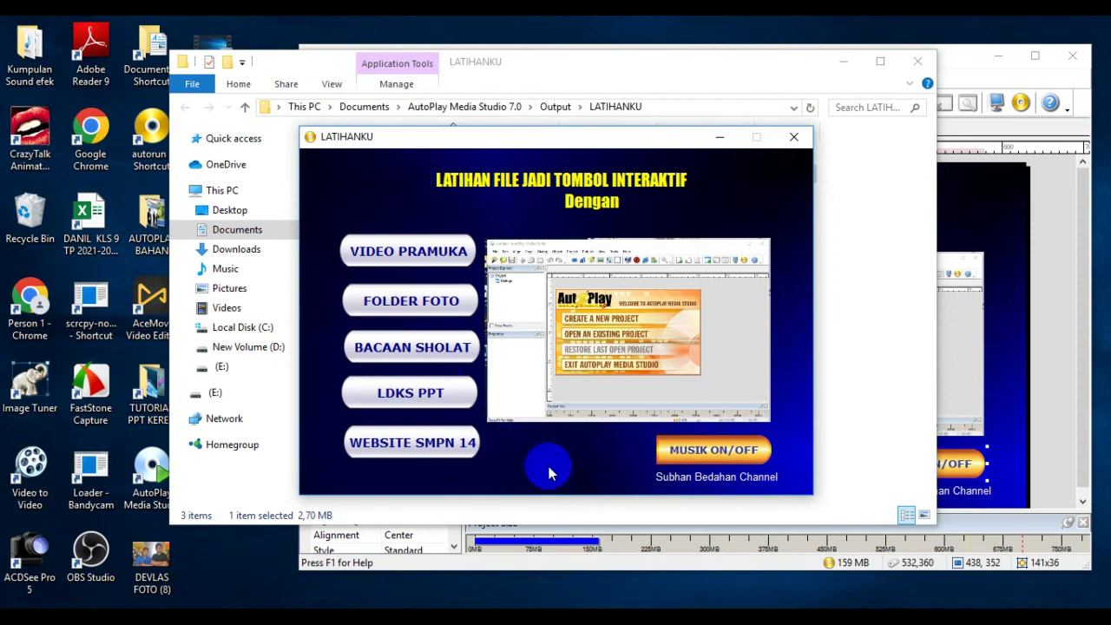
left_click(725, 454)
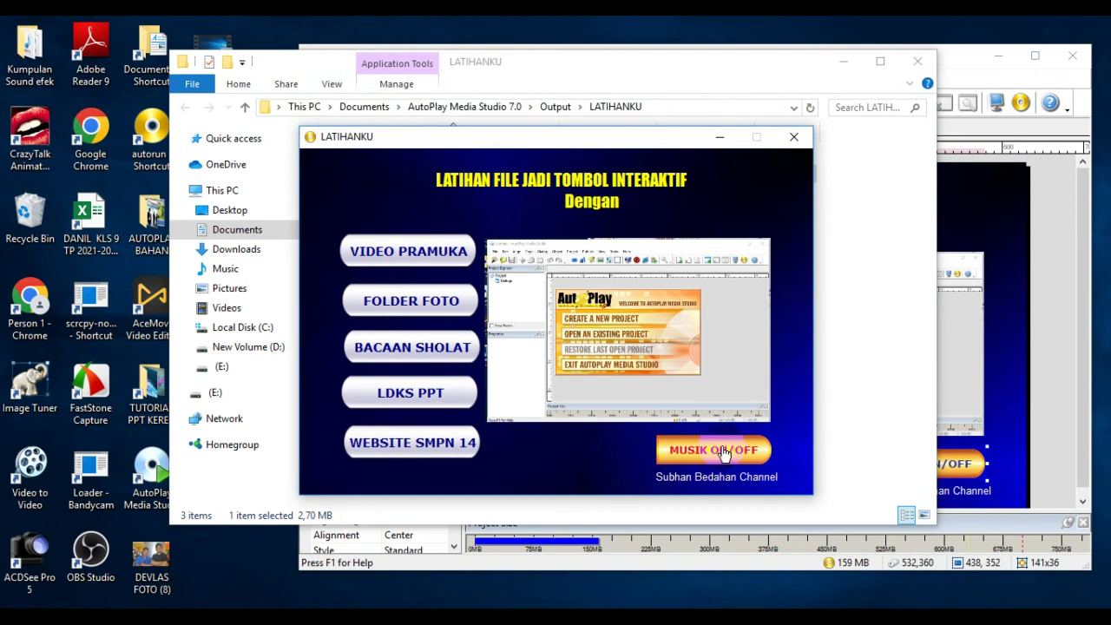
left_click(725, 453)
Test the VIDEO PRAMUKA button by playing its video, and close the player
left_click(423, 252)
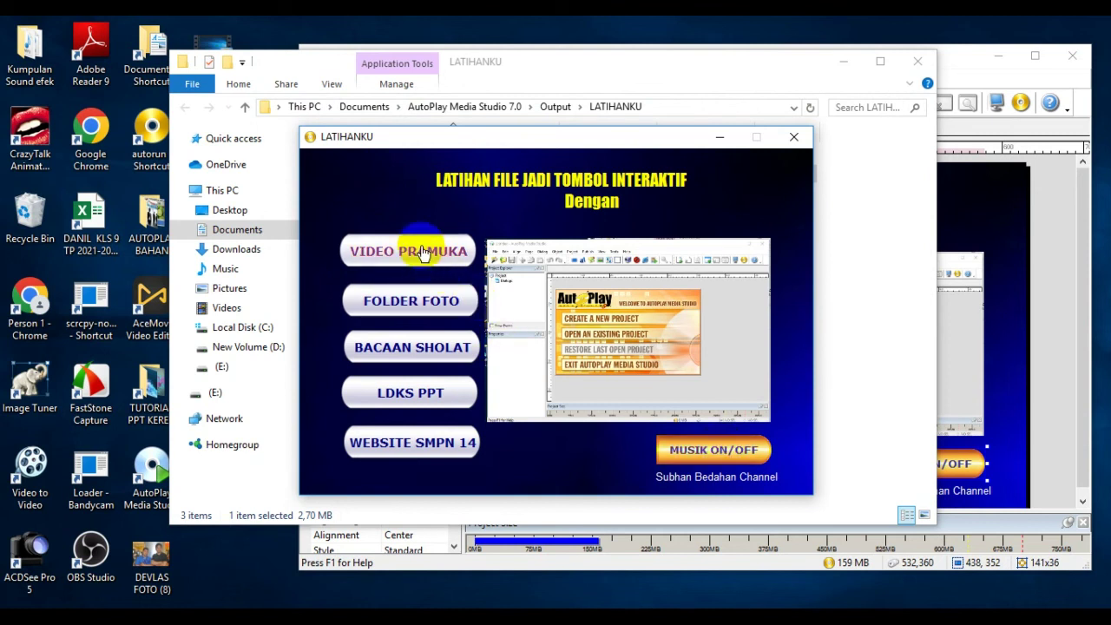
left_click(141, 26)
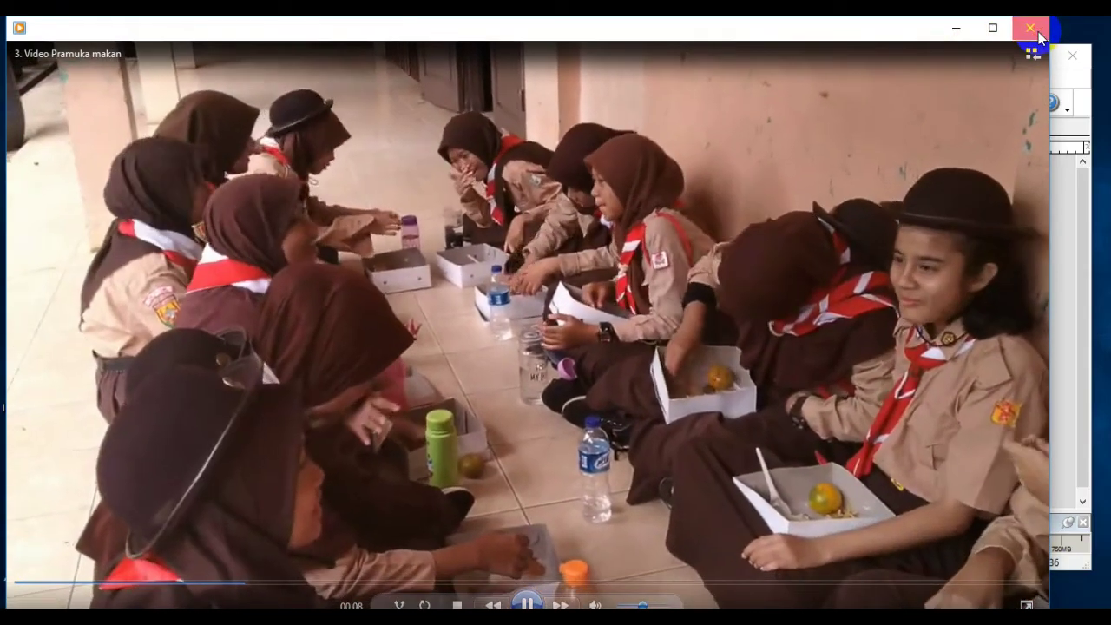
left_click(1030, 29)
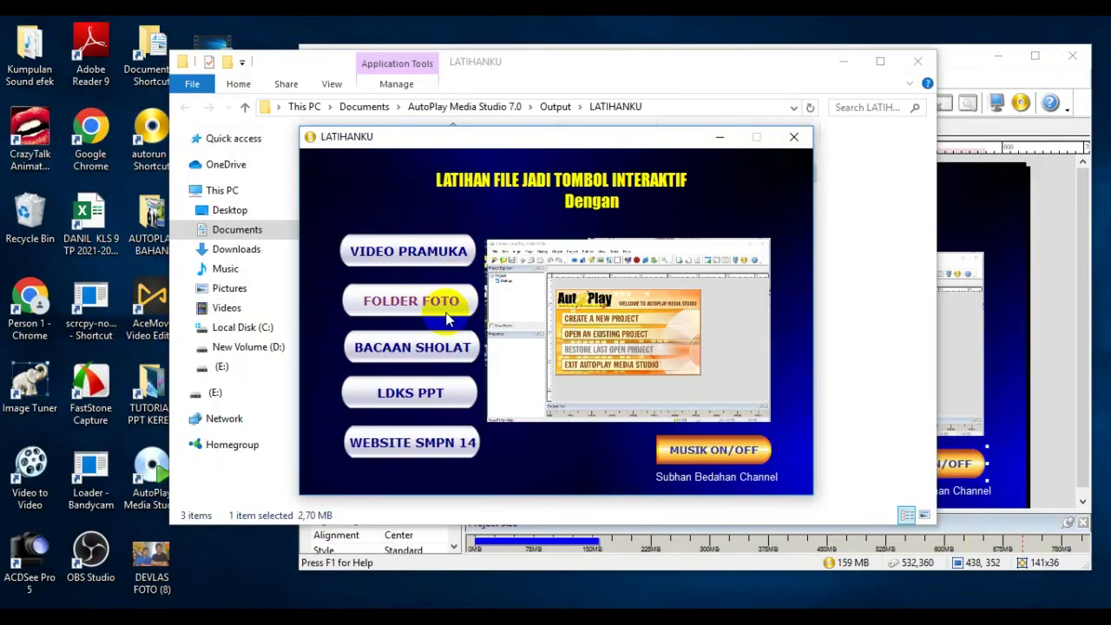
Test the FOLDER FOTO button by browsing the folder's photos from Backup_of_HEADER YOUTUBE onward, and close the viewer and the folder
left_click(441, 308)
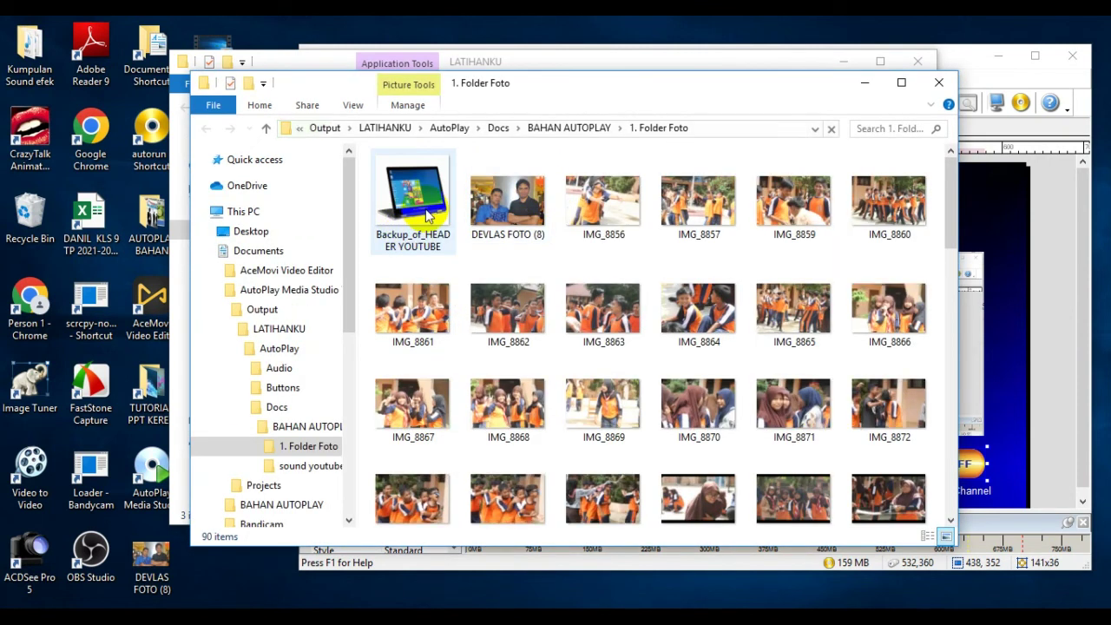
left_click(427, 215)
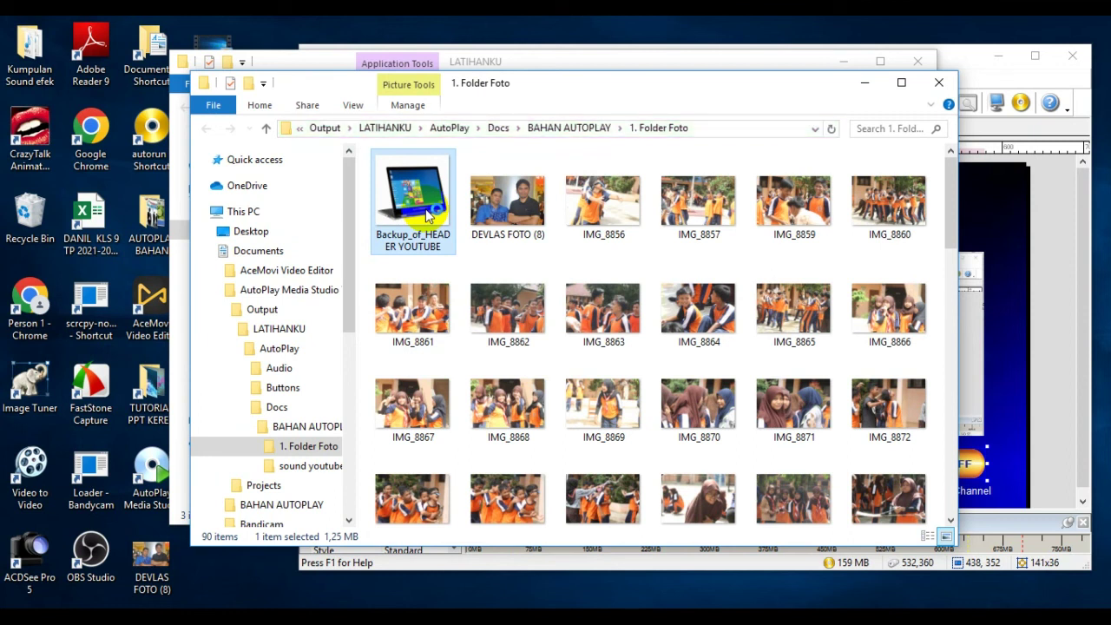
double_click(427, 215)
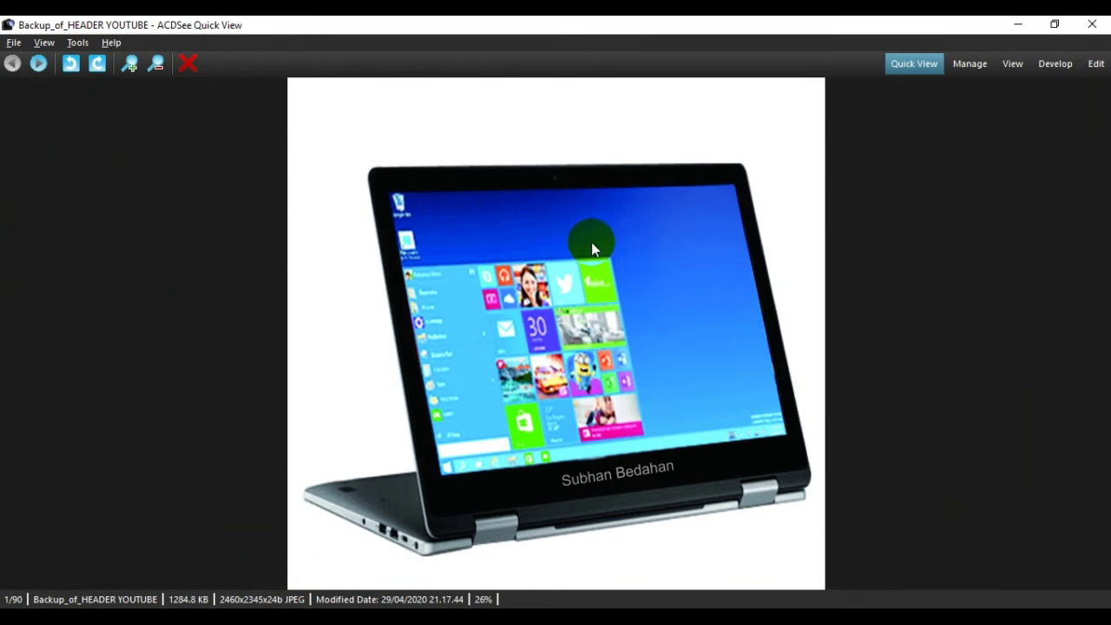
scroll(596, 247, "down", 3)
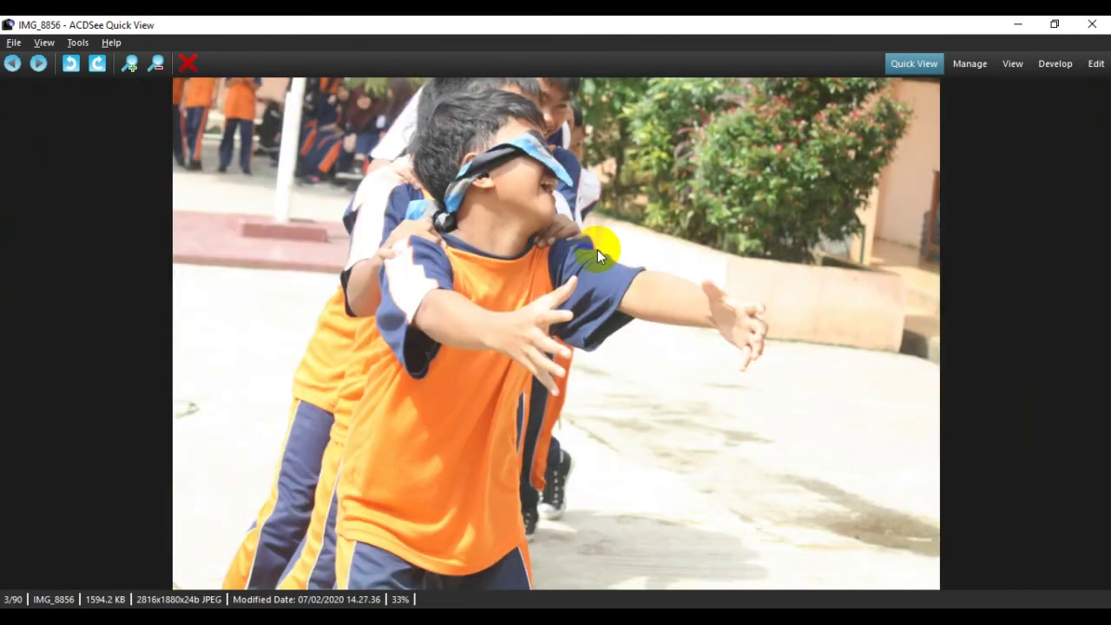
scroll(598, 251, "down", 7)
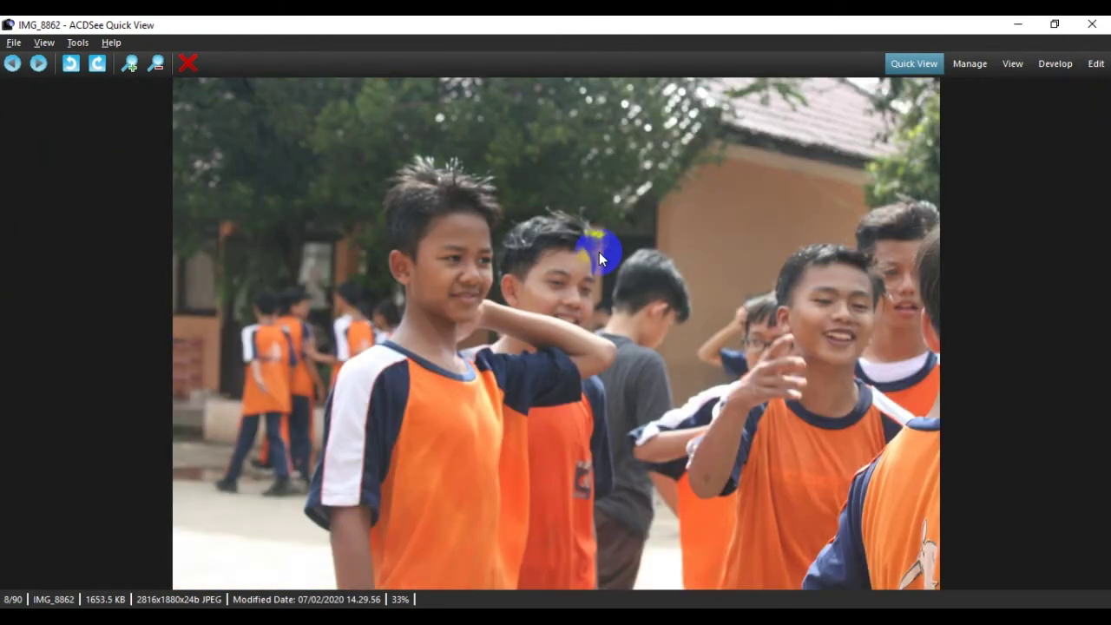
scroll(601, 259, "down", 8)
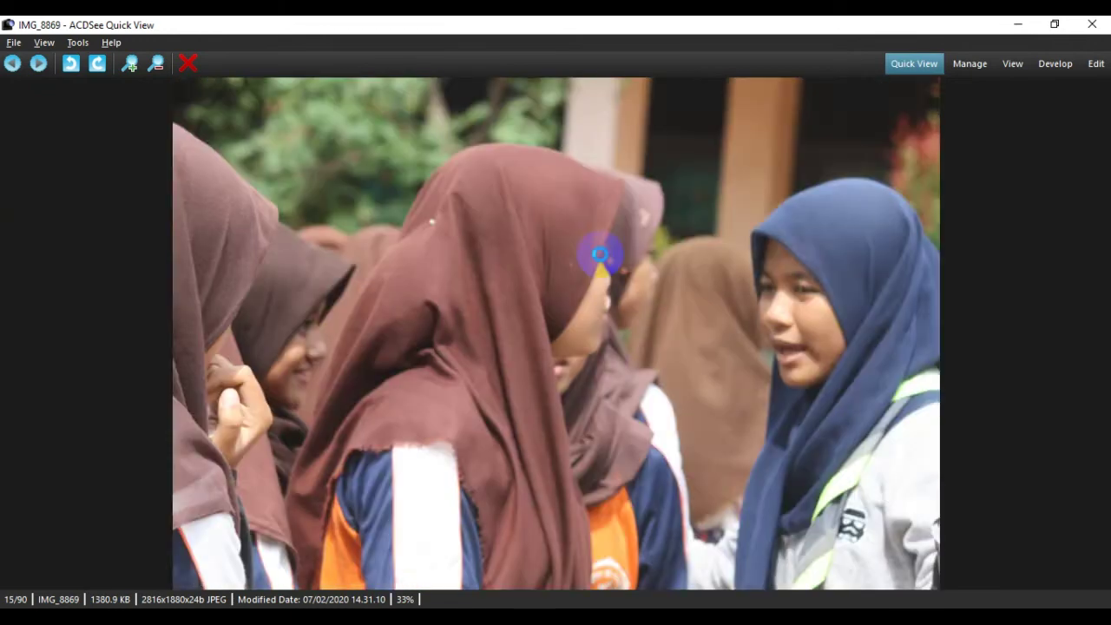
scroll(605, 256, "down", 3)
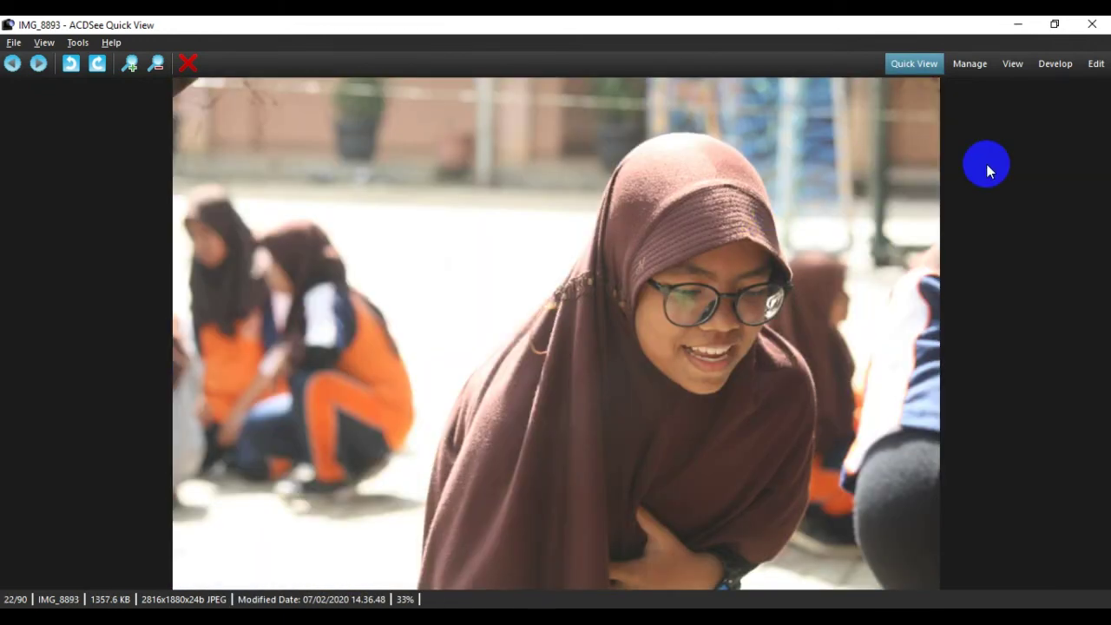
left_click(1092, 25)
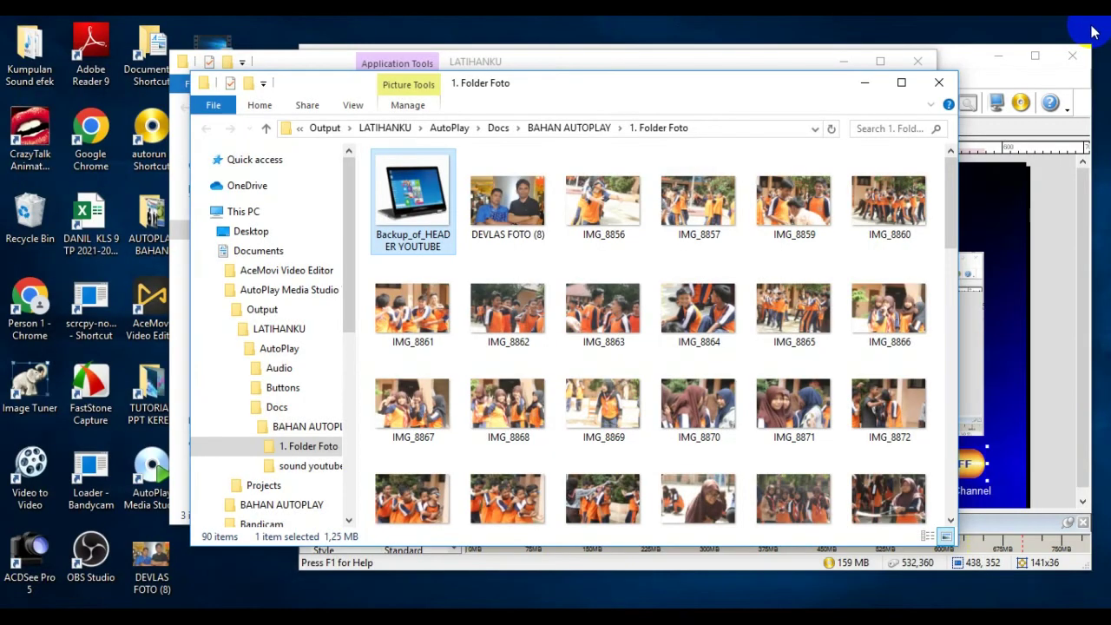
left_click(937, 79)
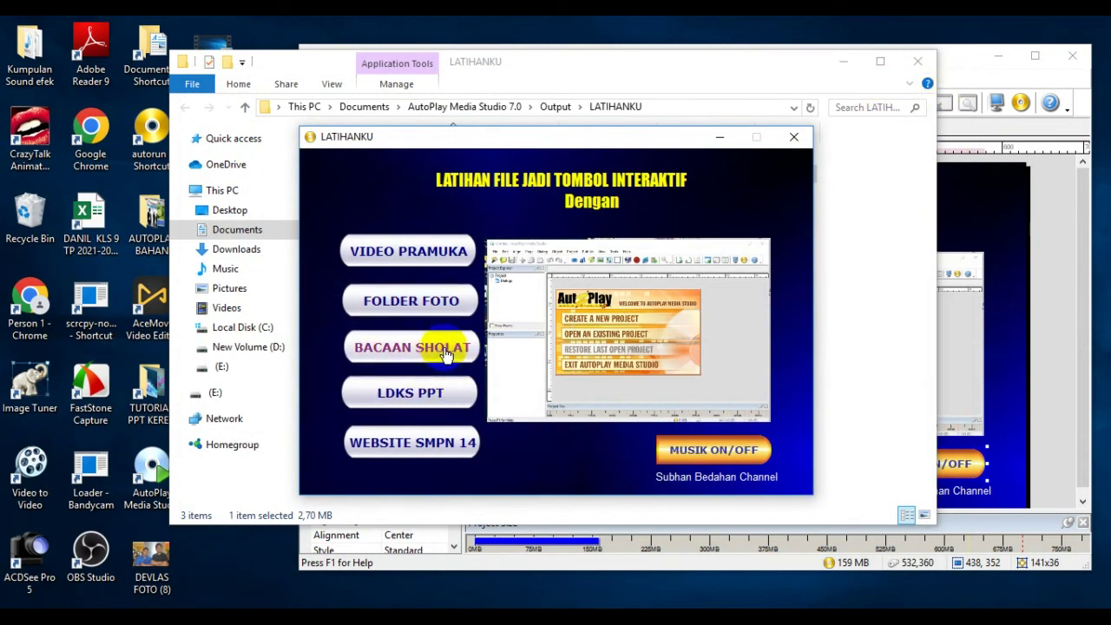
Test the BACAAN SHOLAT button by opening its PDF document
left_click(444, 354)
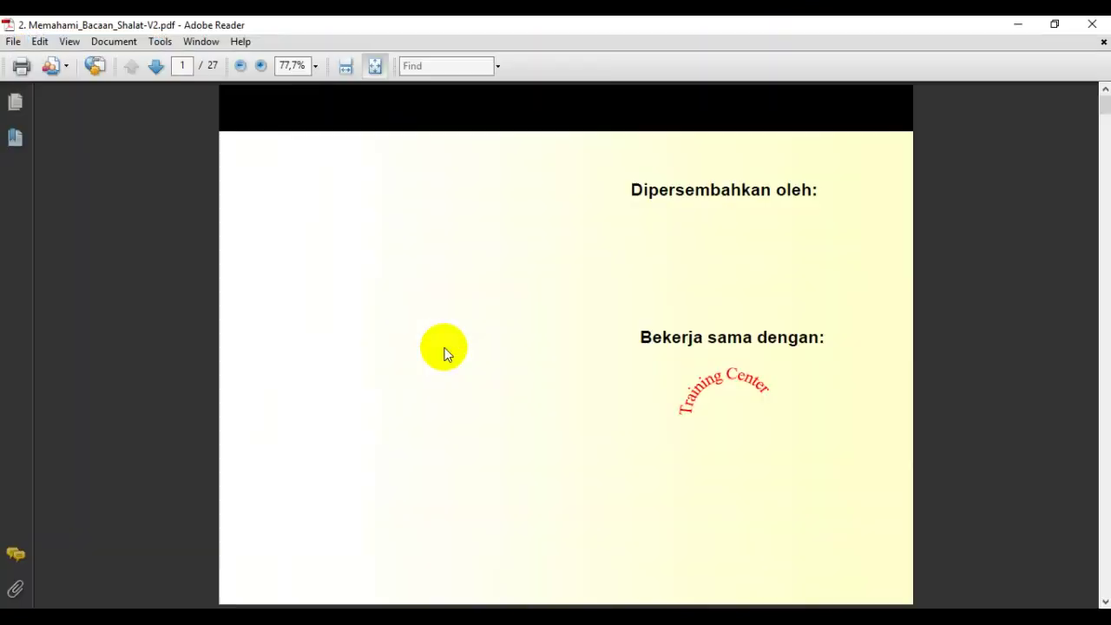